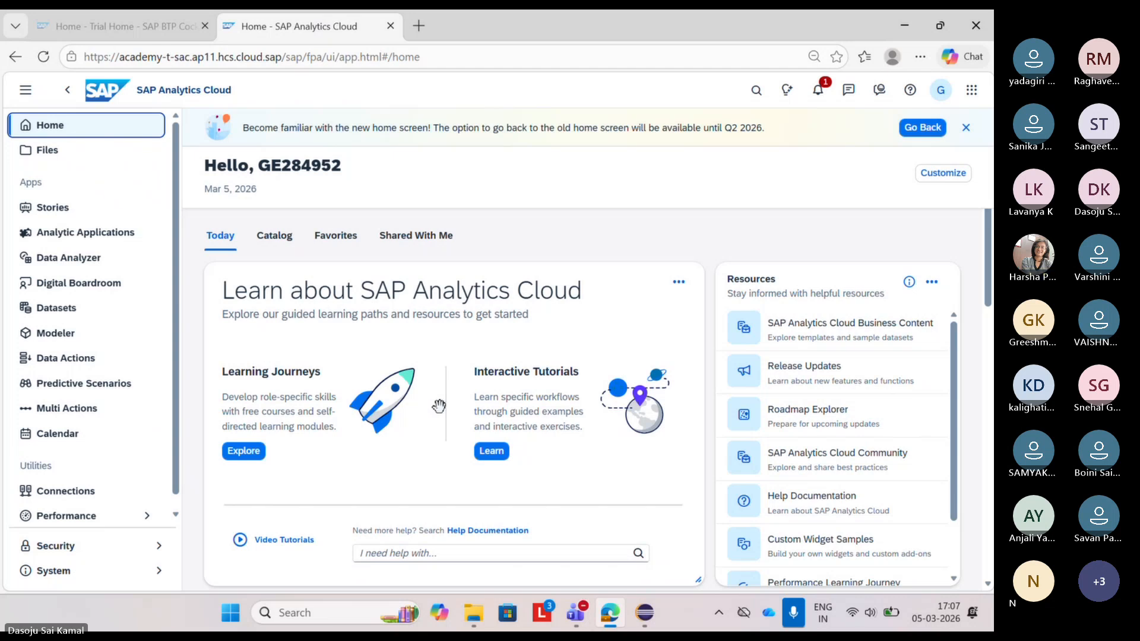
Step: Share the SAP Analytics Cloud home page link in the Teams meeting chat and mute the microphone
click(473, 54)
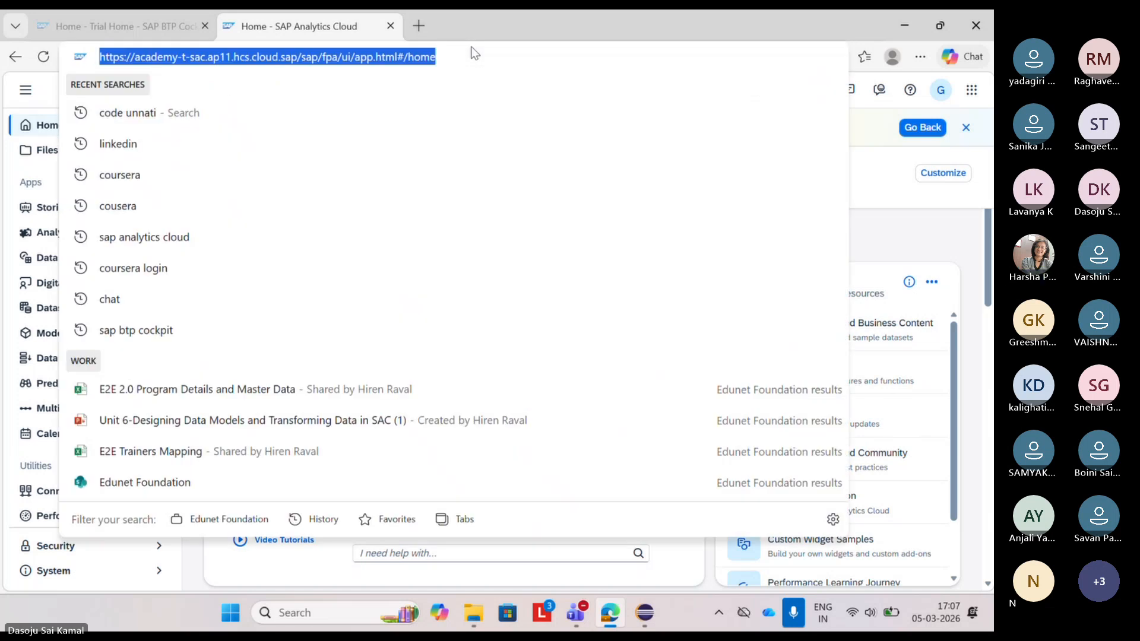
click(895, 227)
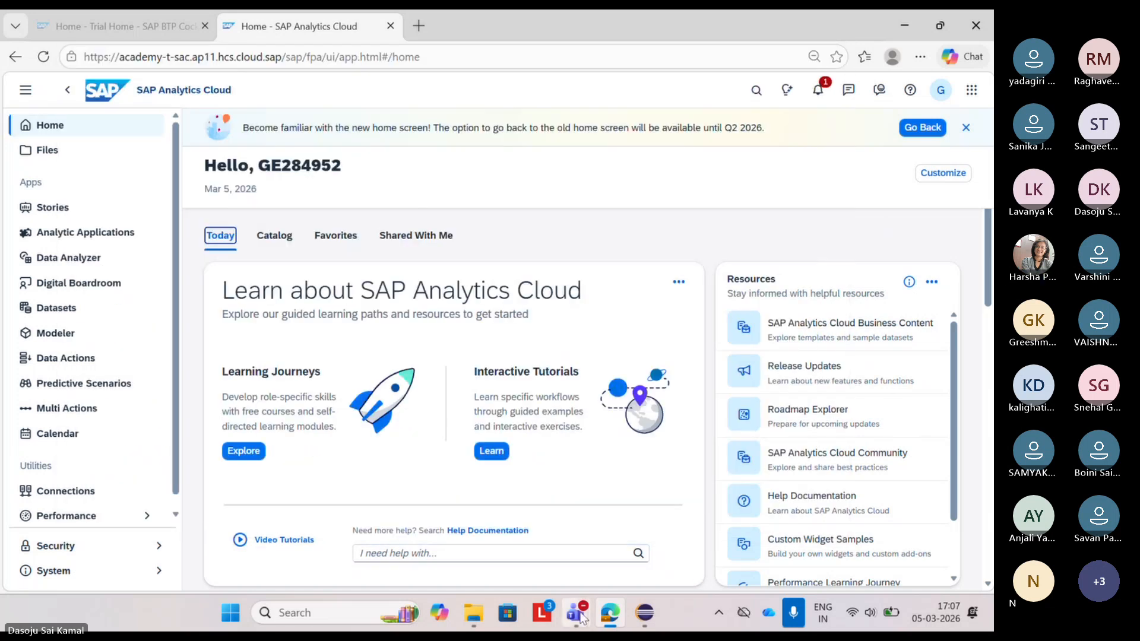
mouse_move(575, 614)
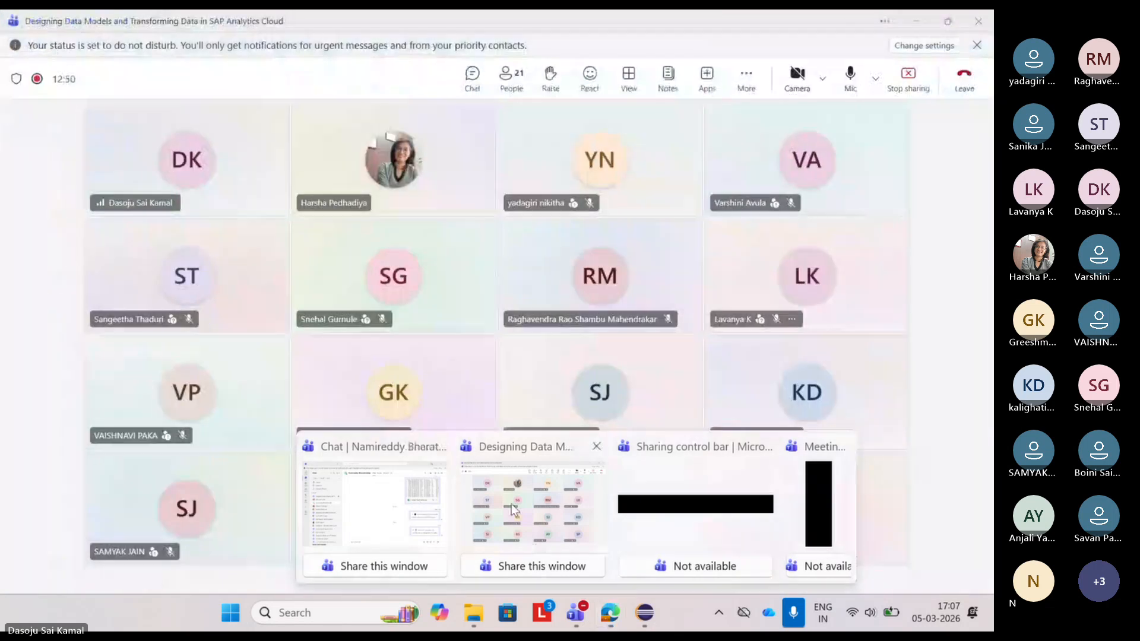
click(535, 505)
click(483, 75)
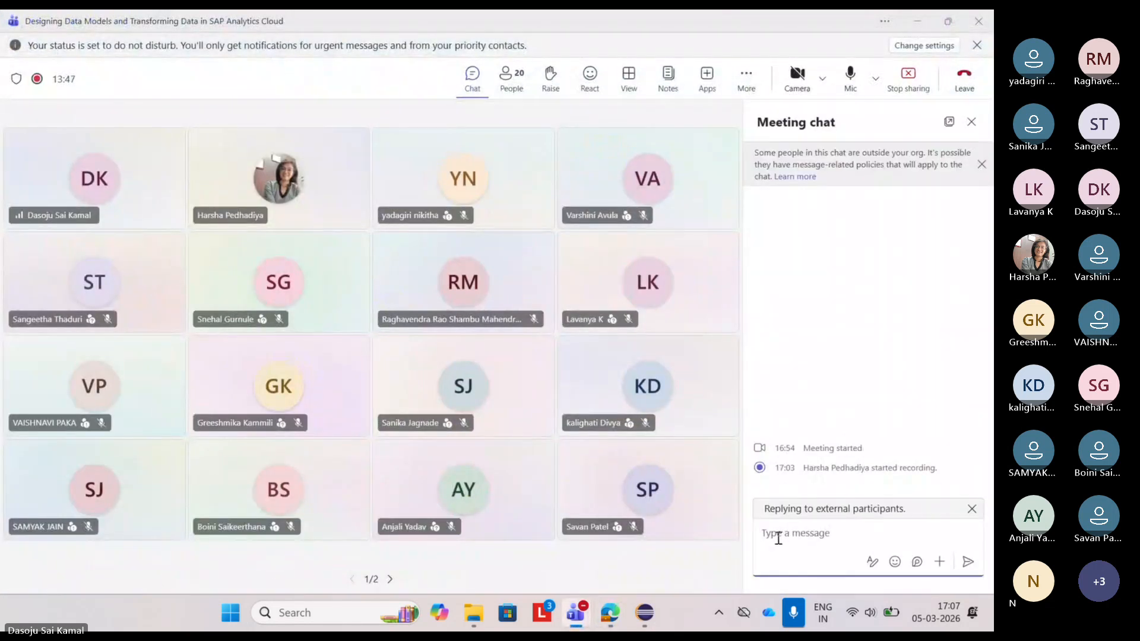
text(Home - SAP Analytics Cloud)
key(Return)
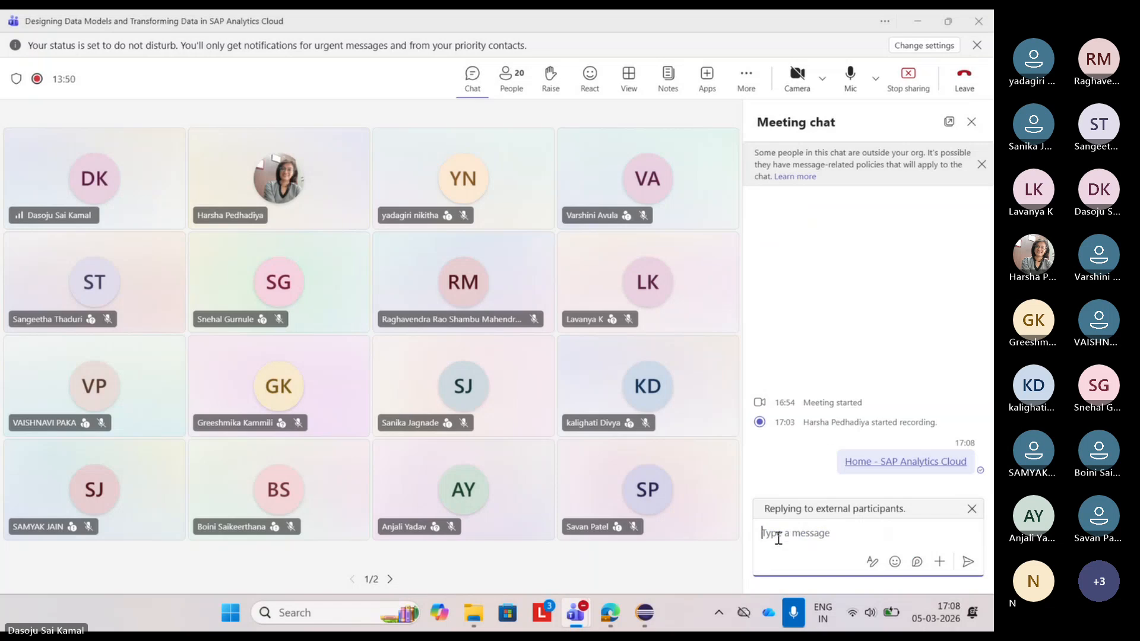
click(850, 76)
click(907, 77)
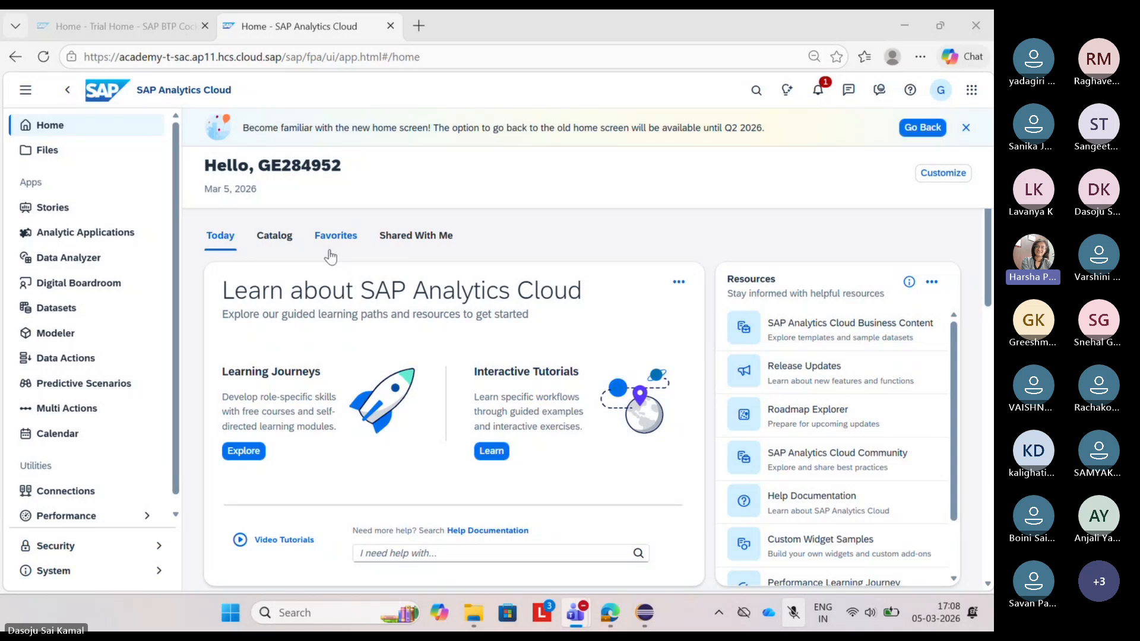
Step: Create a new model in the Modeler, starting with an empty model
click(108, 333)
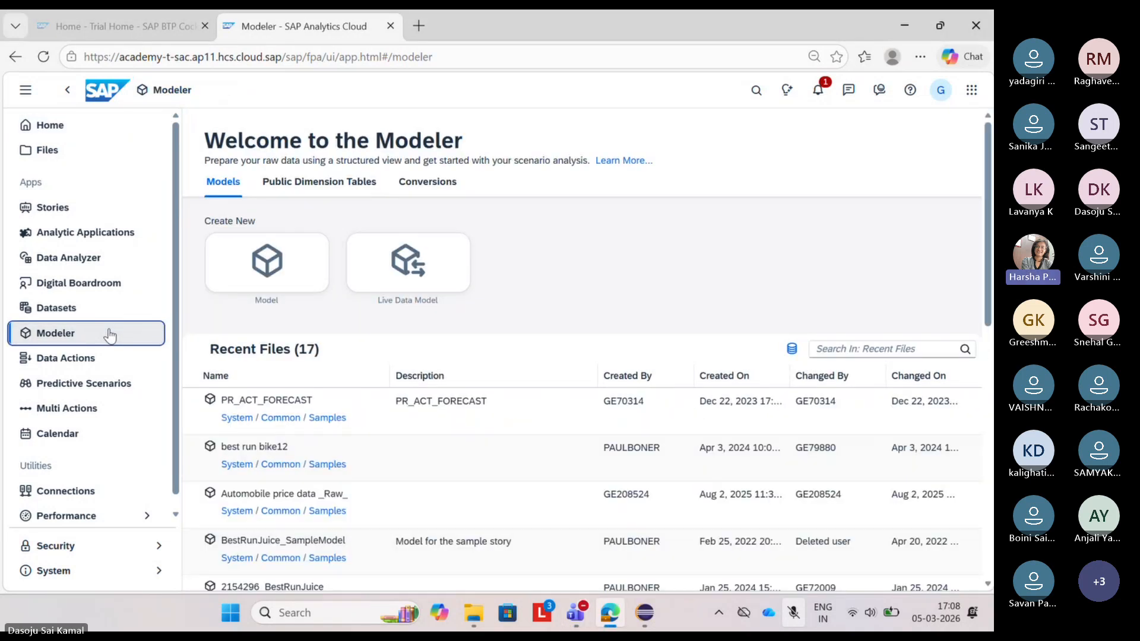
click(248, 272)
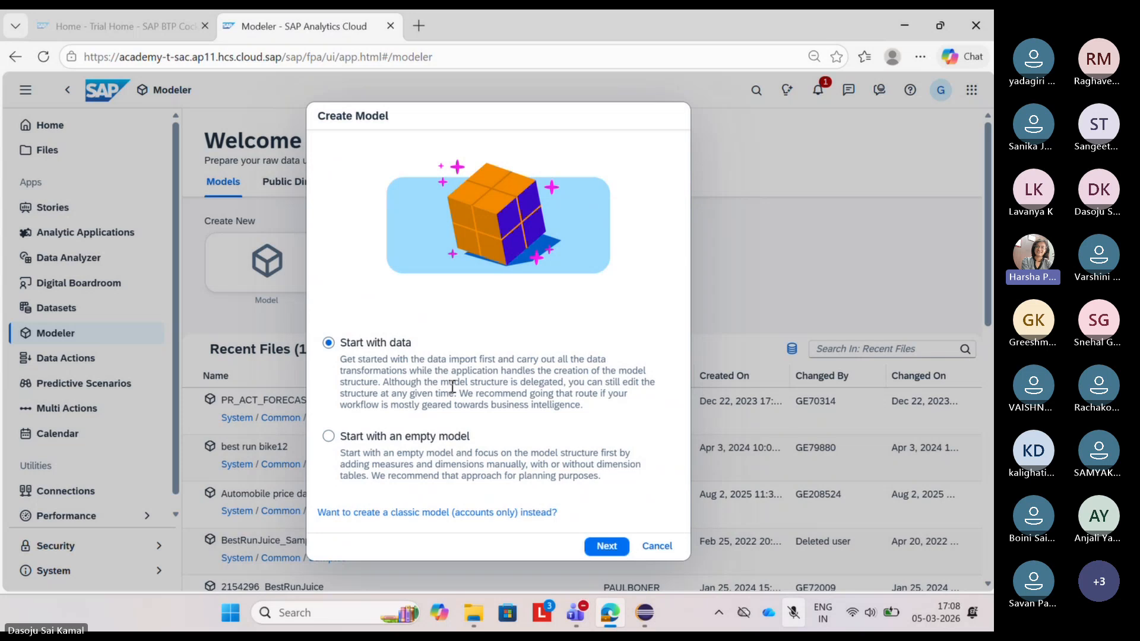
click(330, 440)
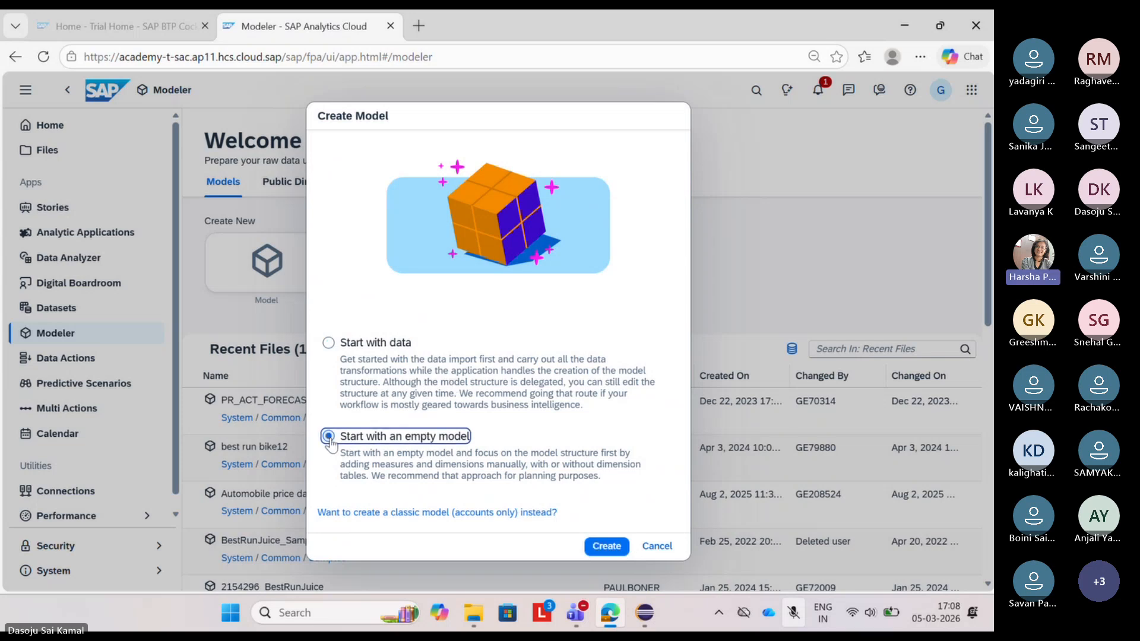
click(602, 547)
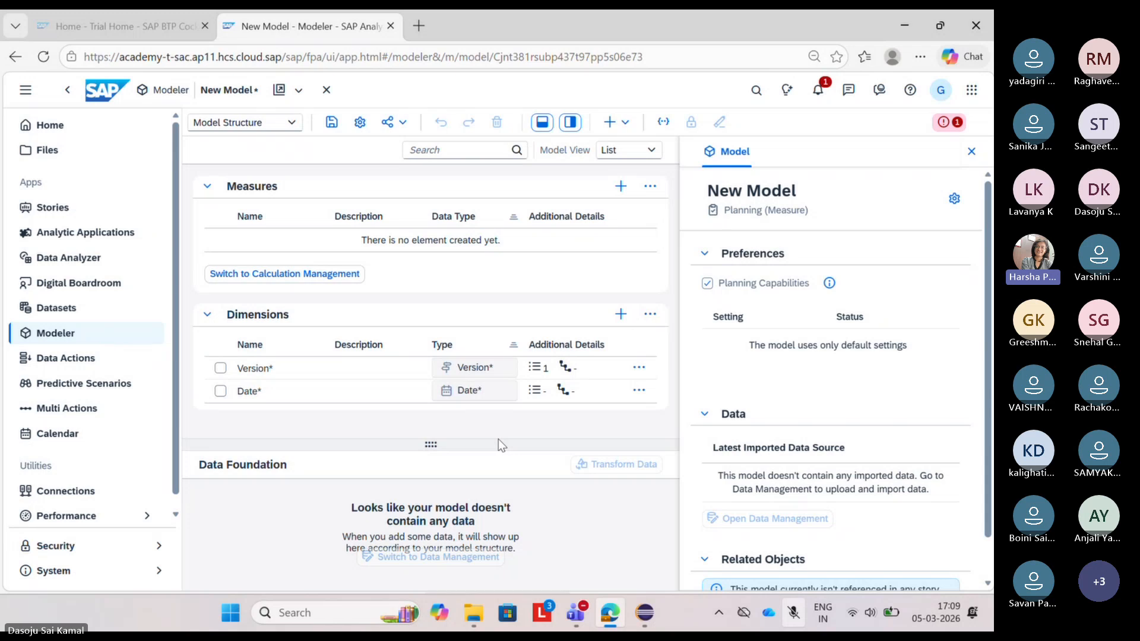
key(XF86AudioRaiseVolume)
Step: Turn off Planning Capabilities in the new model's settings
click(354, 126)
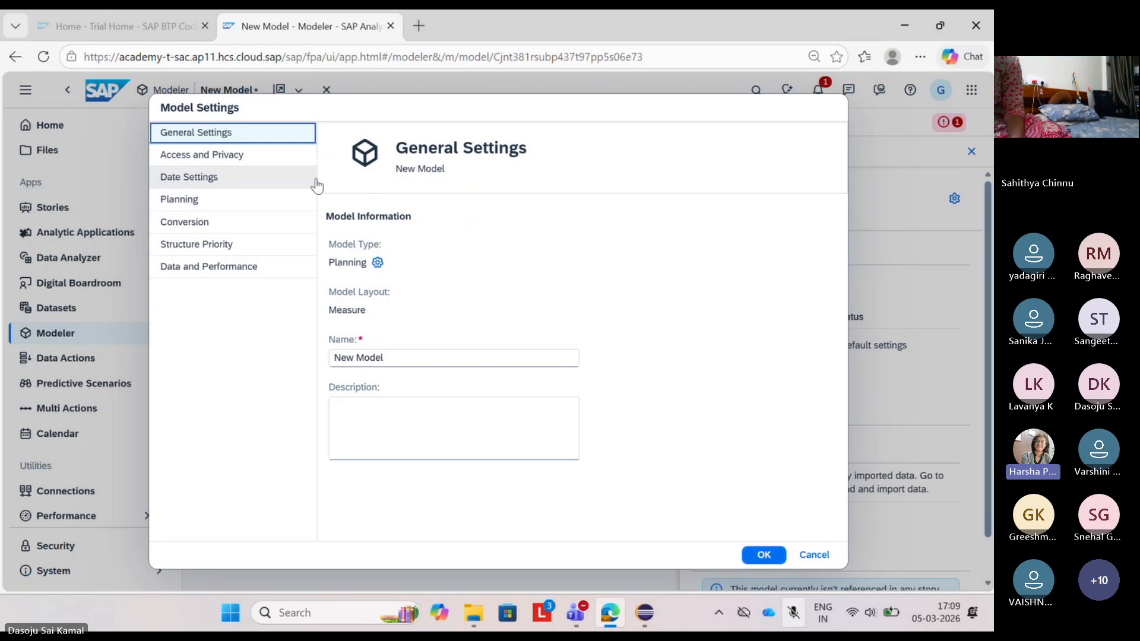
click(260, 201)
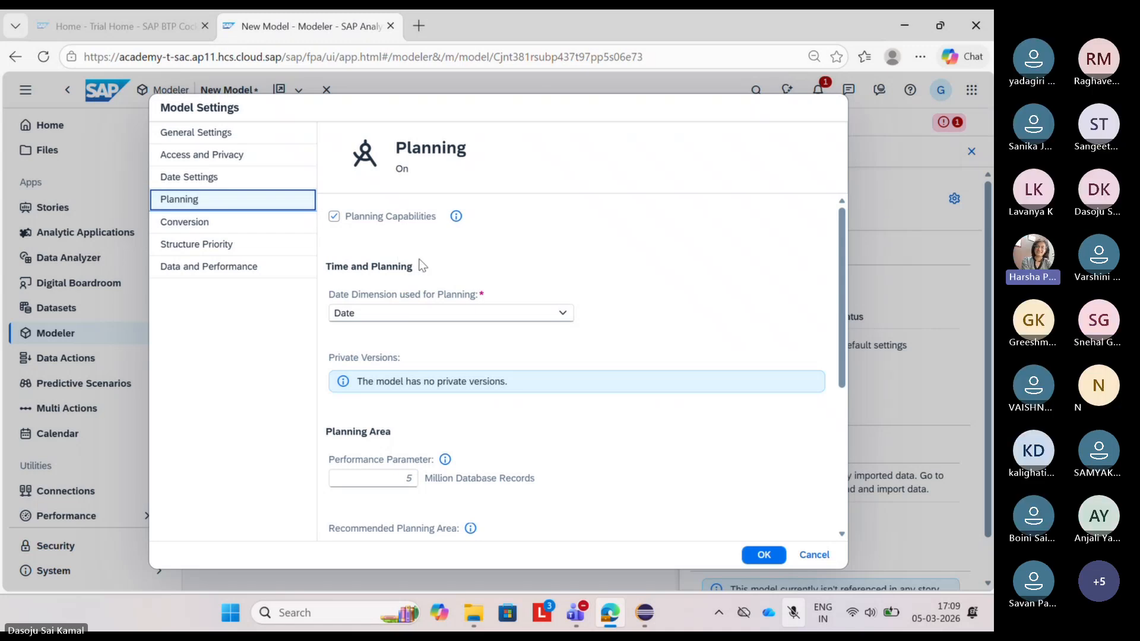
click(335, 219)
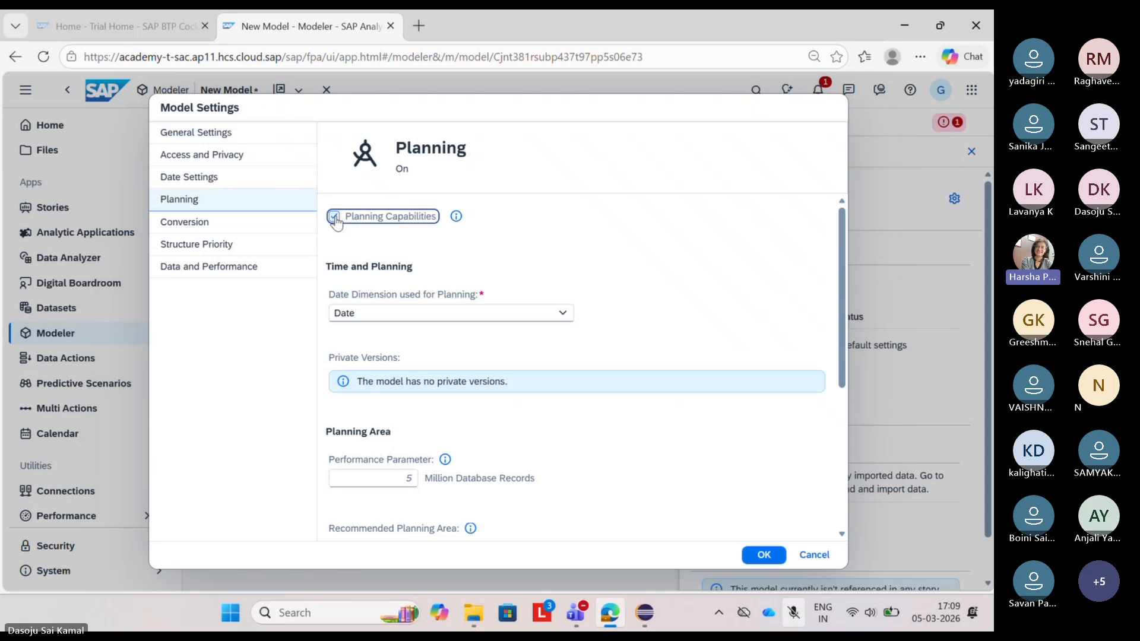
click(334, 218)
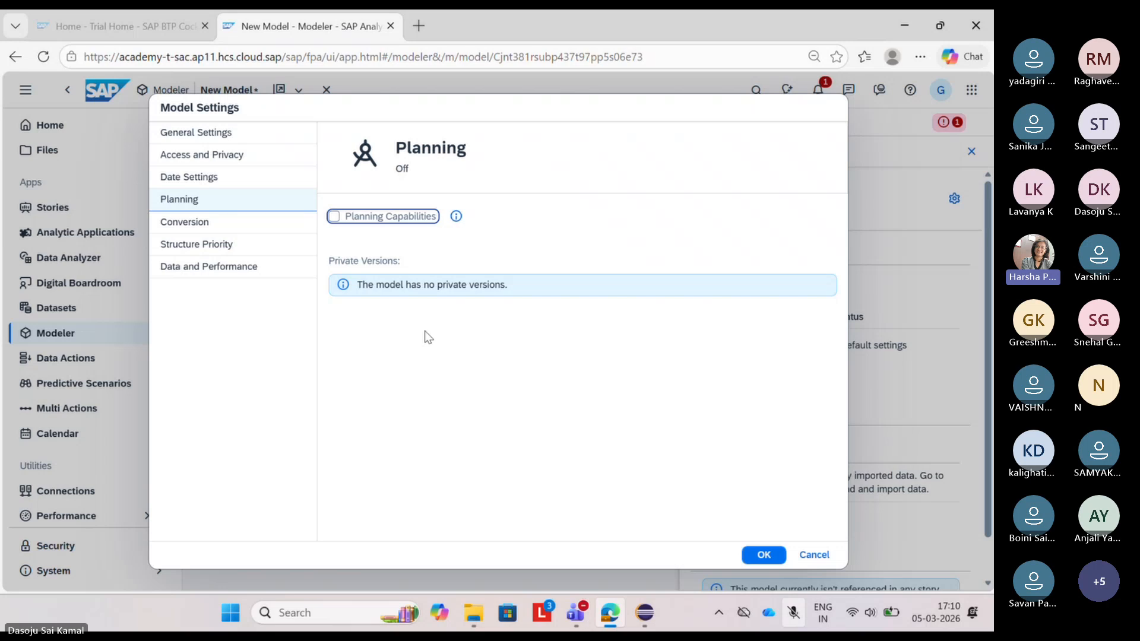
Step: Enable the week-based date pattern in the model's date settings and apply the model settings
click(230, 180)
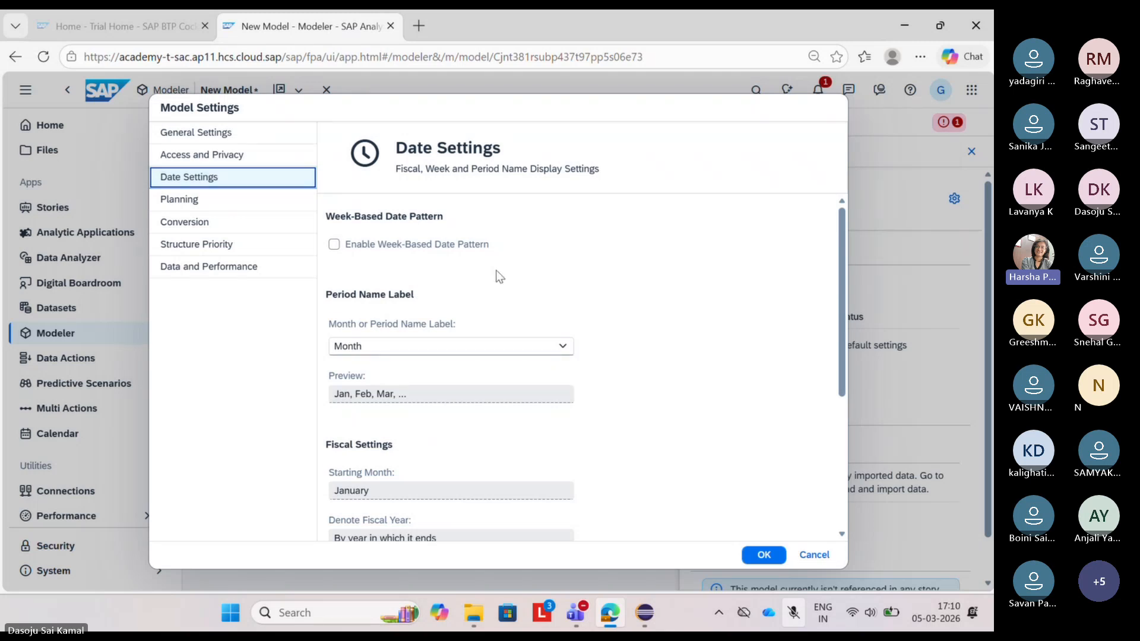
scroll(500, 276, down, 1)
scroll(500, 276, up, 1)
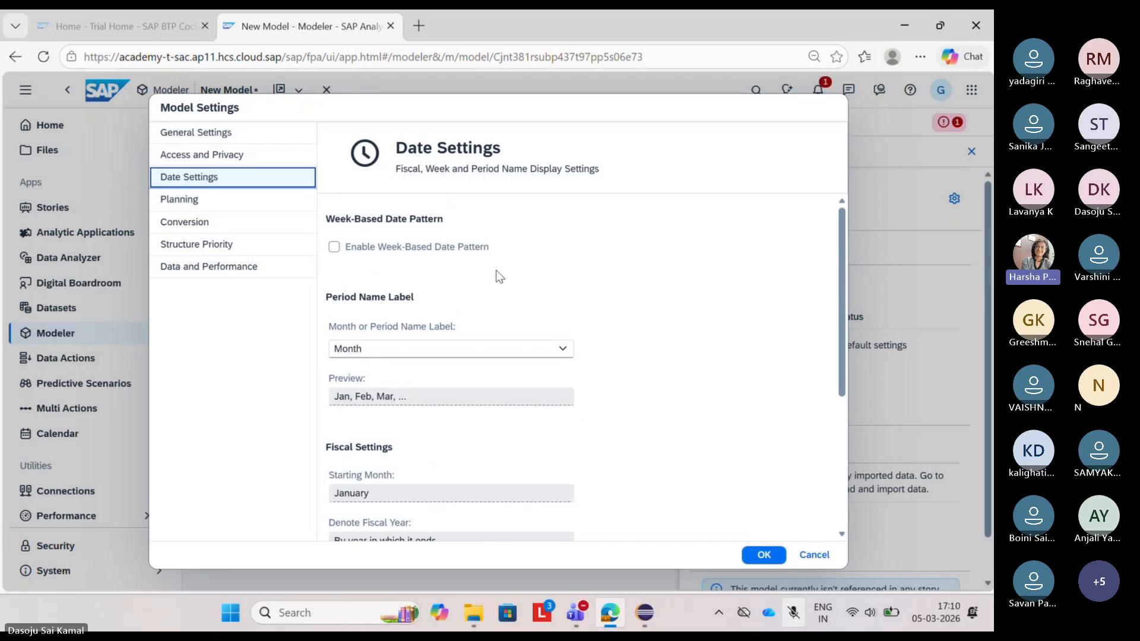
scroll(500, 277, down, 1)
scroll(499, 276, down, 2)
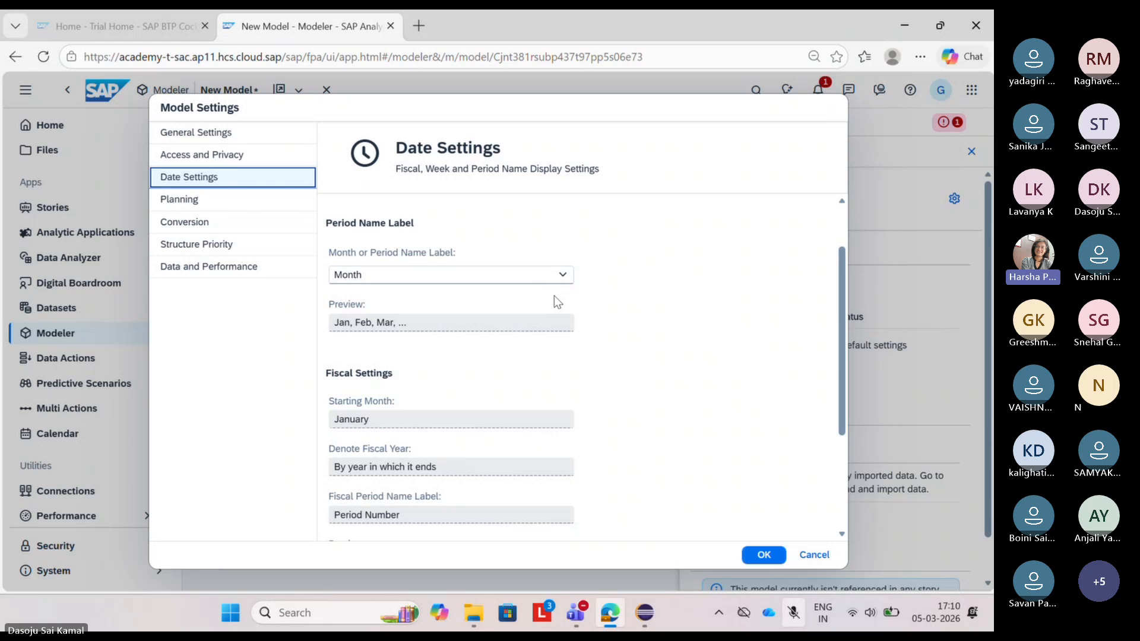
scroll(554, 295, up, 2)
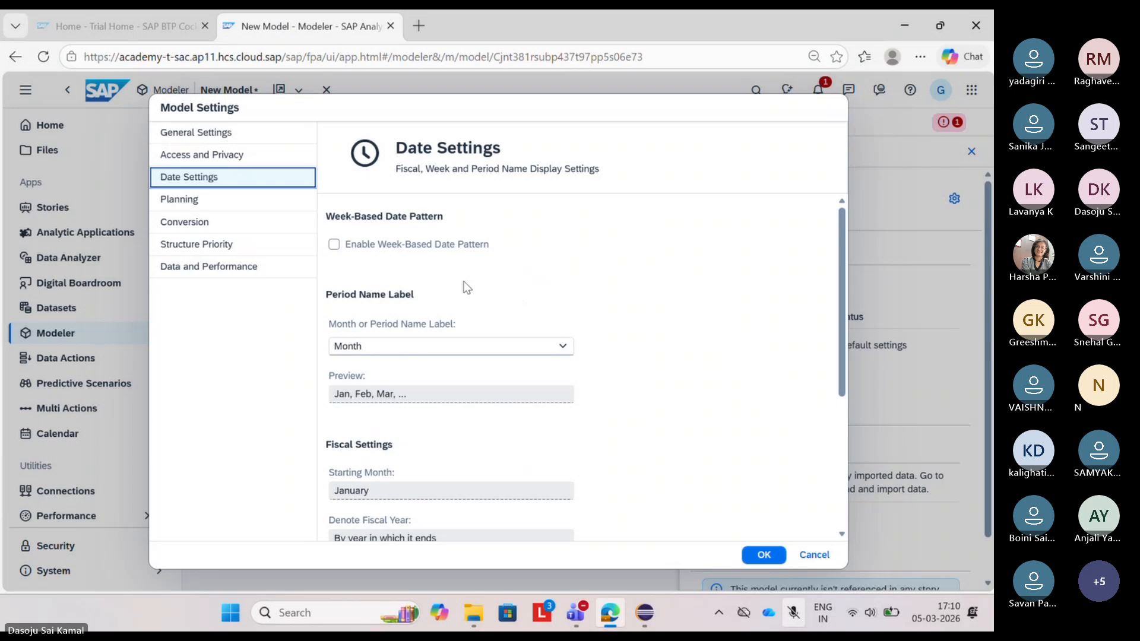
click(333, 250)
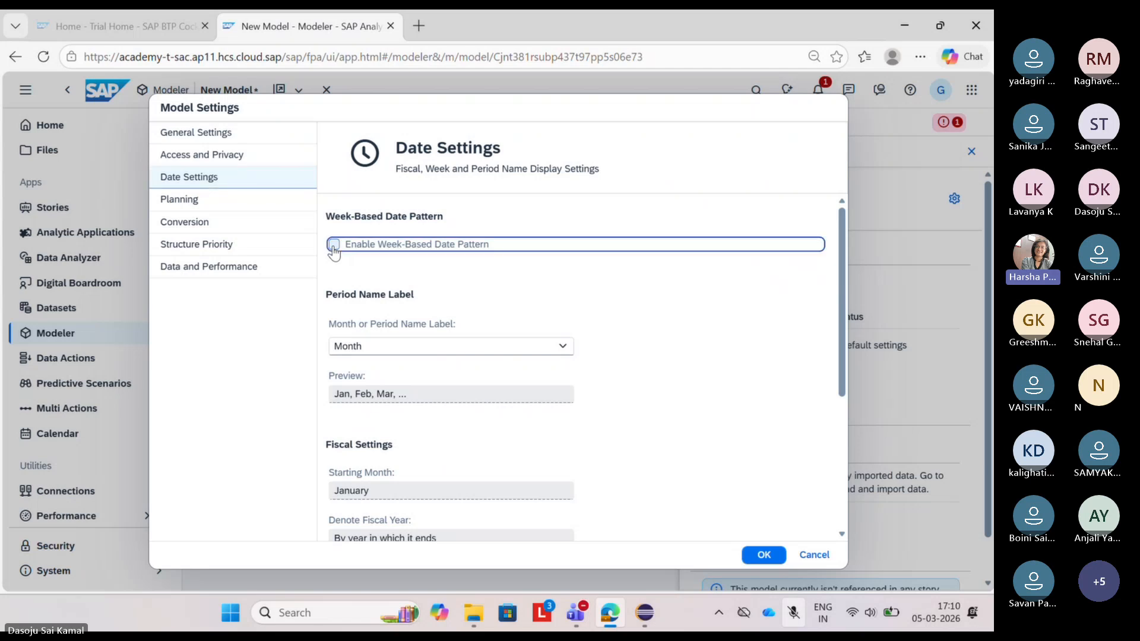
click(334, 246)
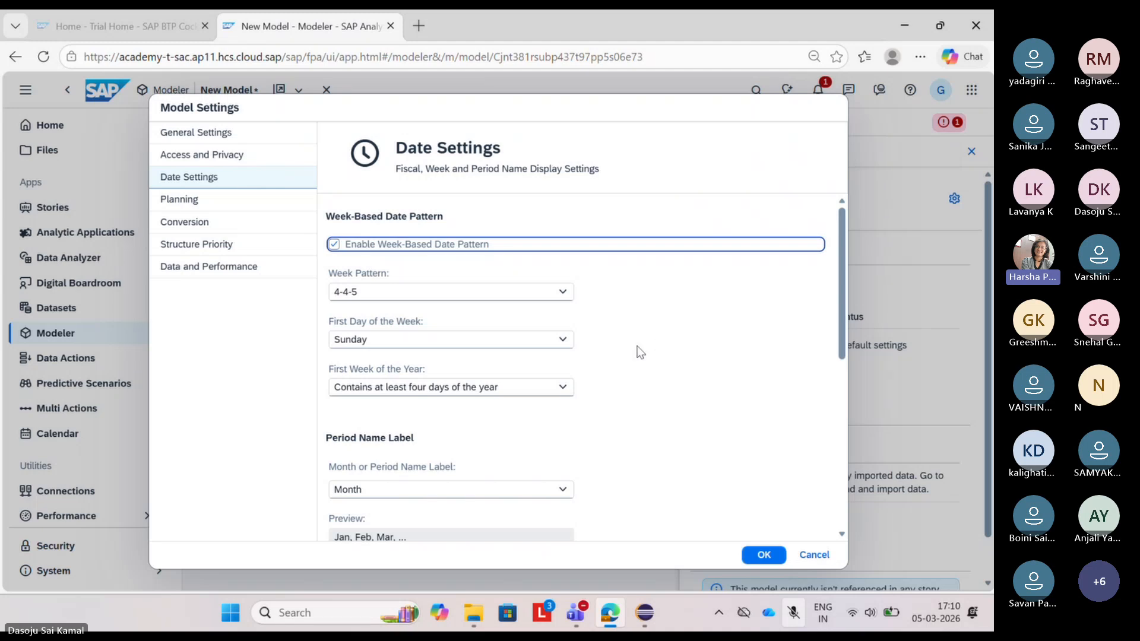
scroll(608, 367, down, 1)
scroll(608, 367, down, 1)
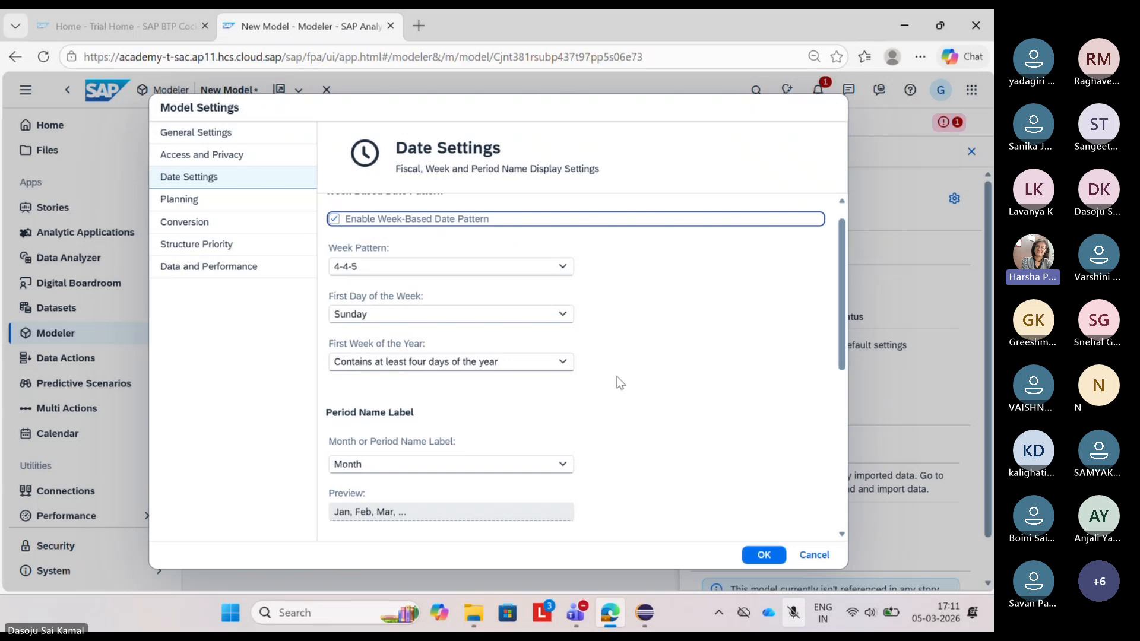
click(764, 554)
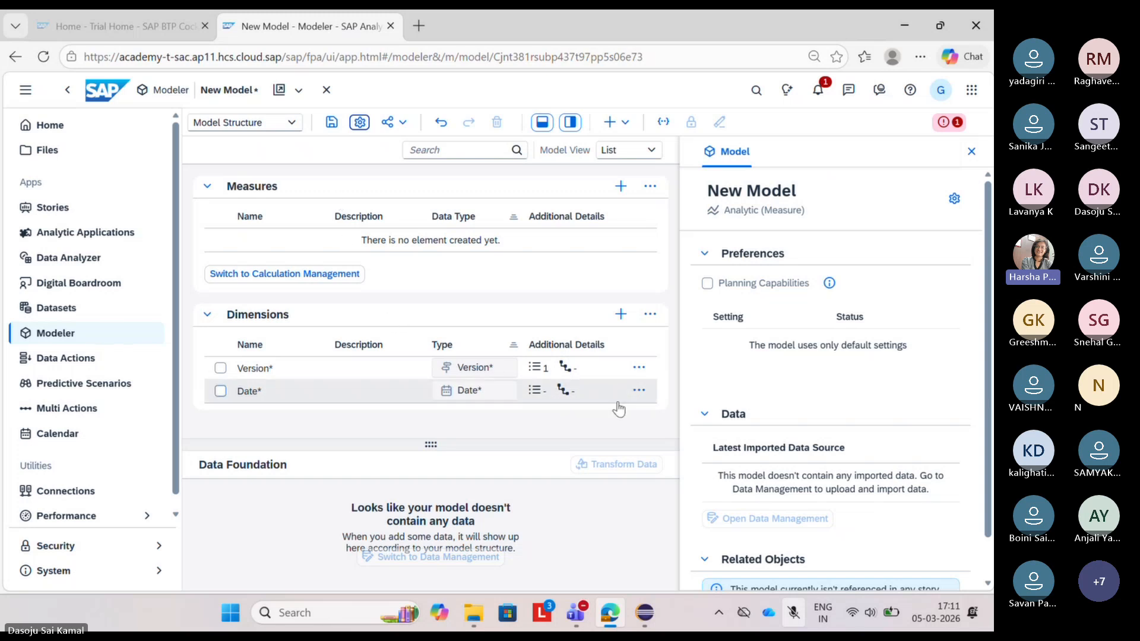
Step: Look through the new model's preferences, data and related objects and close the model details
click(291, 123)
click(343, 169)
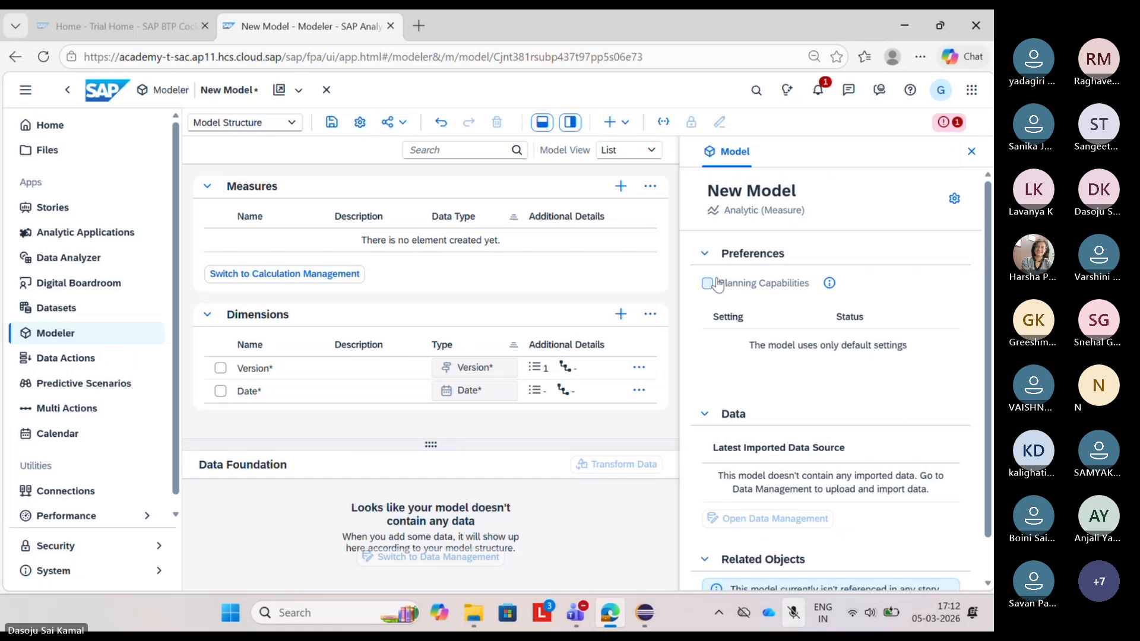
scroll(717, 280, down, 1)
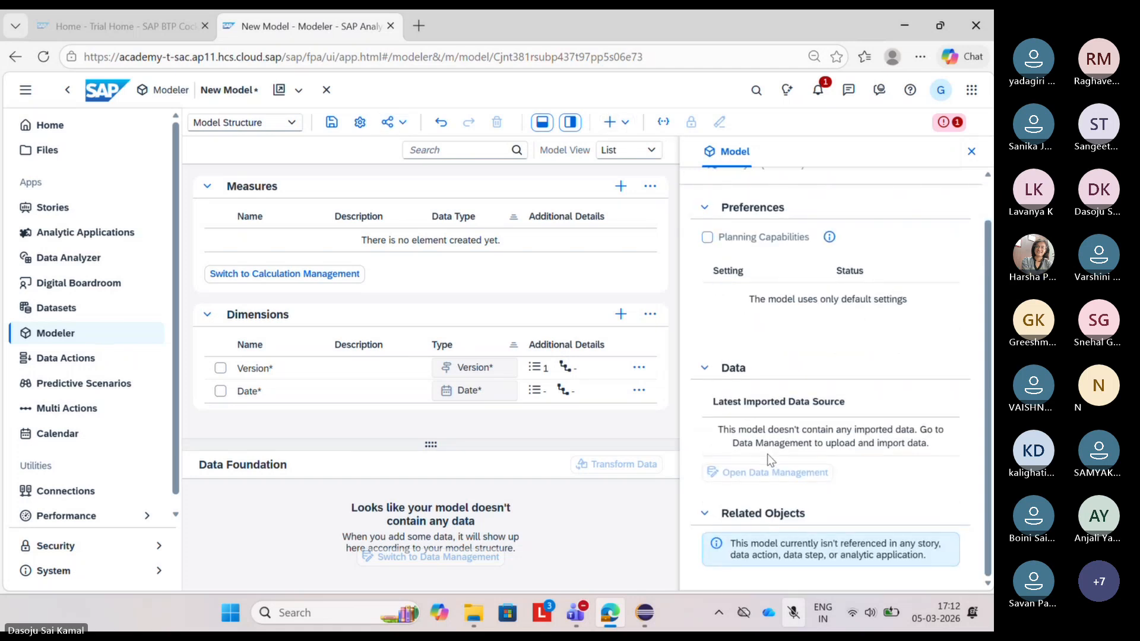
scroll(761, 442, up, 1)
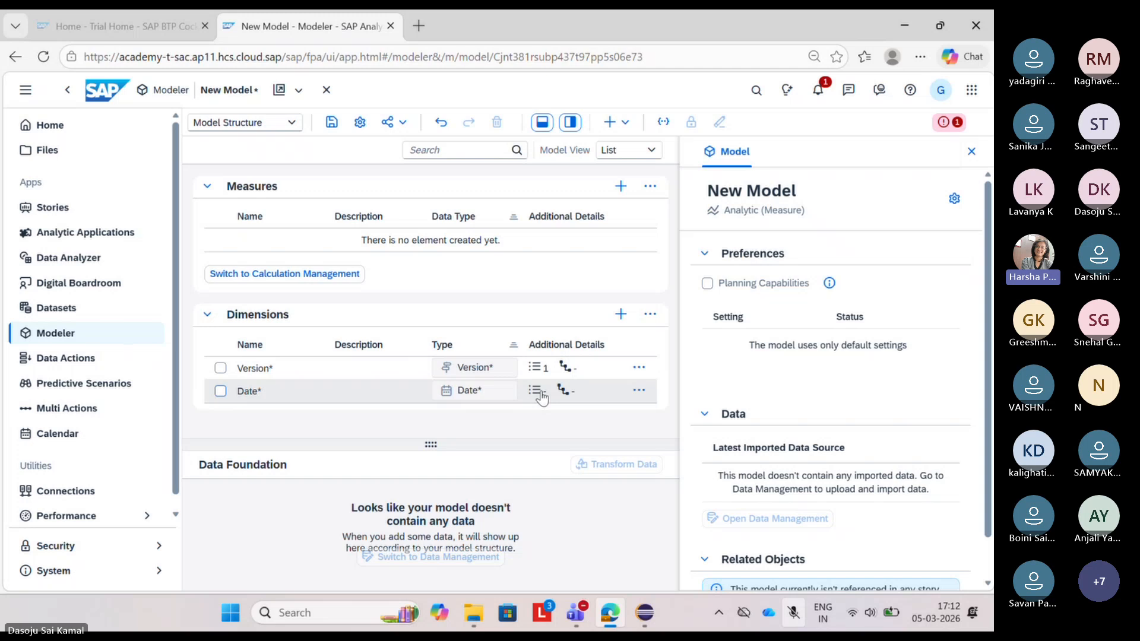
click(972, 152)
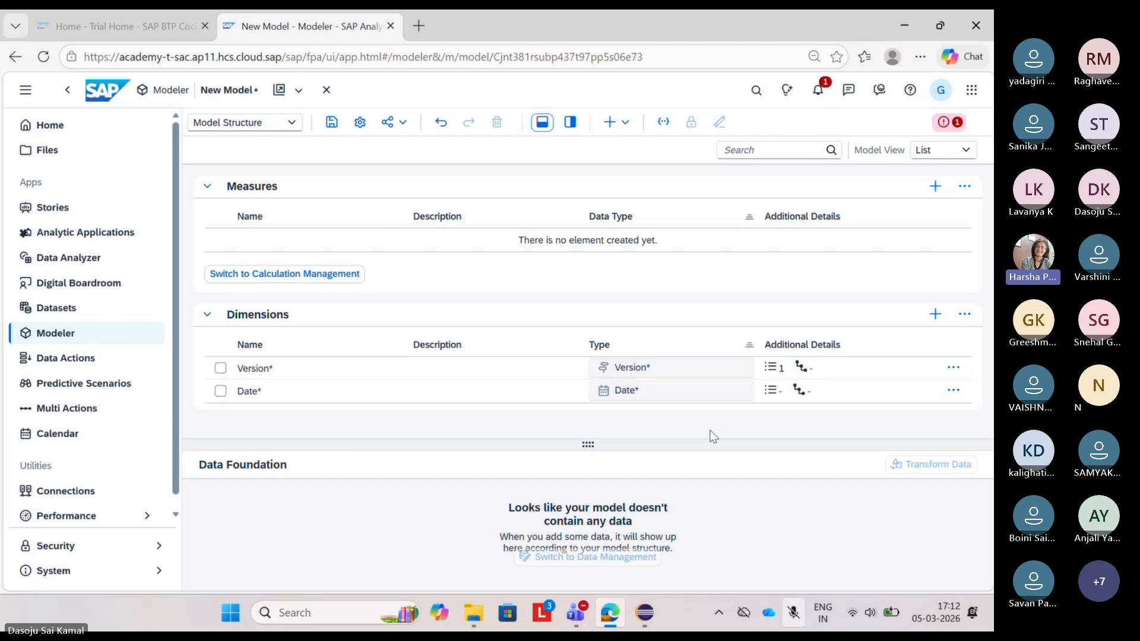
Step: Examine the options available for the Dimensions section and for the Date and Version dimensions
click(964, 314)
click(814, 430)
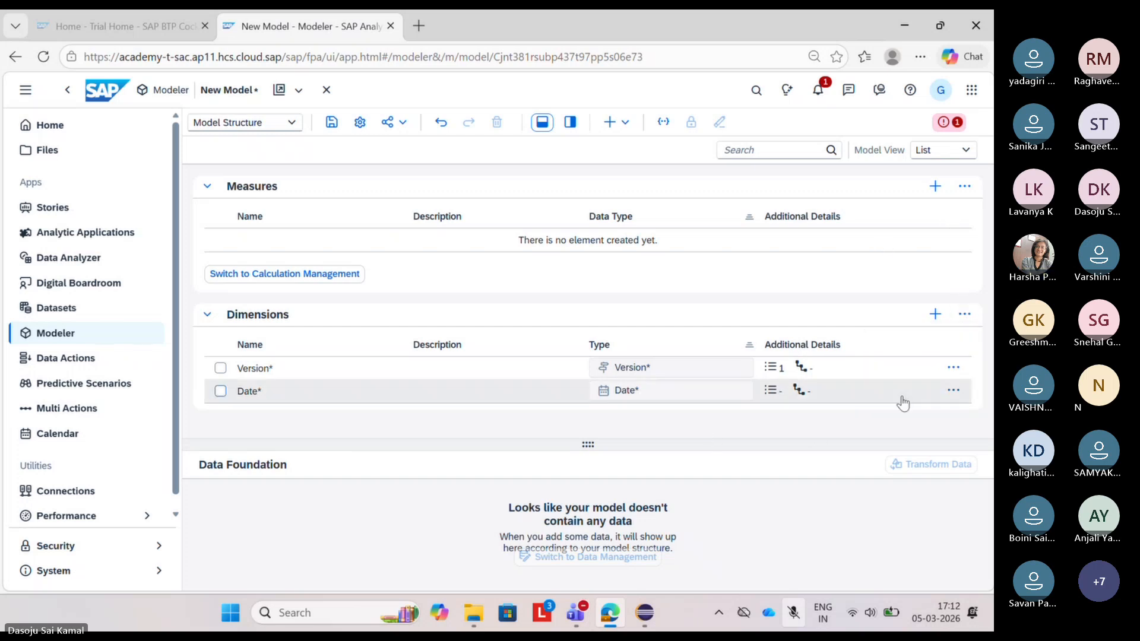
click(952, 390)
mouse_move(929, 443)
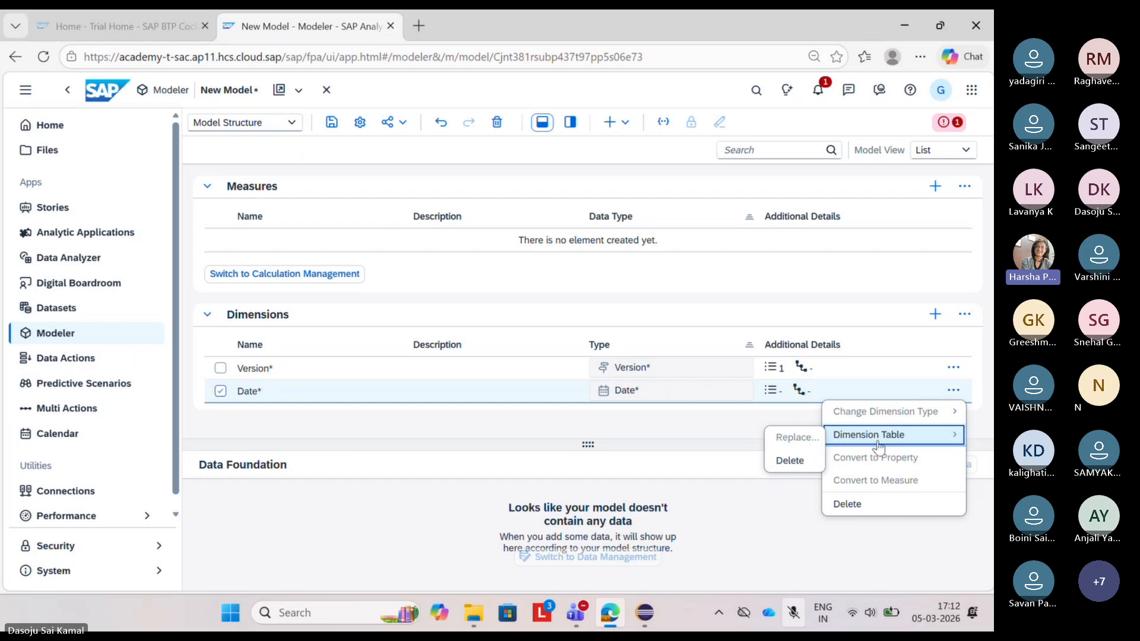
click(704, 445)
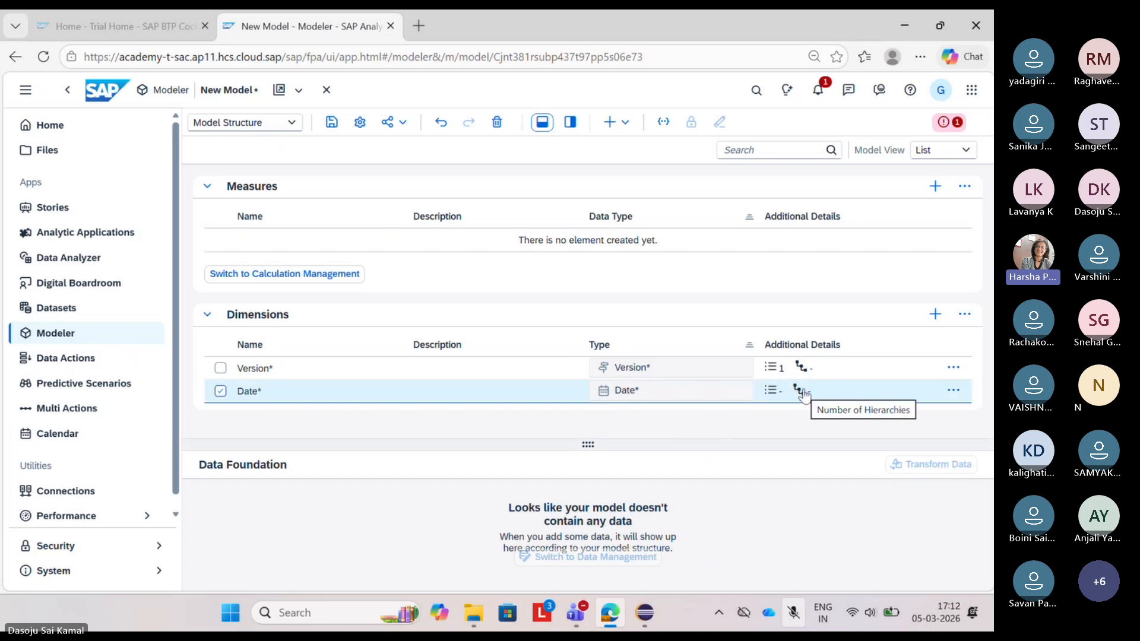
click(953, 392)
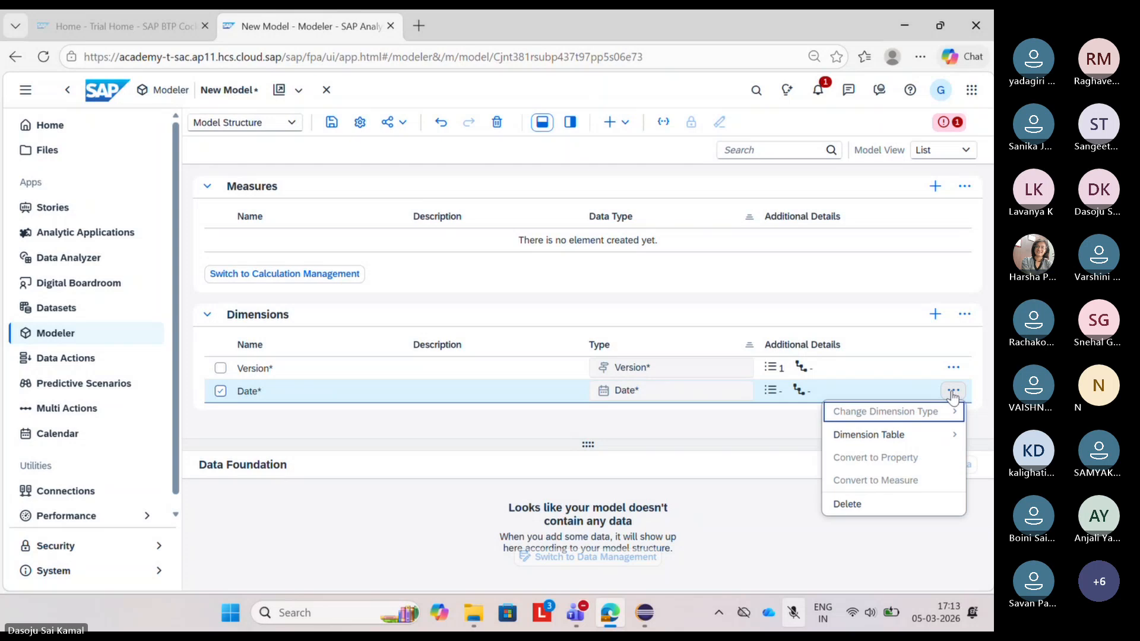
click(773, 434)
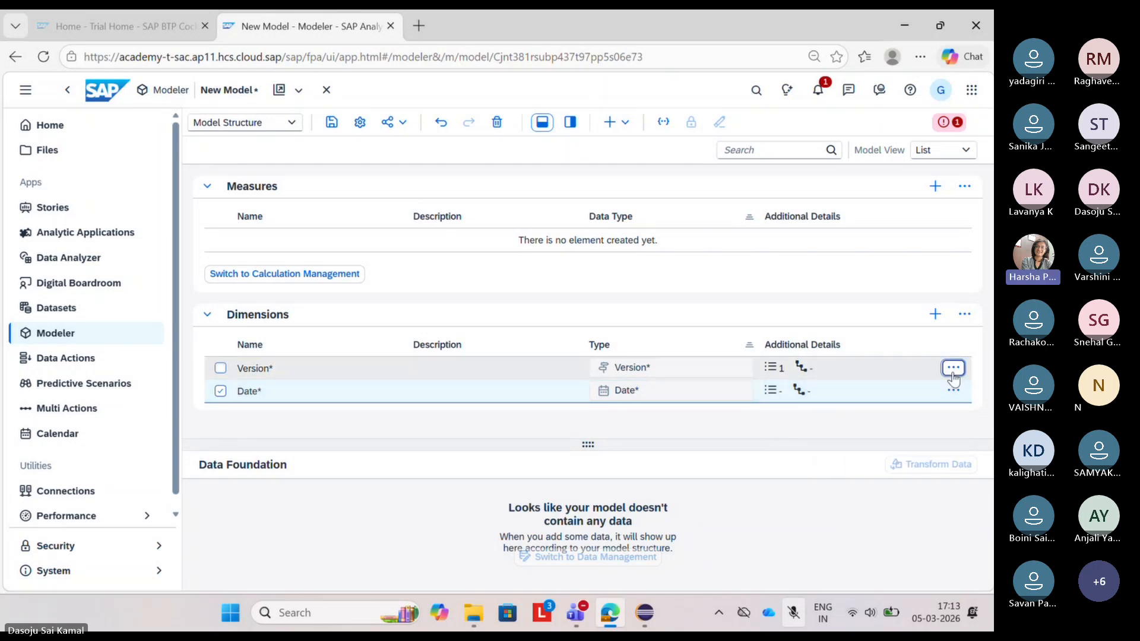
click(953, 368)
click(752, 423)
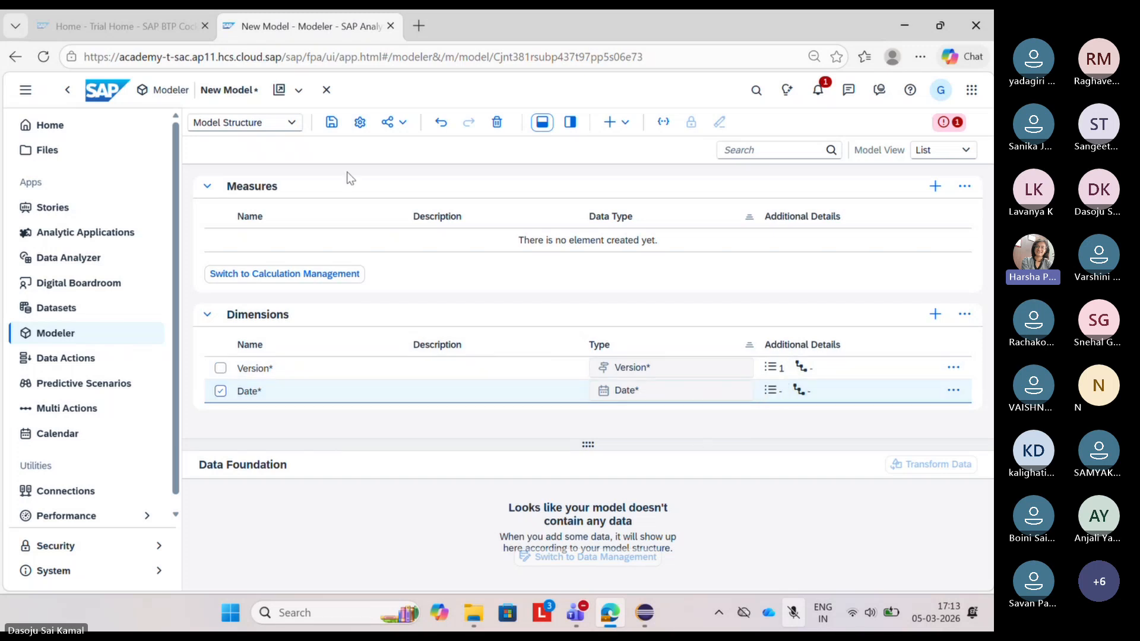
Step: Try to save the model and review the details of its validation entry
click(330, 124)
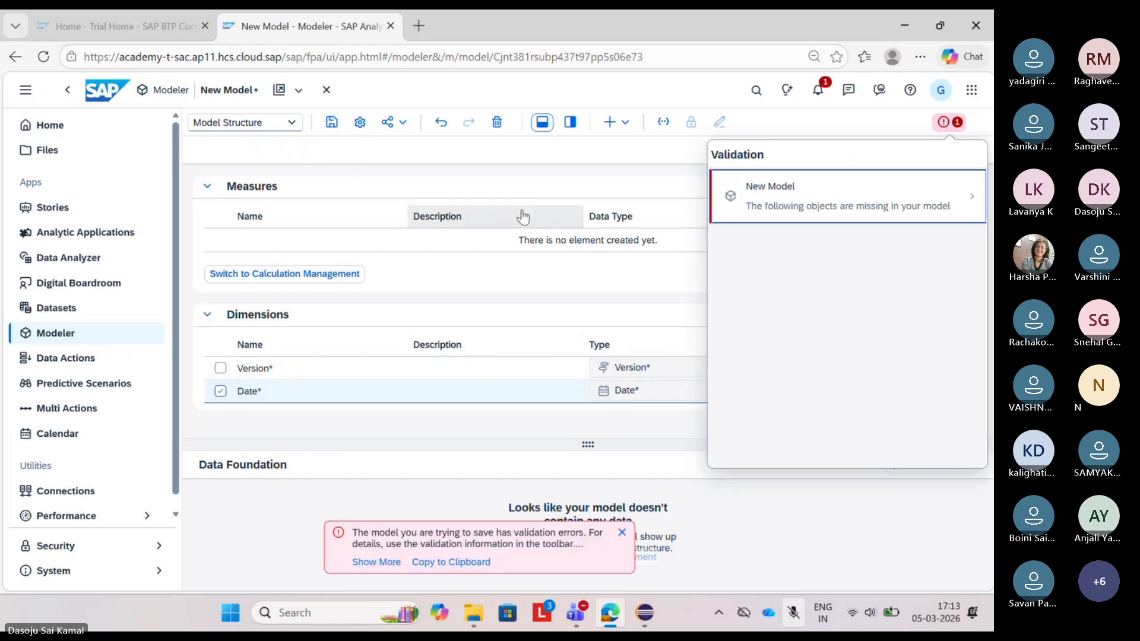
click(885, 205)
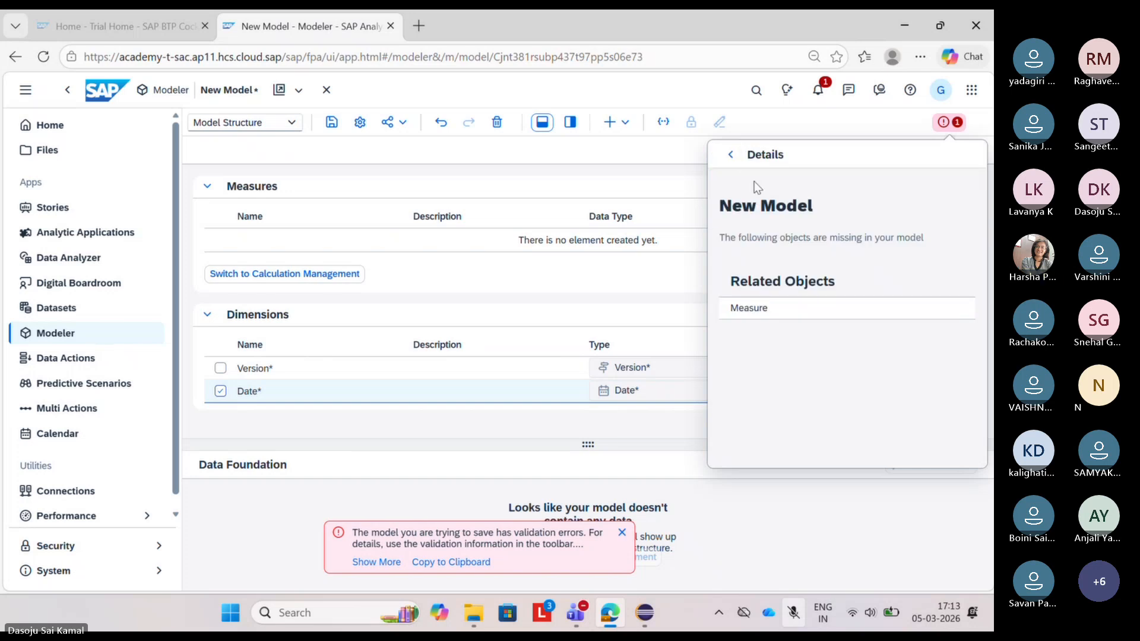
click(730, 154)
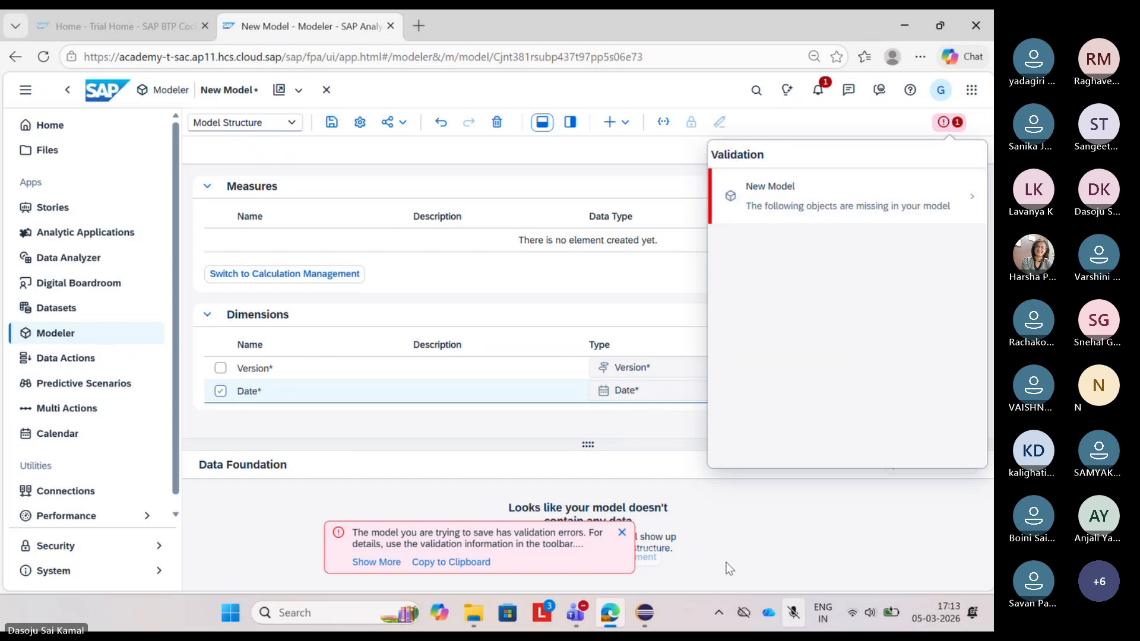
Step: Dismiss the validation list and error message, try to save the model again, and close the resulting messages
click(650, 542)
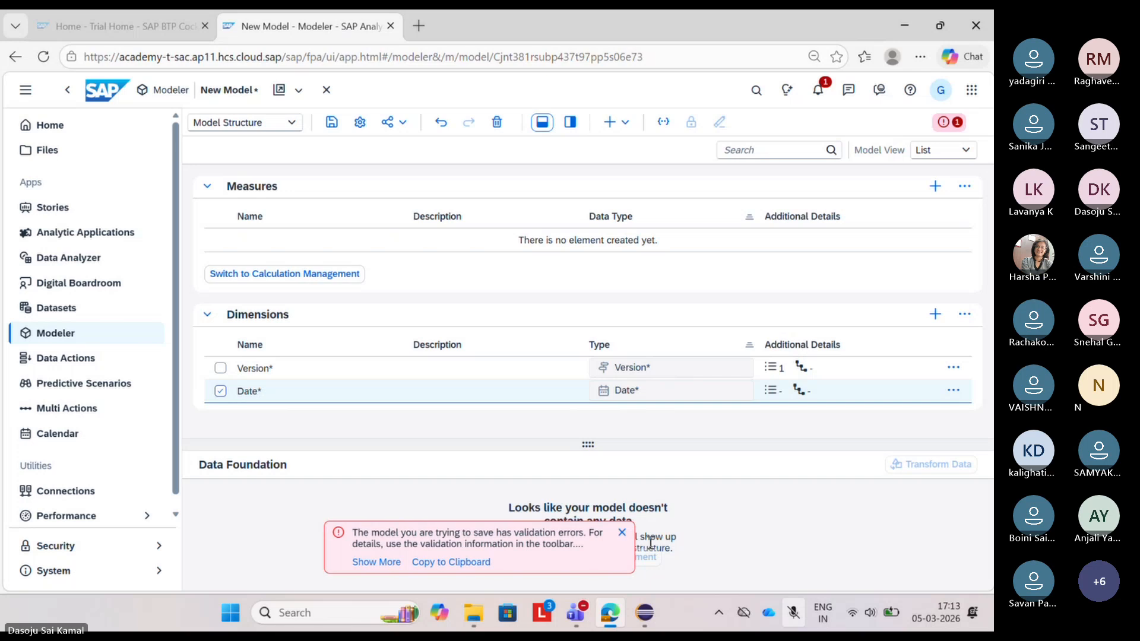
click(622, 532)
click(334, 132)
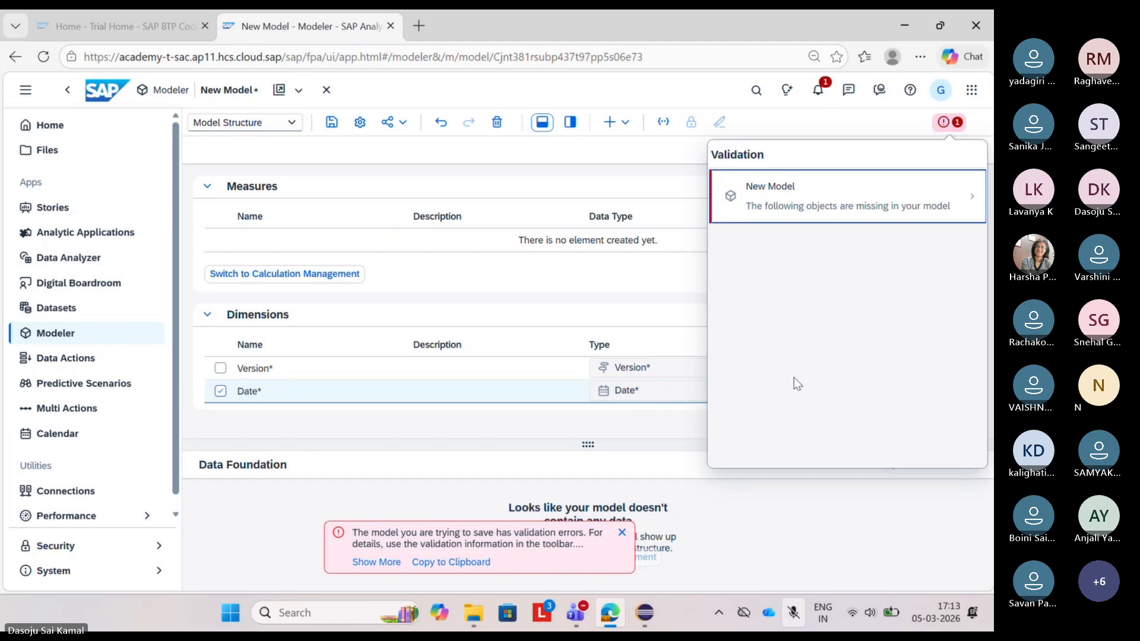
click(766, 550)
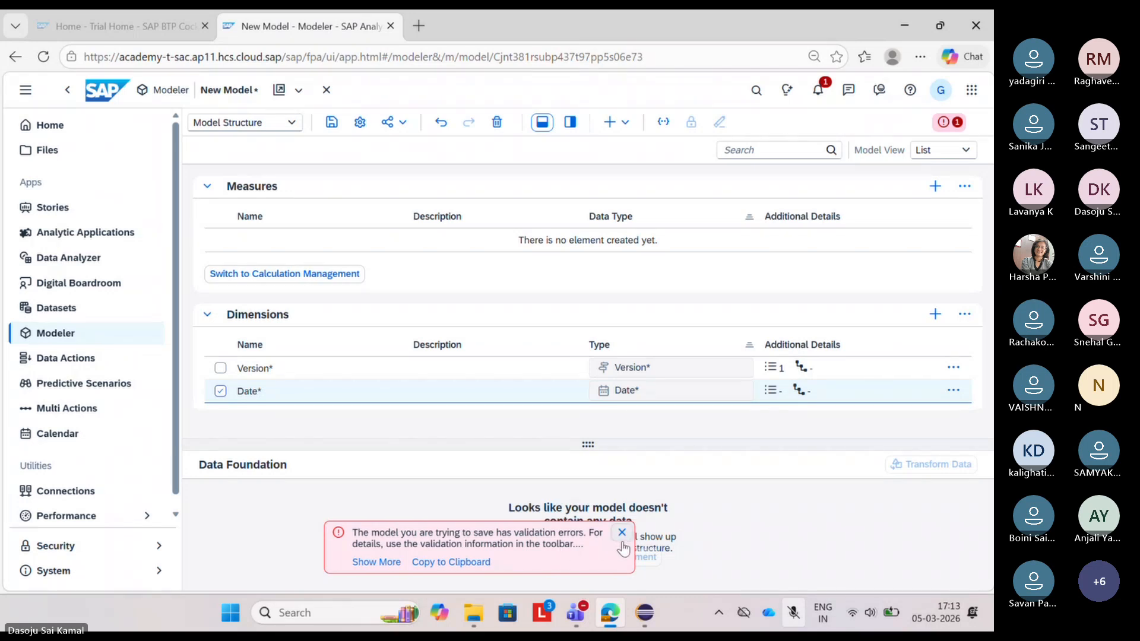
click(622, 545)
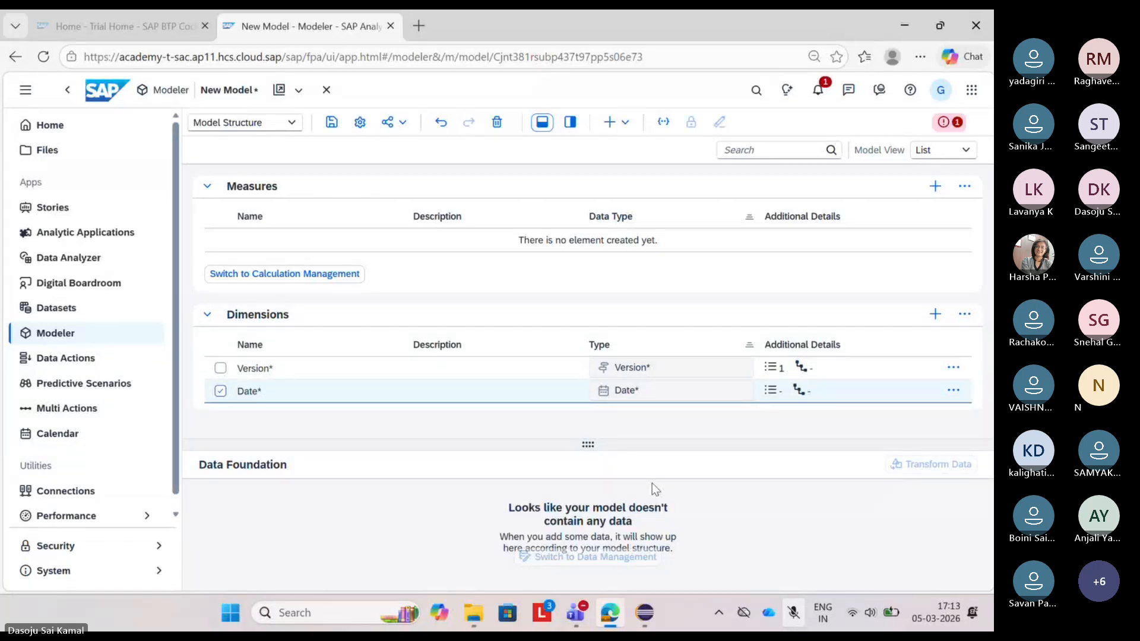
Step: Deselect the Date dimension and review the model's validation list once more
click(220, 393)
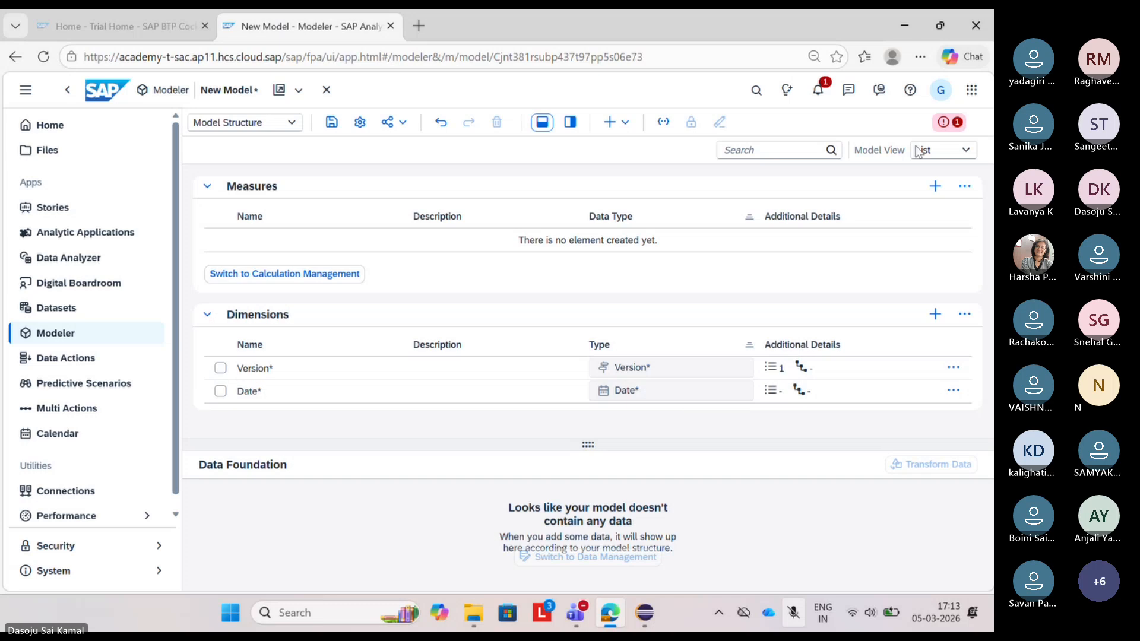
click(944, 122)
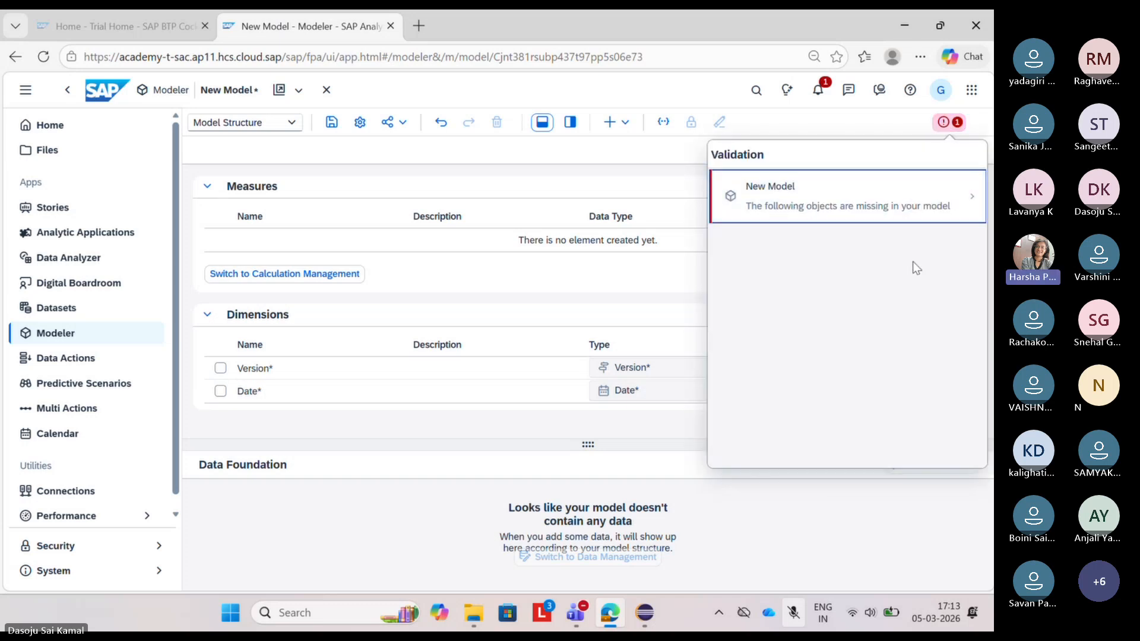
click(624, 300)
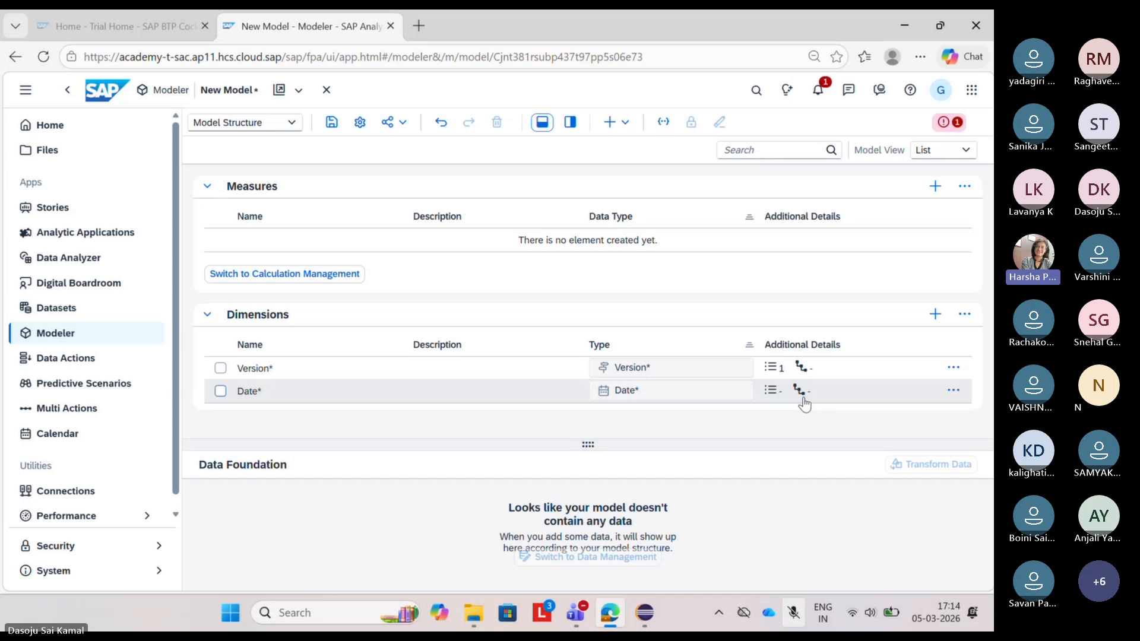
Step: Open the Date dimension's member table and compare its list and grid displays
mouse_move(610, 390)
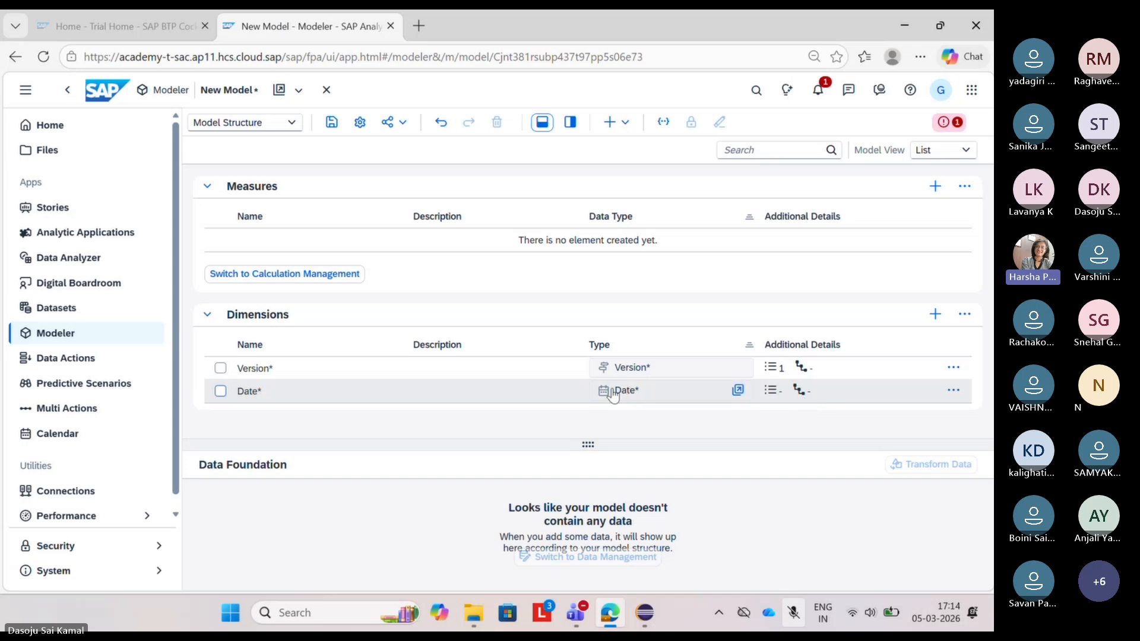
click(738, 390)
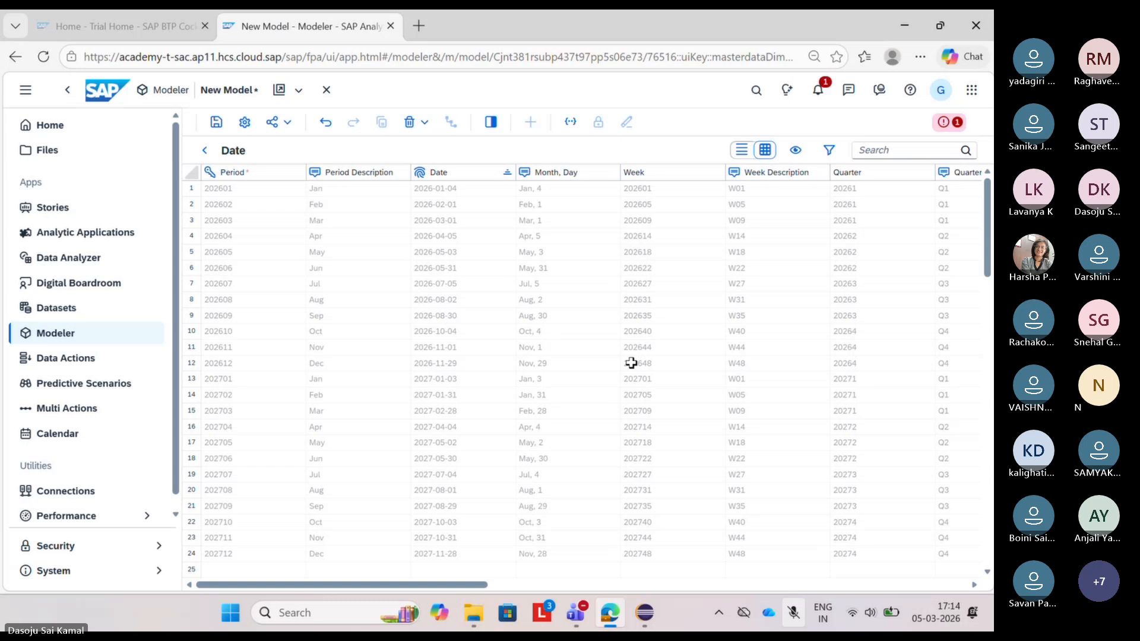
click(741, 152)
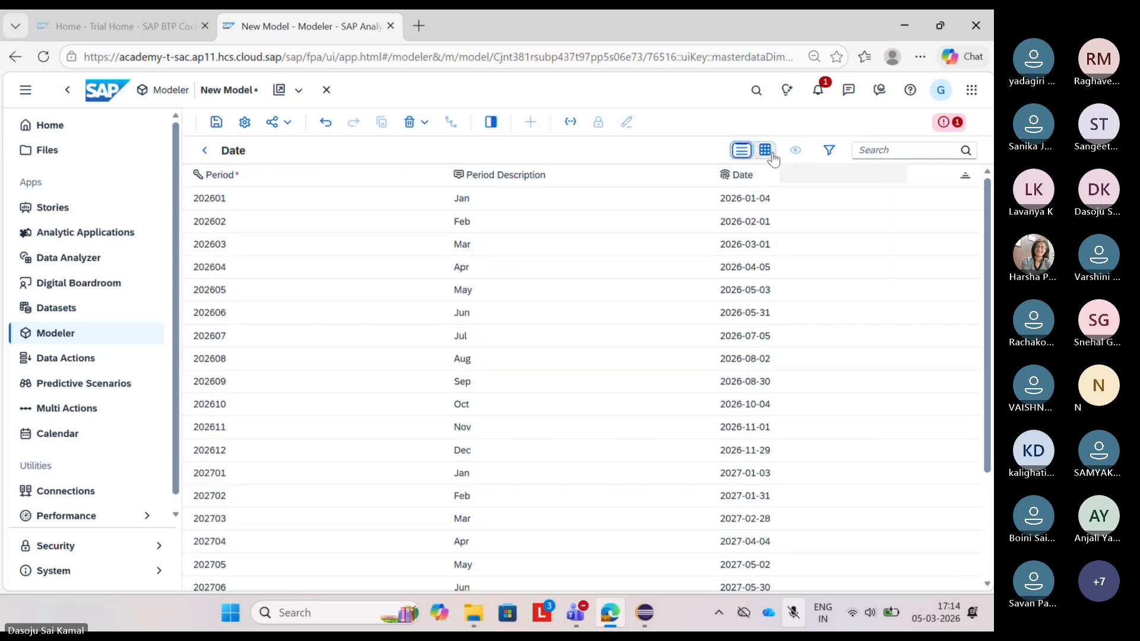
click(770, 155)
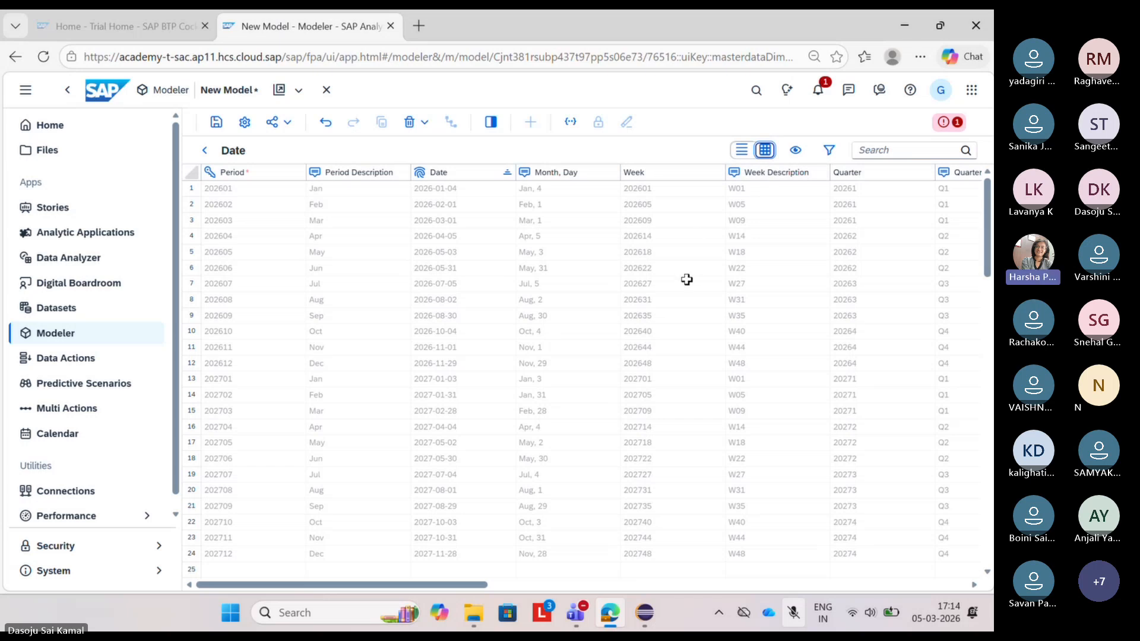
scroll(626, 355, down, 3)
scroll(626, 355, up, 3)
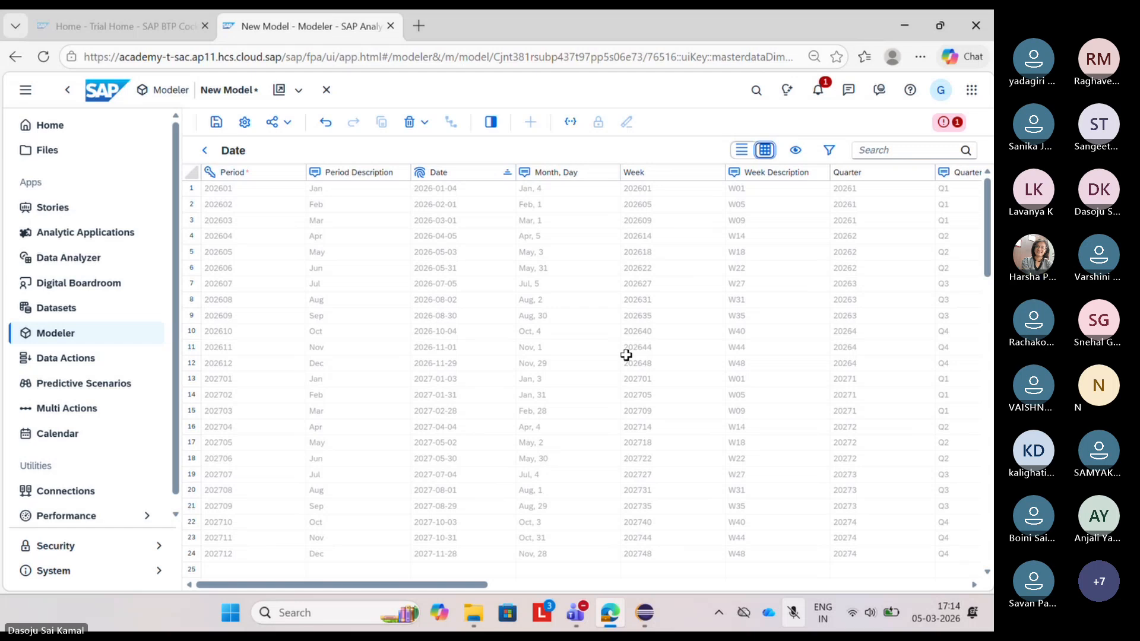
Step: Try to save the model from the Date table, dismiss the messages, and examine the table's columns through Day
click(215, 125)
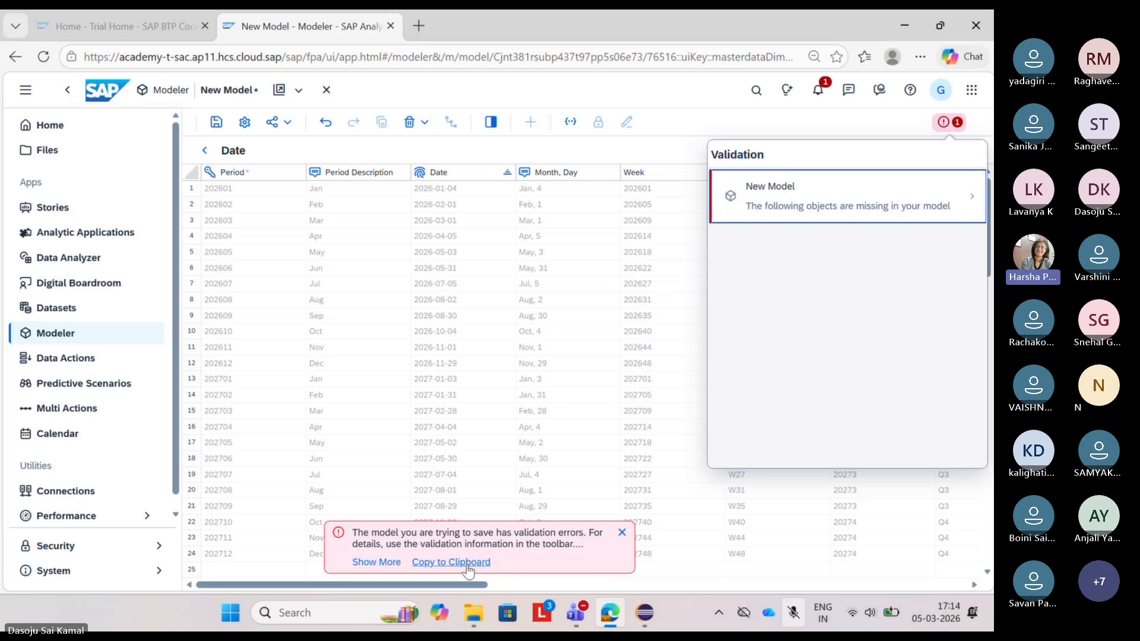
click(621, 532)
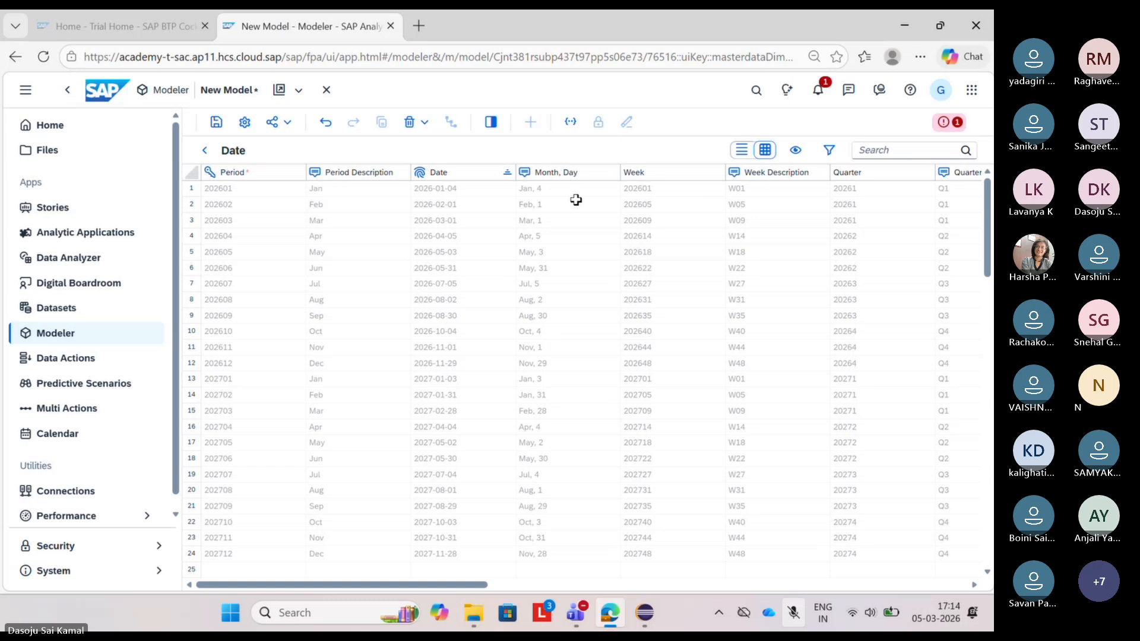
scroll(576, 200, right, 6)
scroll(576, 200, right, 6)
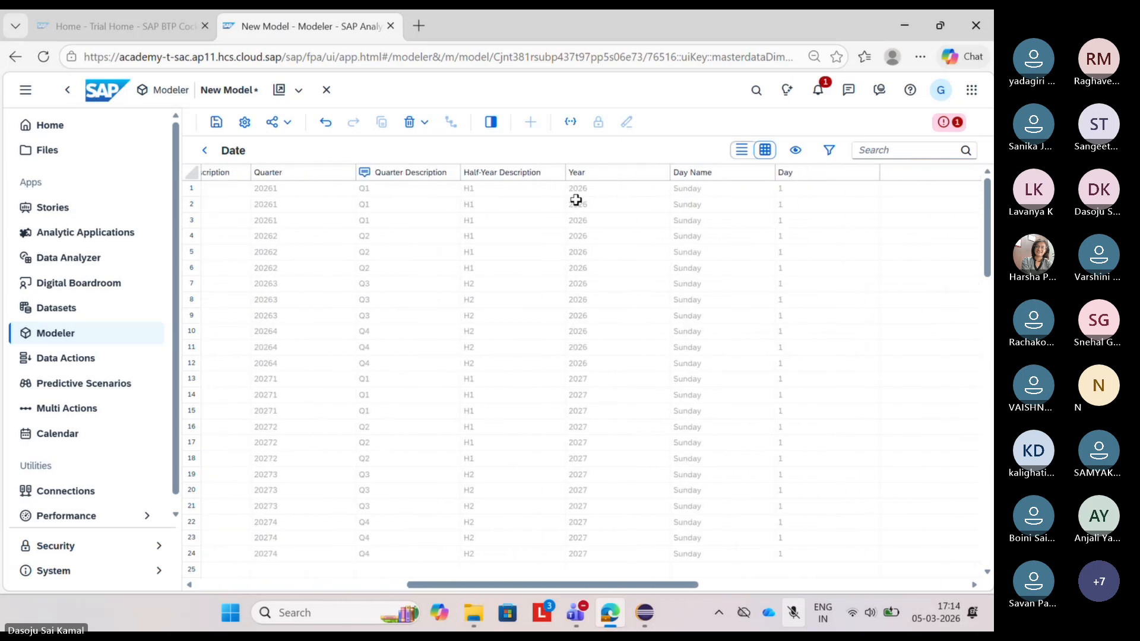
scroll(576, 200, left, 4)
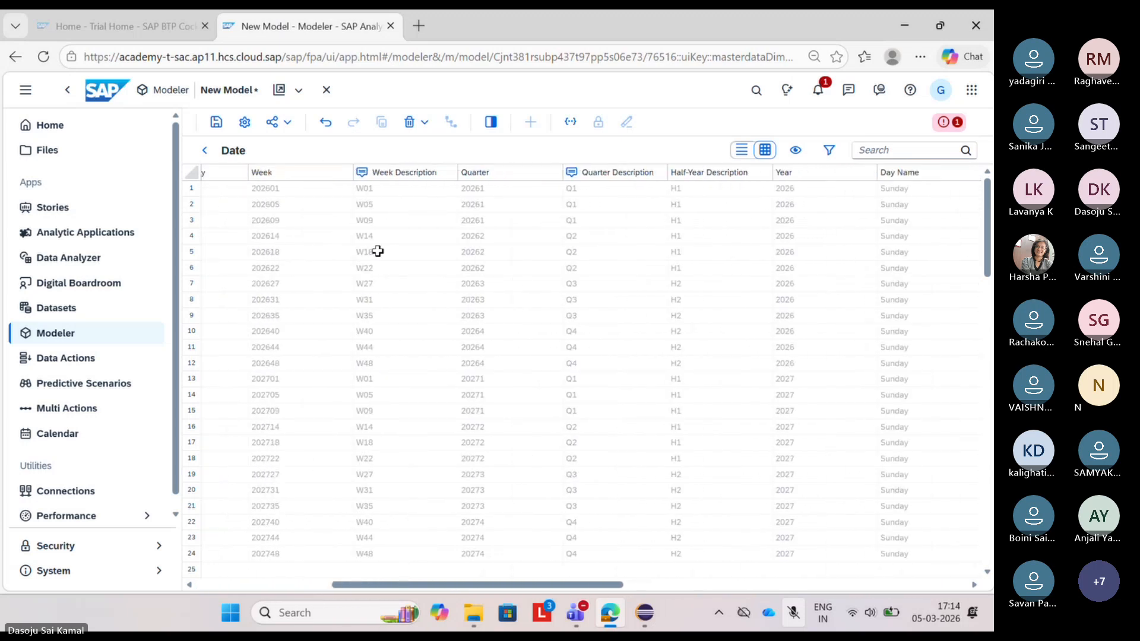
scroll(400, 263, left, 3)
scroll(368, 263, left, 3)
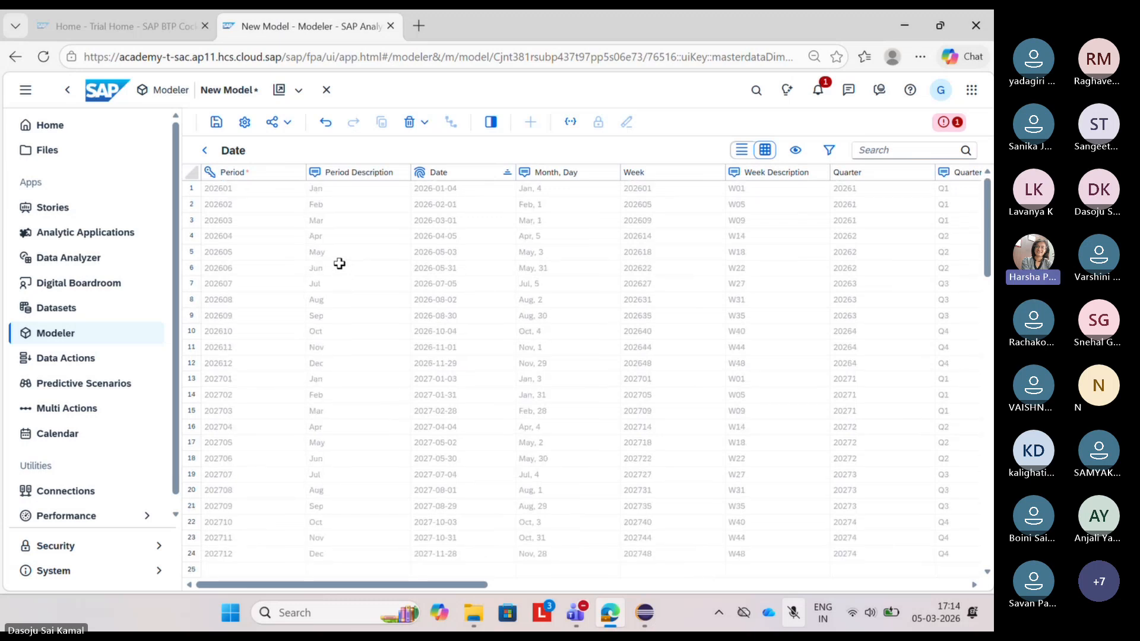
Step: Enable Planning Capabilities in the model settings, keeping Date as the planning date dimension, and apply the settings
click(244, 123)
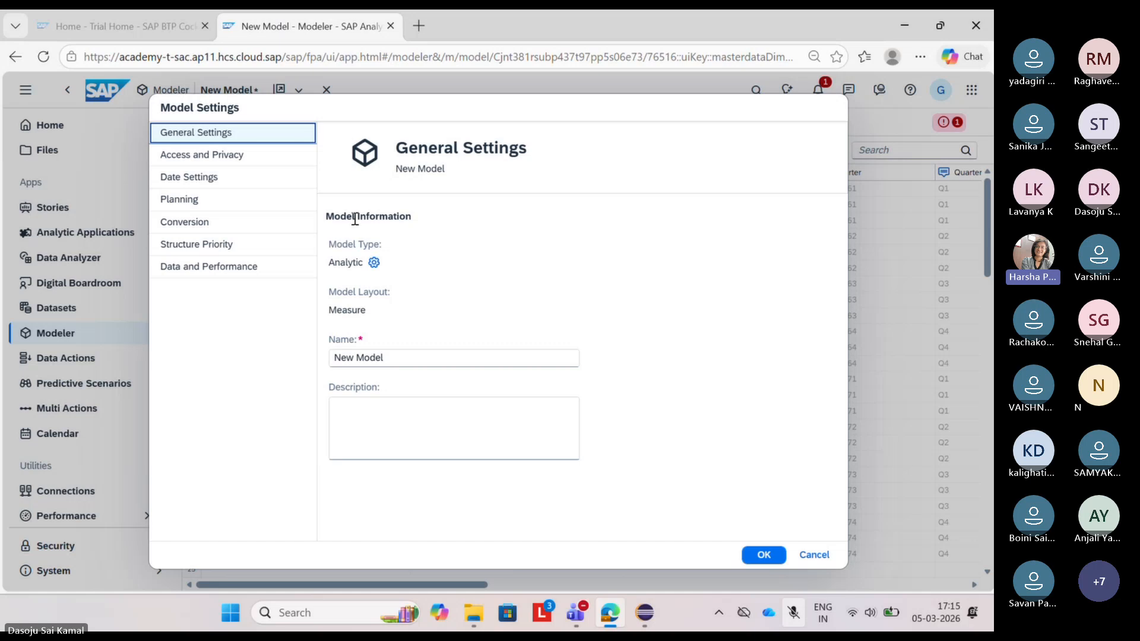
click(259, 206)
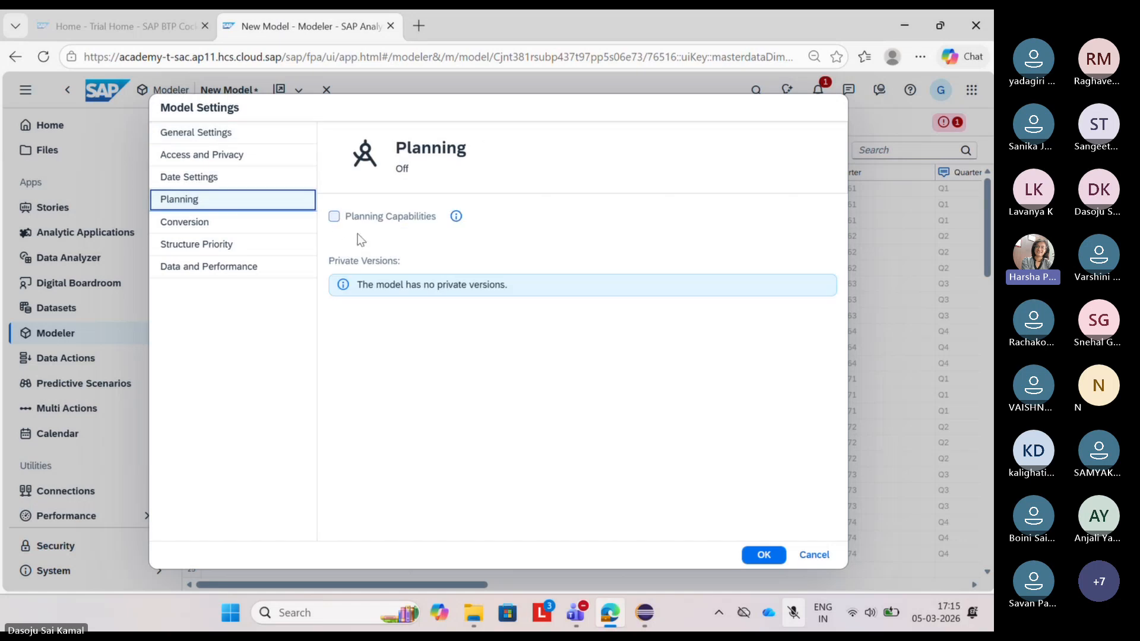
click(232, 138)
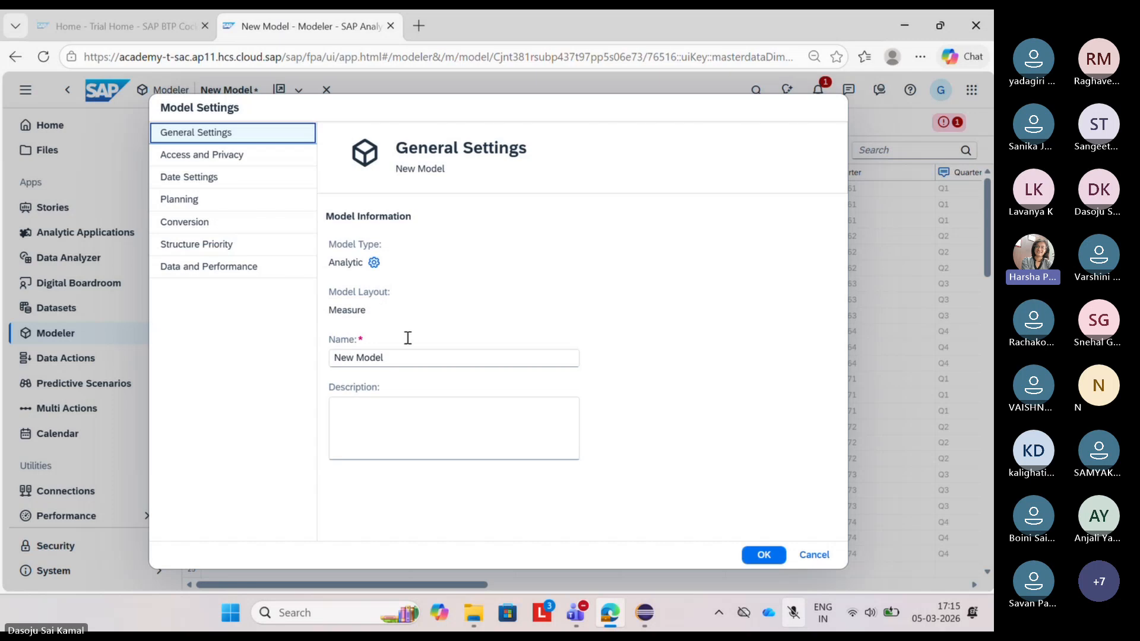
click(373, 262)
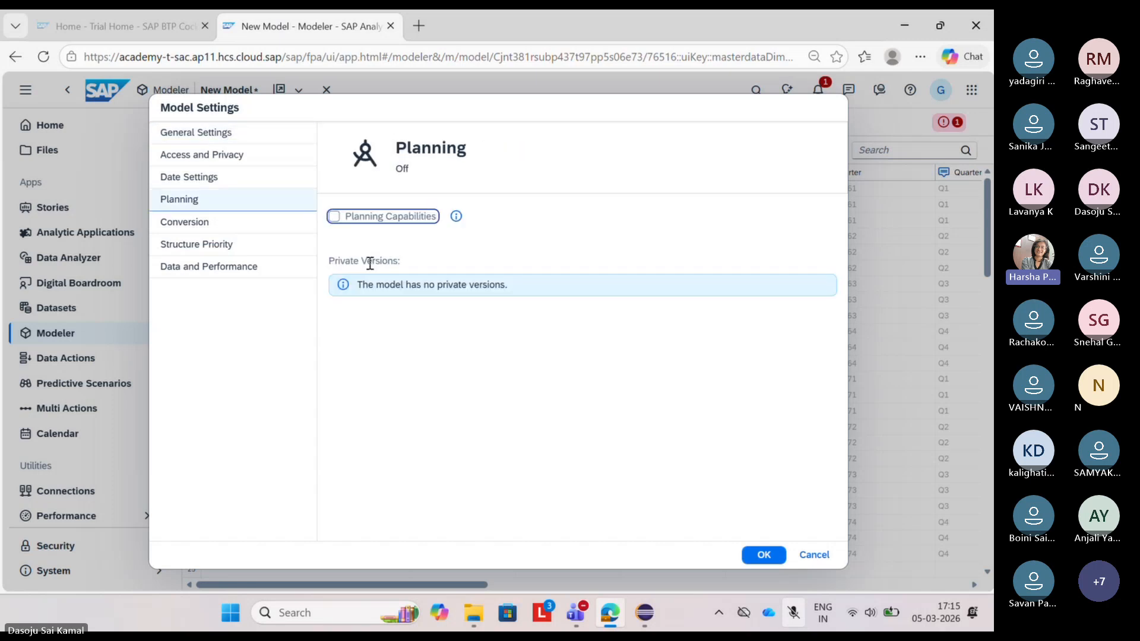
click(380, 290)
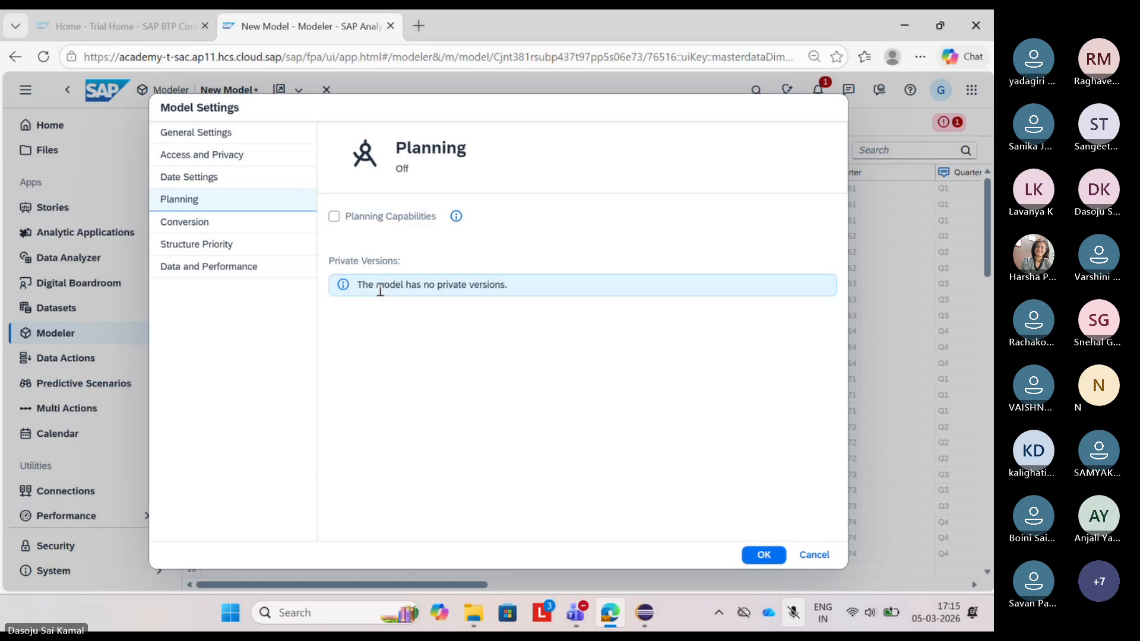
click(334, 216)
scroll(457, 399, down, 3)
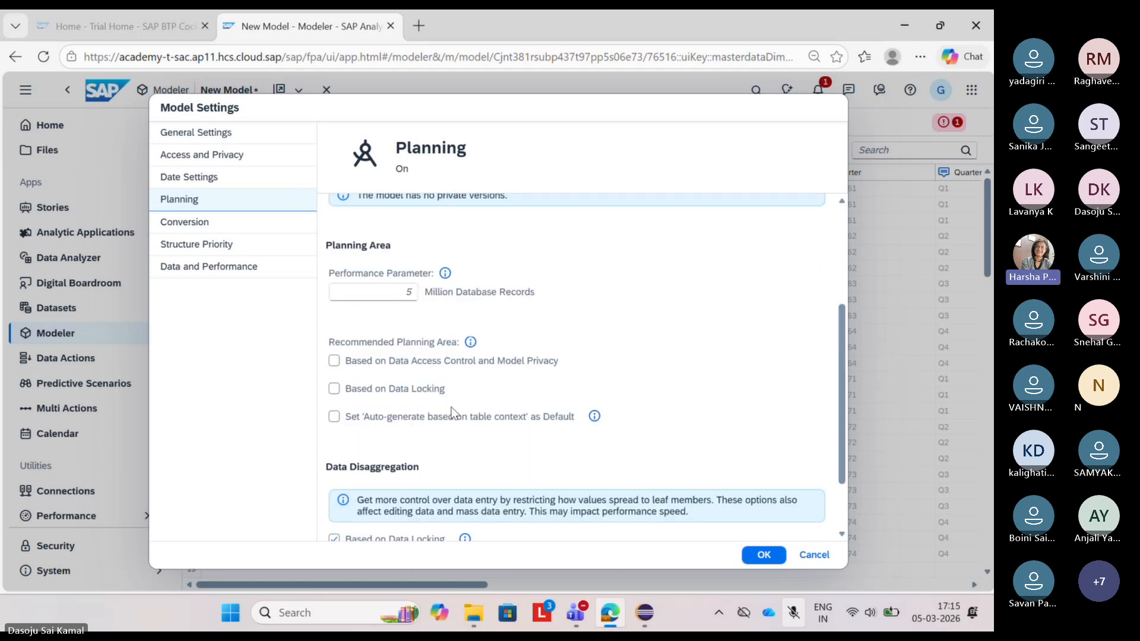
scroll(453, 411, down, 3)
scroll(448, 408, up, 5)
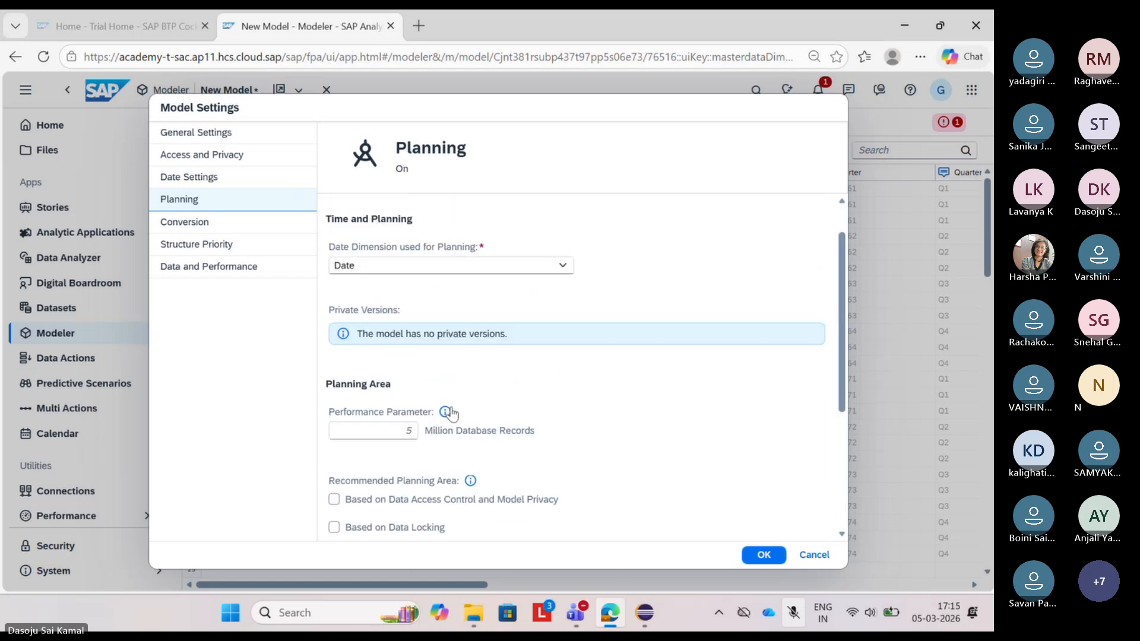
click(563, 268)
click(635, 425)
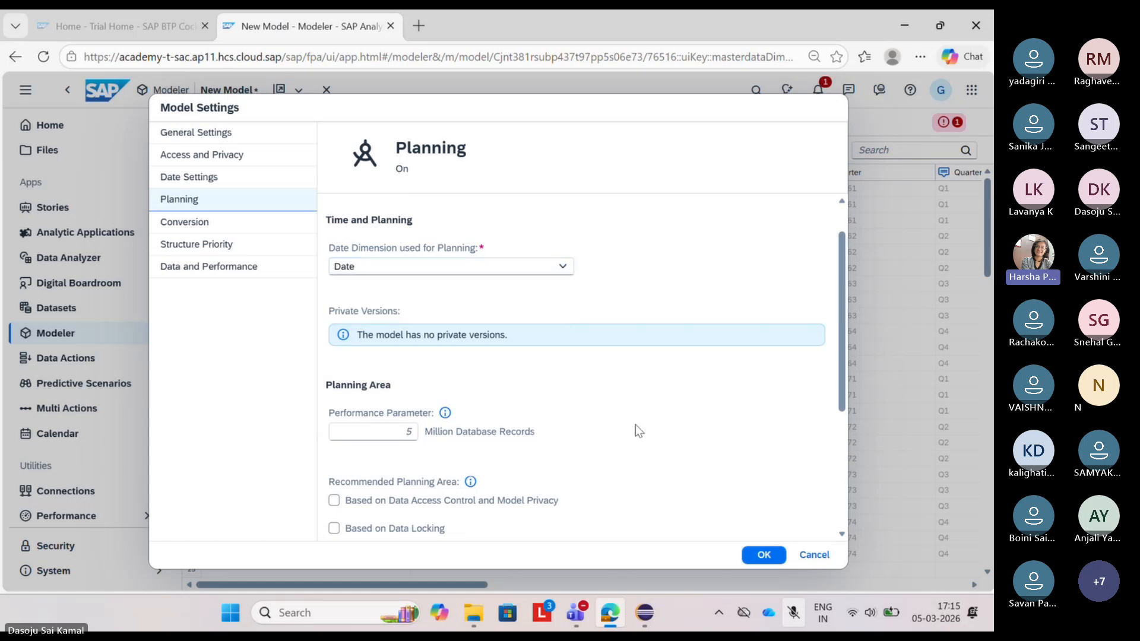
click(761, 555)
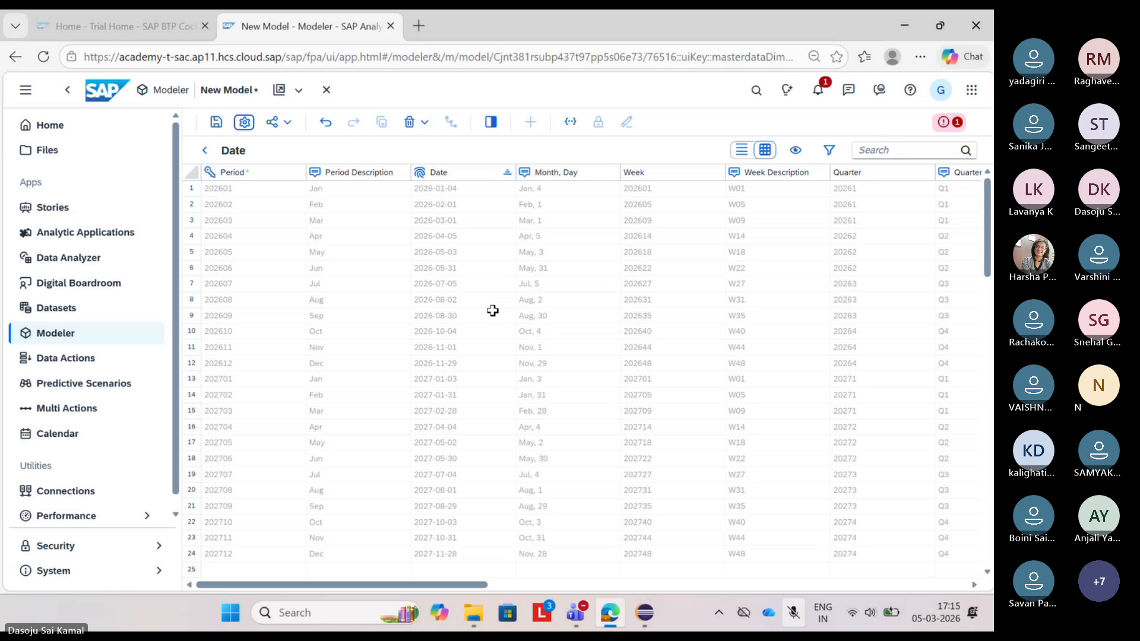
Step: Check the Date table's week, quarter, half-year and year columns with planning enabled
scroll(492, 310, right, 1)
scroll(492, 310, left, 1)
scroll(492, 311, right, 2)
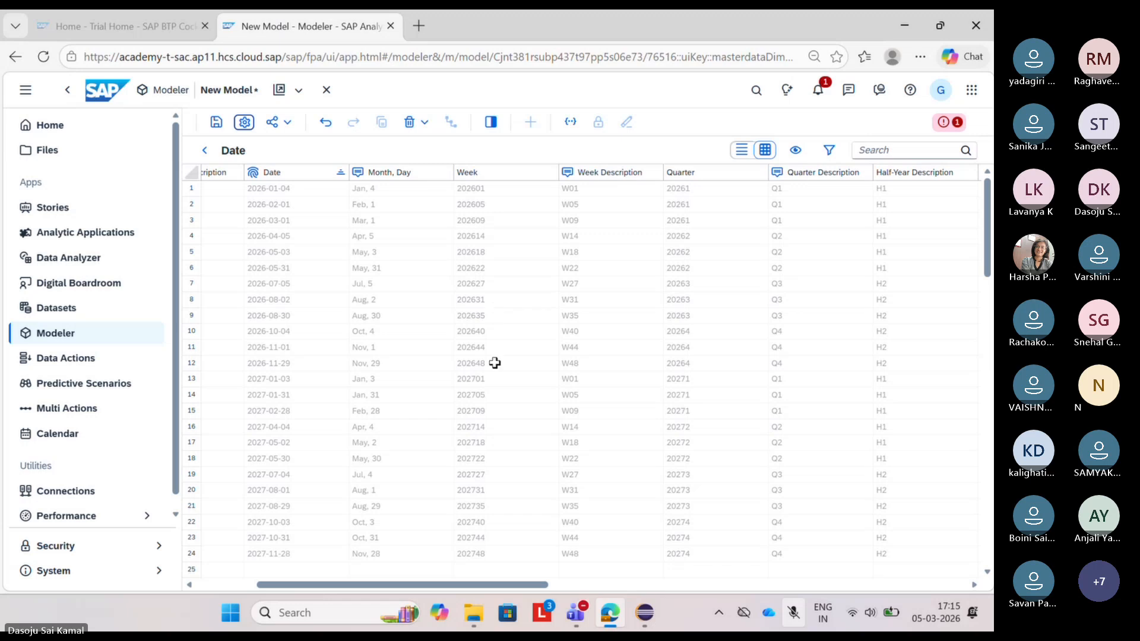
scroll(544, 371, right, 6)
scroll(544, 371, left, 4)
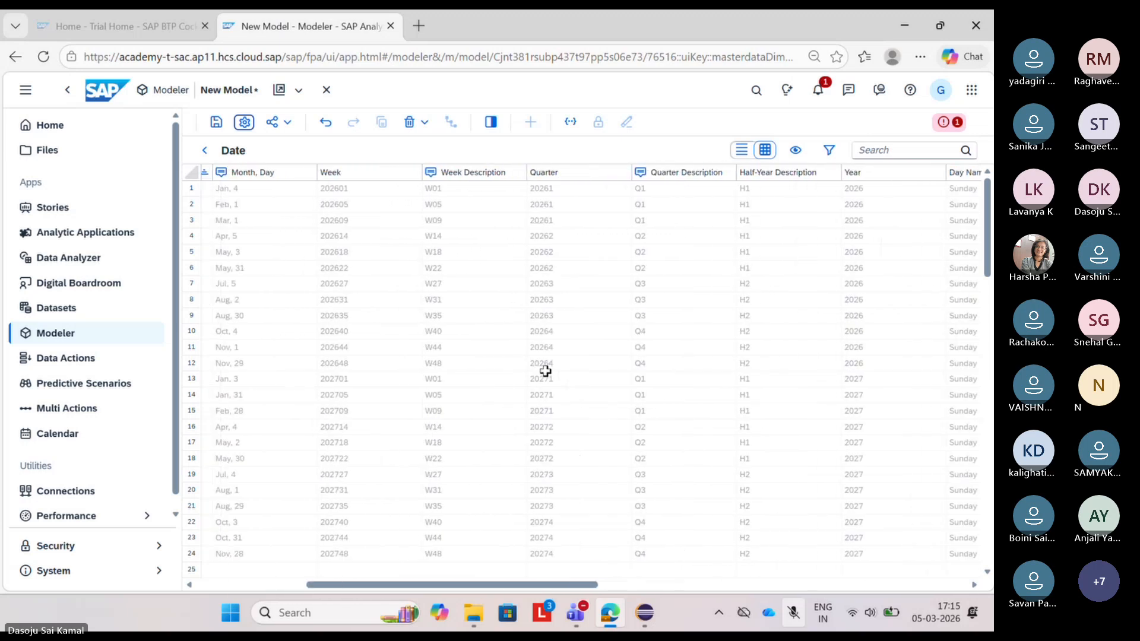
scroll(545, 371, left, 3)
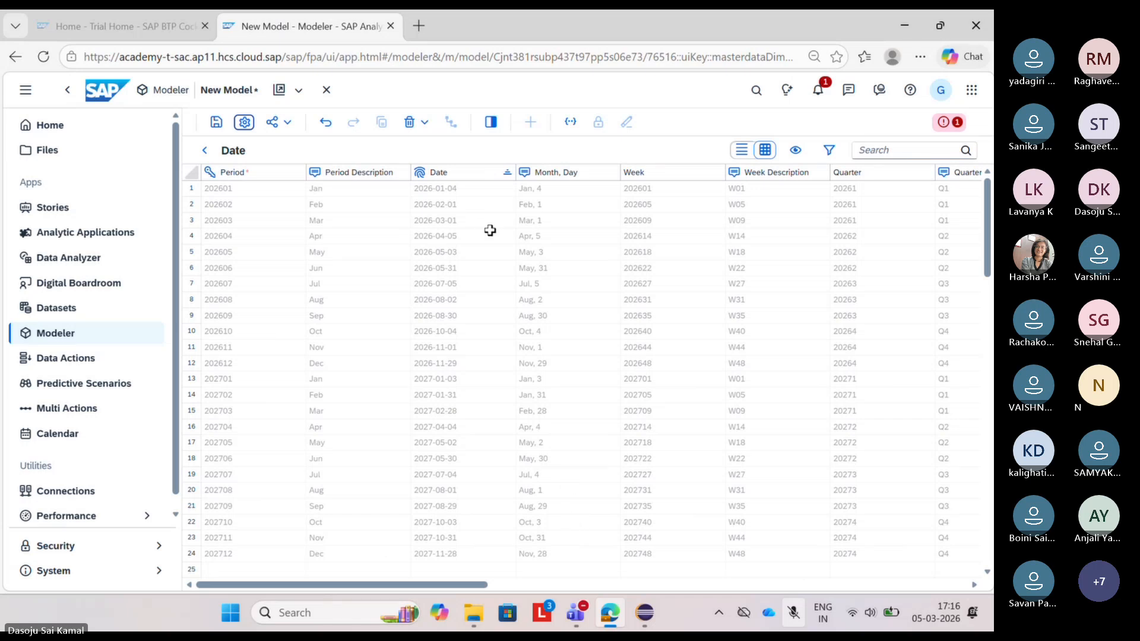
Step: Set the Date dimension's year range from 2014 to 2017 in its dimension table settings
click(490, 122)
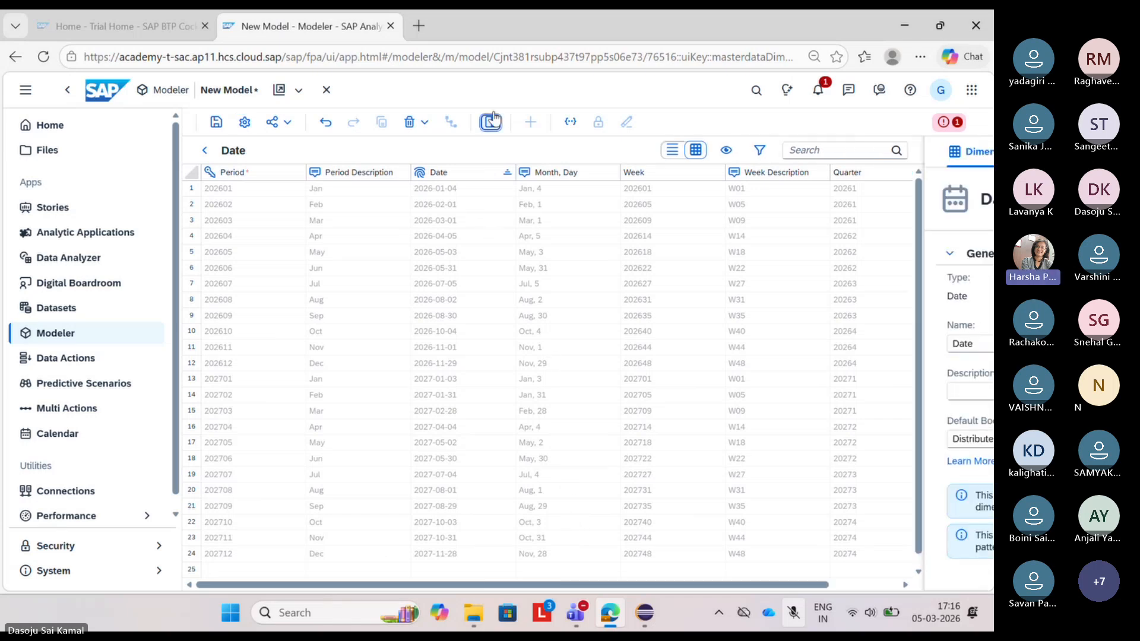
scroll(790, 344, down, 5)
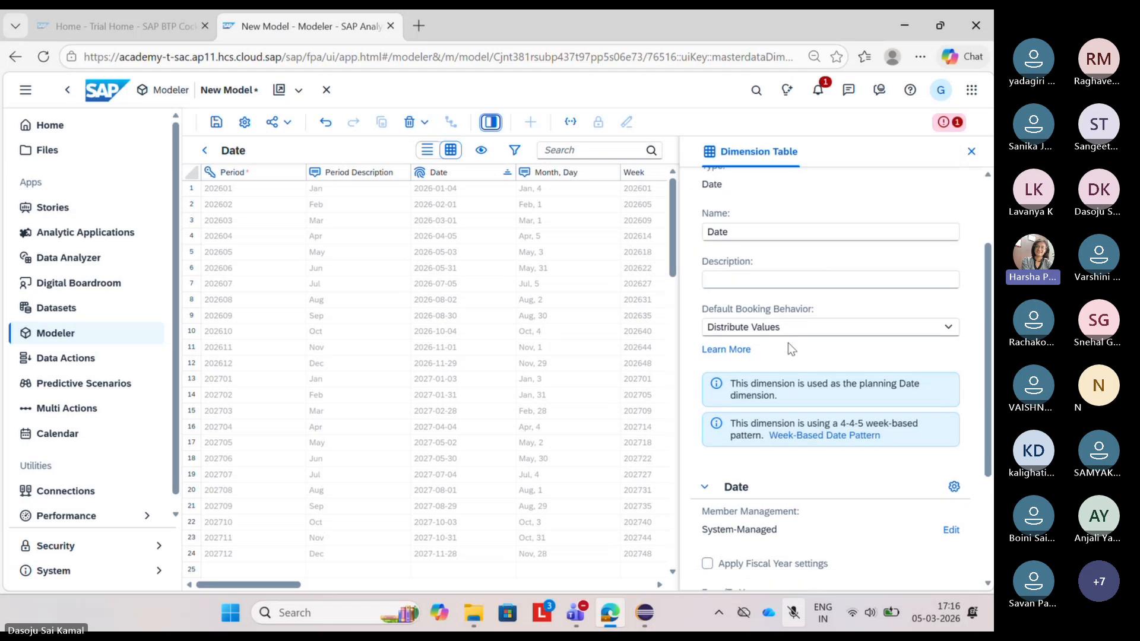
scroll(791, 349, down, 1)
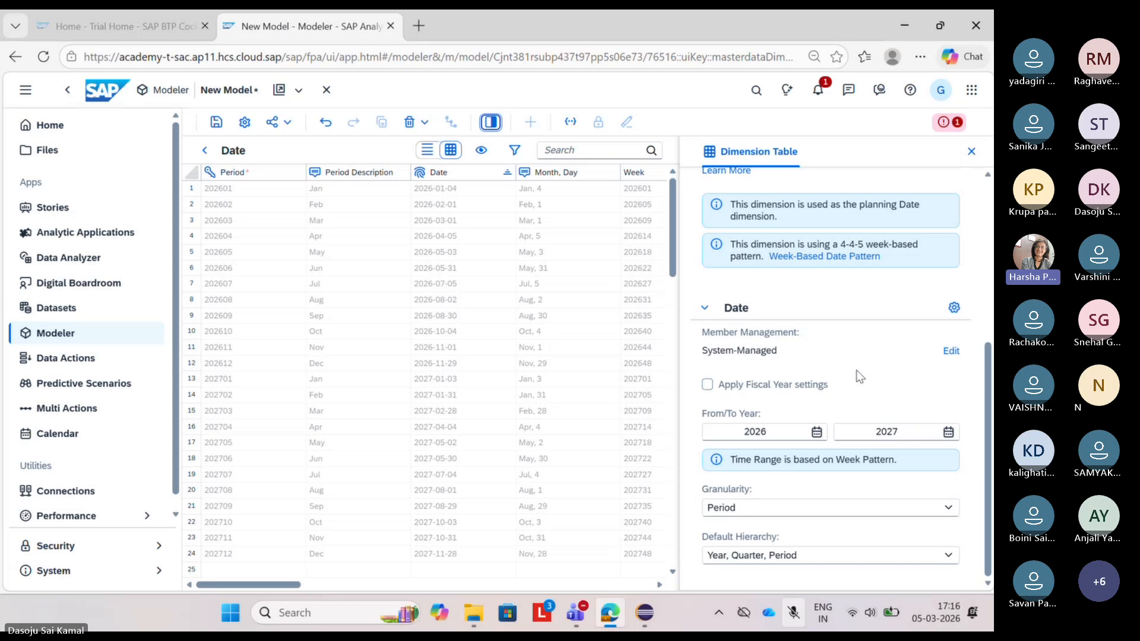
click(816, 432)
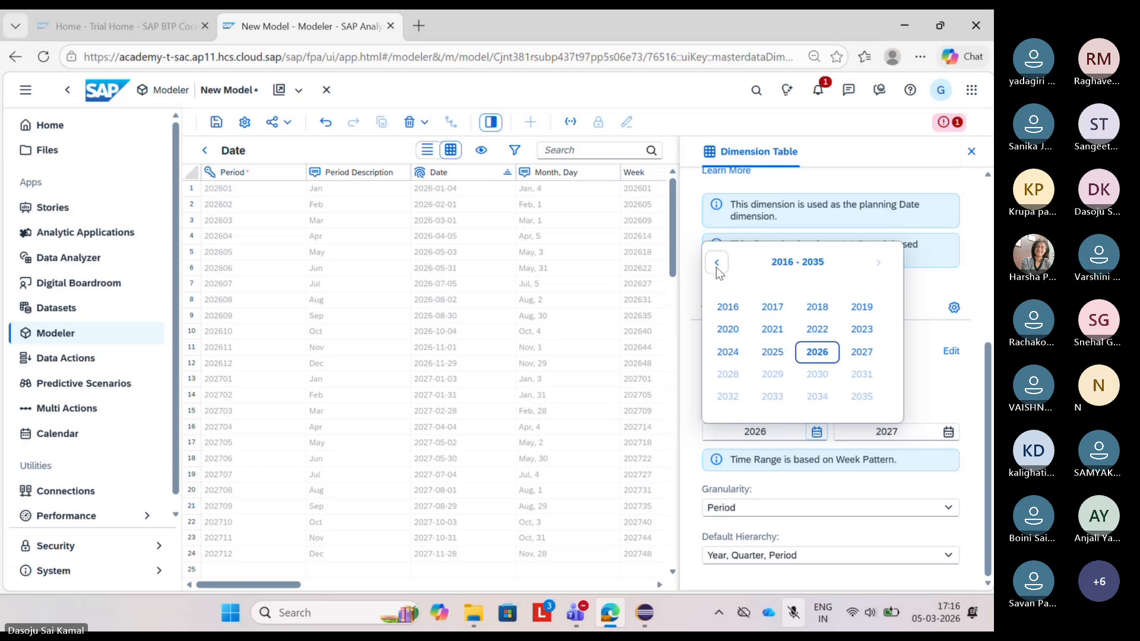
click(716, 267)
click(817, 396)
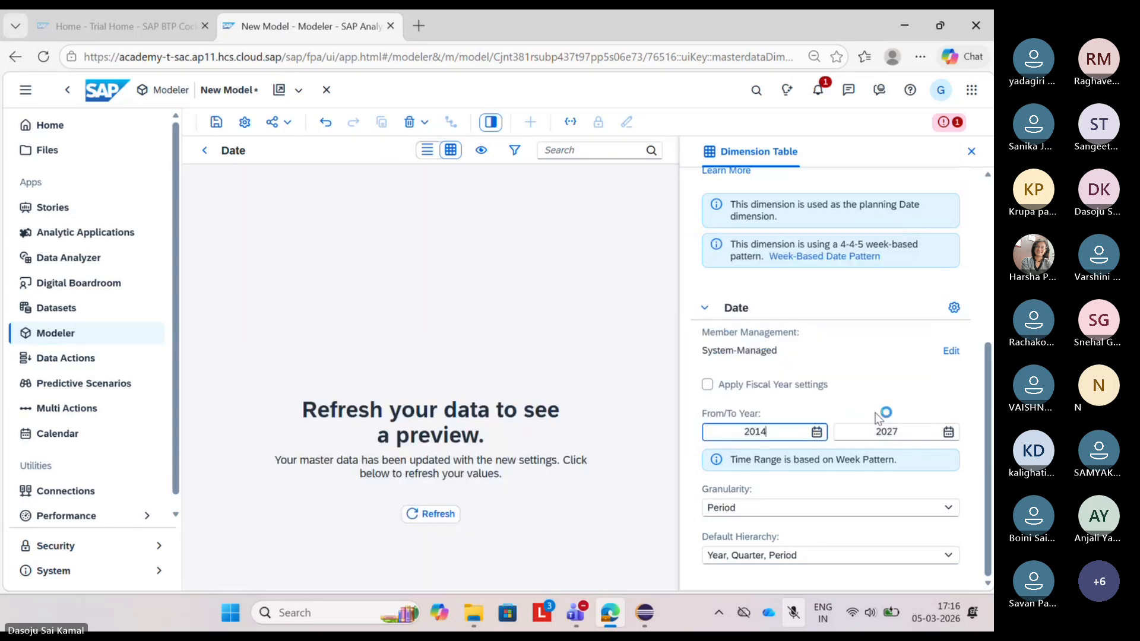
click(950, 434)
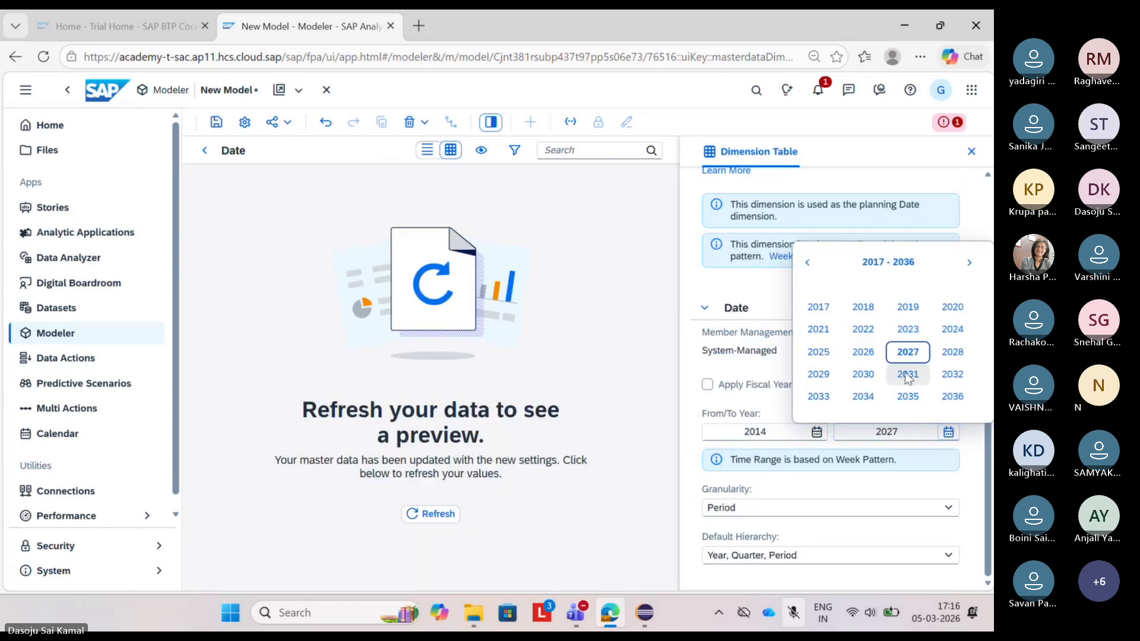
click(819, 309)
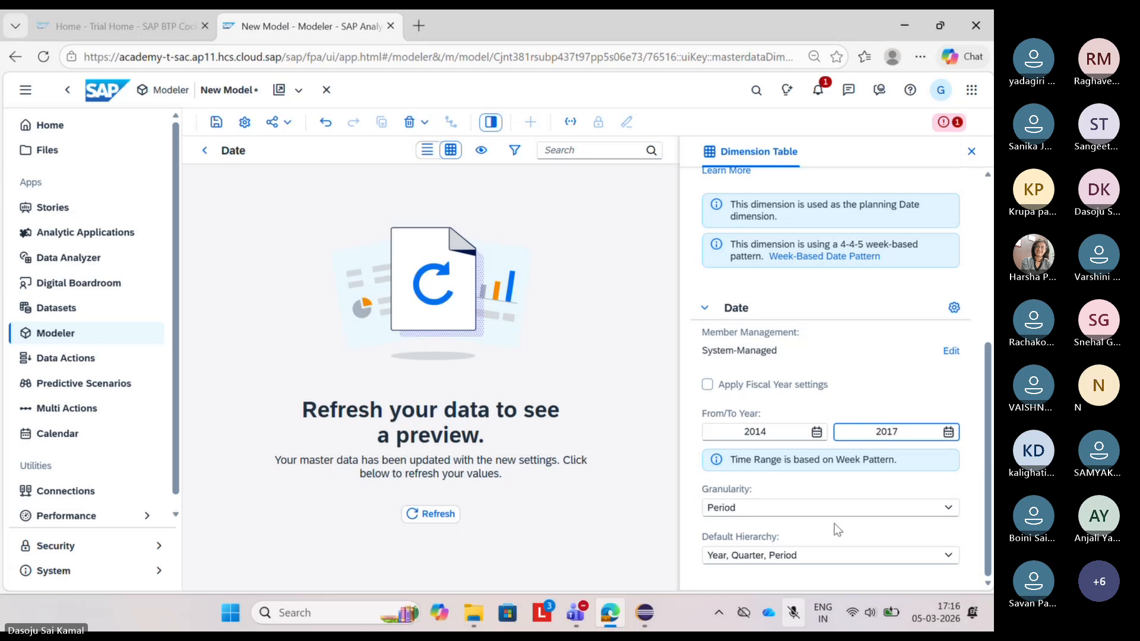
Step: Close the Date dimension's settings, refresh its member preview, and return to the model structure
scroll(834, 524, up, 3)
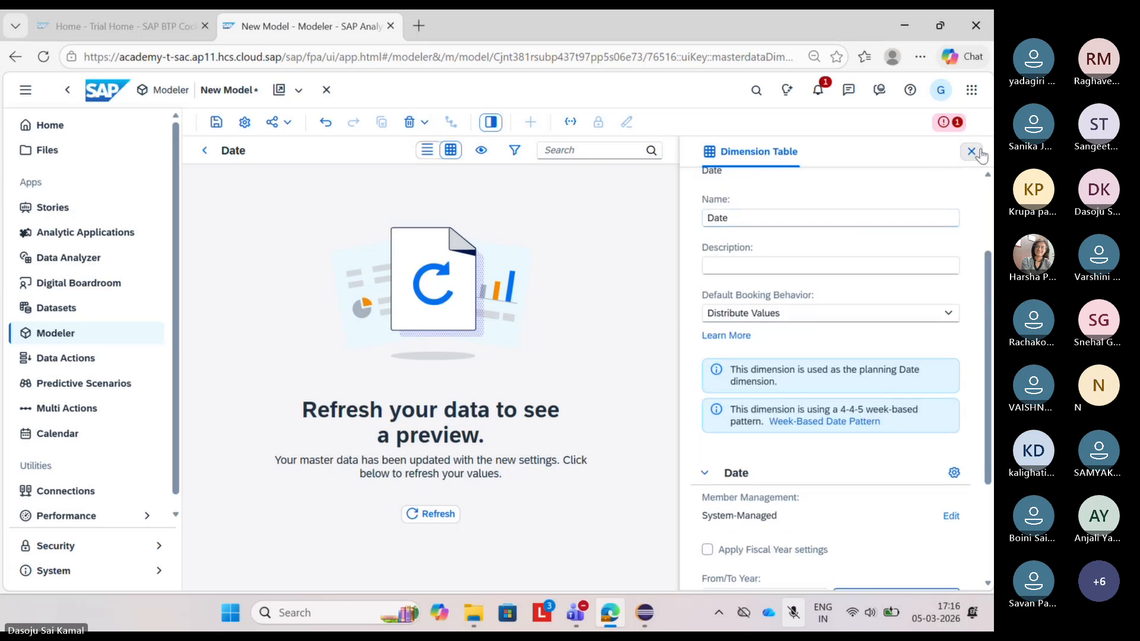
scroll(846, 346, down, 3)
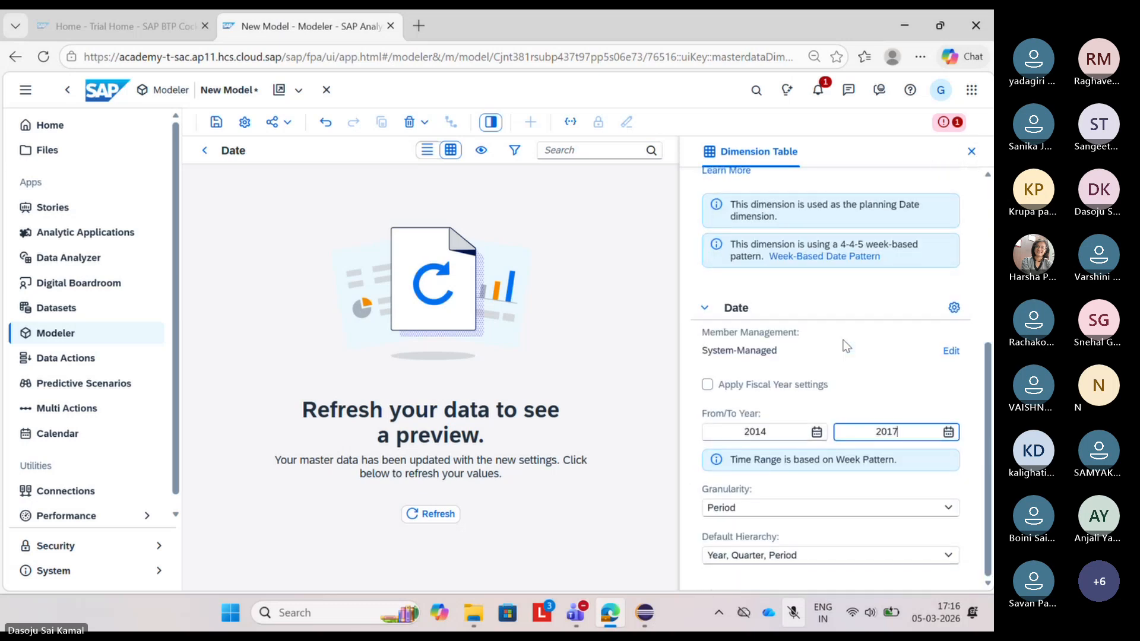
click(490, 122)
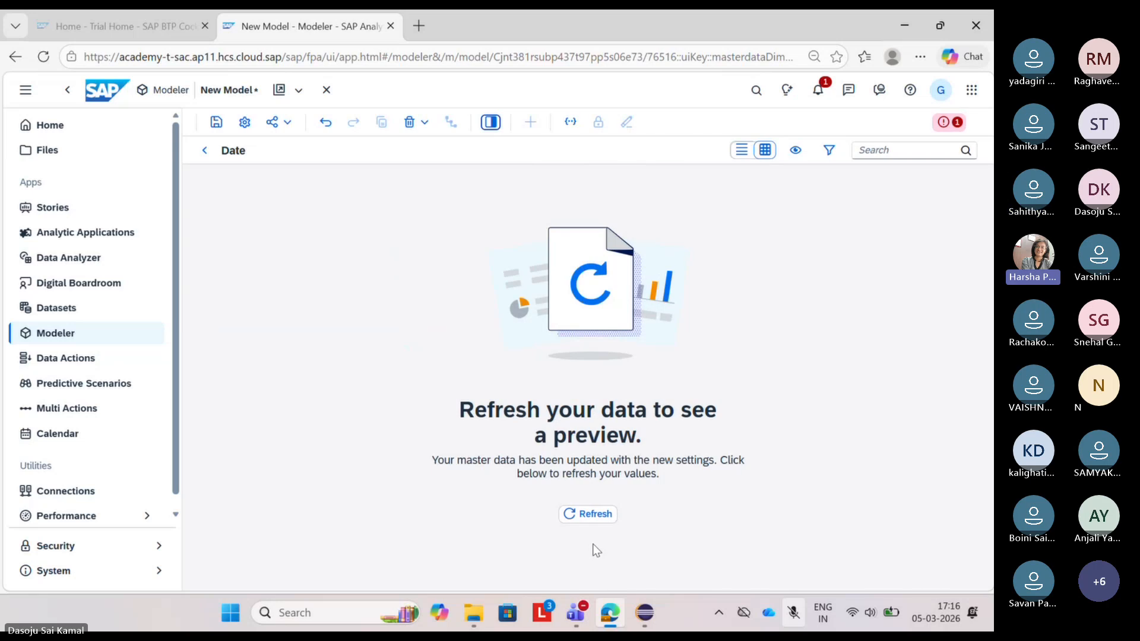
click(592, 516)
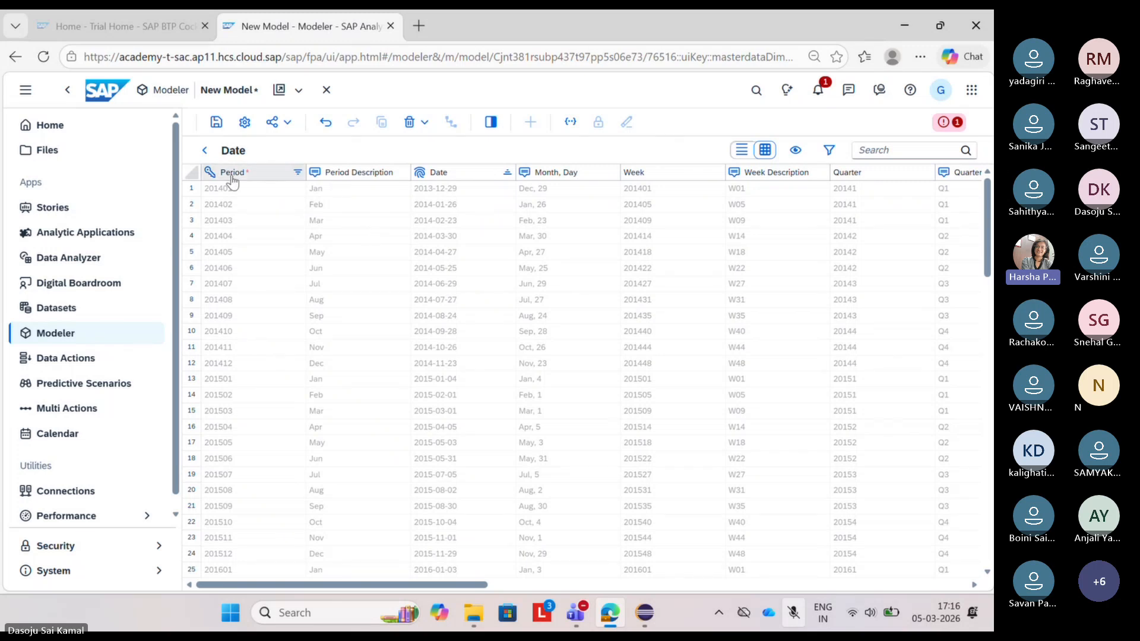
click(205, 152)
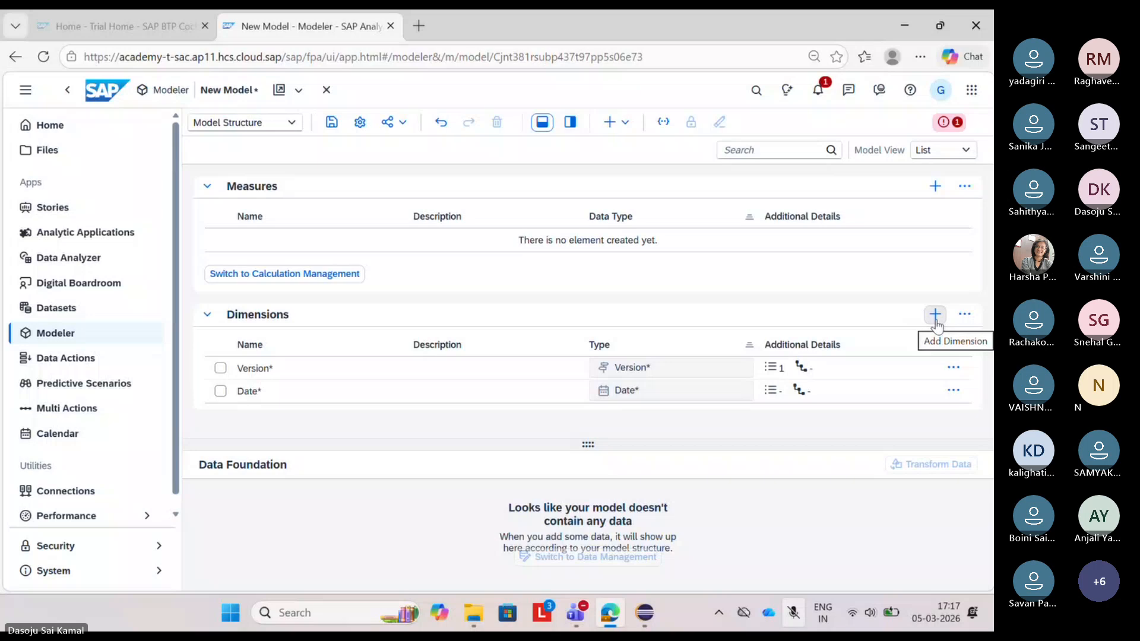
click(936, 187)
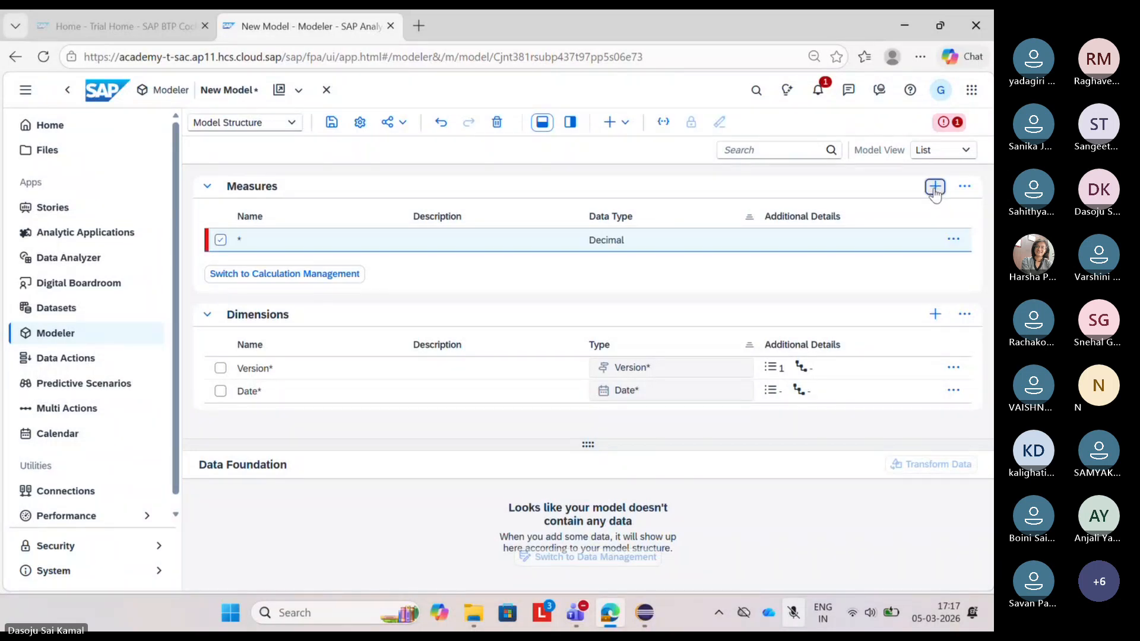
click(953, 239)
click(809, 262)
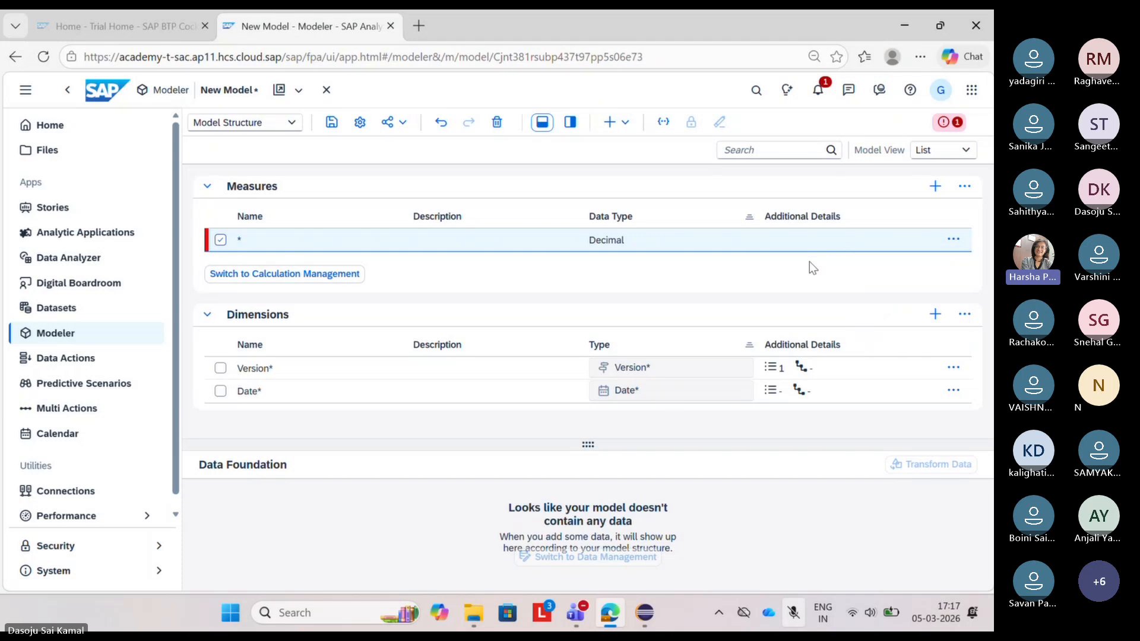
click(937, 188)
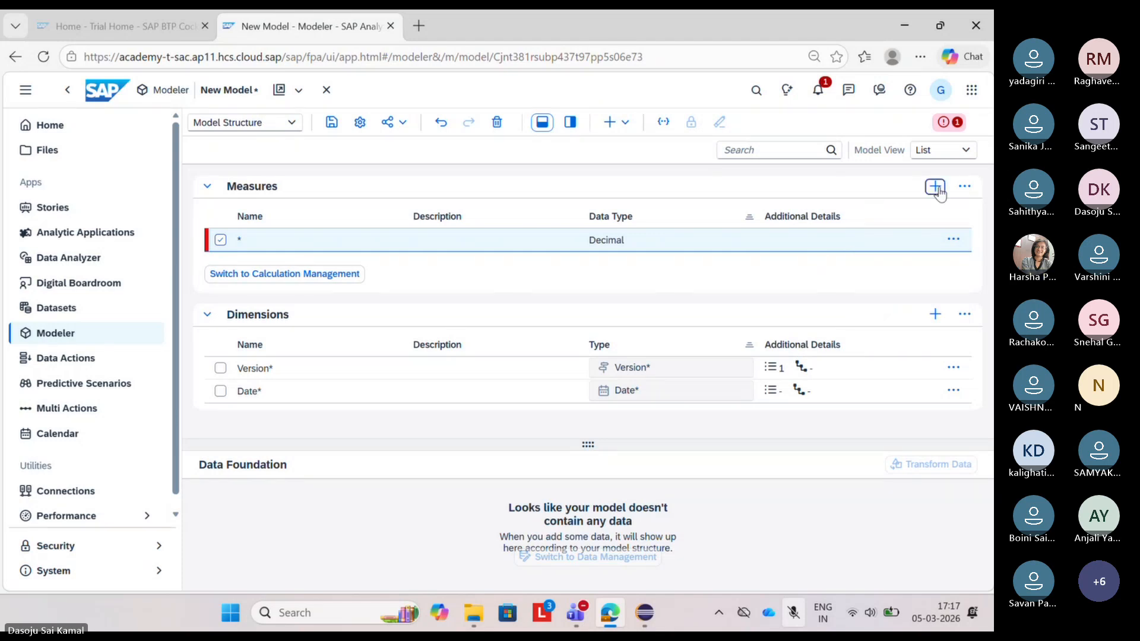
click(953, 239)
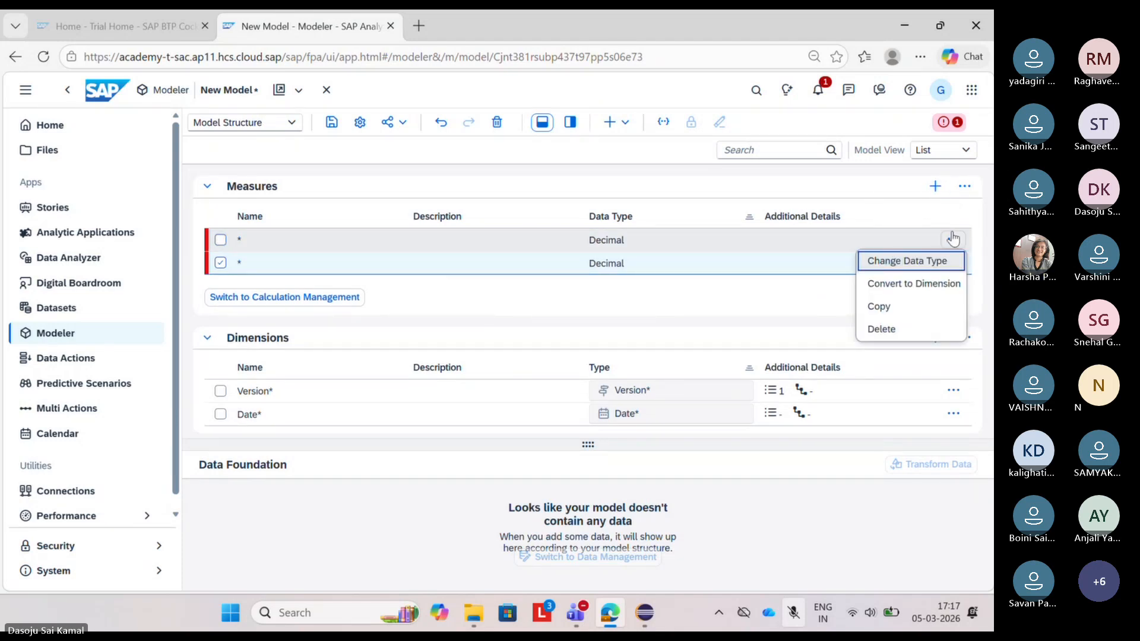
click(883, 328)
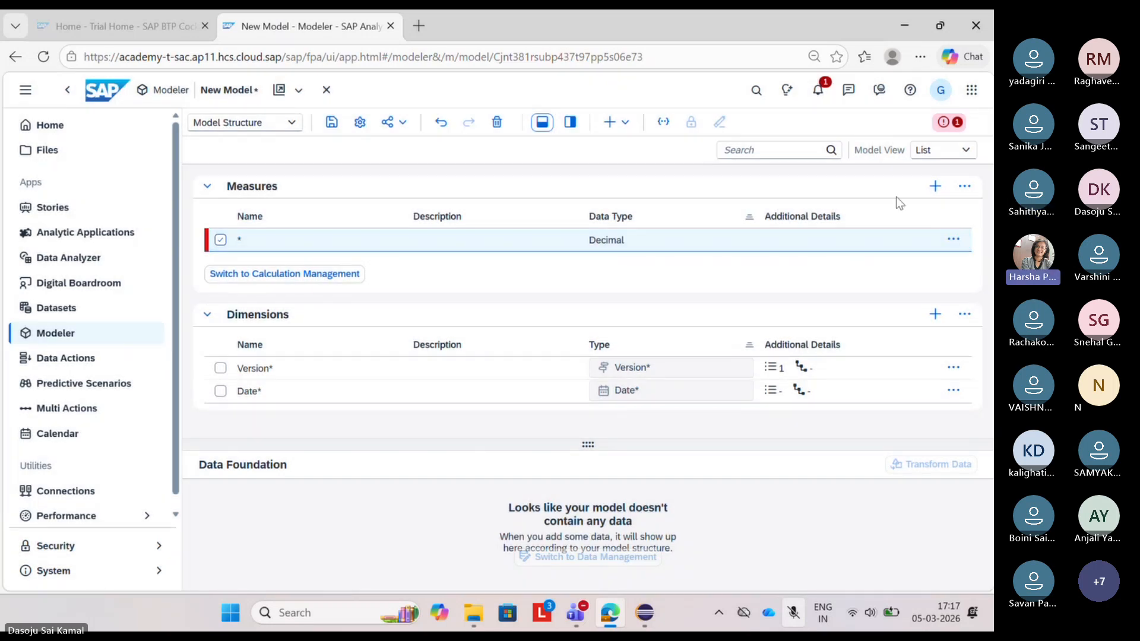
click(935, 187)
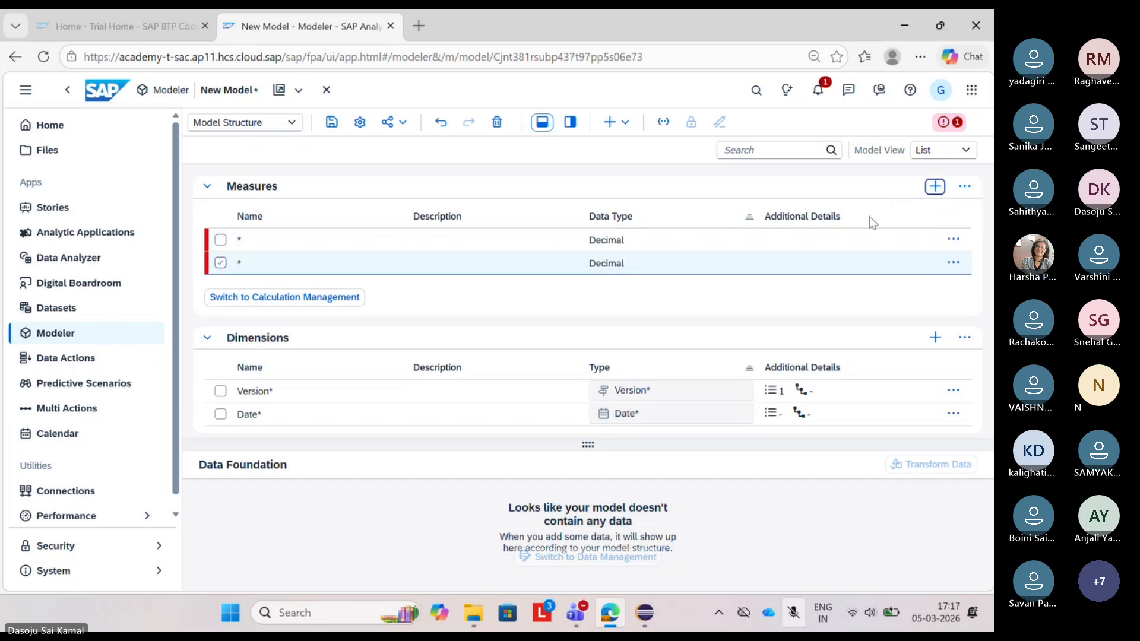
click(953, 263)
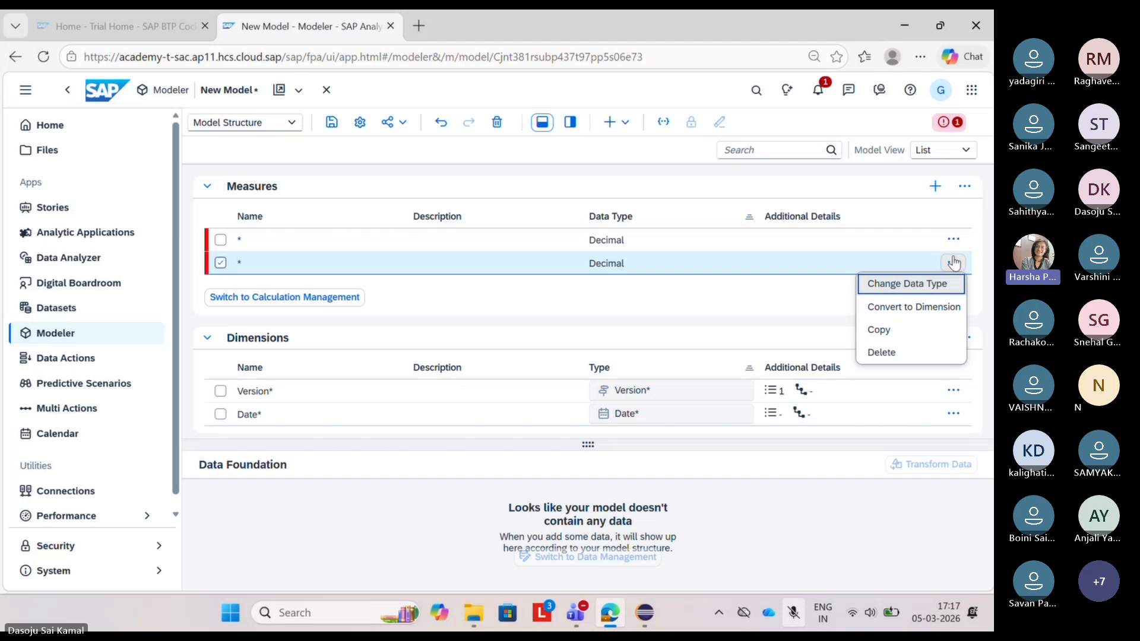
click(799, 297)
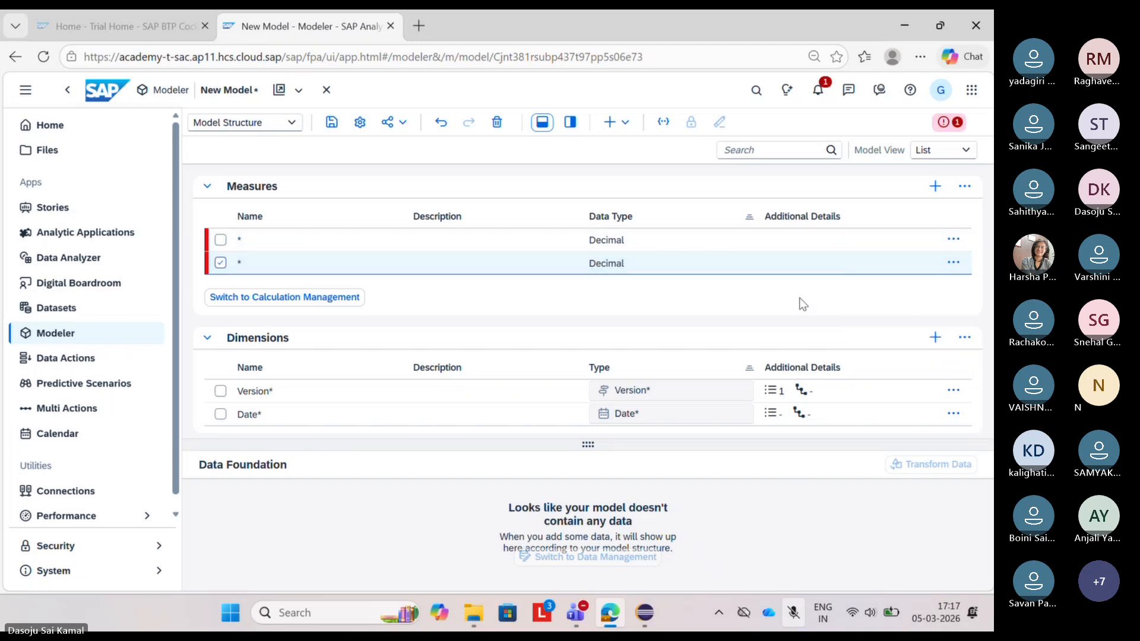
click(953, 242)
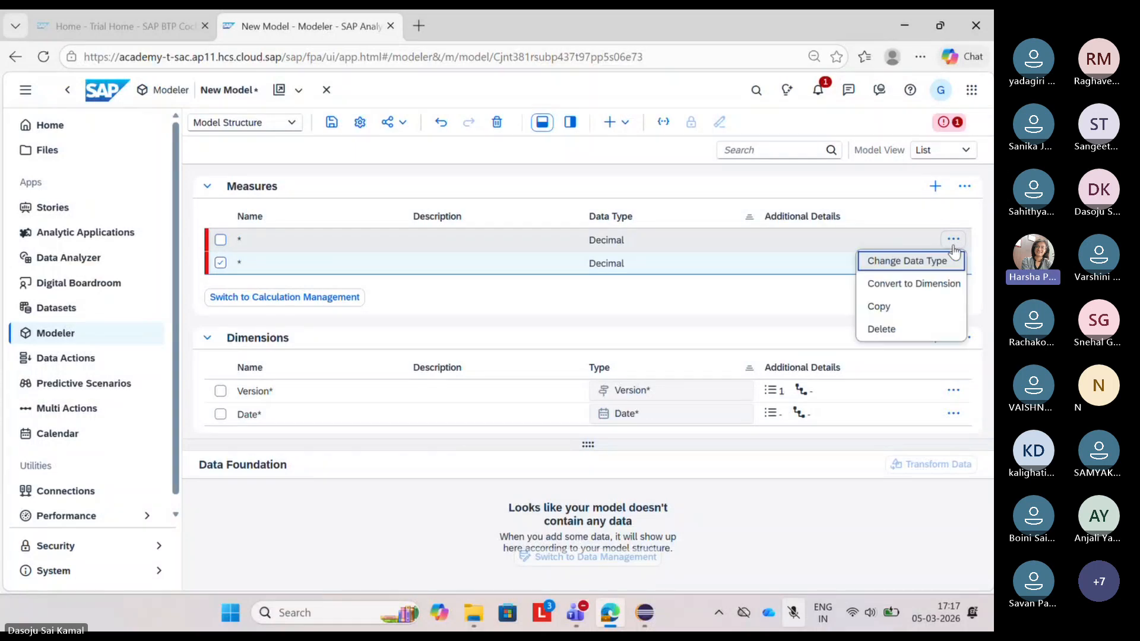
click(889, 330)
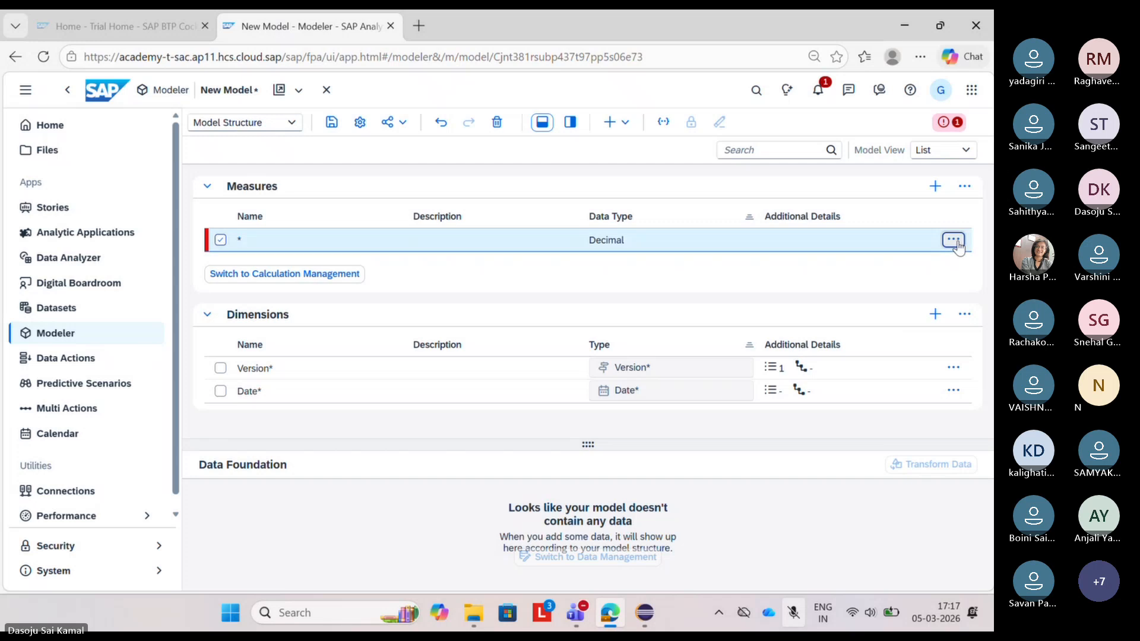
click(953, 240)
click(888, 328)
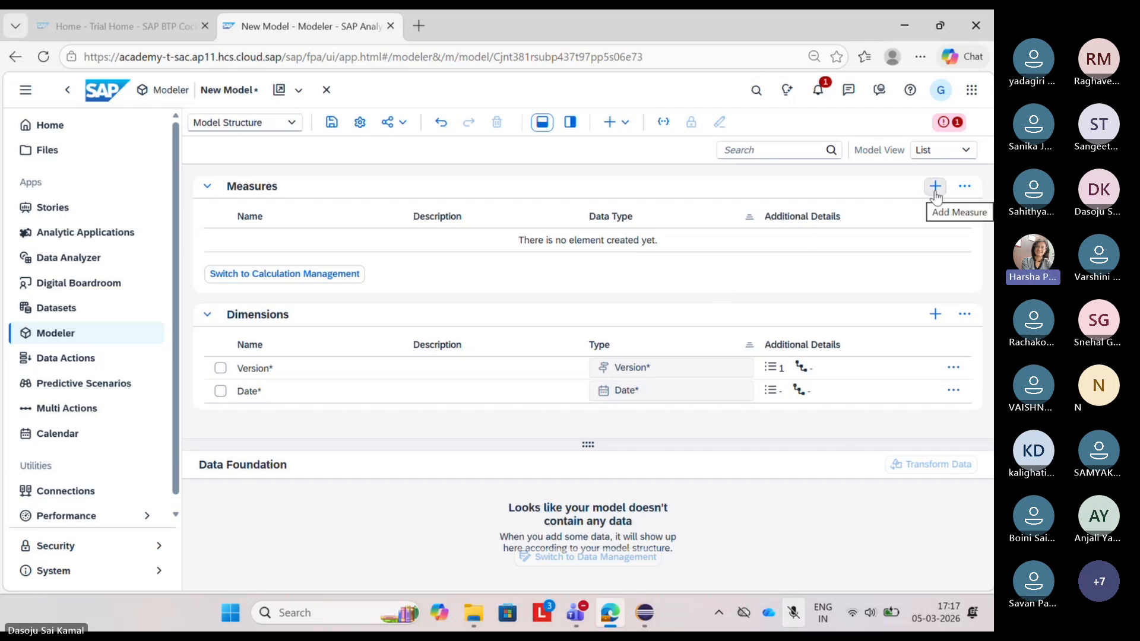
Step: Add a measure to the model structure and try to edit its blank name in the list
click(616, 126)
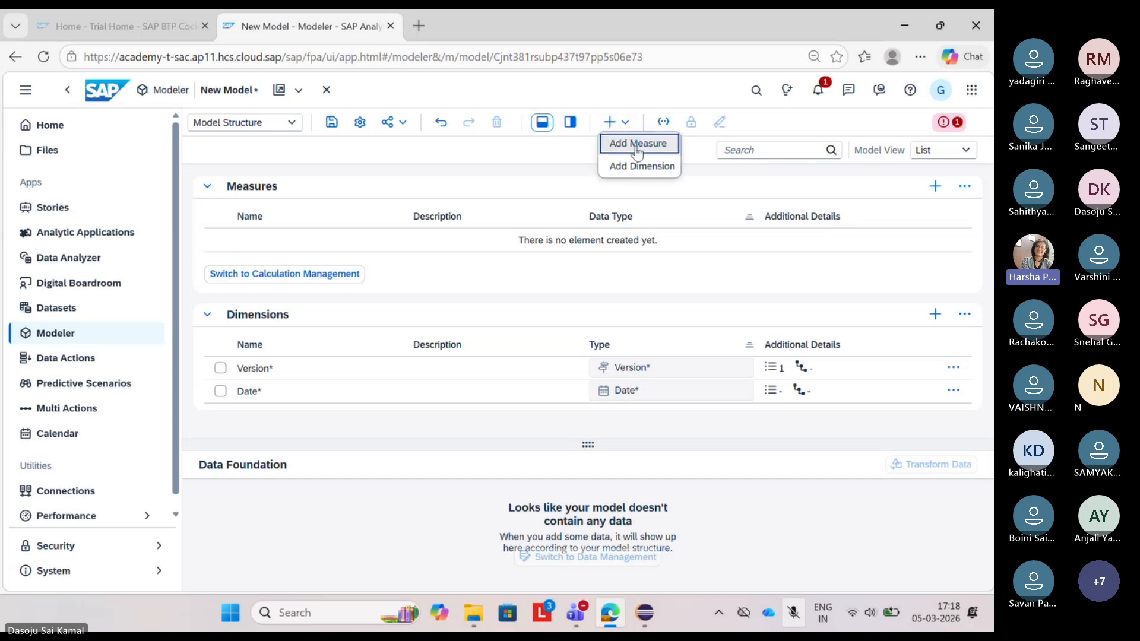
click(636, 148)
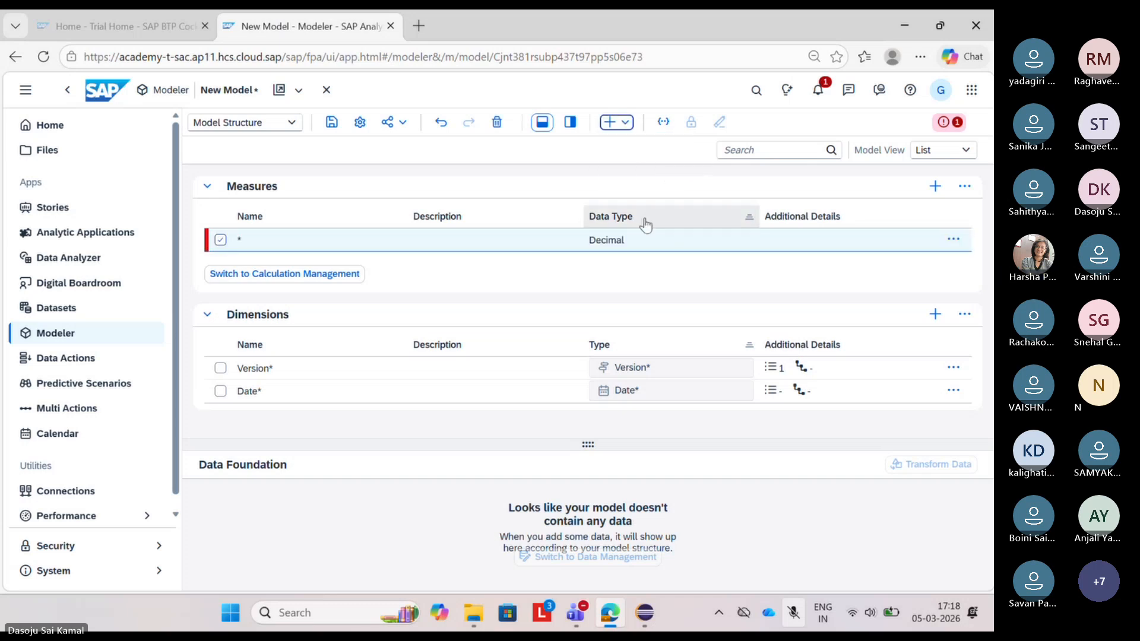
click(240, 240)
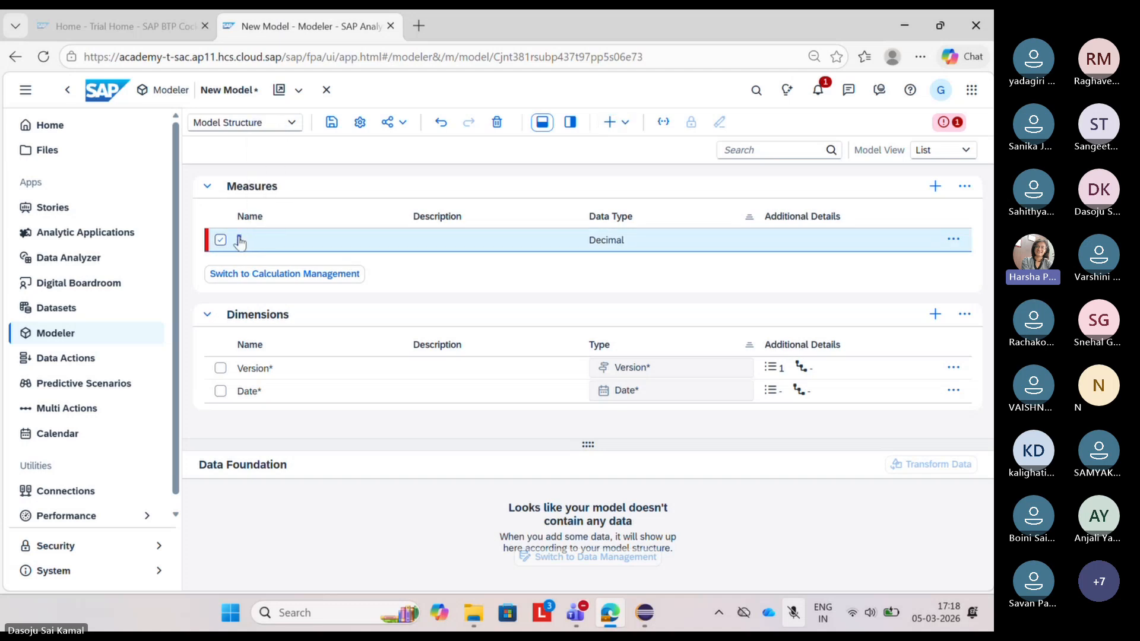
click(263, 245)
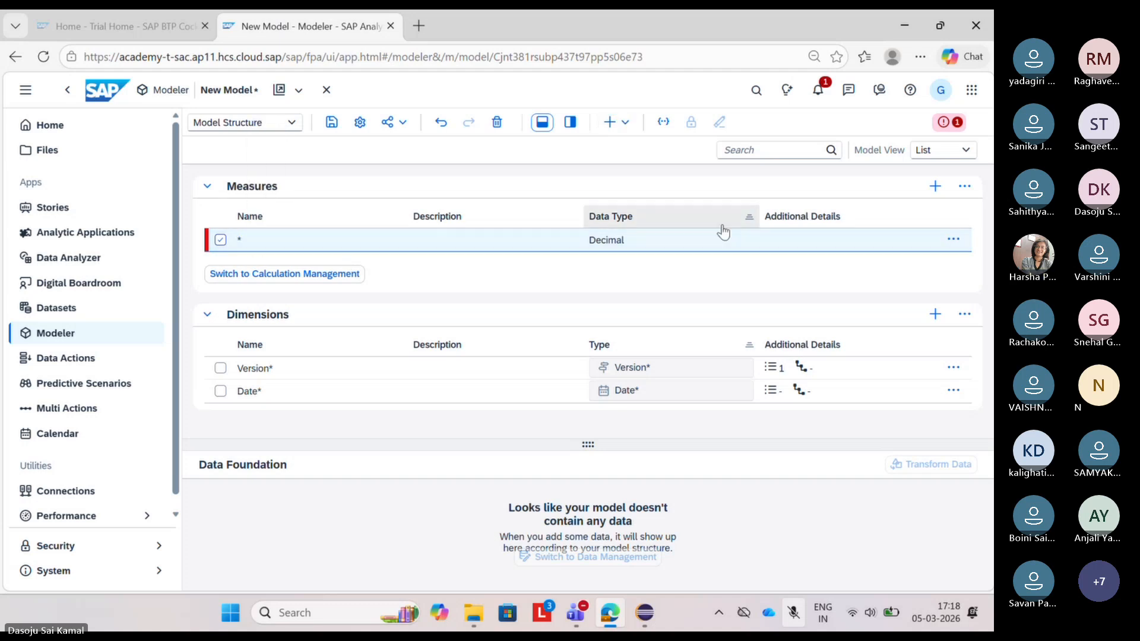
Step: Change the unnamed measure's data type to Integer
click(953, 240)
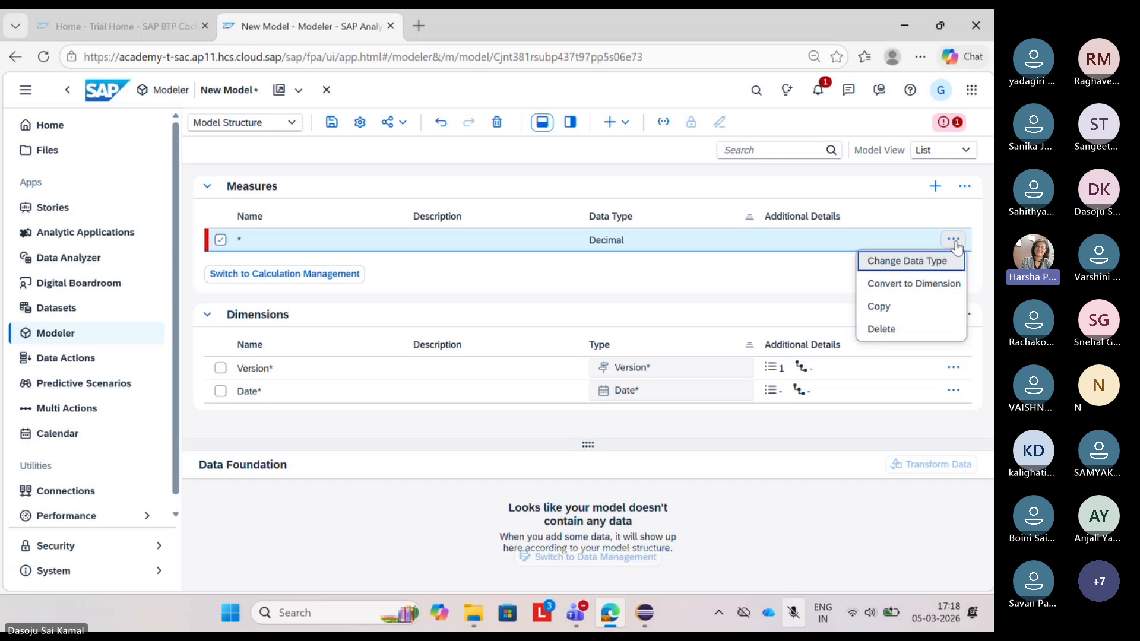
click(921, 266)
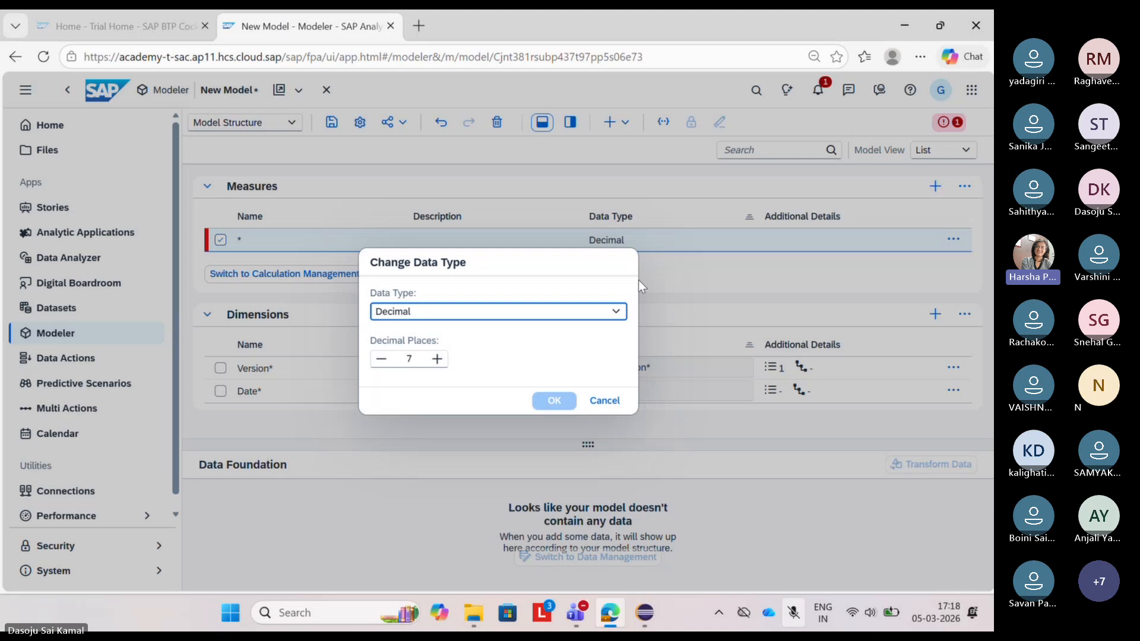
click(614, 315)
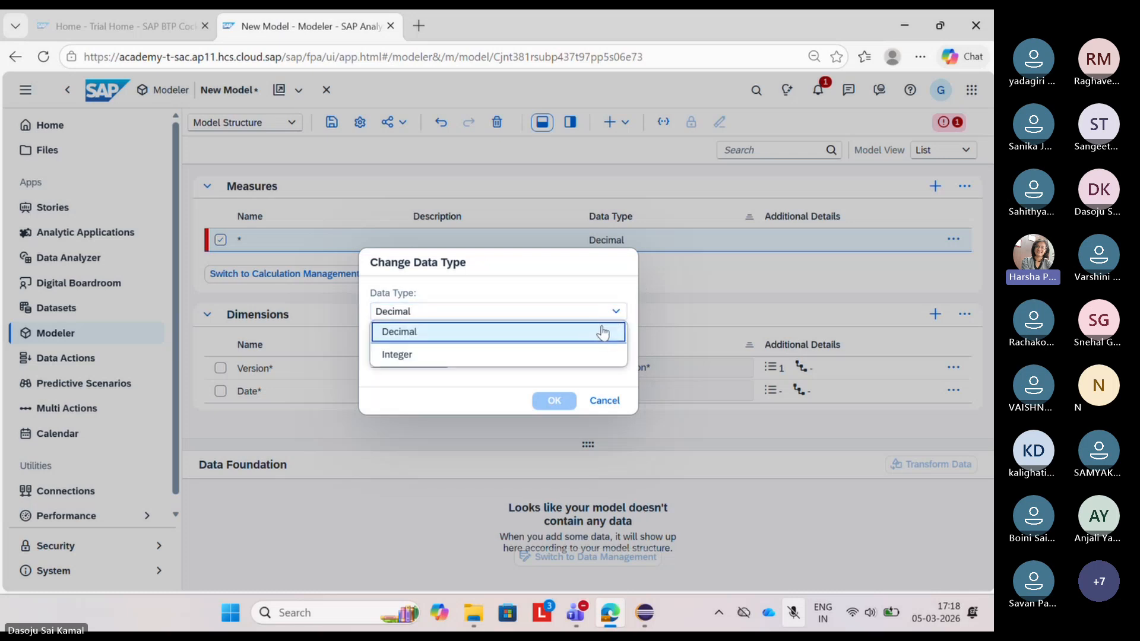
click(716, 309)
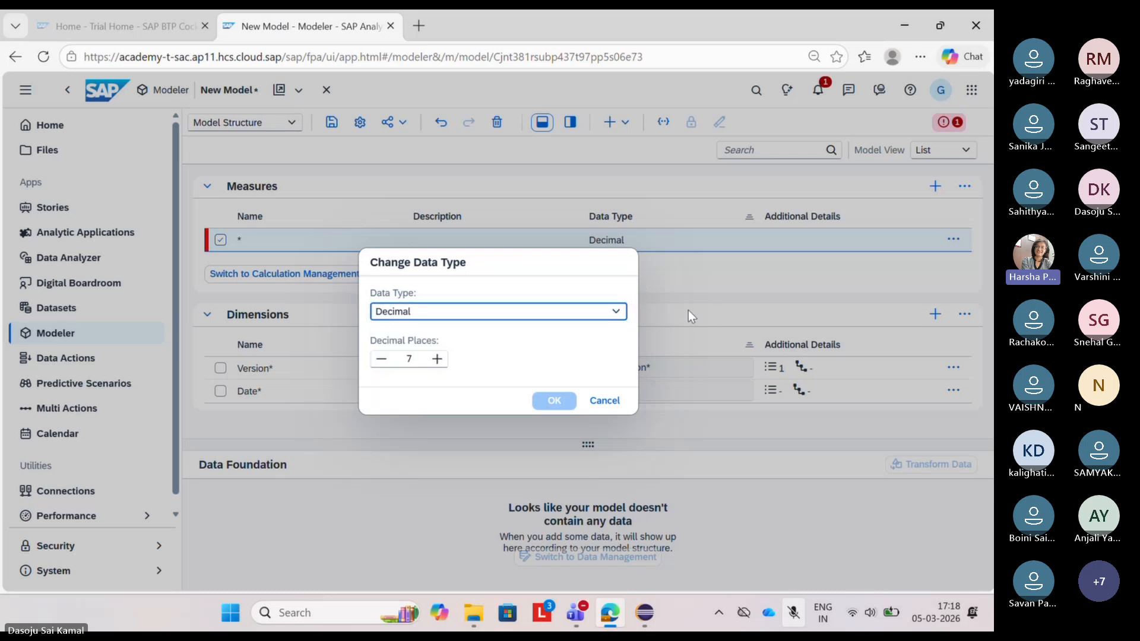
click(612, 318)
click(567, 355)
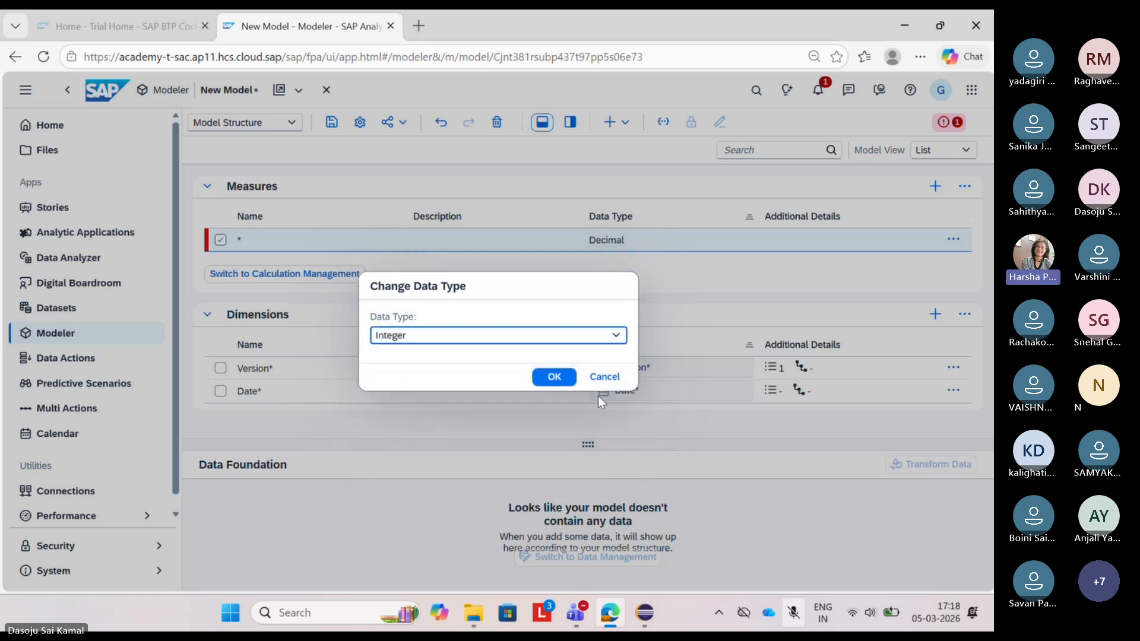
click(552, 378)
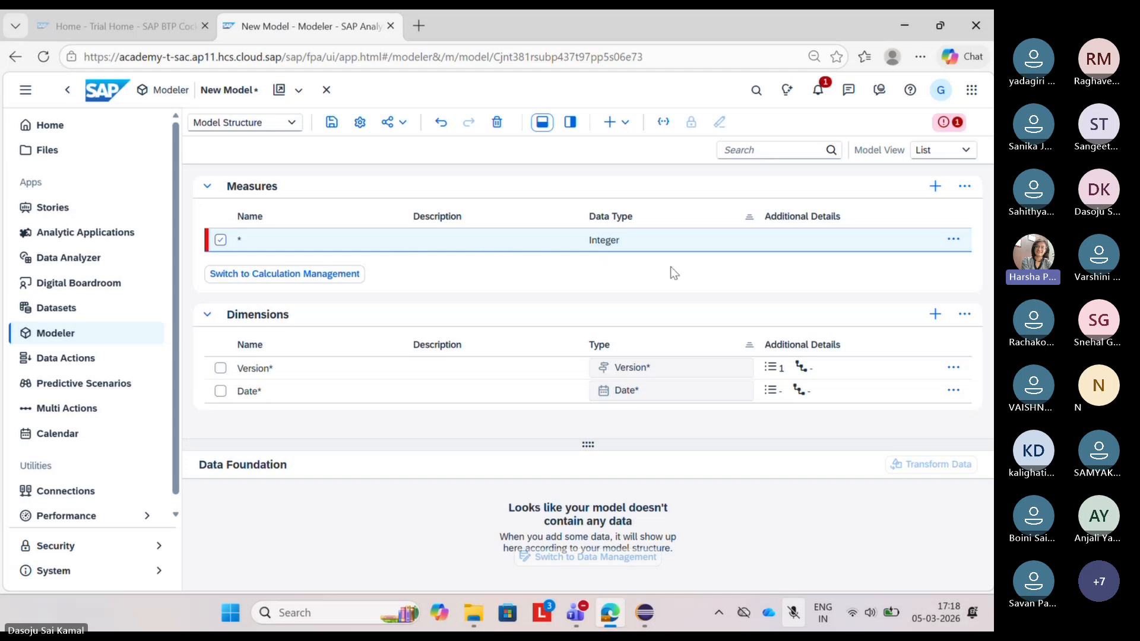
Step: Try to edit the unnamed measure's blank name in the measure list, and check its options for a rename command
double_click(241, 245)
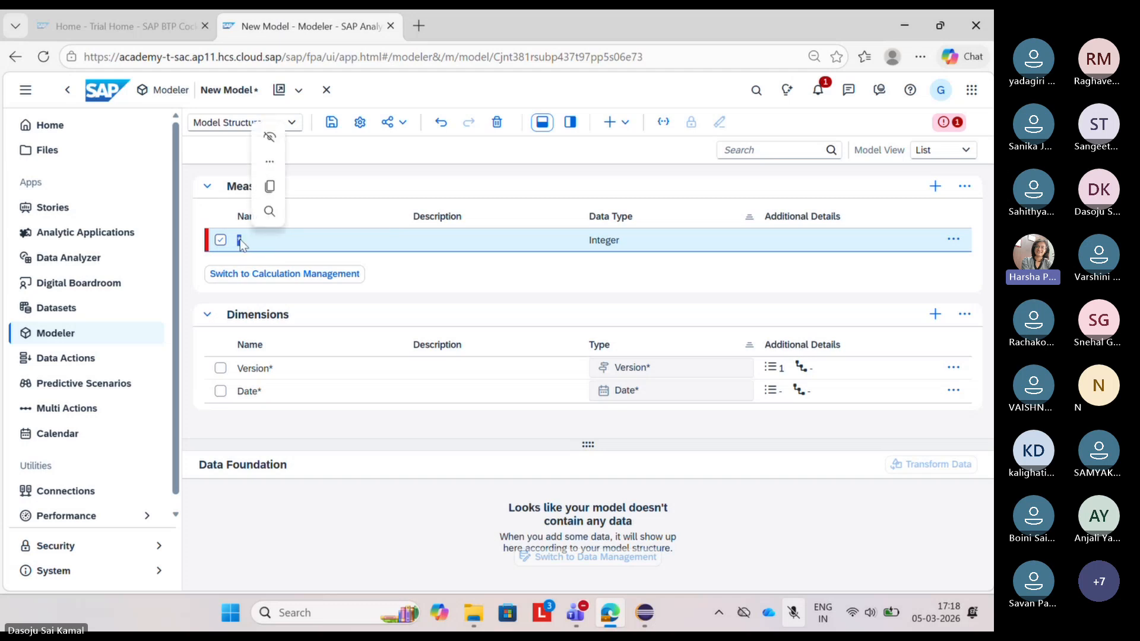
double_click(241, 246)
click(241, 247)
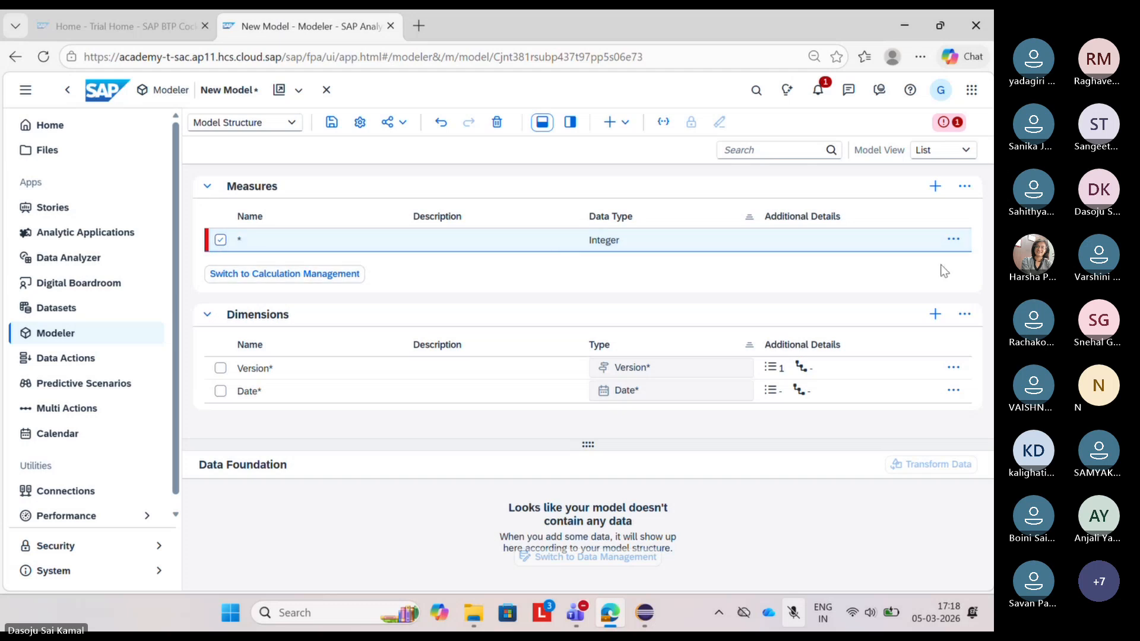
click(954, 239)
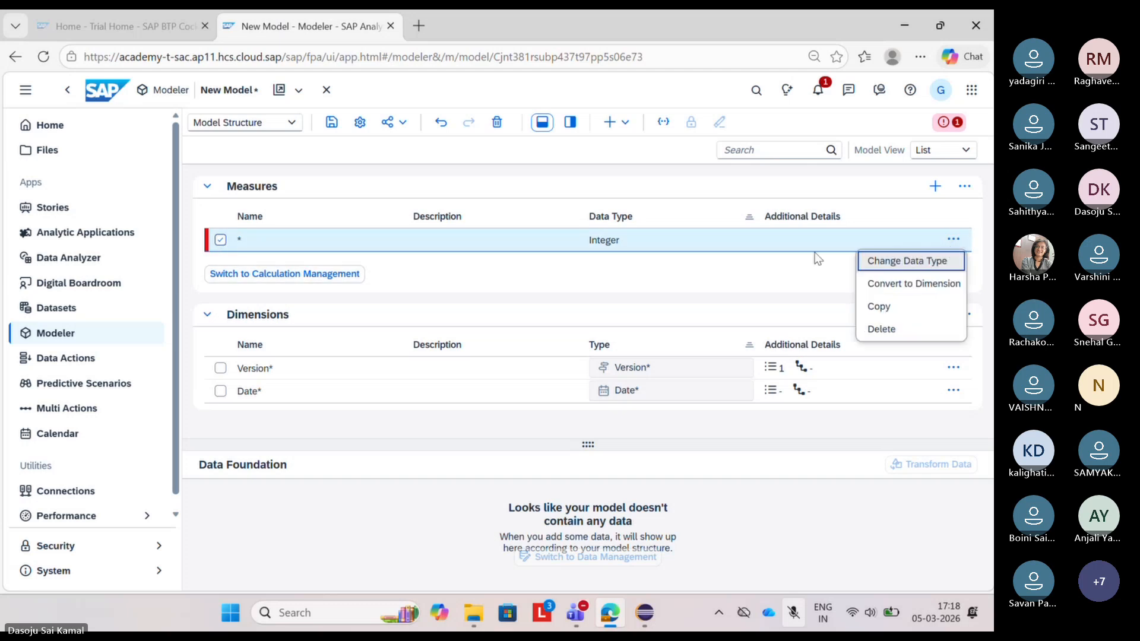
click(781, 277)
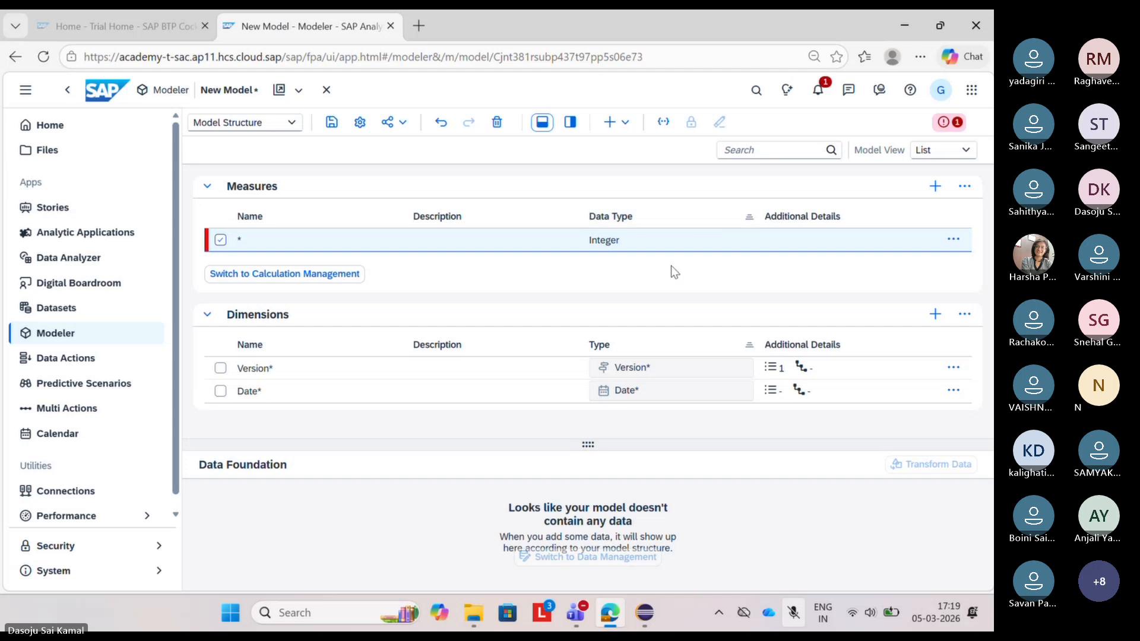
Step: Switch to the Teams meeting window, unmute the microphone, and return to the model in the browser
mouse_move(575, 612)
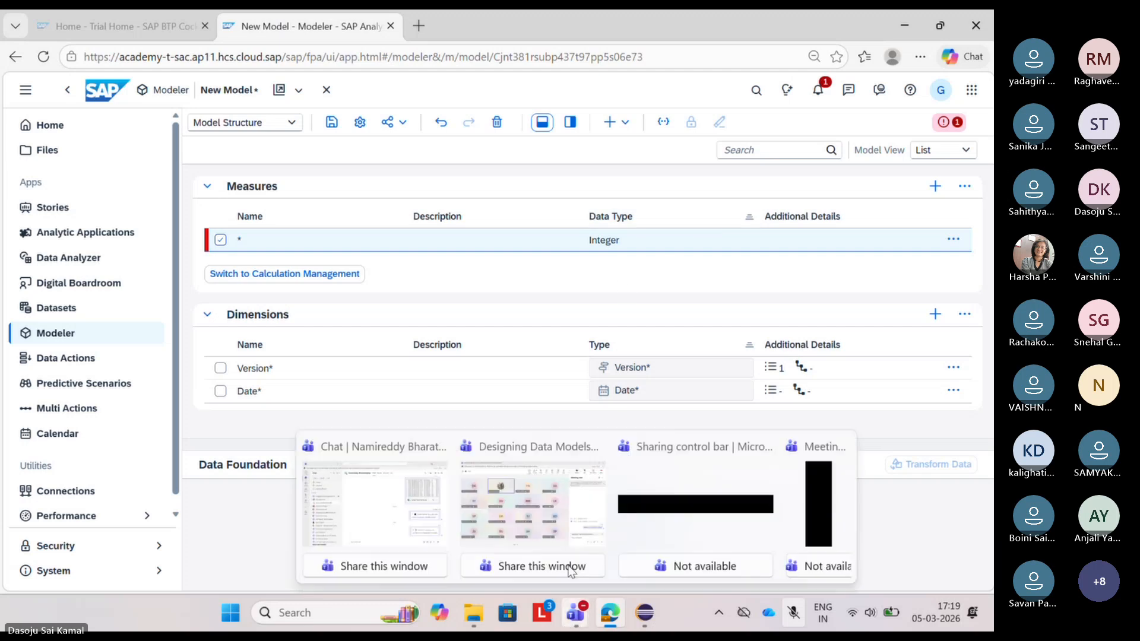
click(533, 493)
click(850, 74)
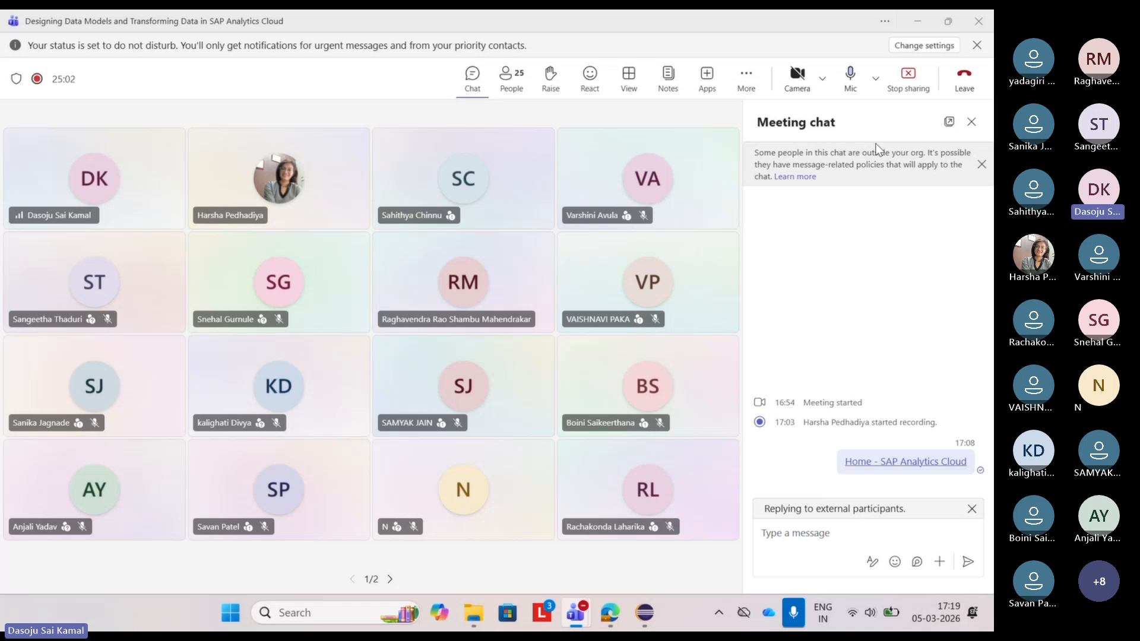
click(919, 90)
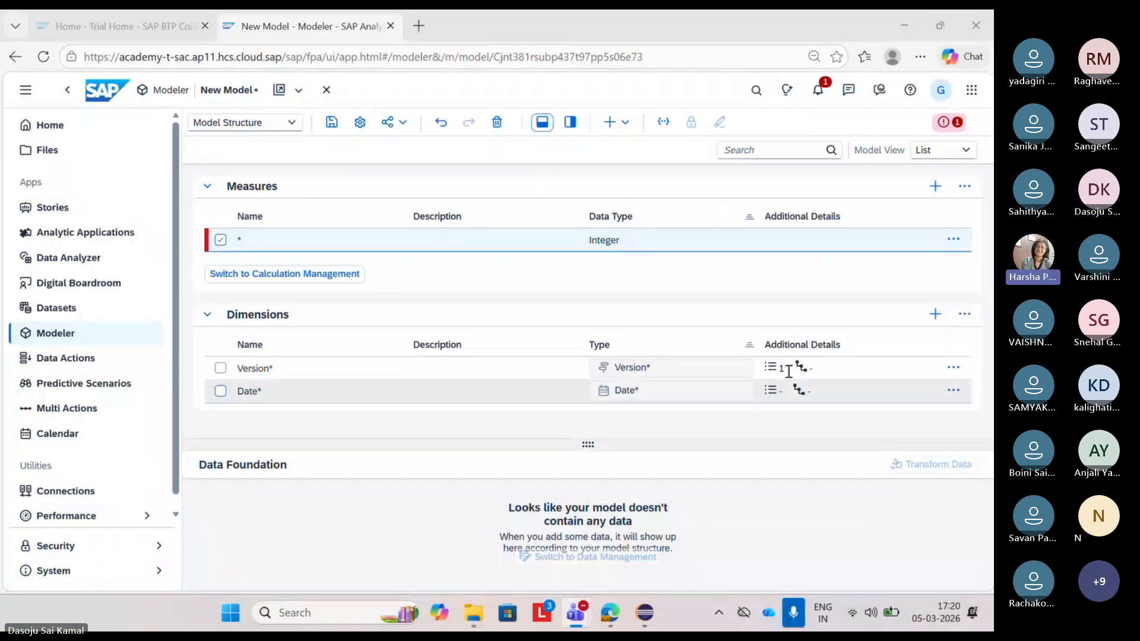
Step: Convert the unnamed Integer measure to a dimension and delete it from the model's dimensions
click(952, 239)
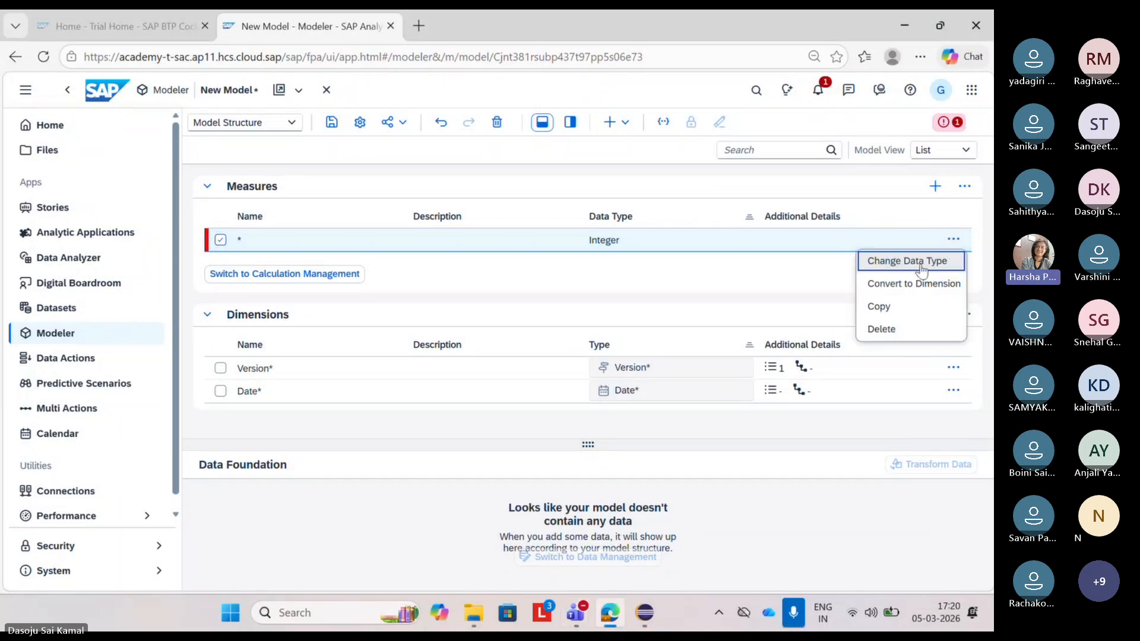
click(893, 283)
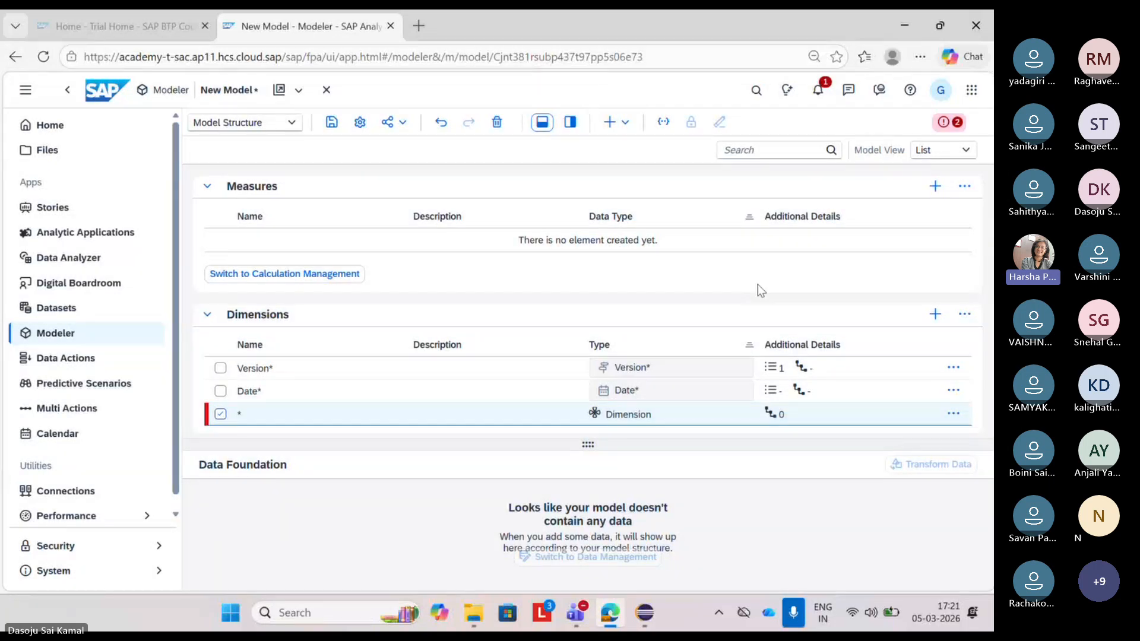
click(958, 418)
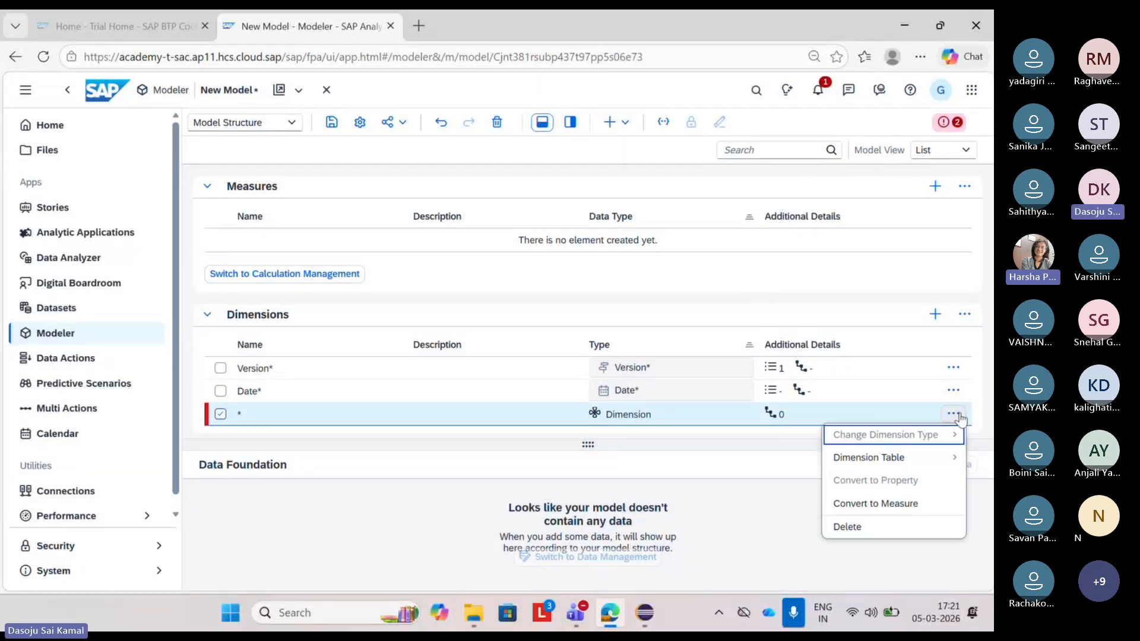
click(860, 528)
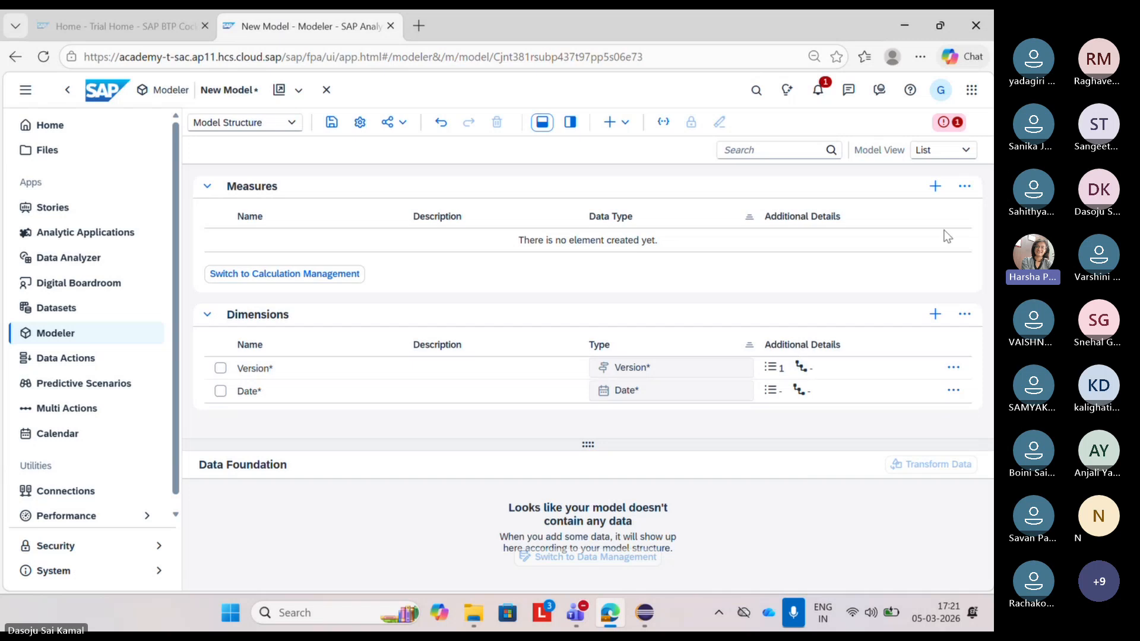
Step: Add a new measure to the model structure and check the available model workspaces
click(624, 124)
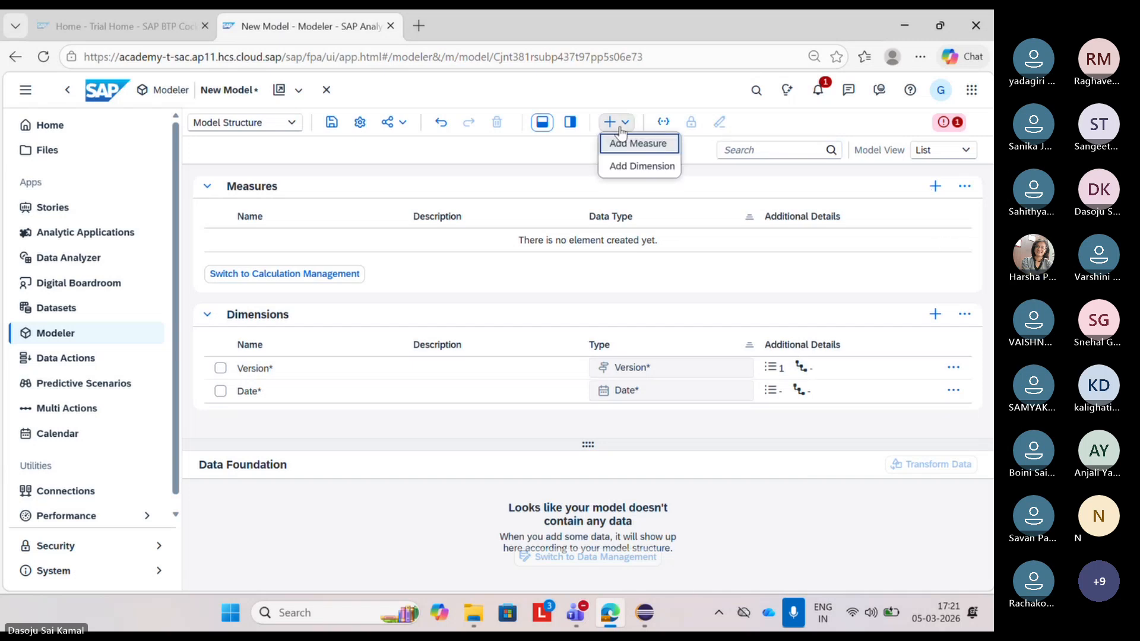
click(623, 142)
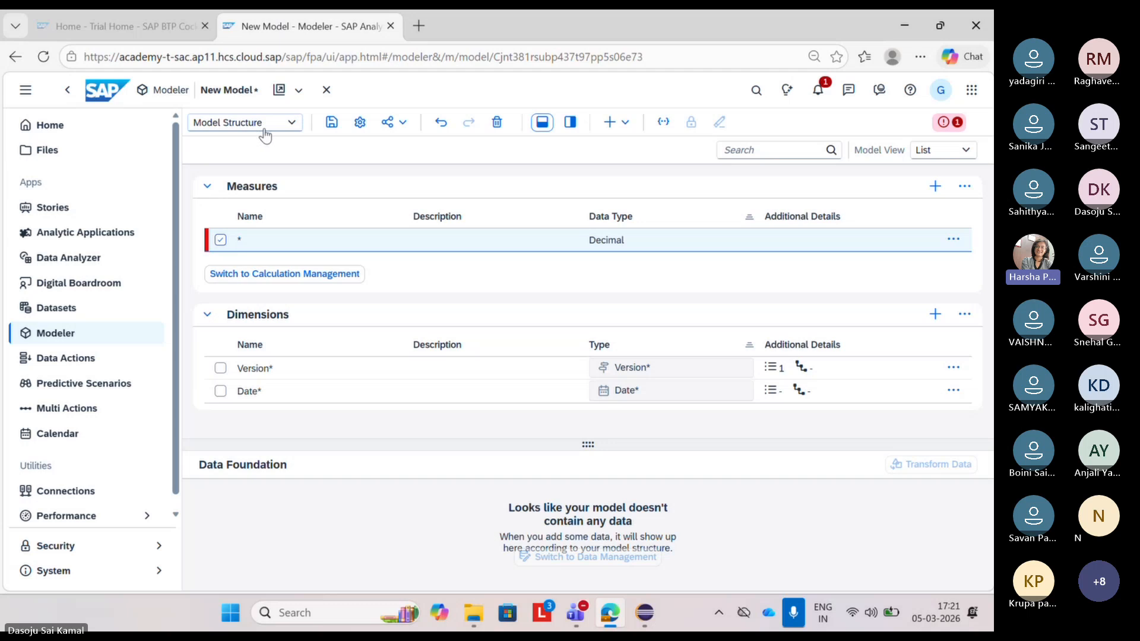
click(285, 132)
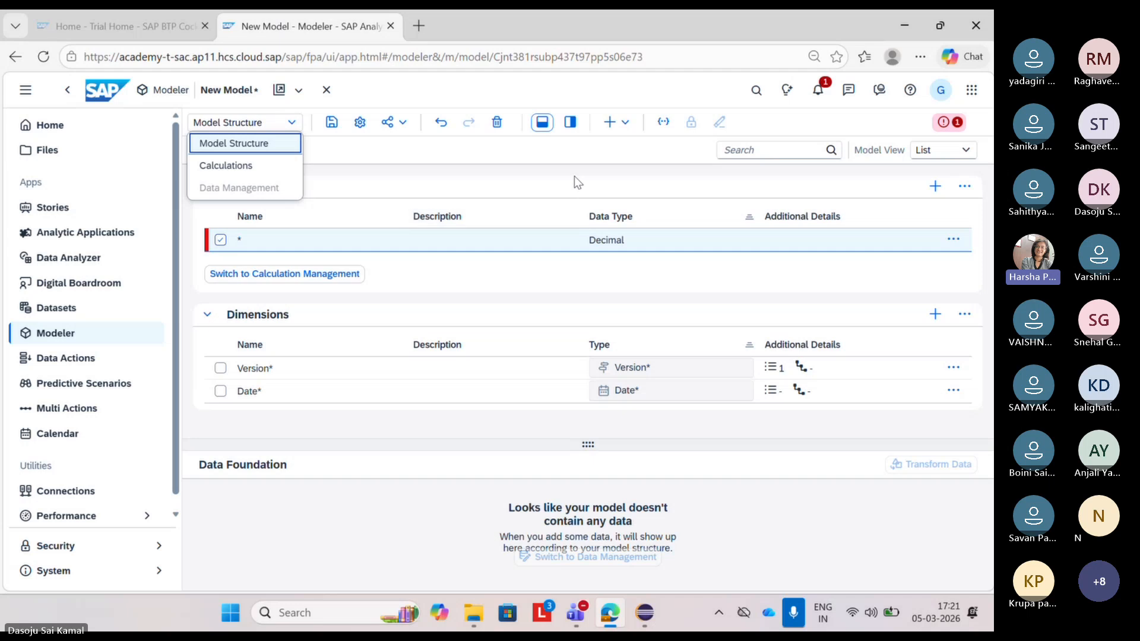
click(568, 19)
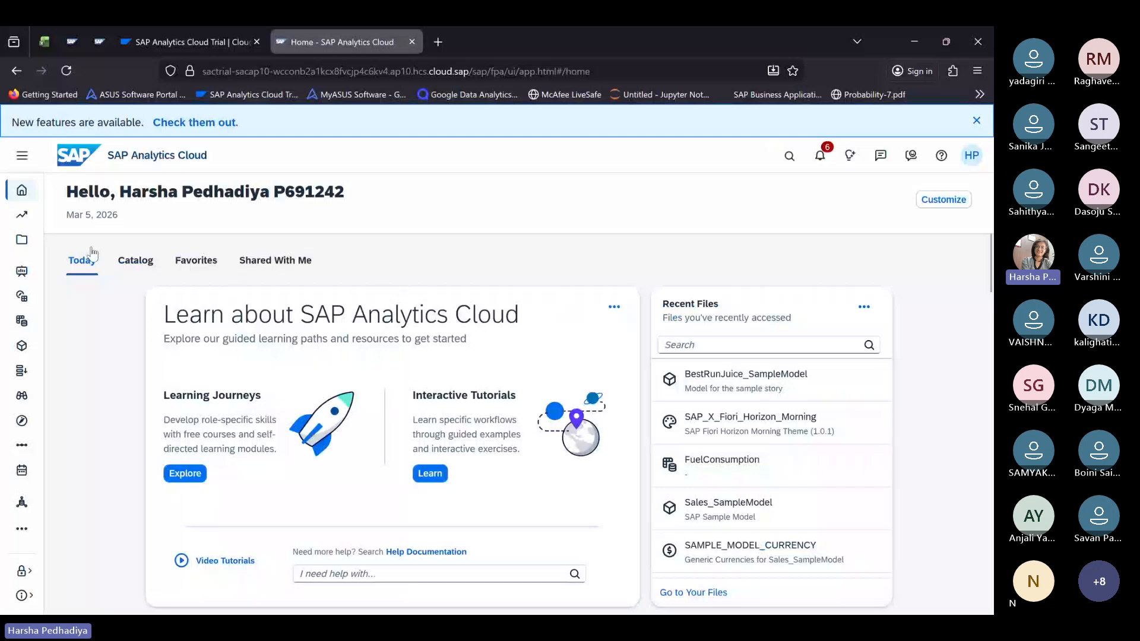
Step: Create a new model in the Modeler, starting with an empty model instead of data
click(24, 350)
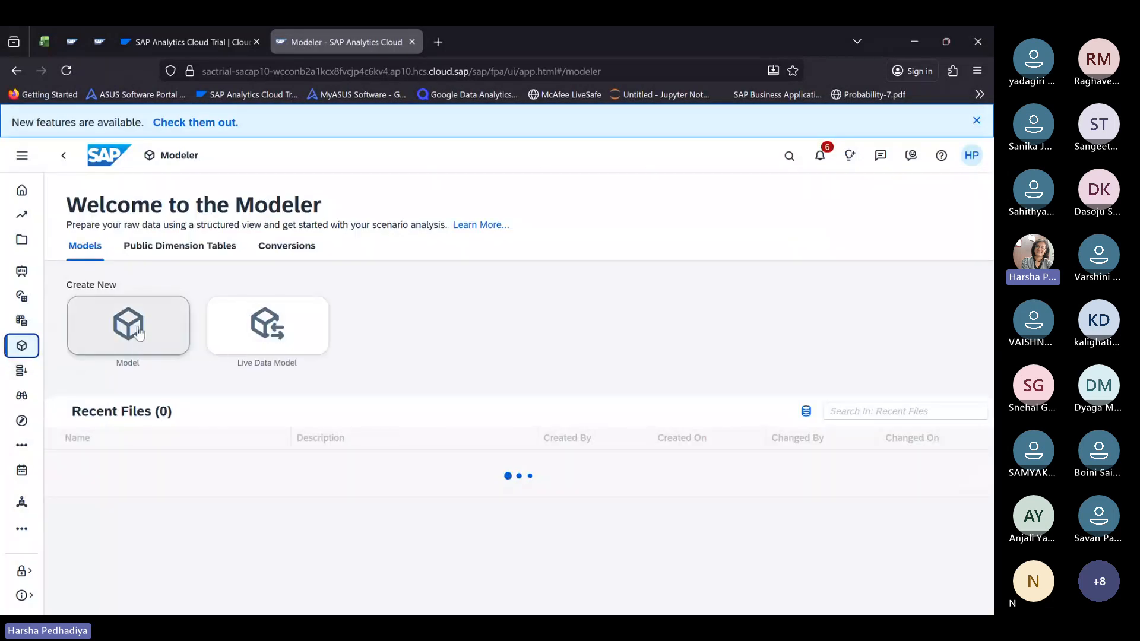
click(138, 334)
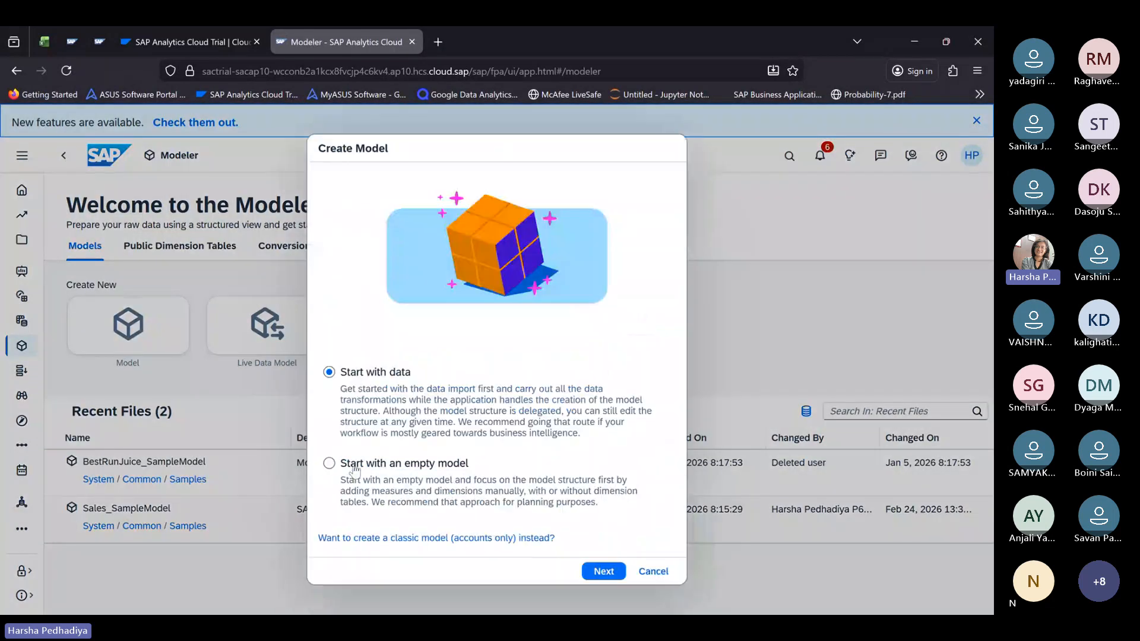
click(355, 464)
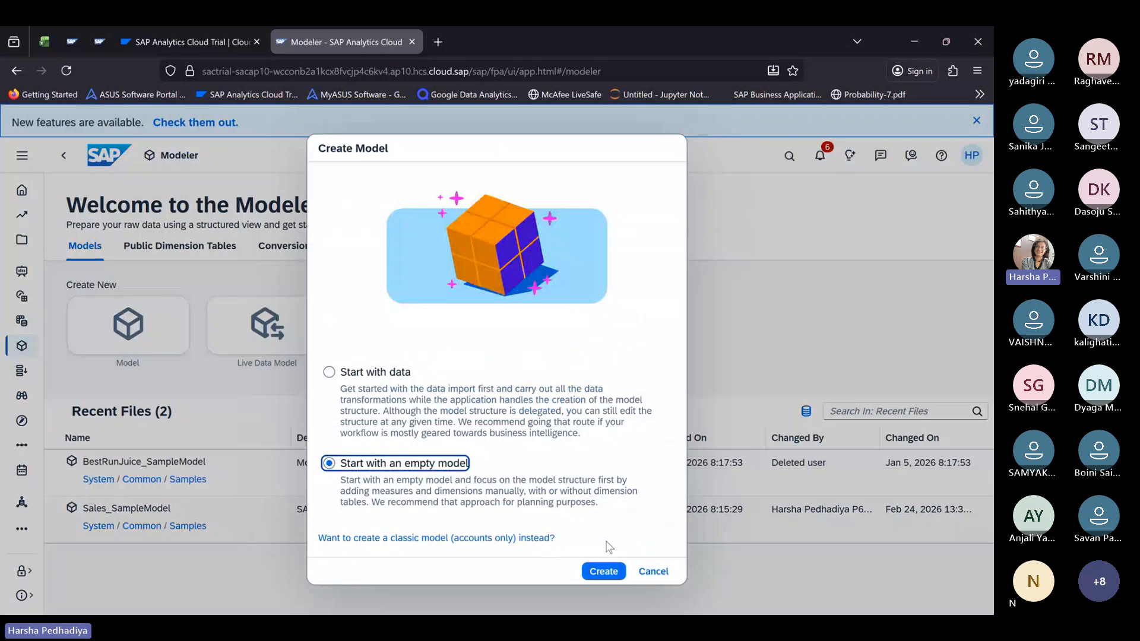
click(602, 571)
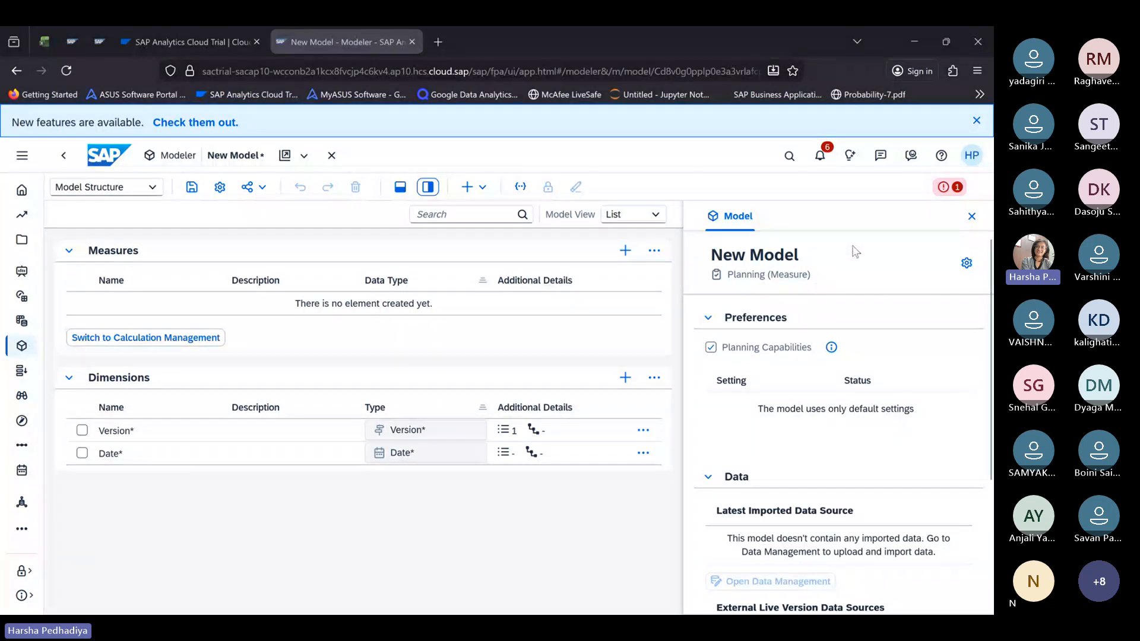
Step: Enable the week-based date pattern in the model's date settings and review the period and fiscal settings
click(967, 263)
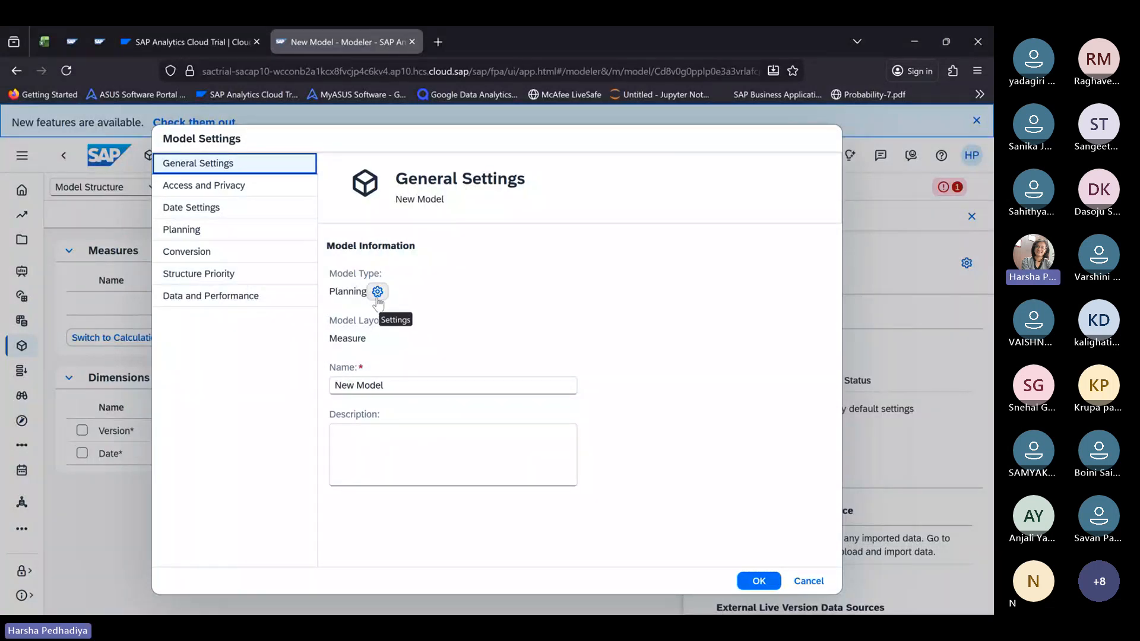
click(199, 209)
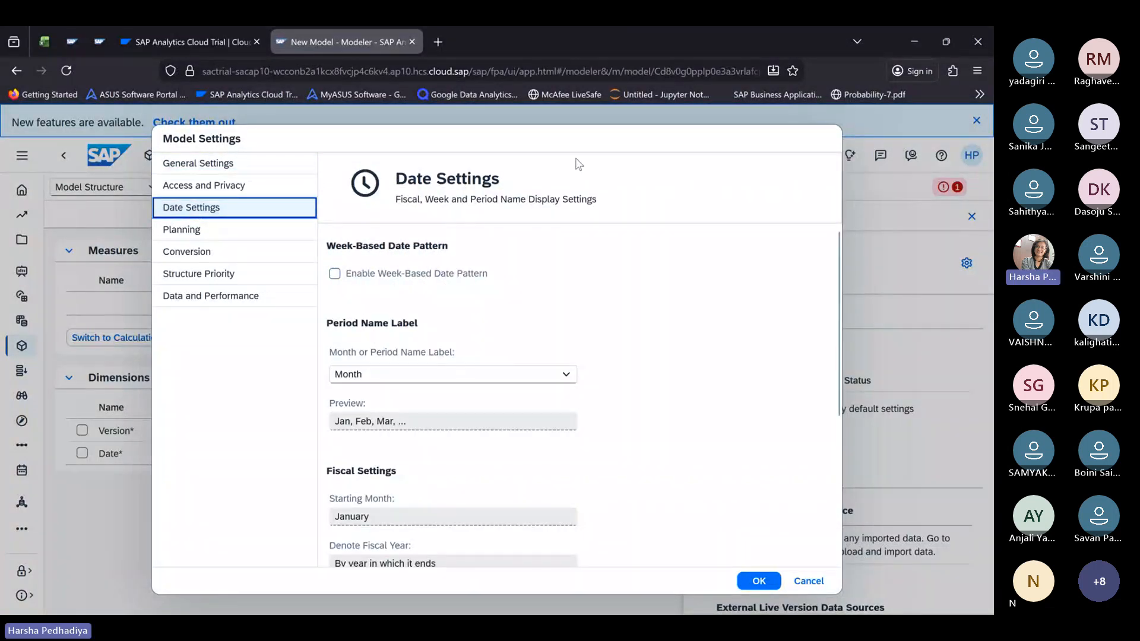
click(336, 273)
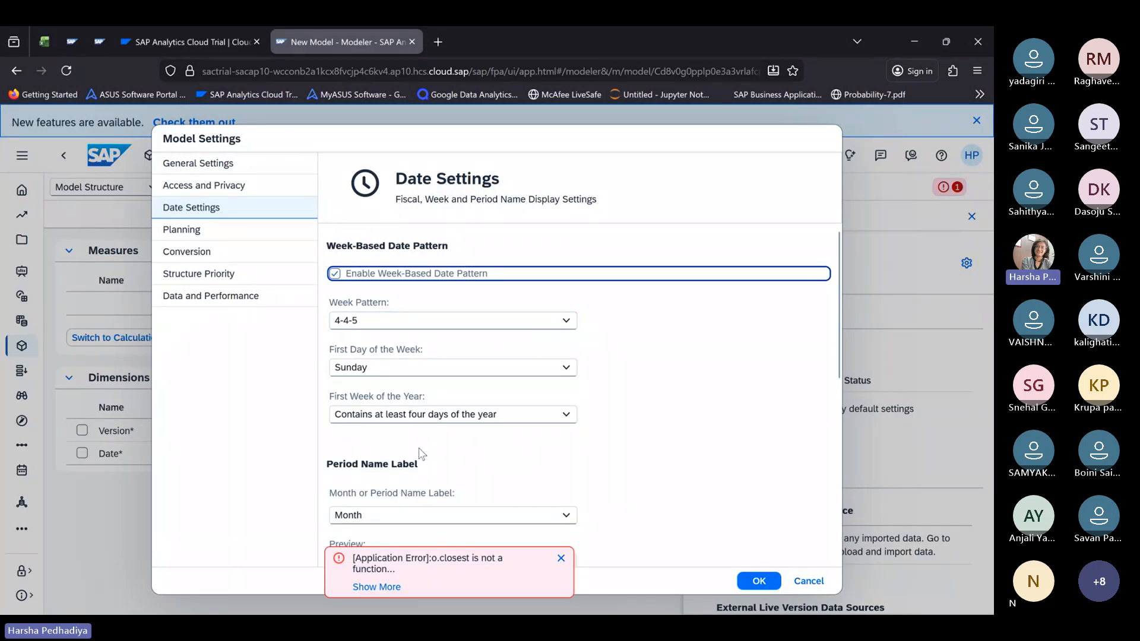
scroll(420, 454, down, 2)
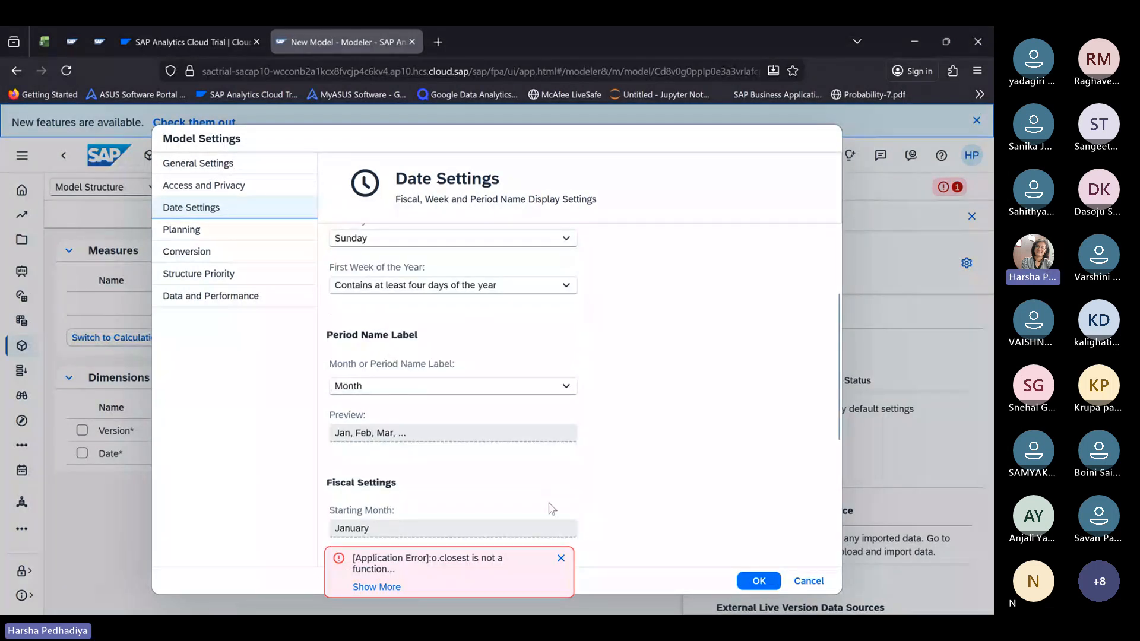
click(561, 558)
scroll(623, 479, down, 5)
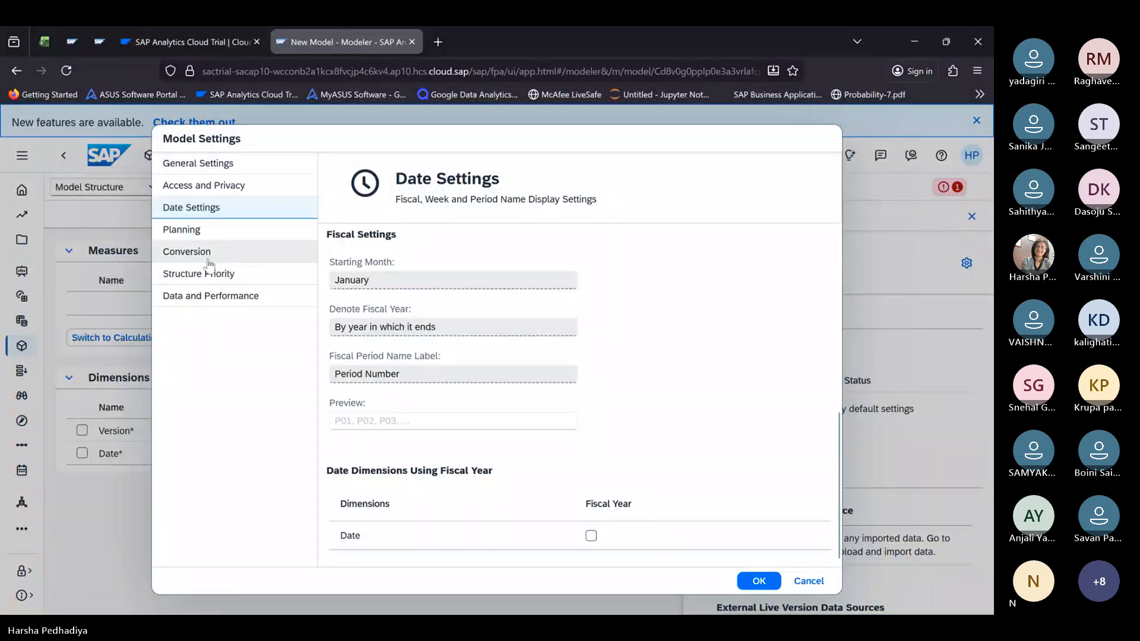
Step: Disable Planning Capabilities in the model settings and apply the changes
click(189, 229)
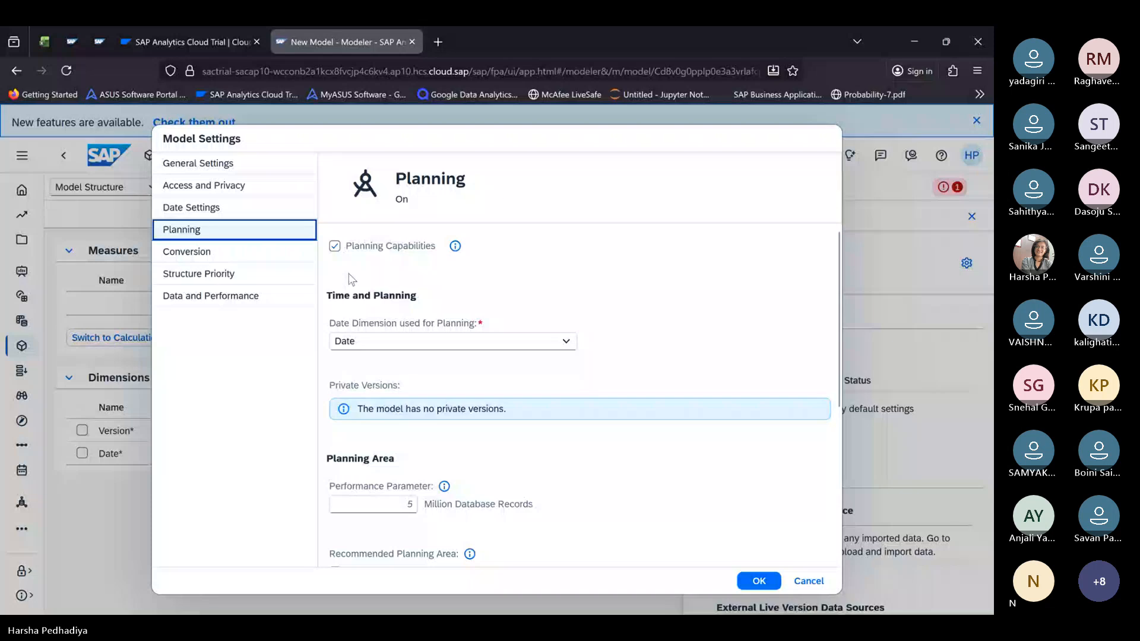
click(335, 247)
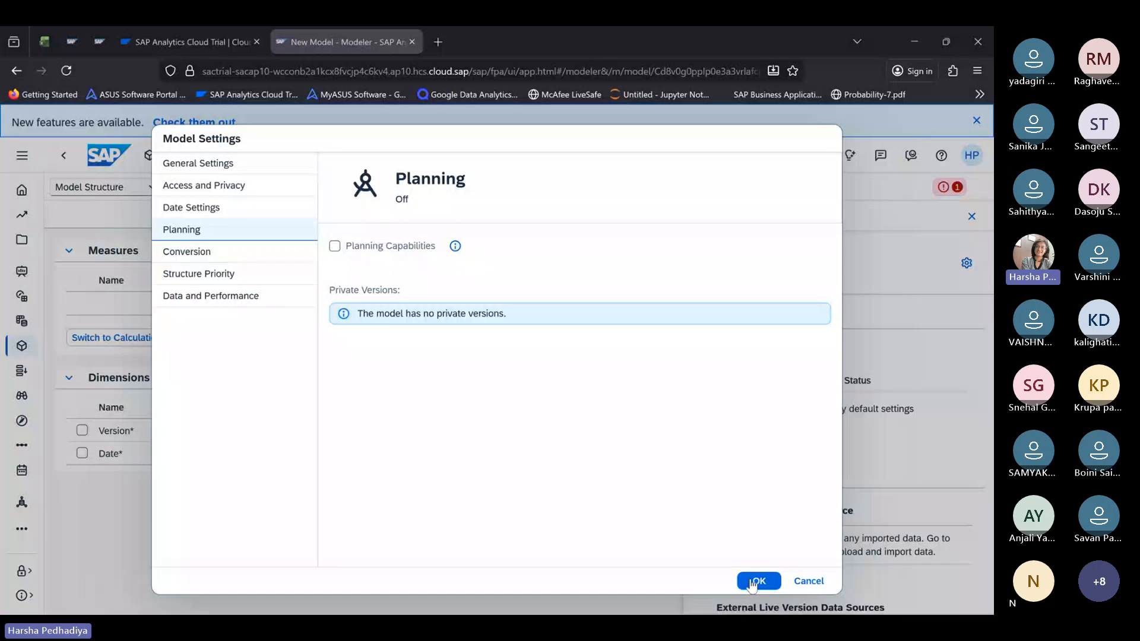
click(752, 583)
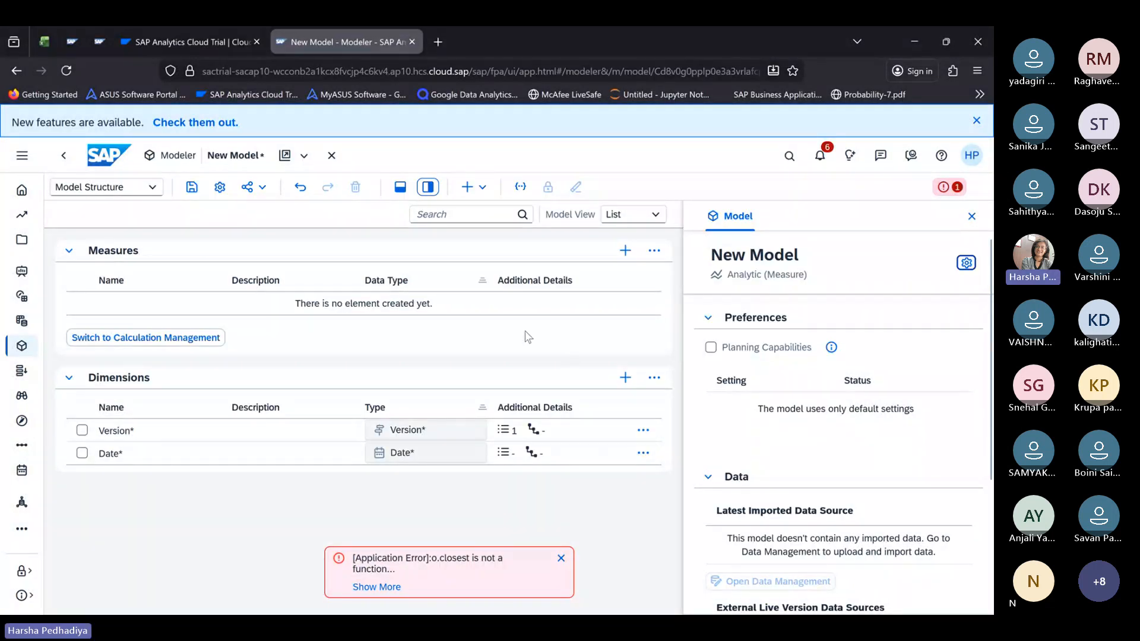
Step: Add a measure to the model structure and name it Profit
click(481, 189)
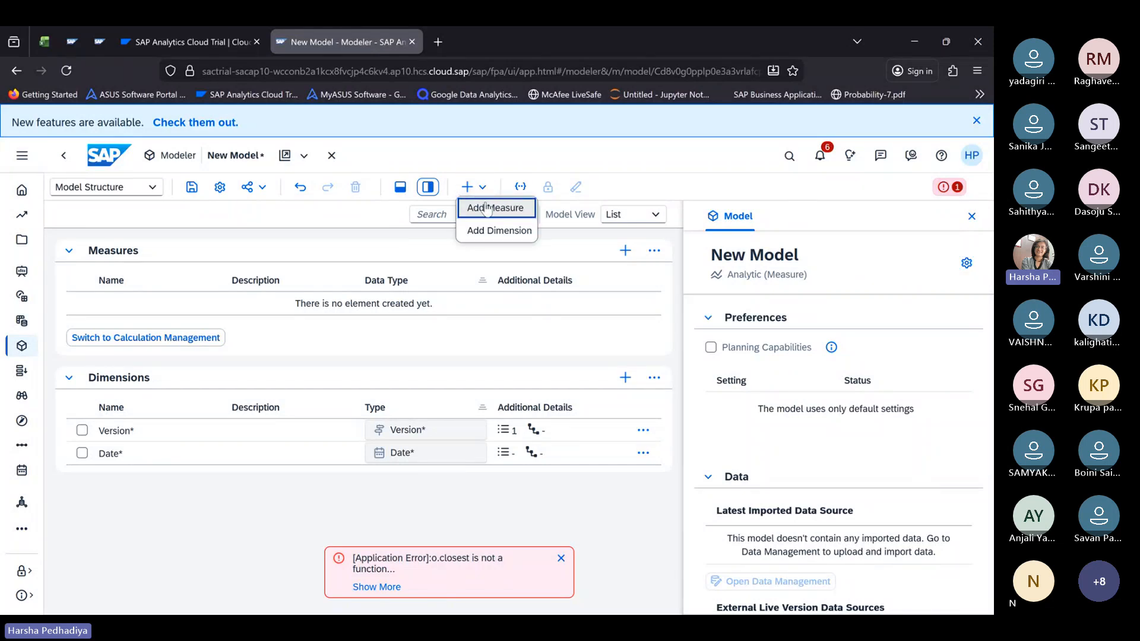
click(487, 208)
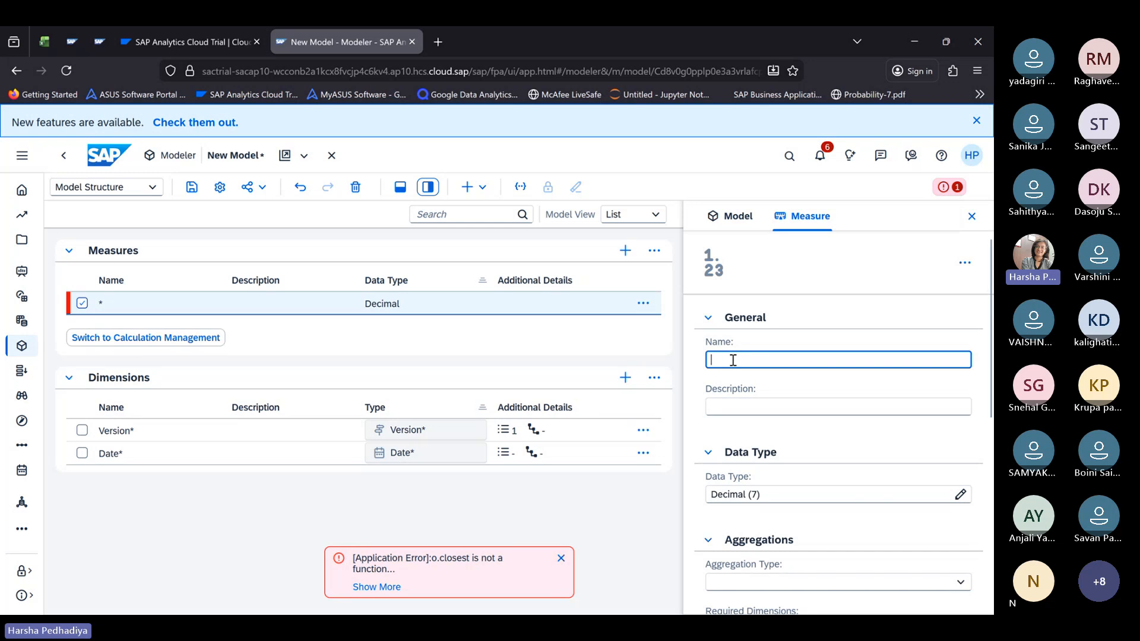
text(Pr)
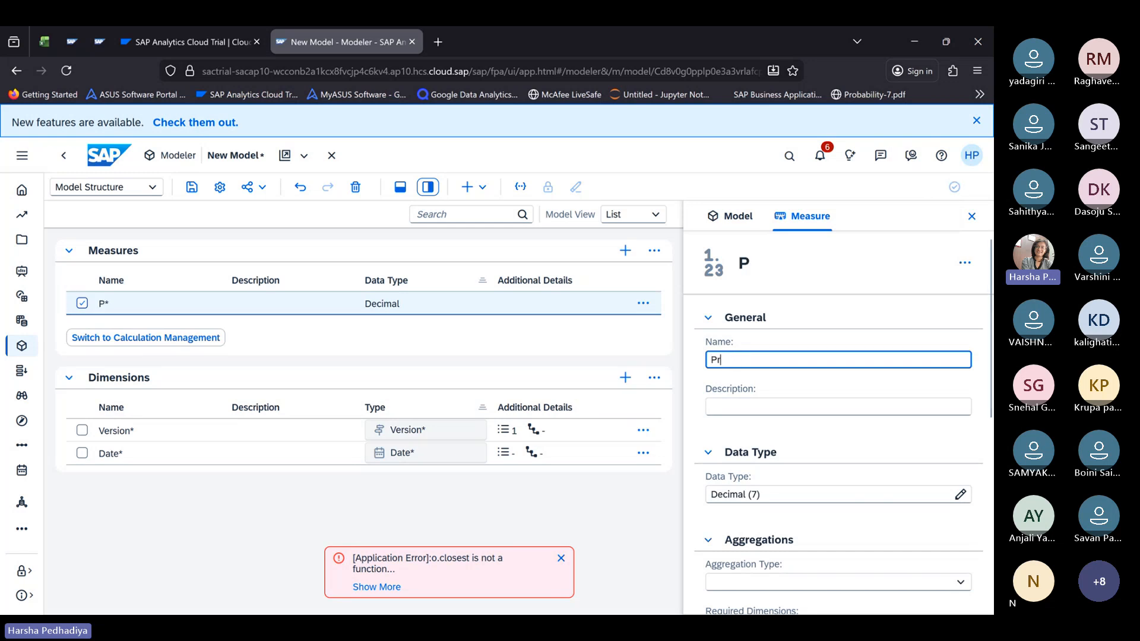
text(ofit)
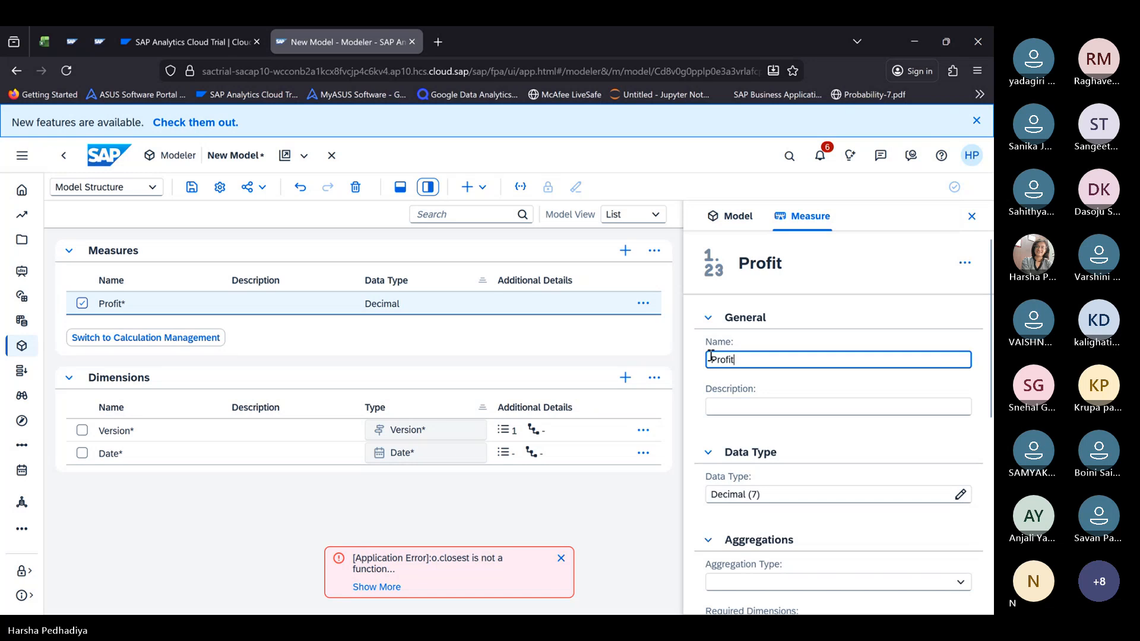
Step: Set the Profit measure's unit type to Currency, keeping the fixed USD currency
scroll(776, 475, down, 1)
scroll(777, 475, down, 1)
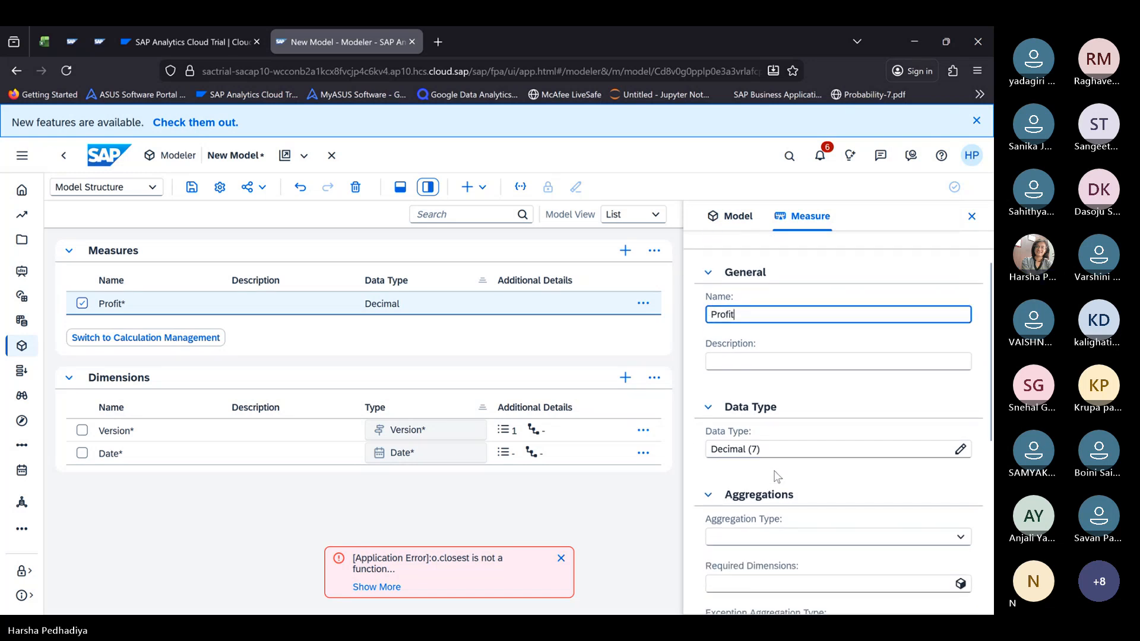
scroll(777, 476, down, 1)
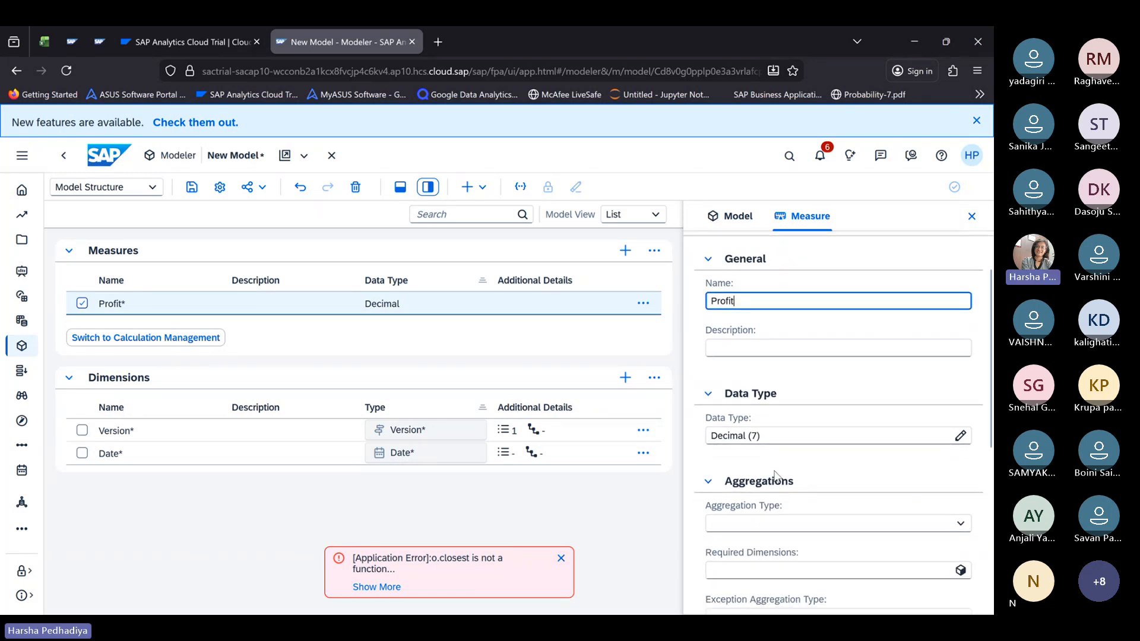
scroll(777, 477, down, 1)
scroll(751, 486, down, 5)
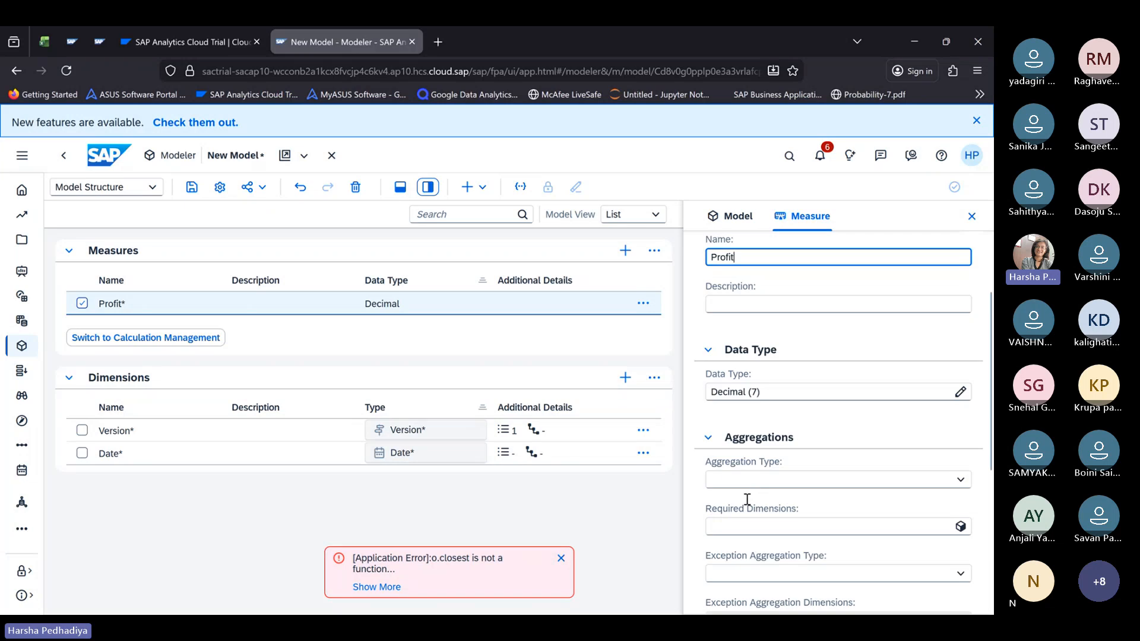
scroll(750, 505, down, 2)
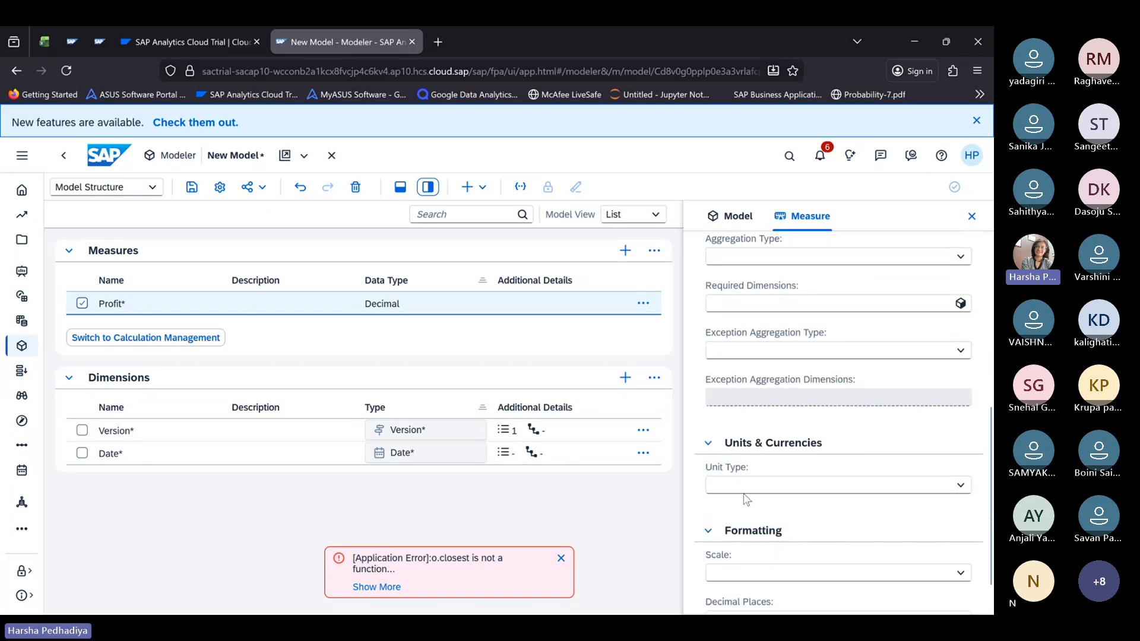
click(725, 484)
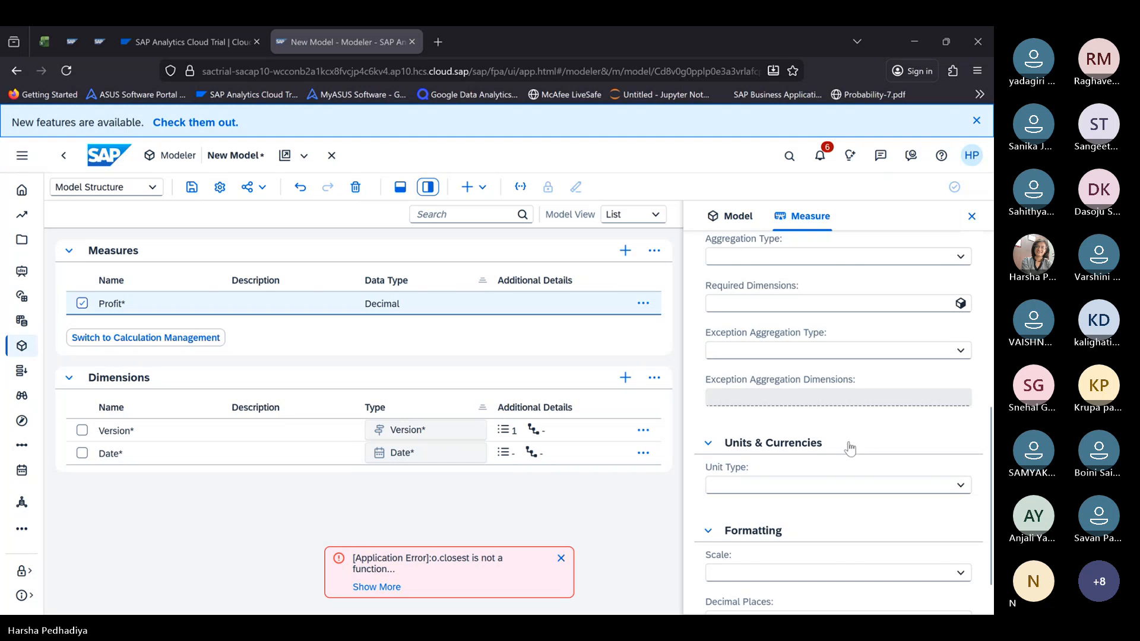
click(960, 486)
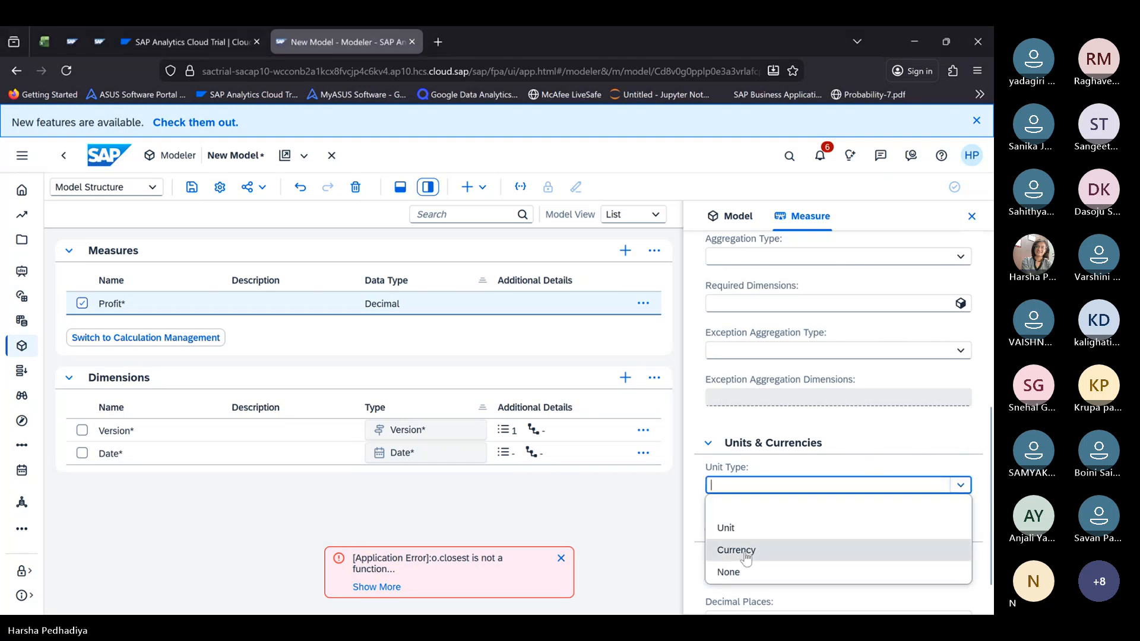
click(752, 550)
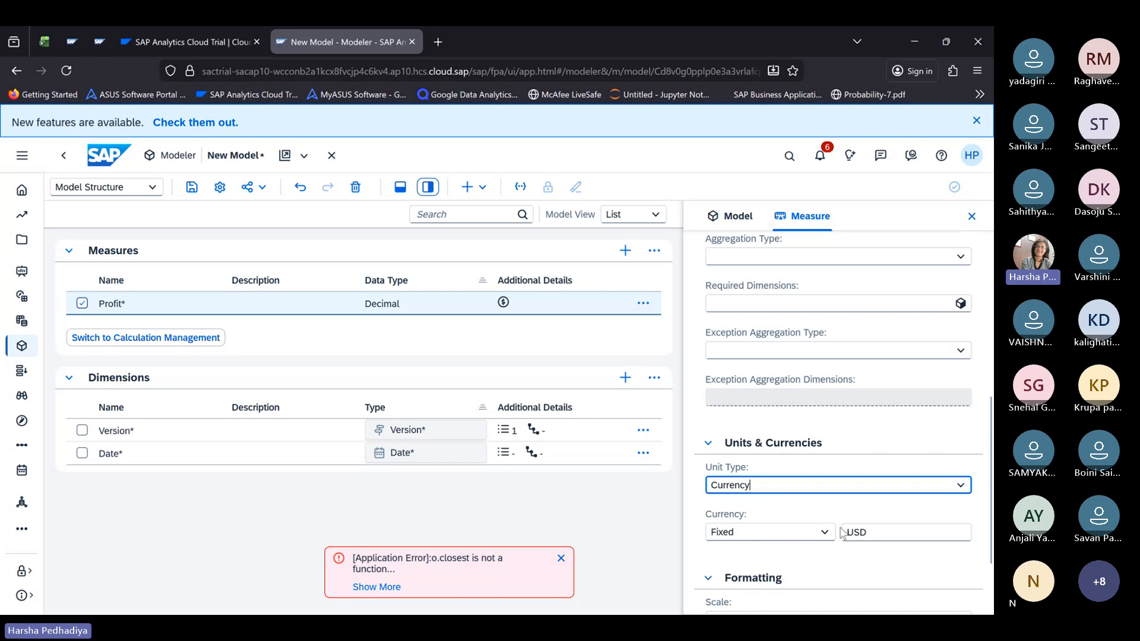
Step: Set the Profit measure's decimal places to 2, review its settings and close the measure details
scroll(825, 561, down, 3)
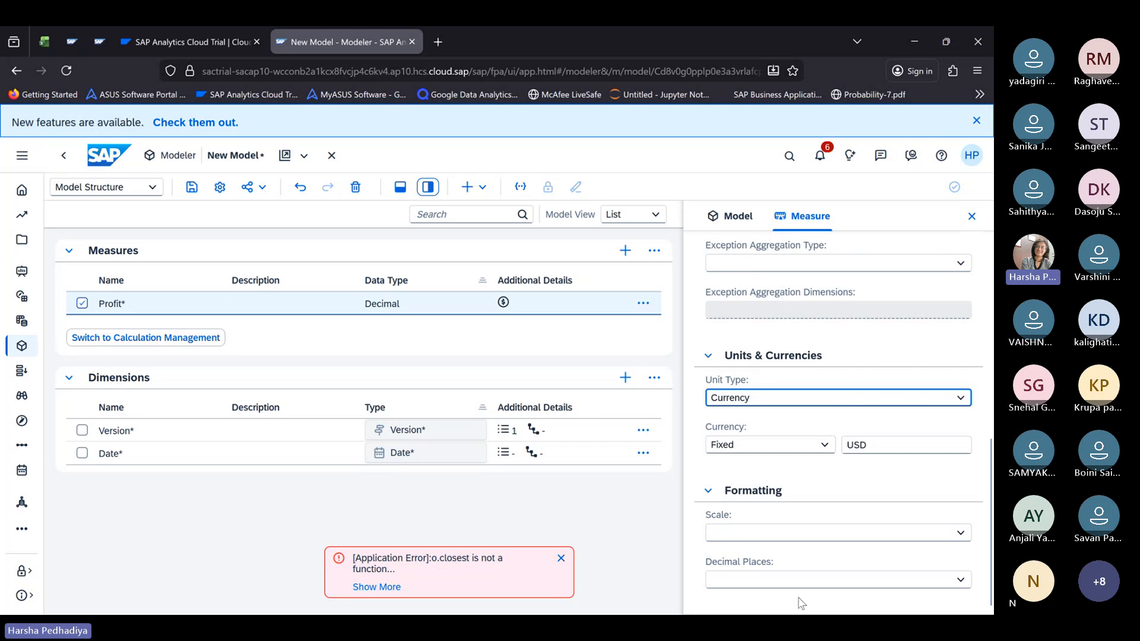
click(749, 575)
text(2)
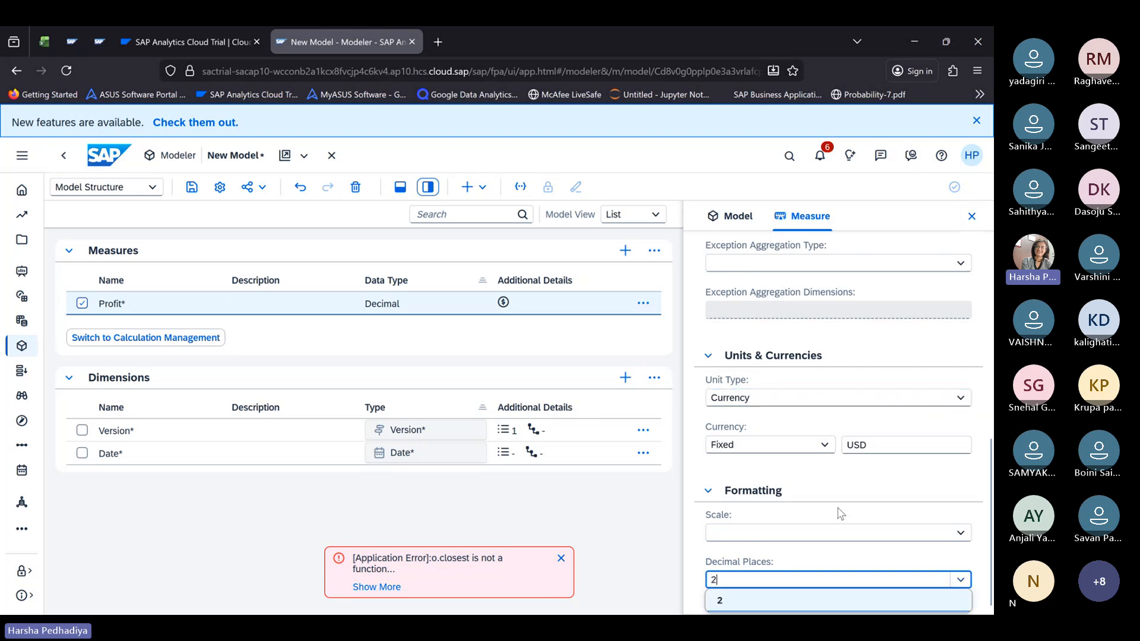
click(751, 604)
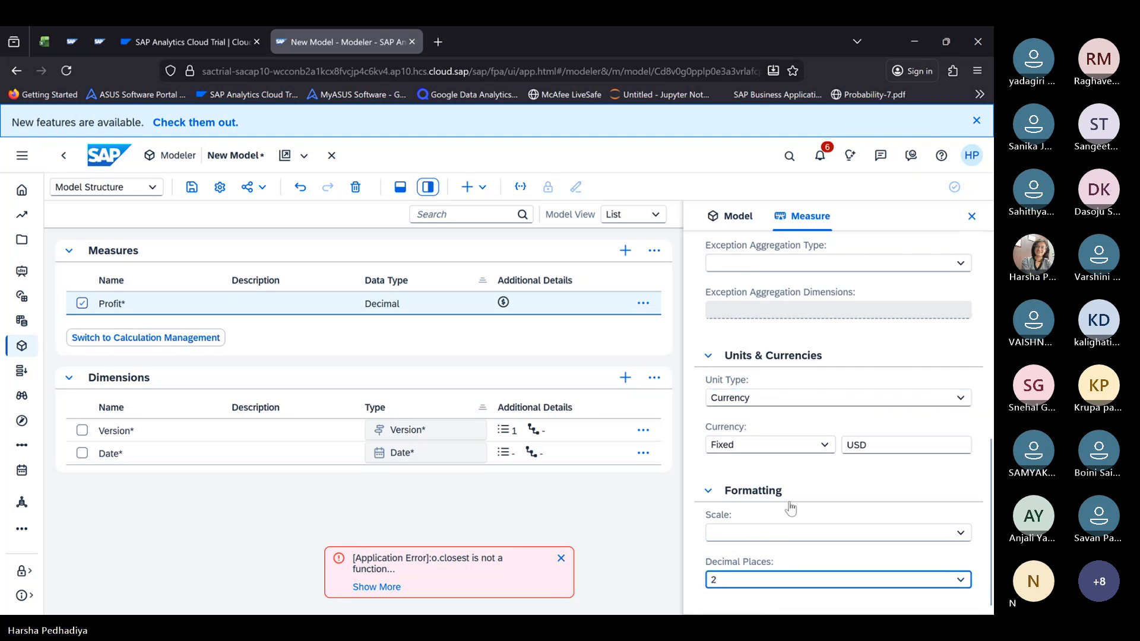
scroll(860, 546, up, 7)
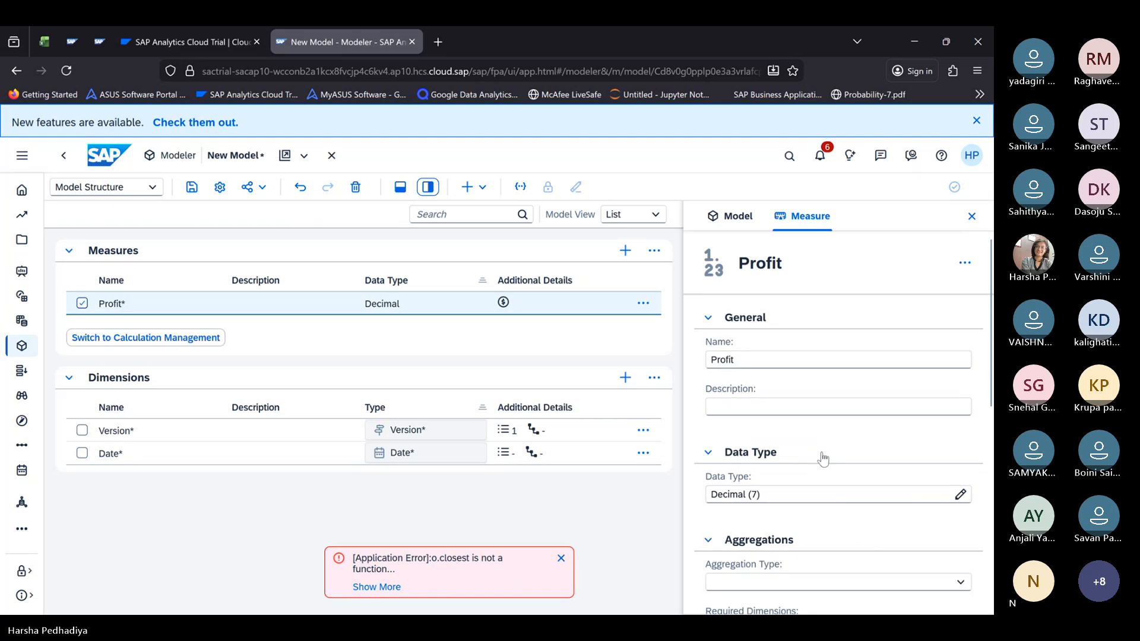
scroll(822, 457, down, 3)
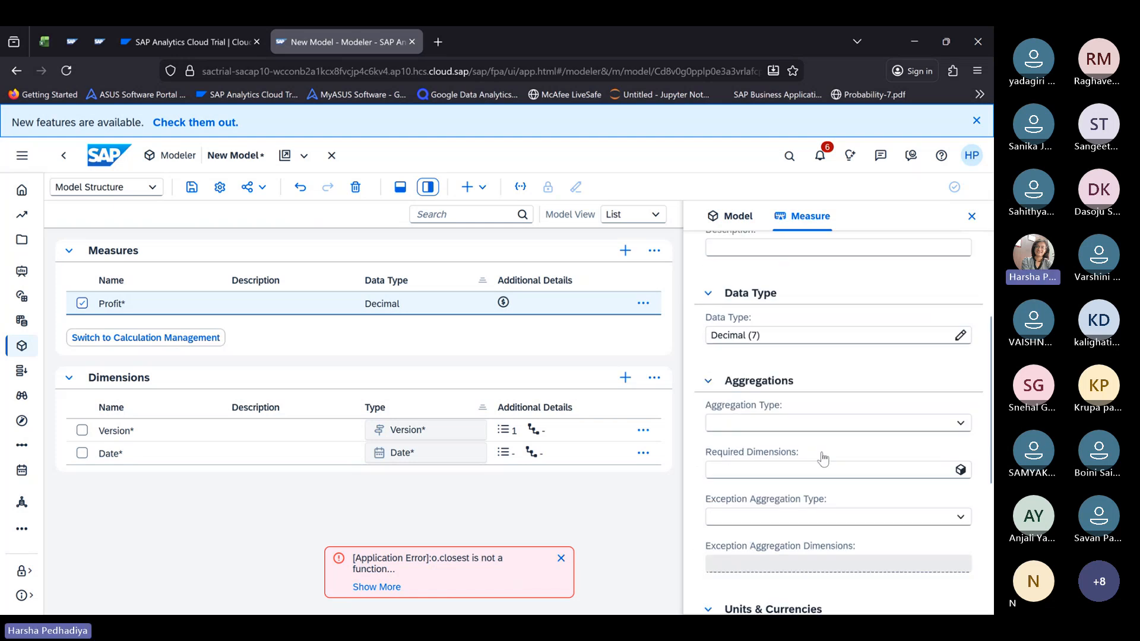
scroll(823, 459, up, 3)
scroll(788, 478, down, 2)
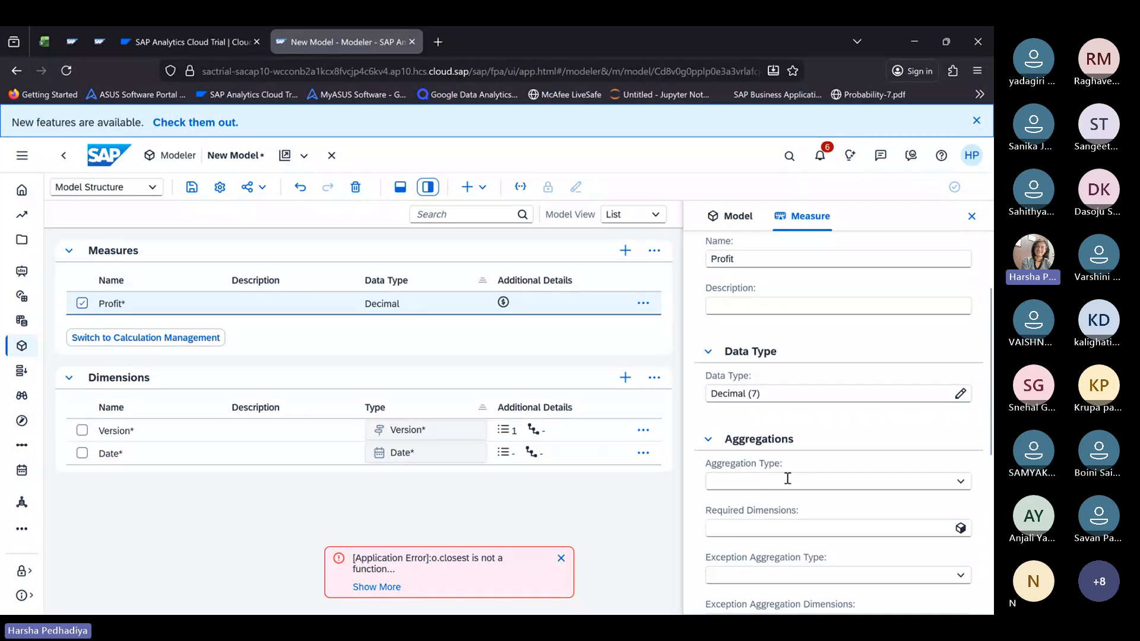
scroll(787, 478, down, 6)
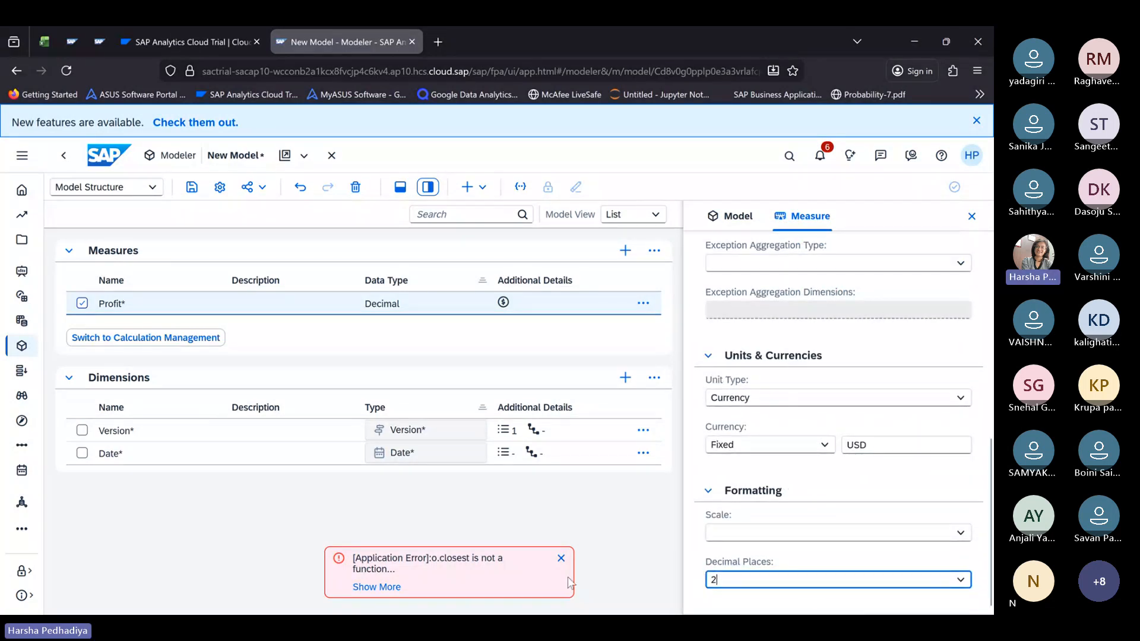
scroll(910, 402, up, 6)
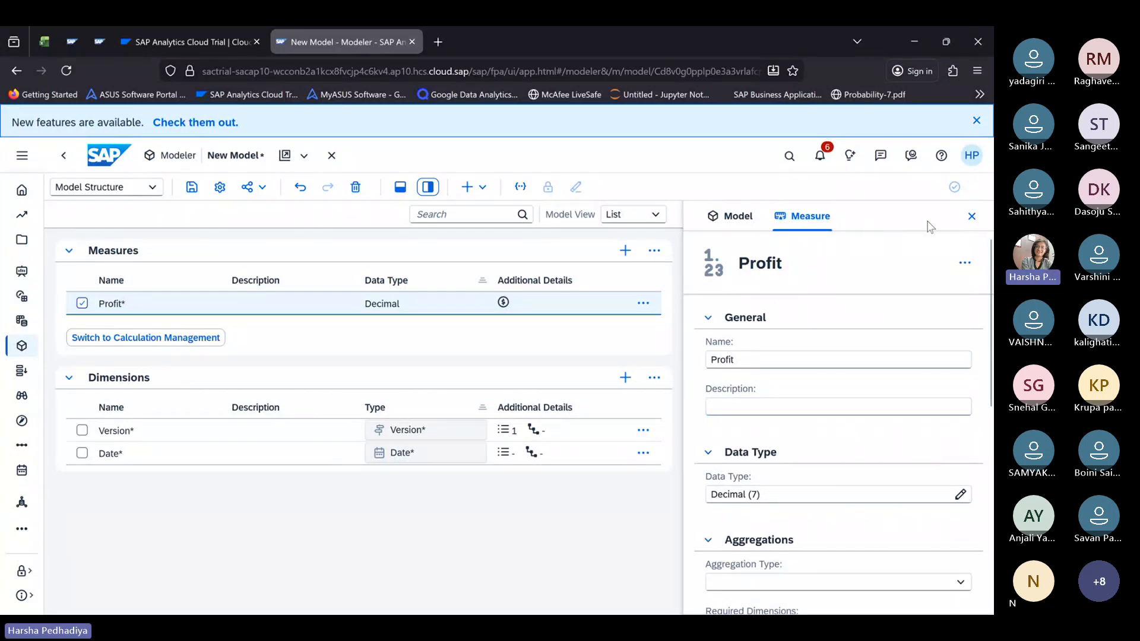
click(971, 216)
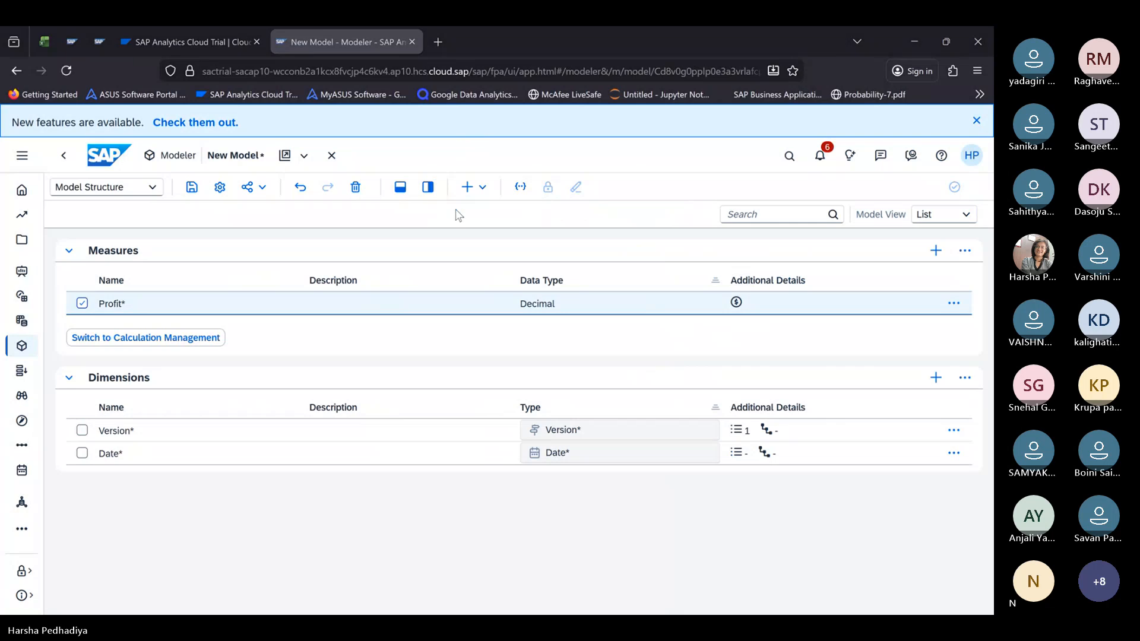
click(472, 187)
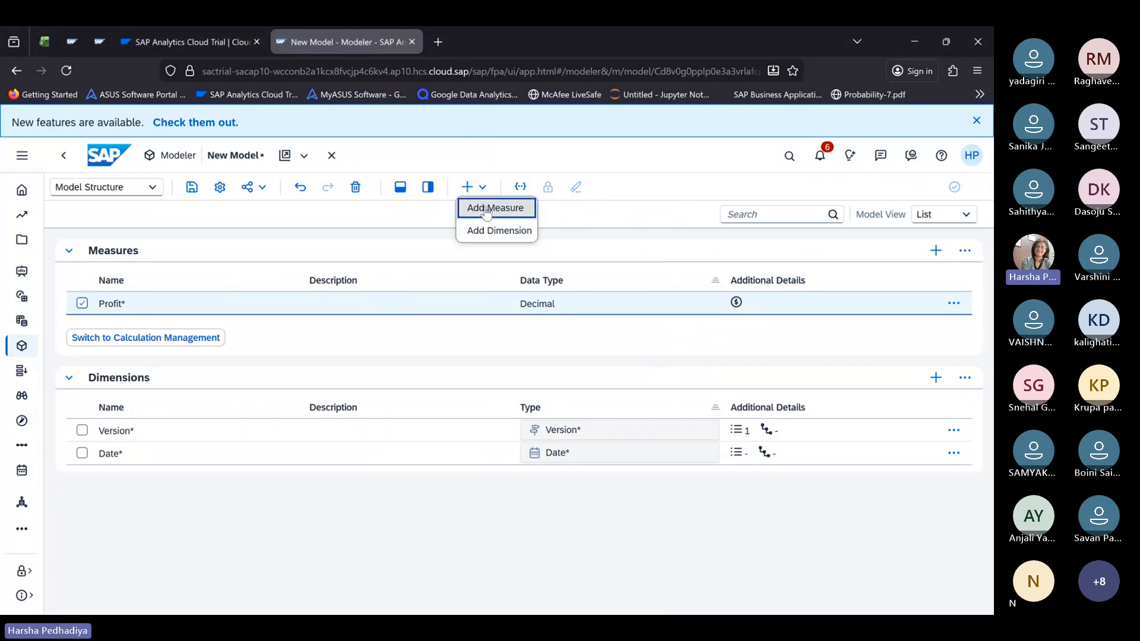
click(486, 209)
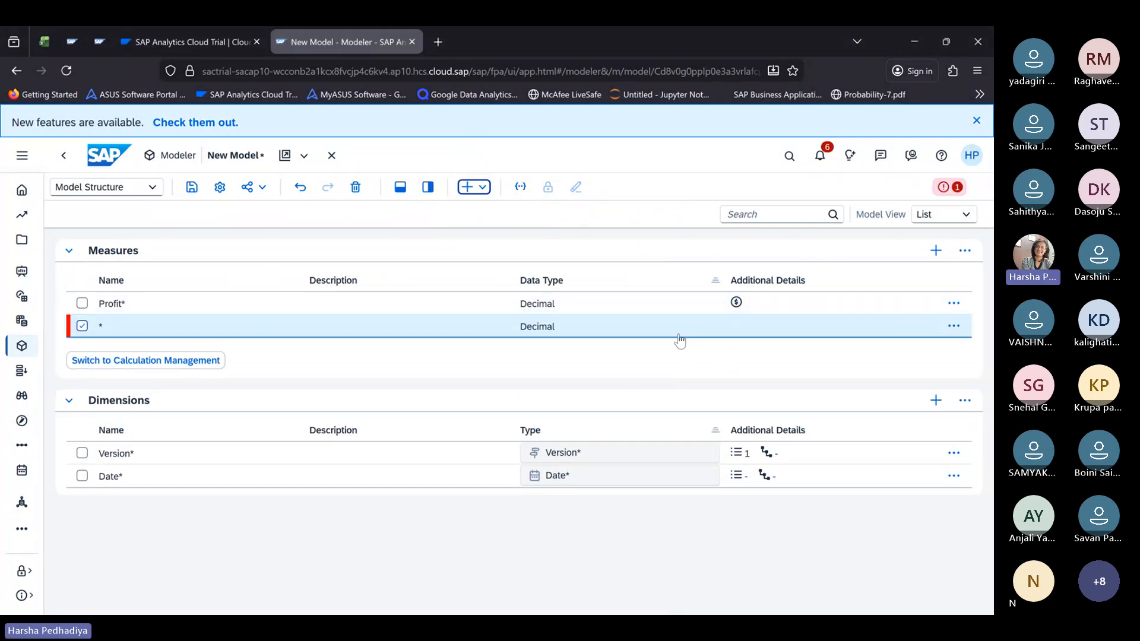
click(953, 325)
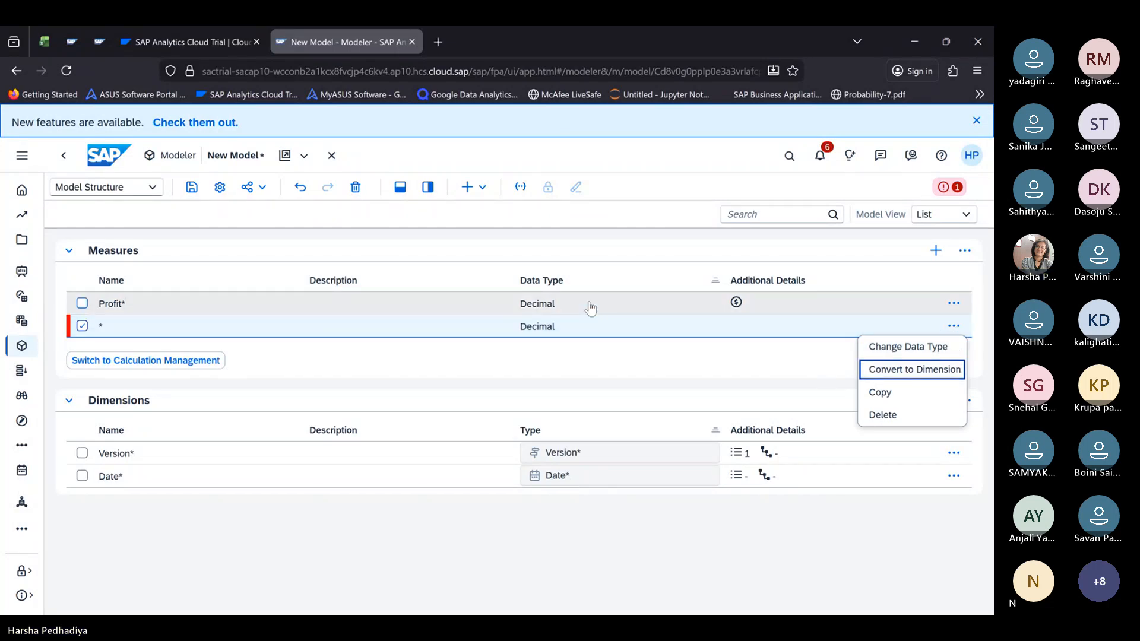
click(473, 187)
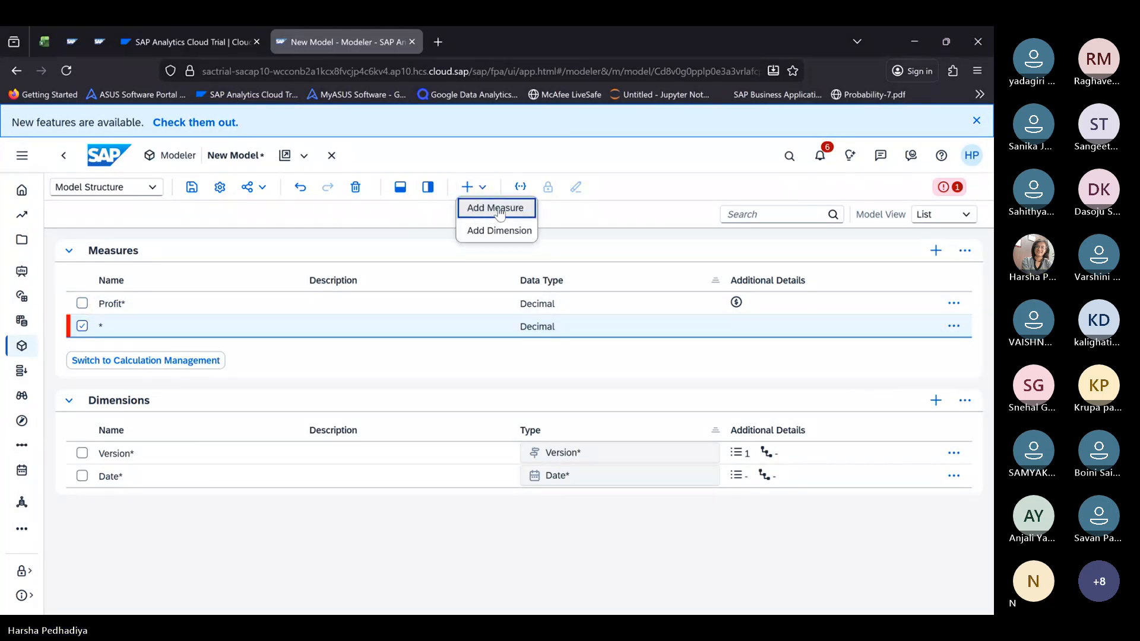
click(498, 209)
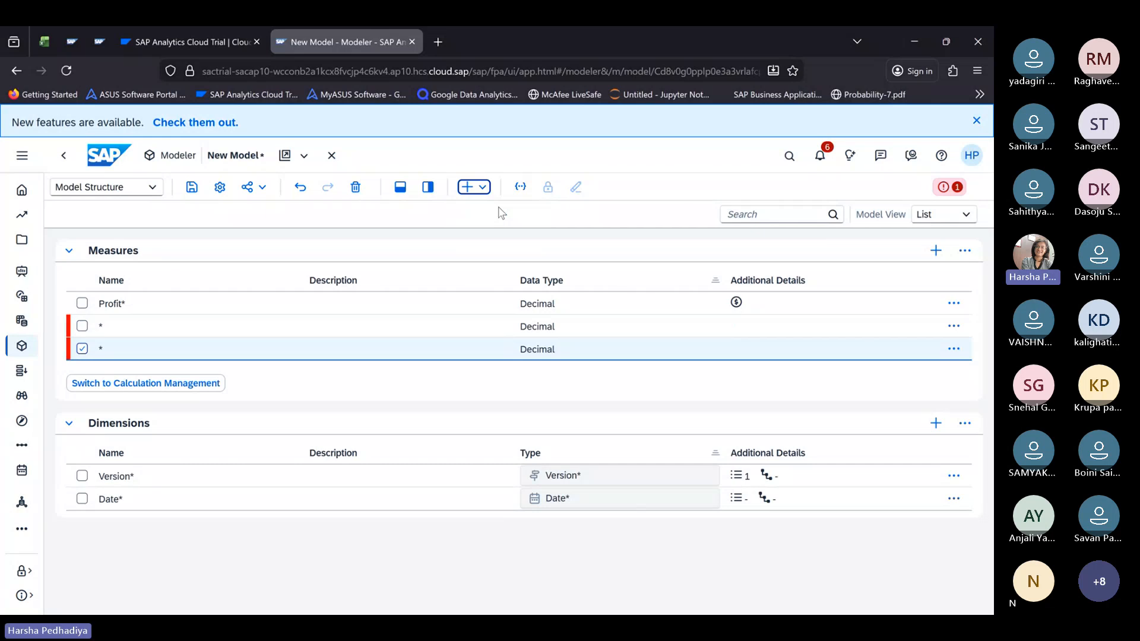
click(82, 326)
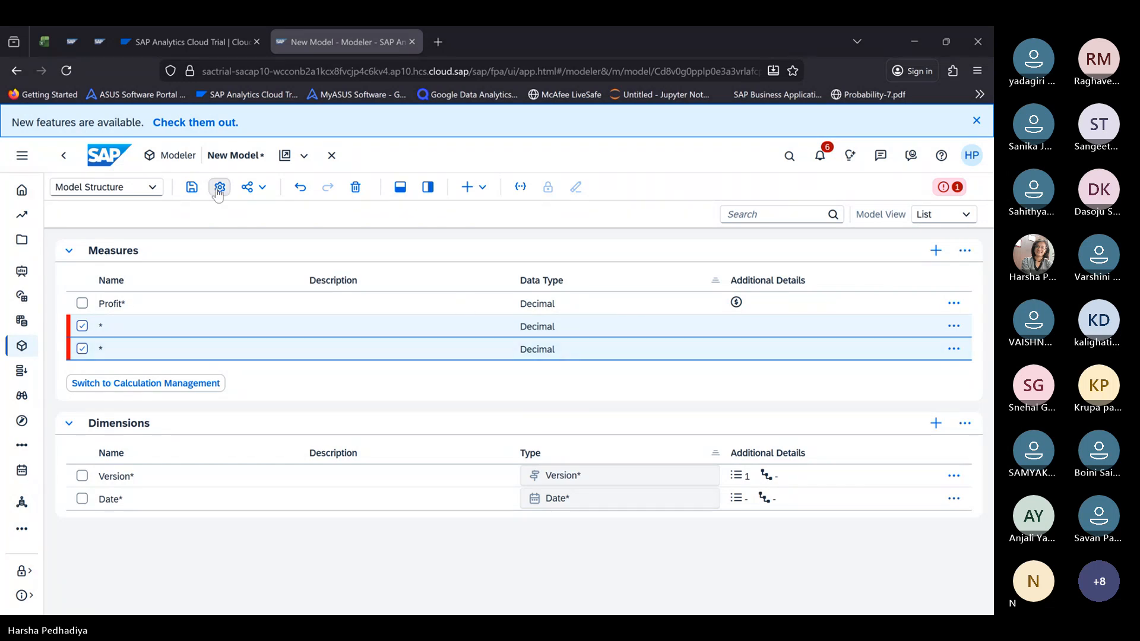
click(356, 187)
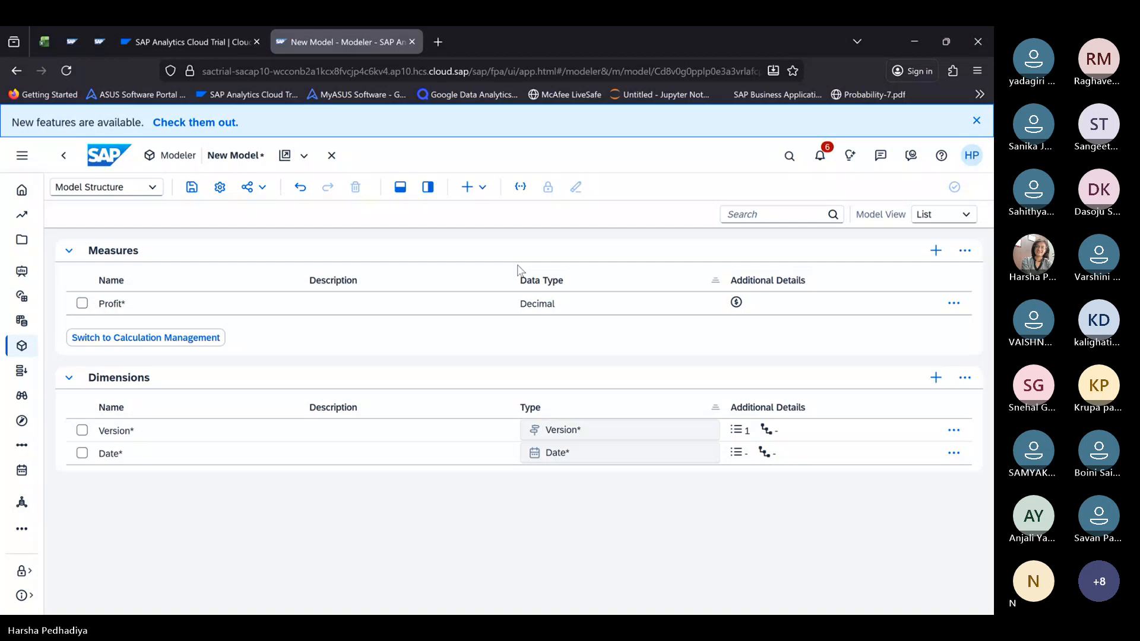
click(953, 303)
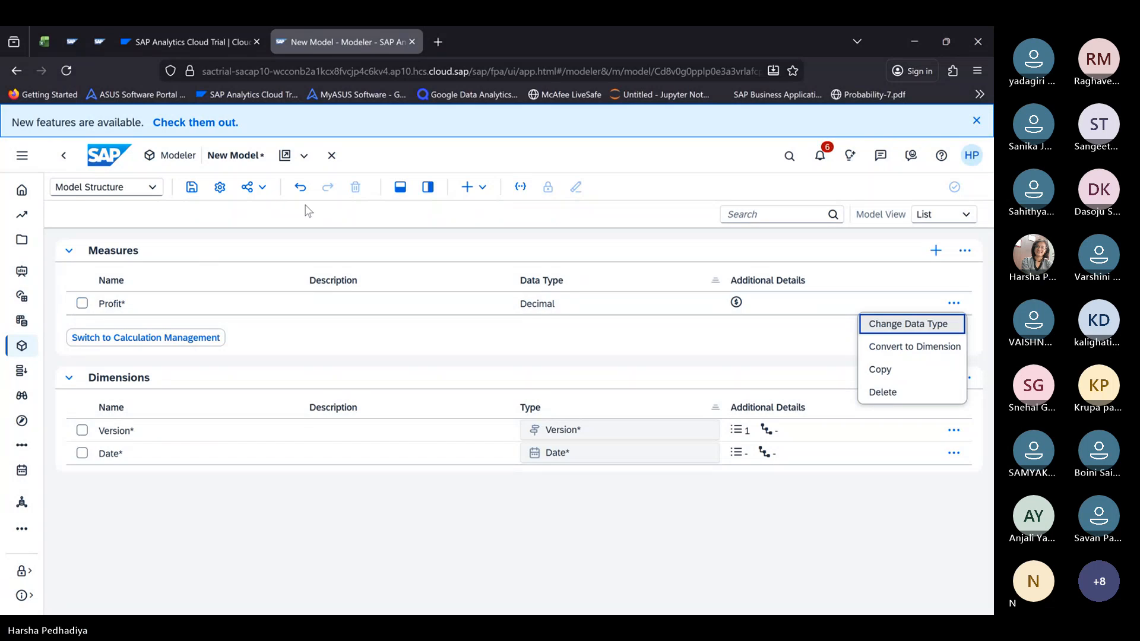
Step: Add a second measure to the model and check the validation details for the new model
click(469, 187)
click(491, 207)
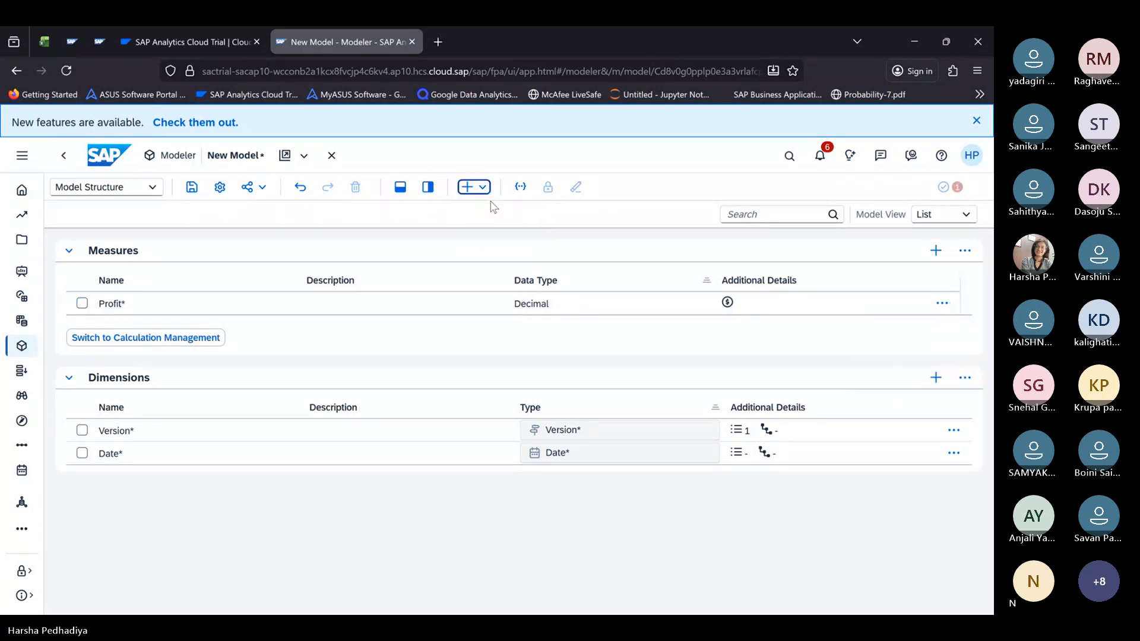
click(950, 187)
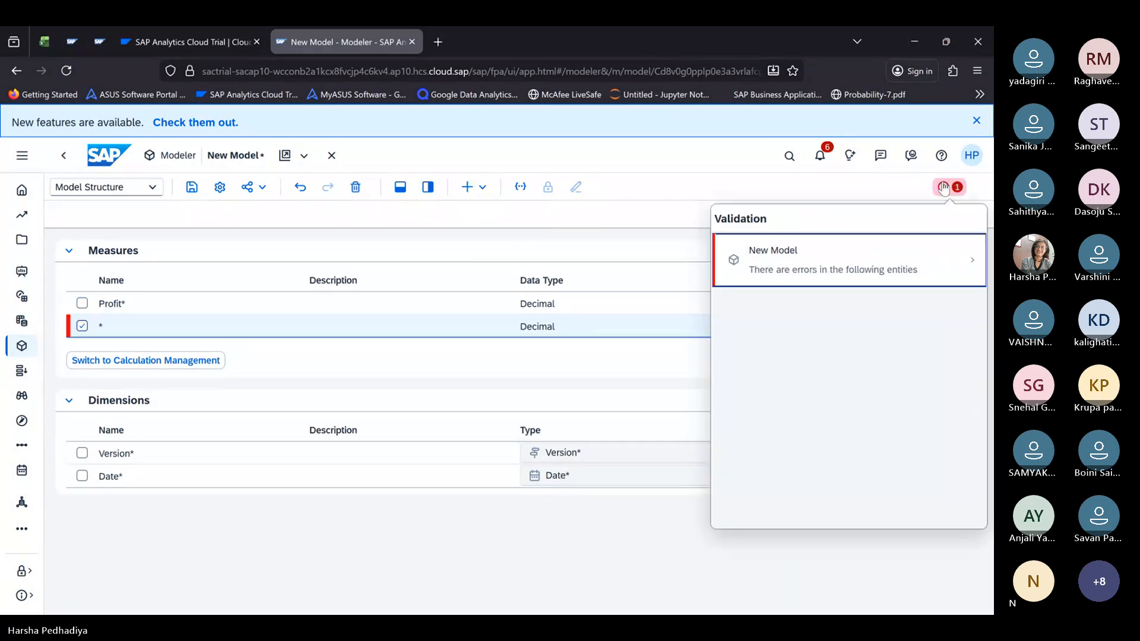
click(866, 252)
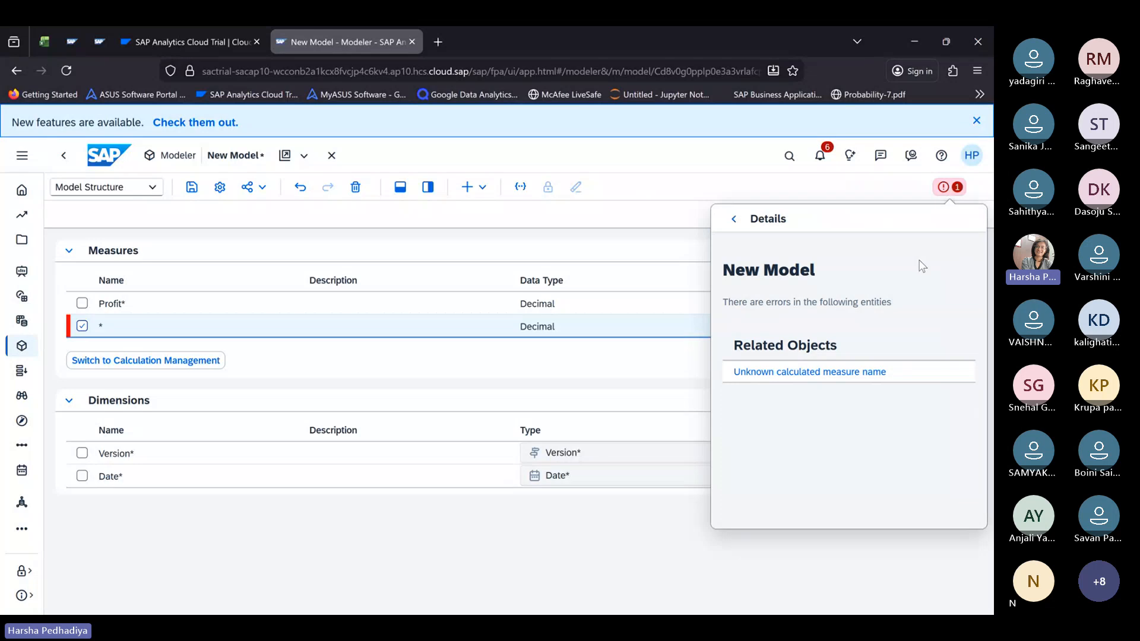
click(701, 185)
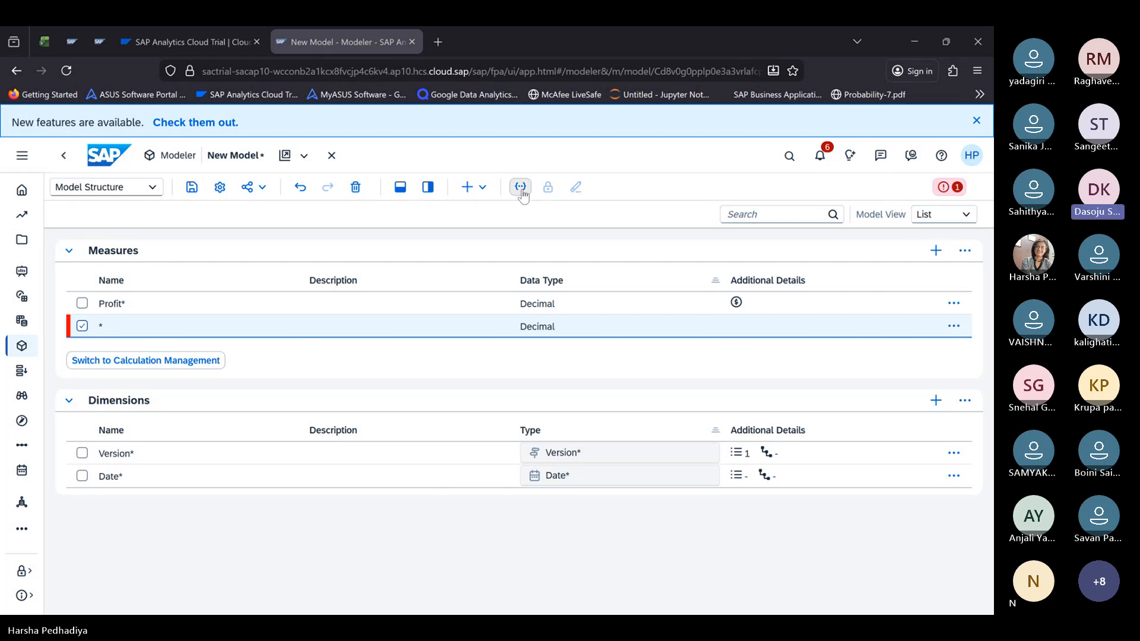
Step: Show the details of the new unnamed measure and name it Quantity
click(427, 190)
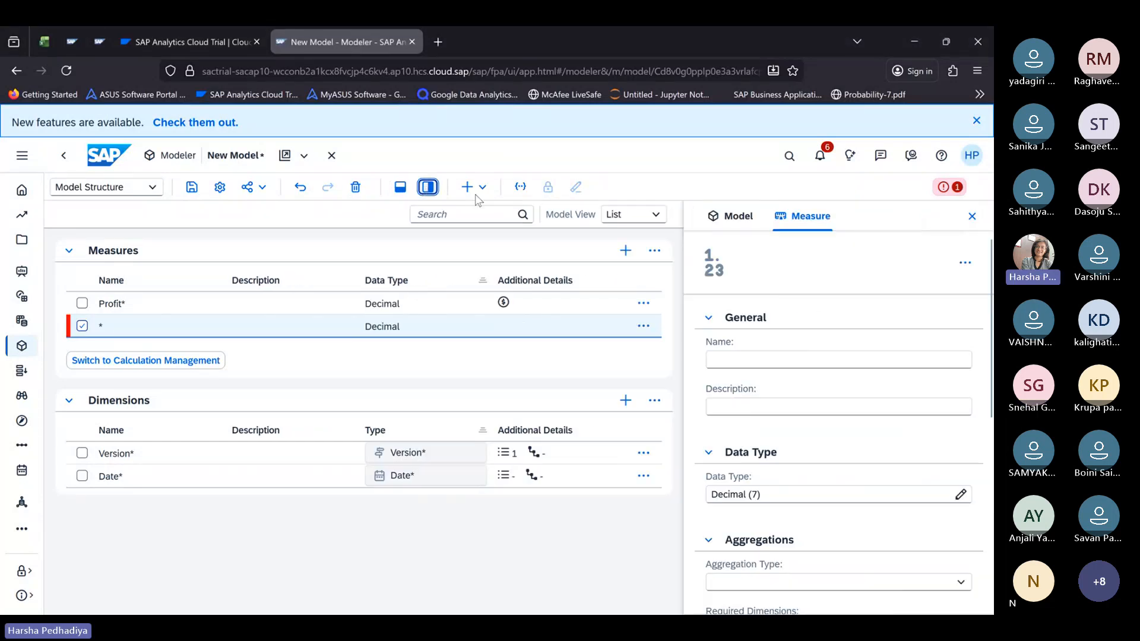
click(733, 364)
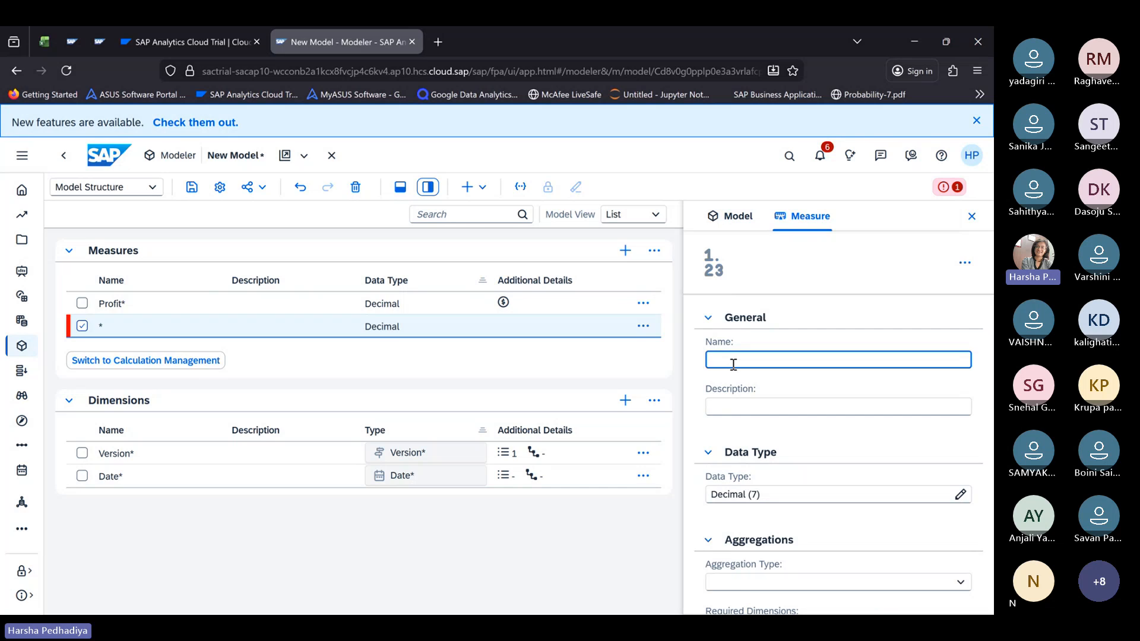
text(Q)
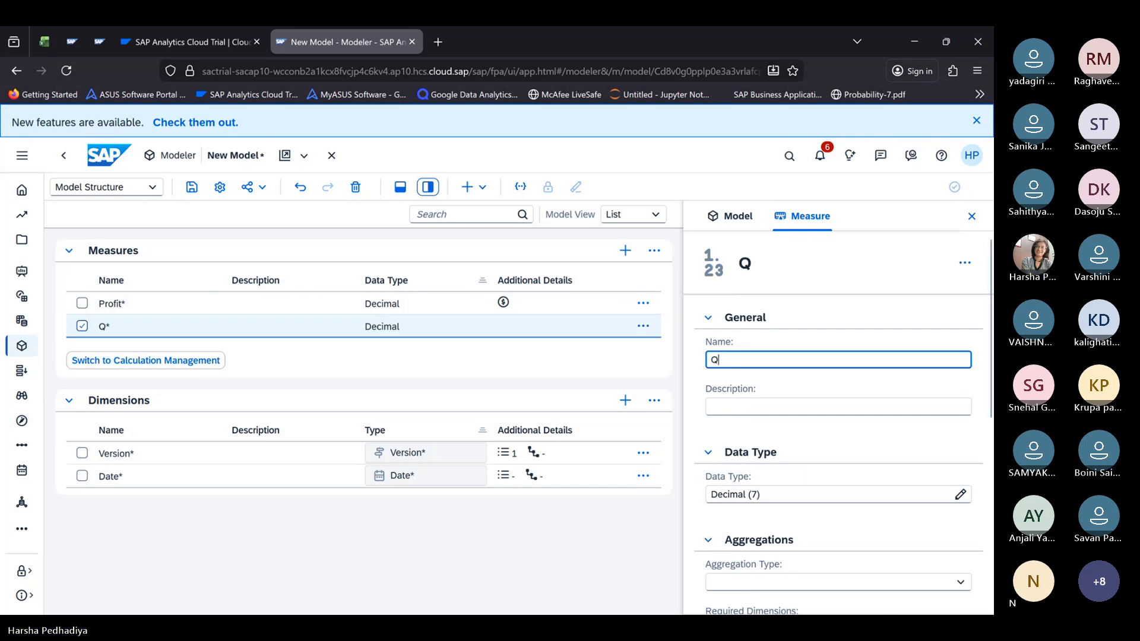
text(uantity)
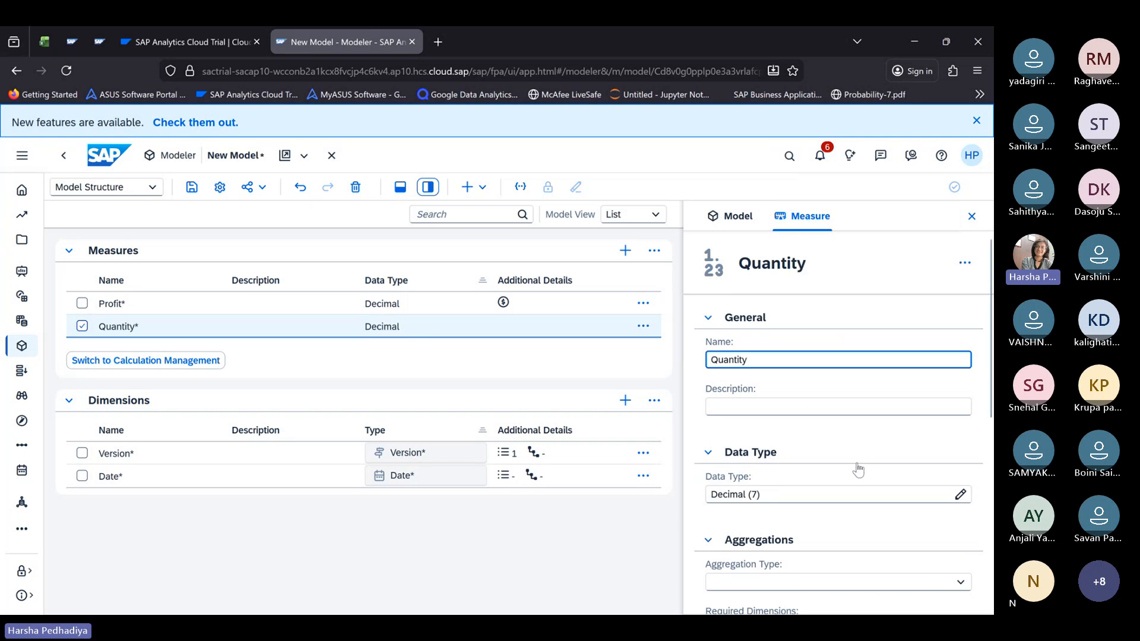
Step: Change the Quantity measure's data type to Integer
scroll(858, 469, down, 2)
click(833, 412)
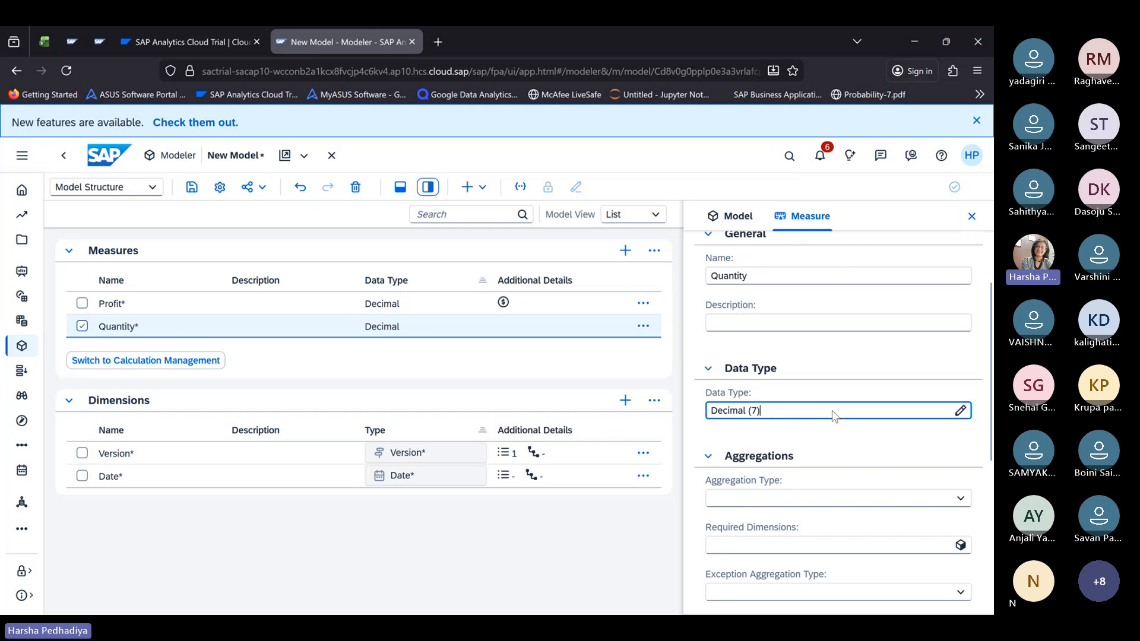
click(834, 415)
click(499, 339)
click(389, 384)
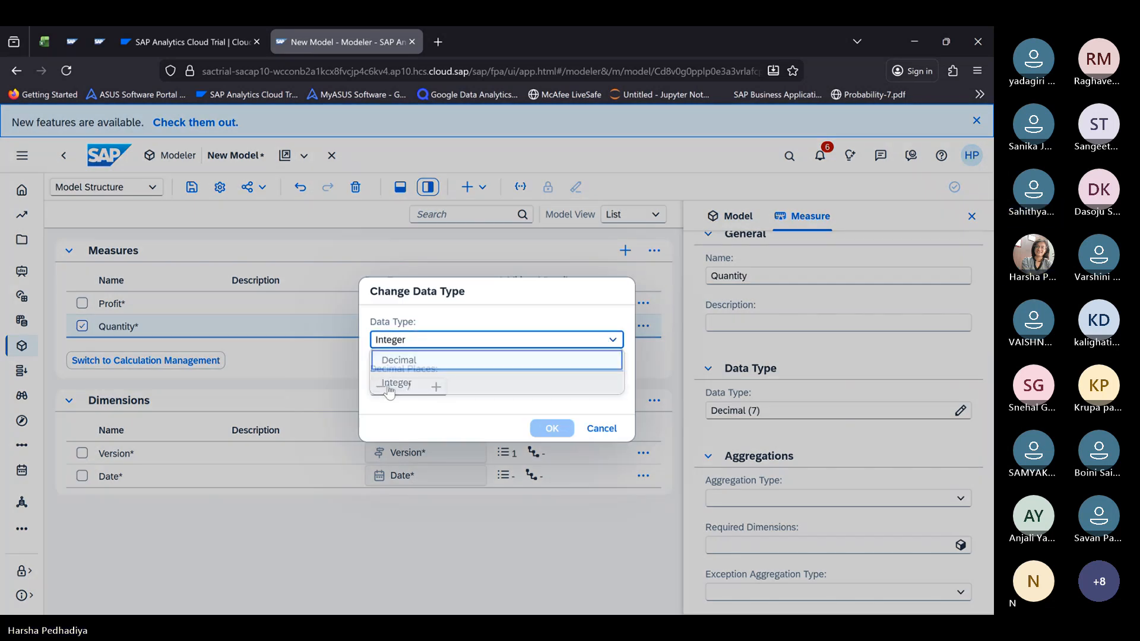
click(552, 428)
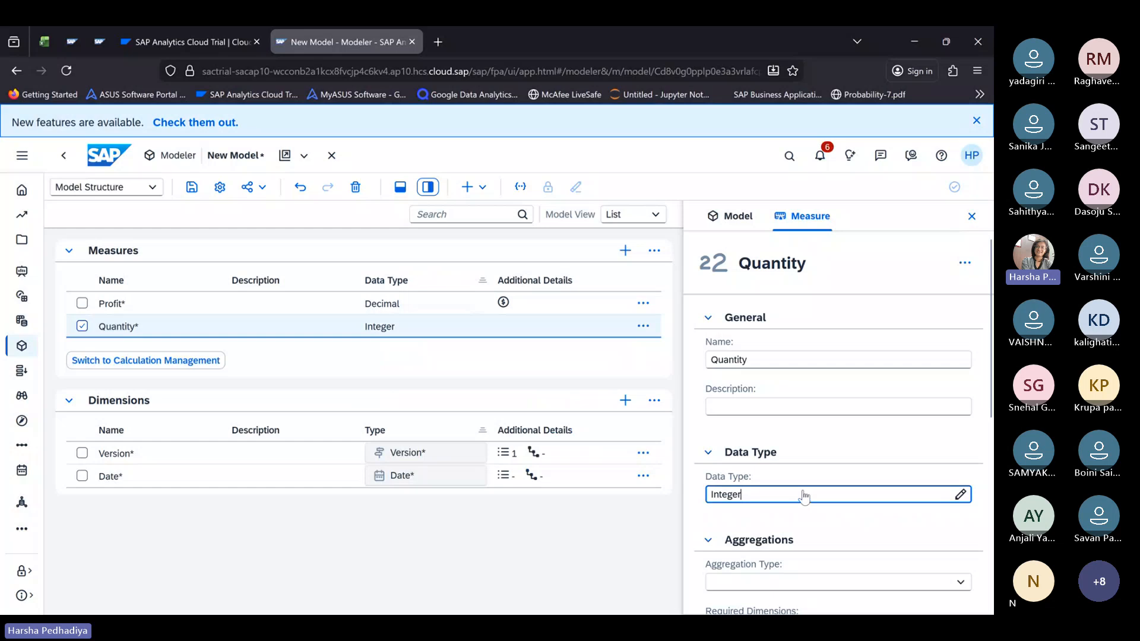
Step: Set the Quantity measure's unit type to Unit, keeping Fixed as the source of the unit
scroll(804, 496, down, 3)
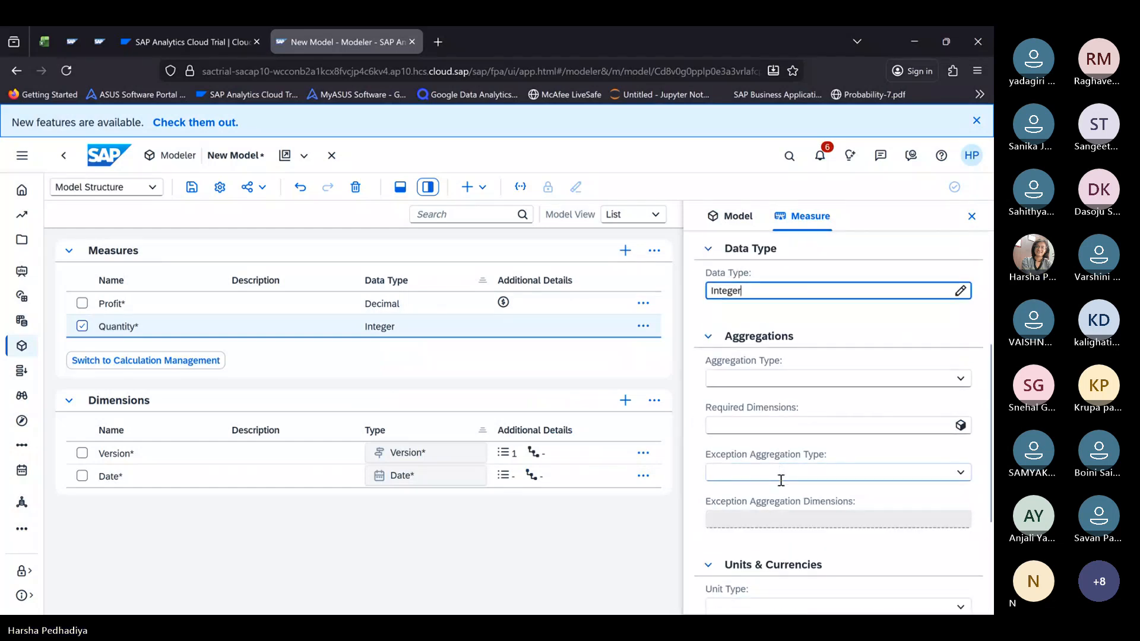
scroll(780, 480, down, 3)
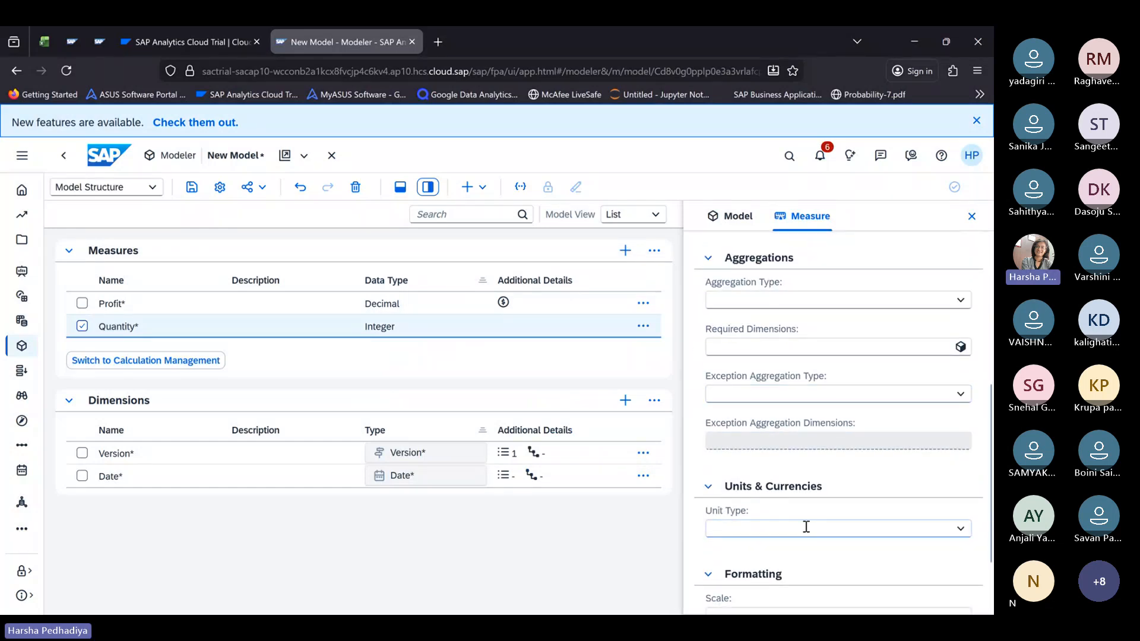
click(937, 457)
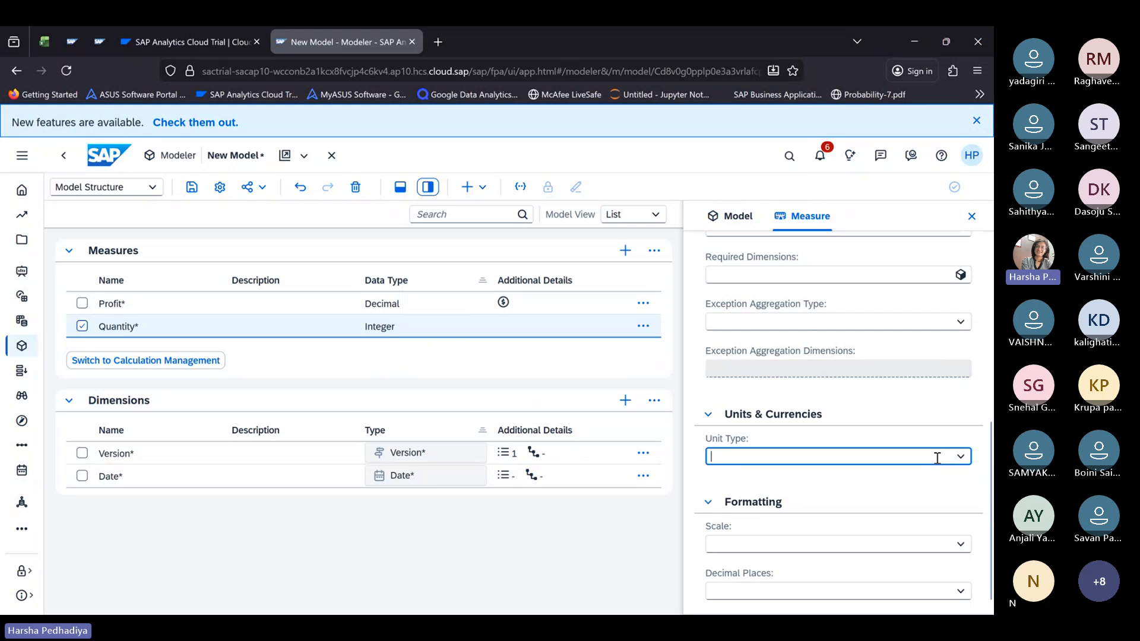
text(PC)
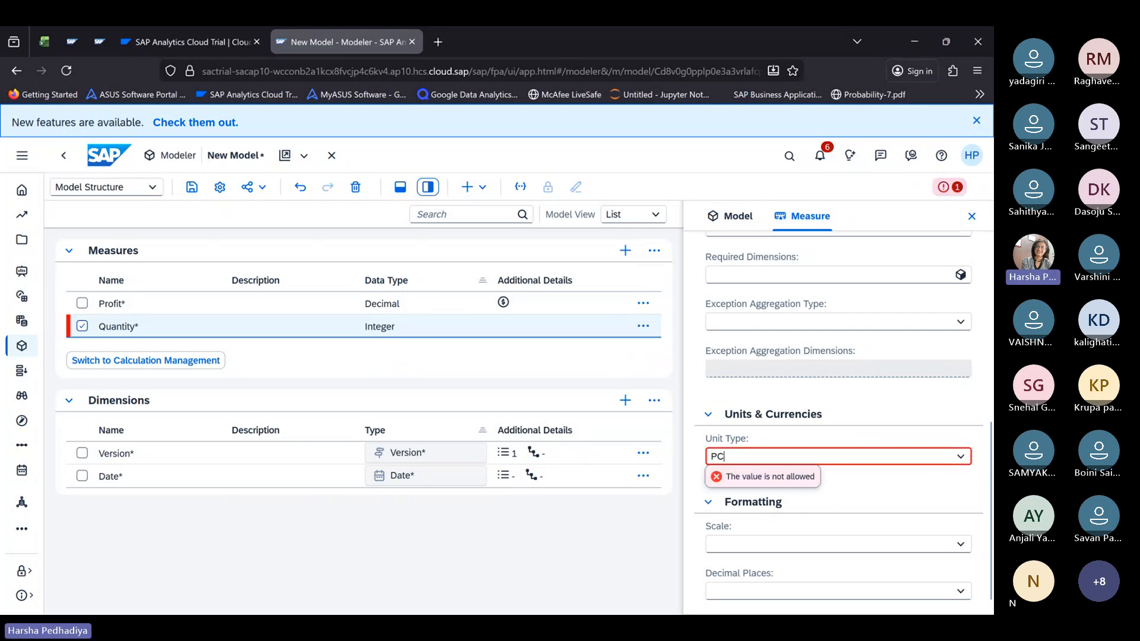
click(960, 465)
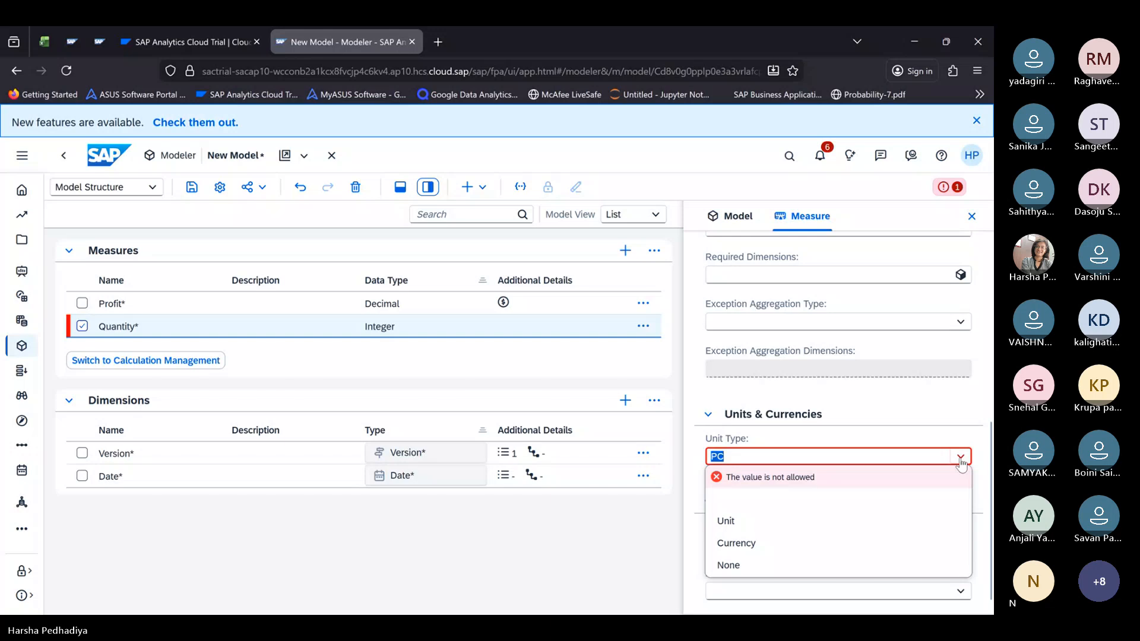
click(830, 515)
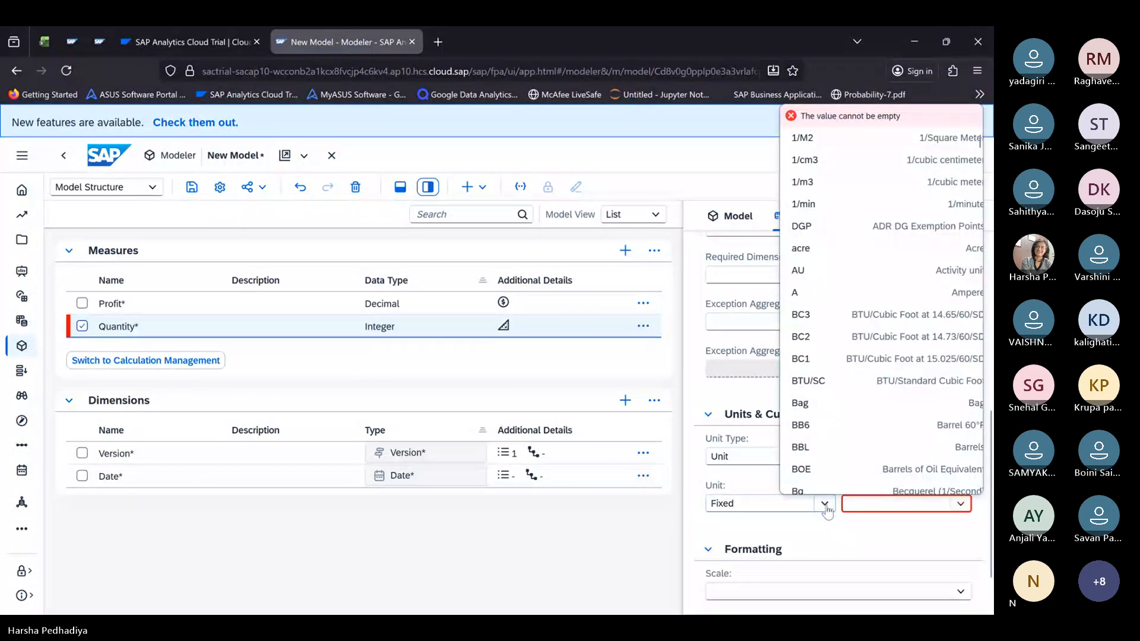
click(825, 505)
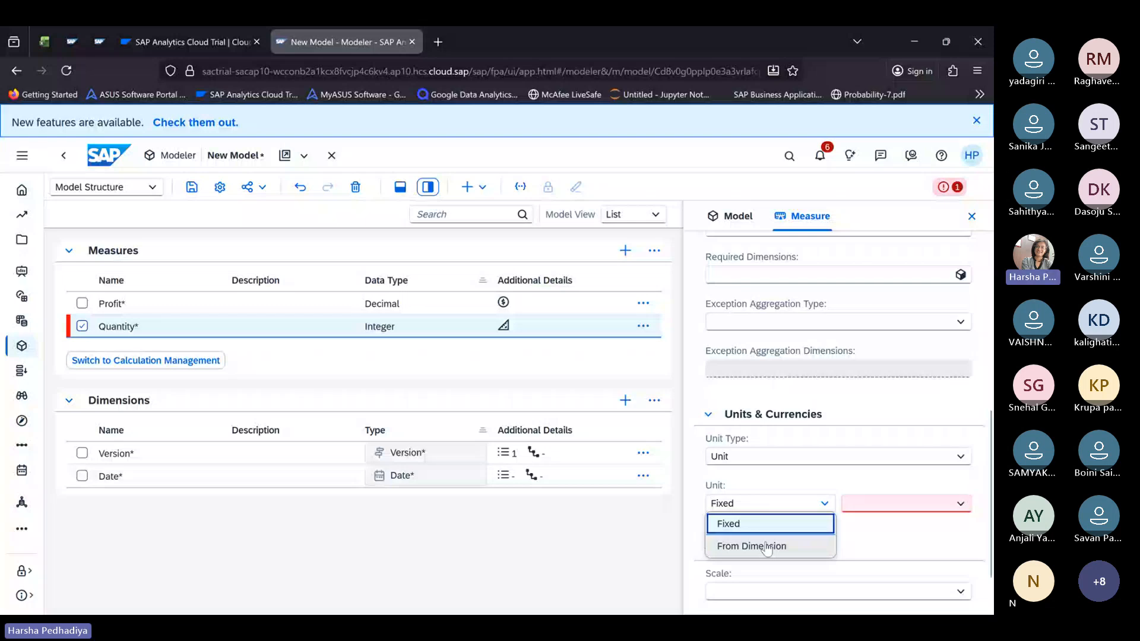
click(725, 559)
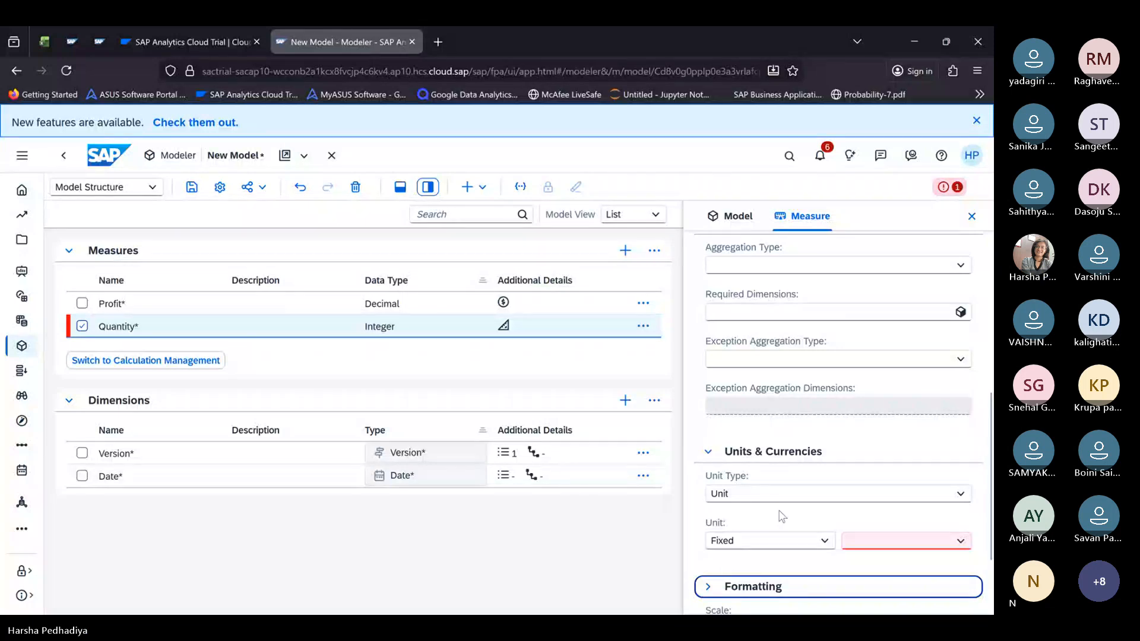
Step: Try to set the Quantity measure's decimal places to 2
scroll(781, 517, down, 2)
click(746, 579)
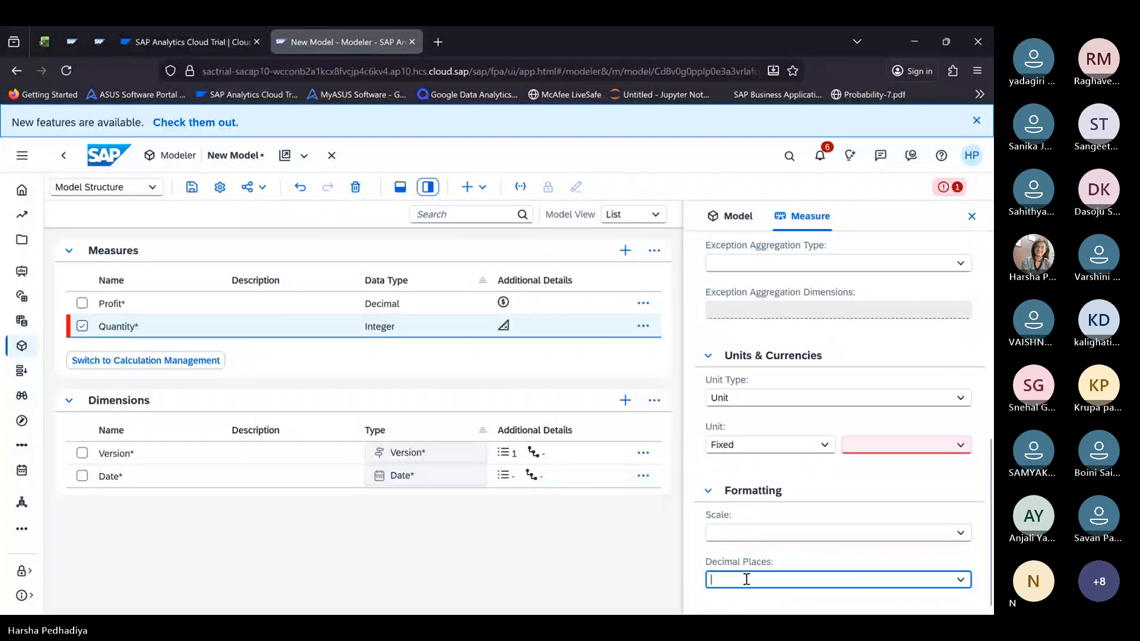
text(2)
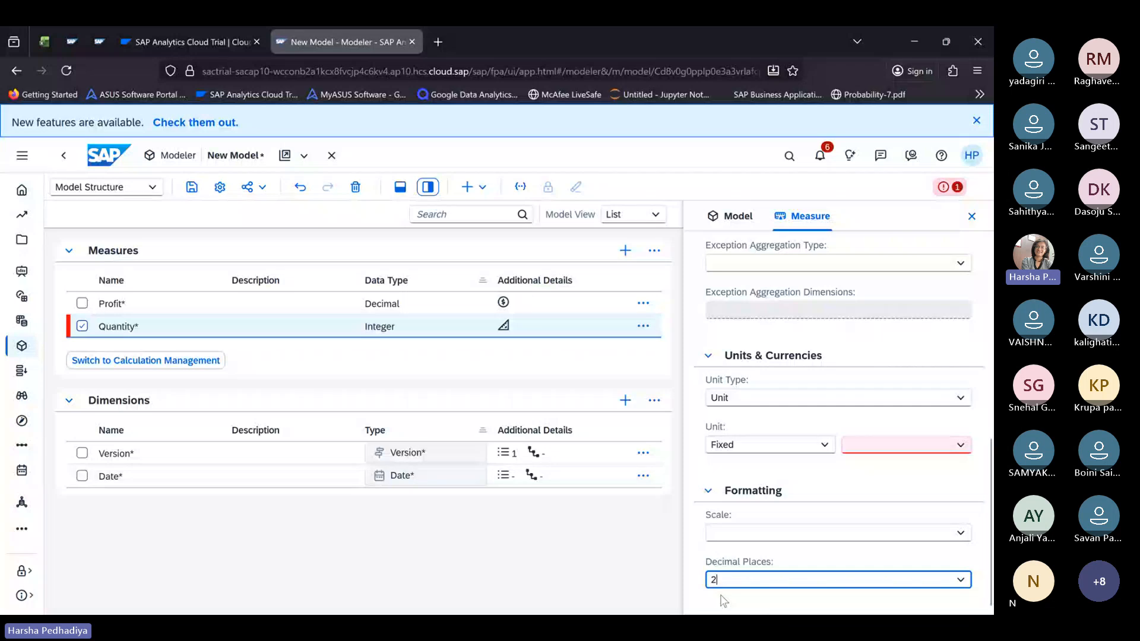
scroll(863, 490, up, 2)
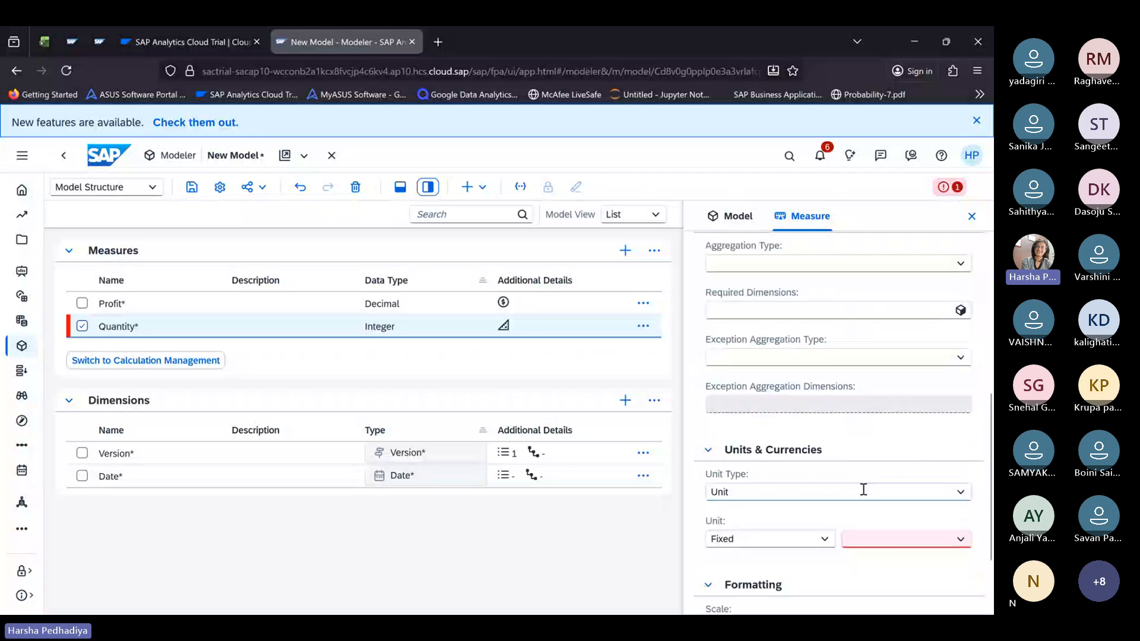
Step: Reselect Unit as the Quantity measure's unit type, review its settings and close the measure details
scroll(863, 490, up, 1)
double_click(775, 514)
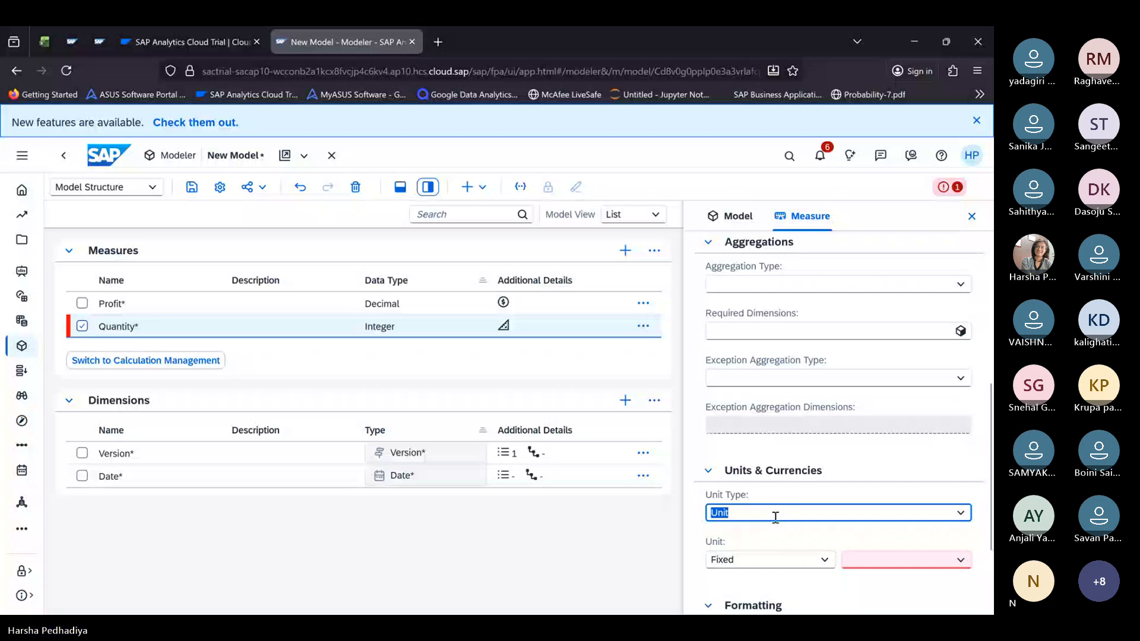
click(775, 514)
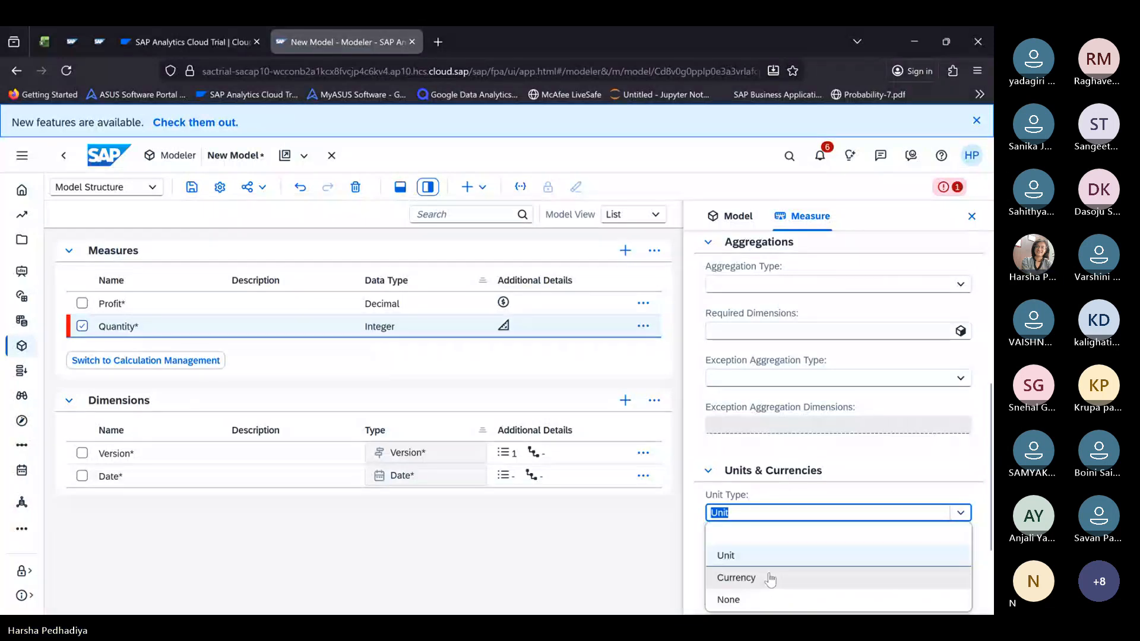
click(721, 558)
scroll(836, 512, down, 2)
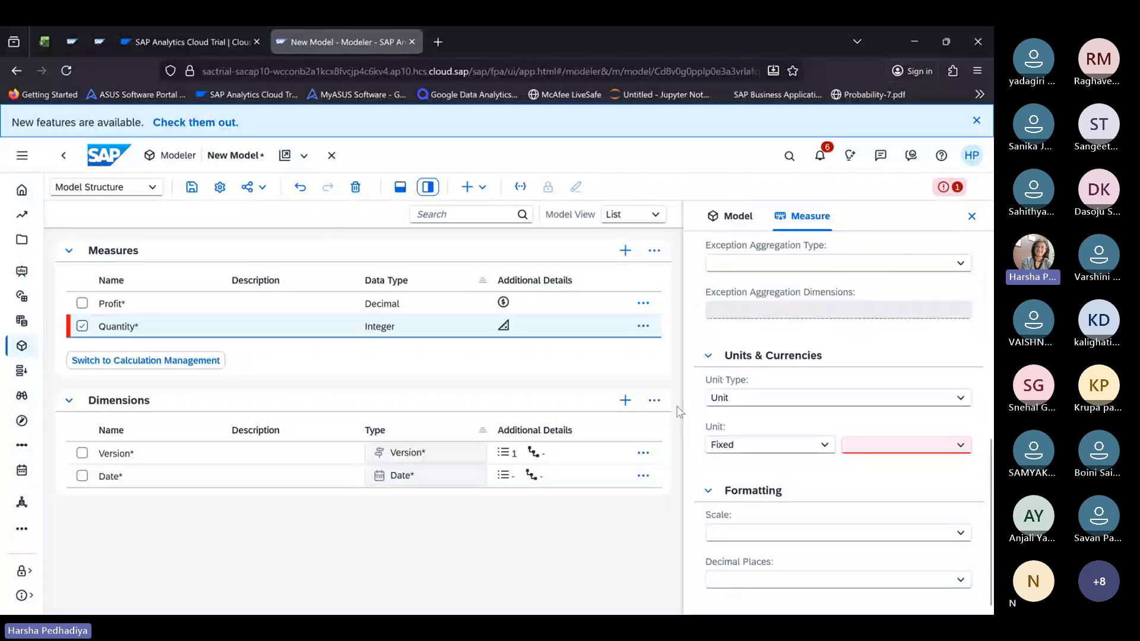
scroll(788, 377, up, 7)
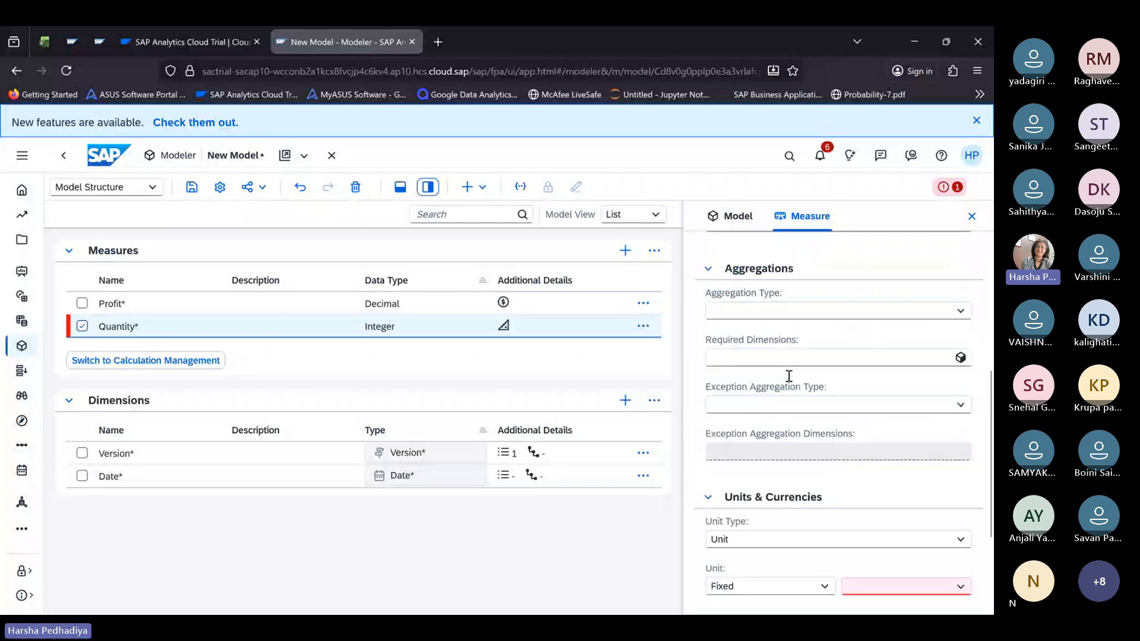
click(971, 216)
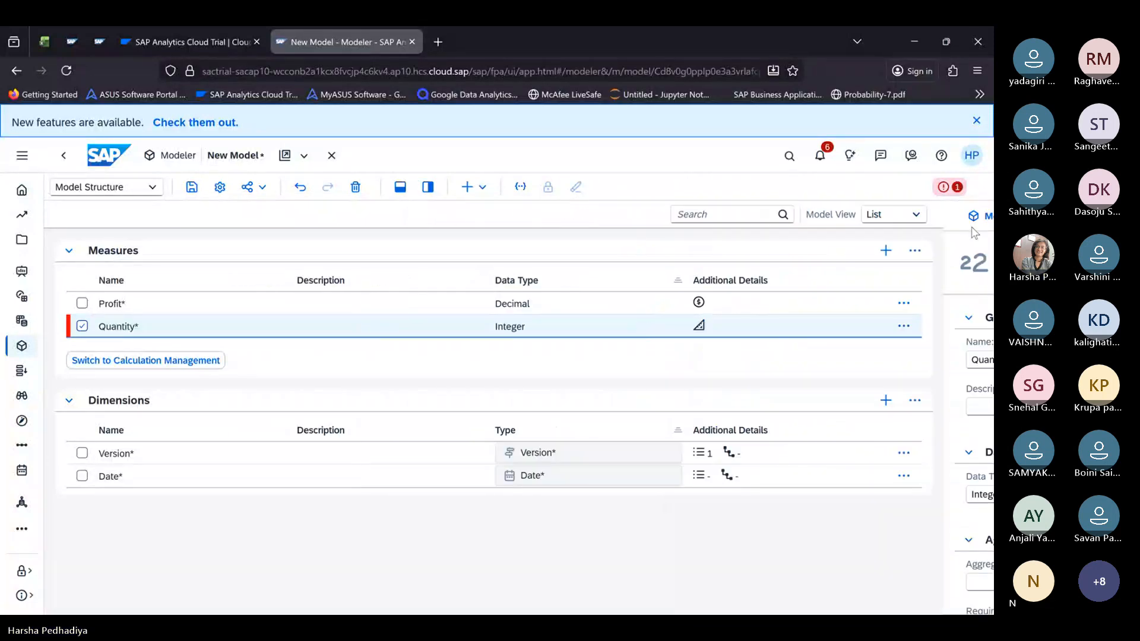
Step: Add a third measure to the model and name it Discount
click(468, 187)
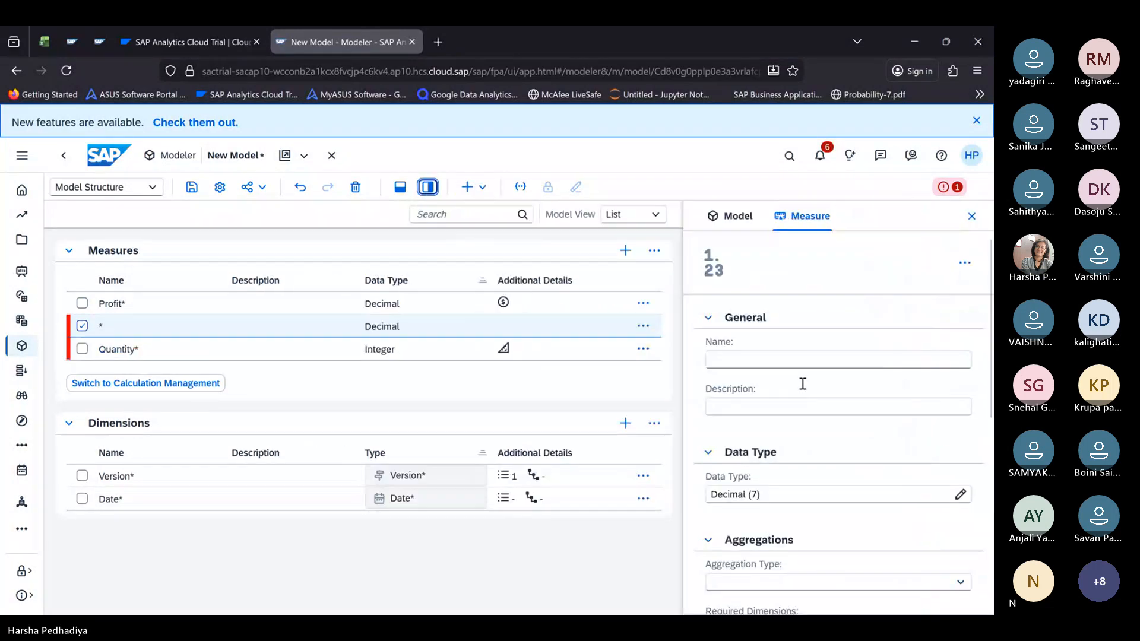
click(757, 361)
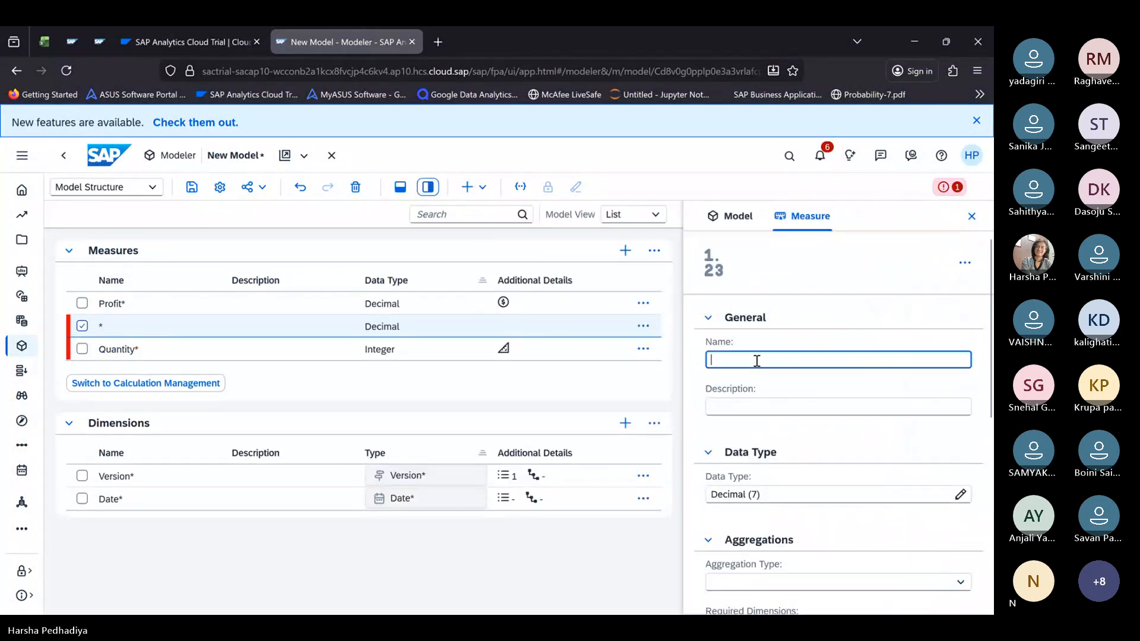
text(Discou)
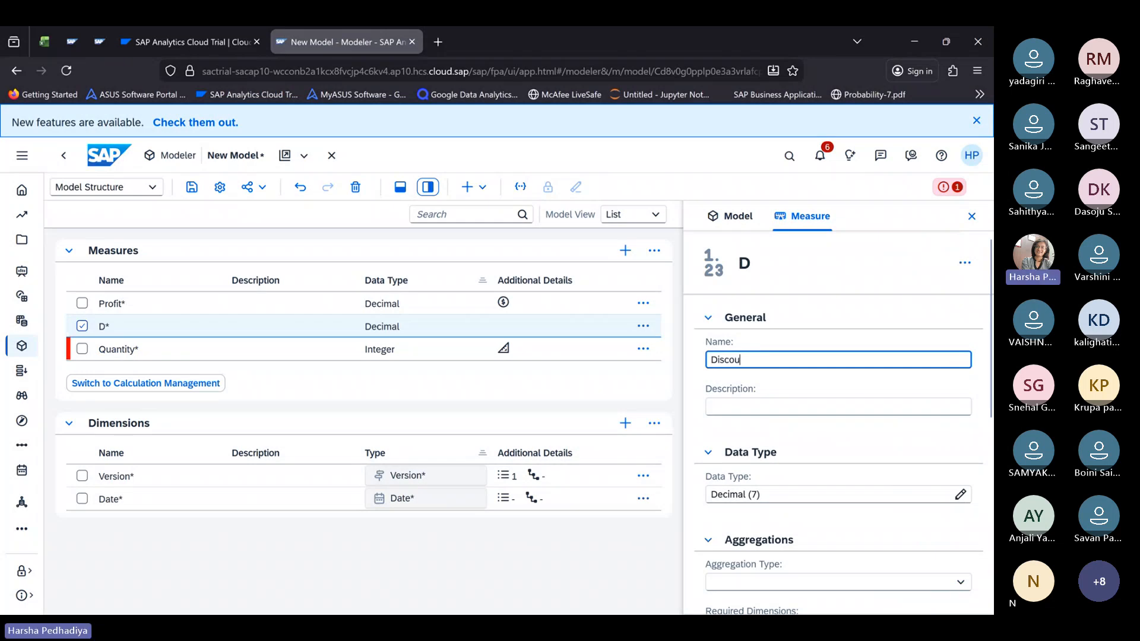
text(nt)
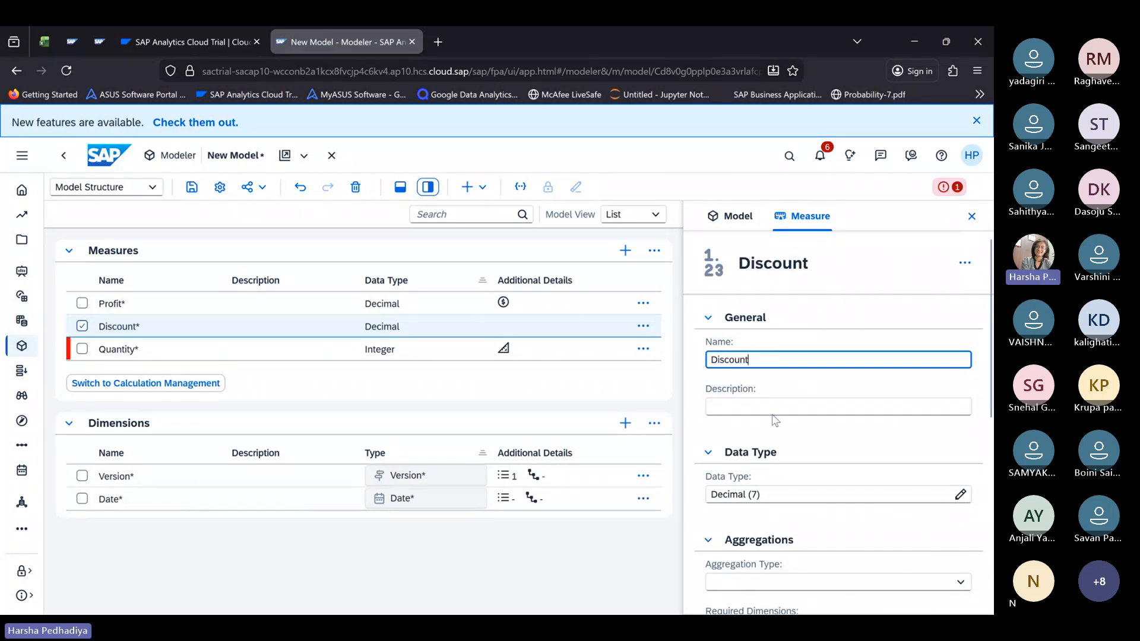
Step: Change the Discount measure's data type to Integer
scroll(755, 456, down, 1)
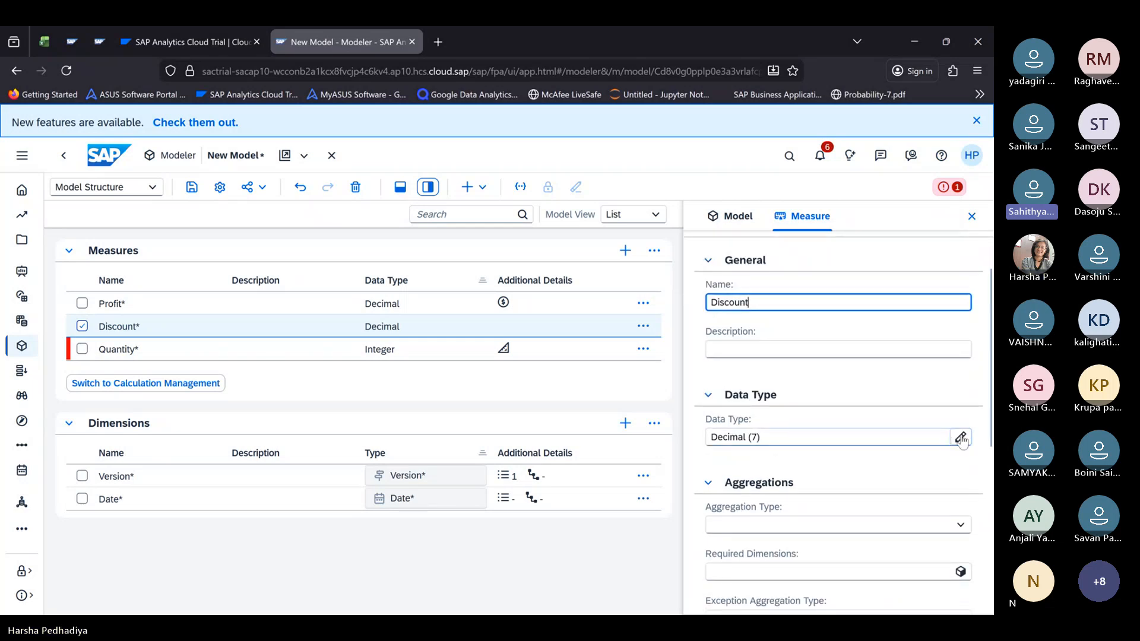
click(961, 438)
click(405, 383)
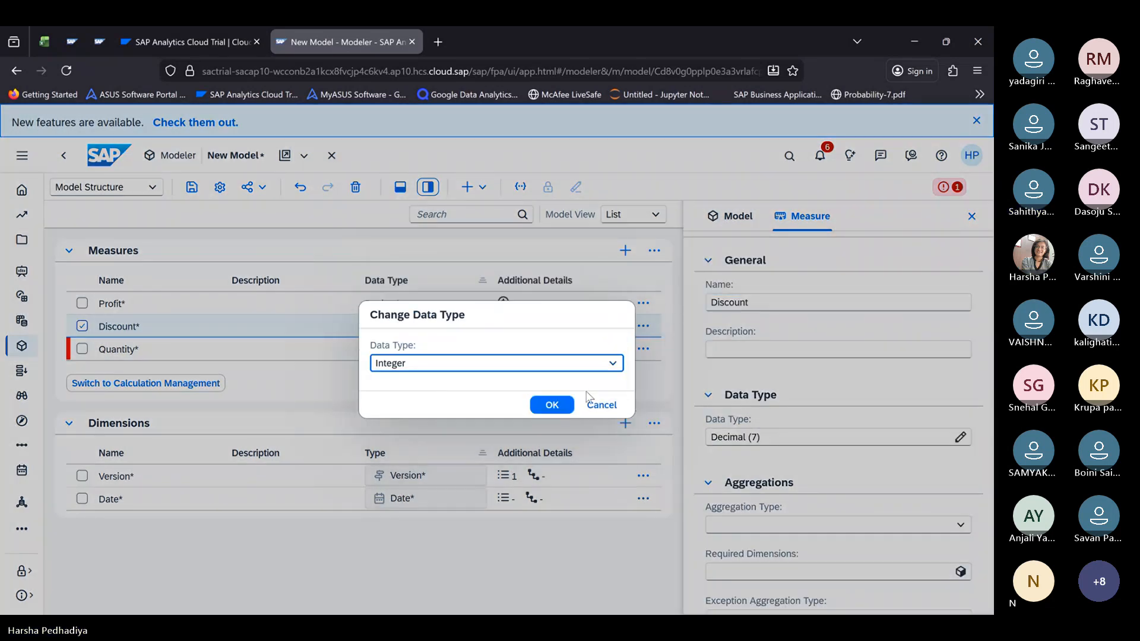
click(551, 405)
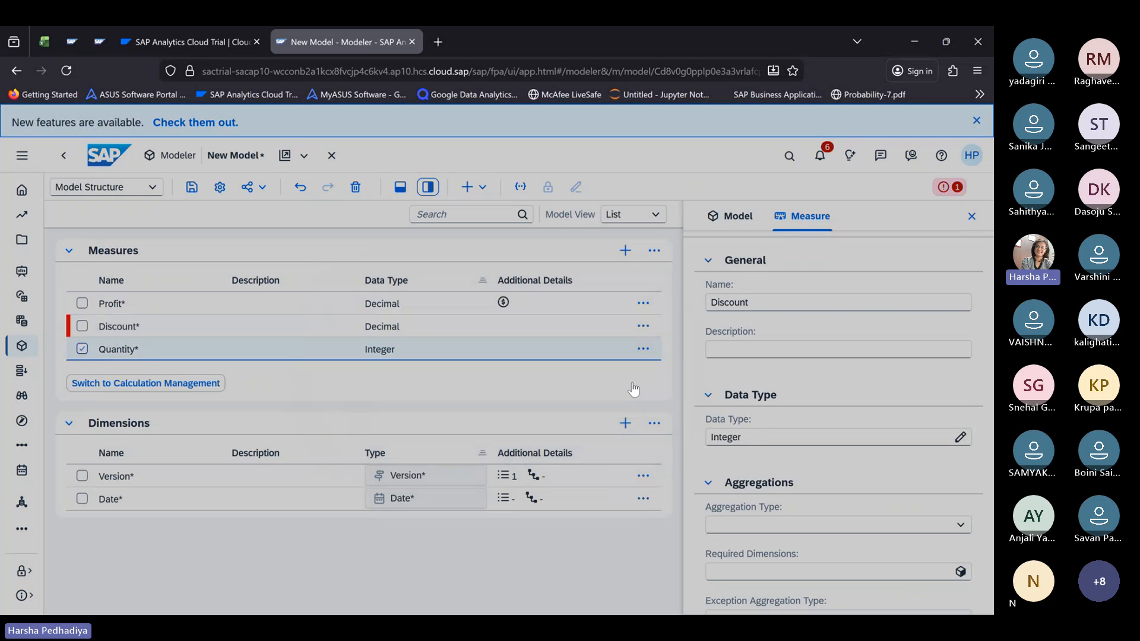
Step: Set the Discount measure's unit type to Unit and close the measure details
scroll(885, 509, down, 5)
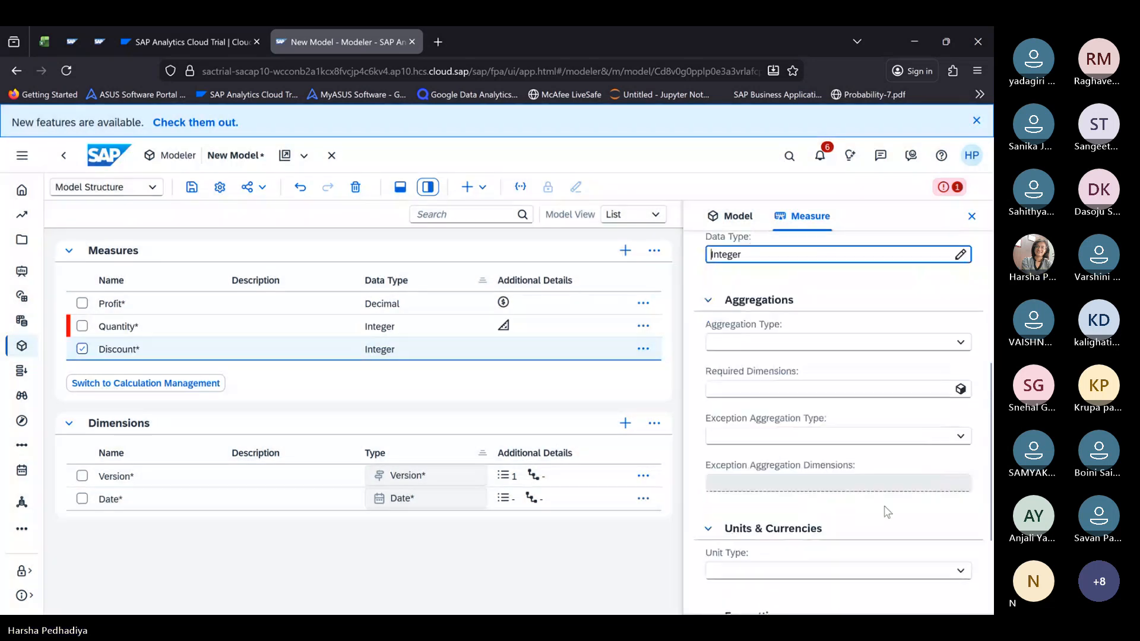
click(952, 446)
click(734, 490)
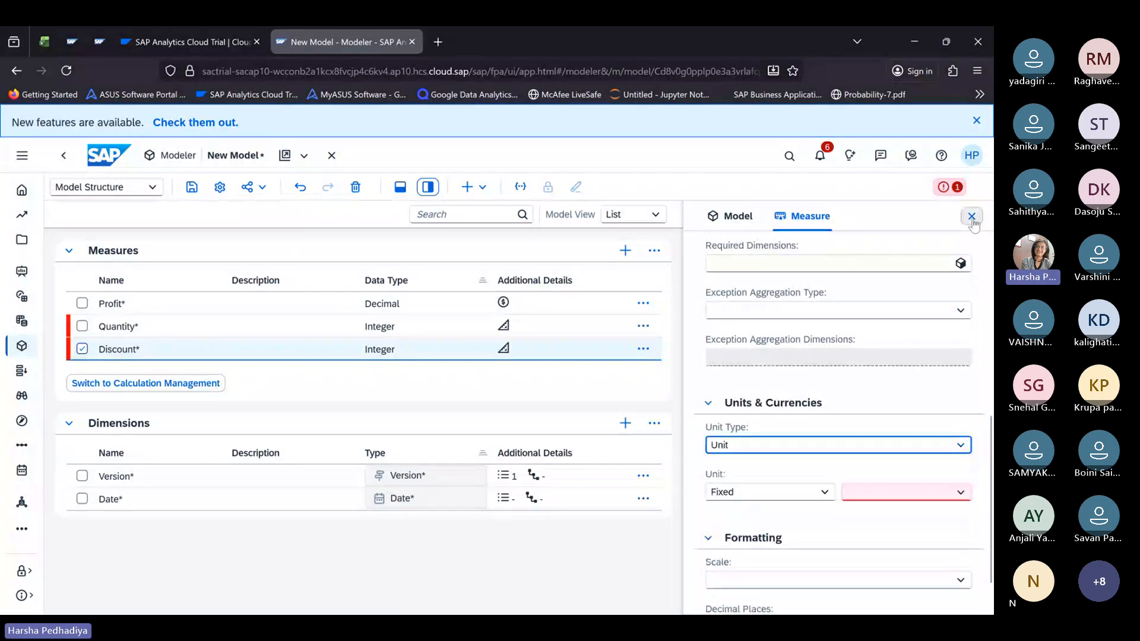
click(971, 216)
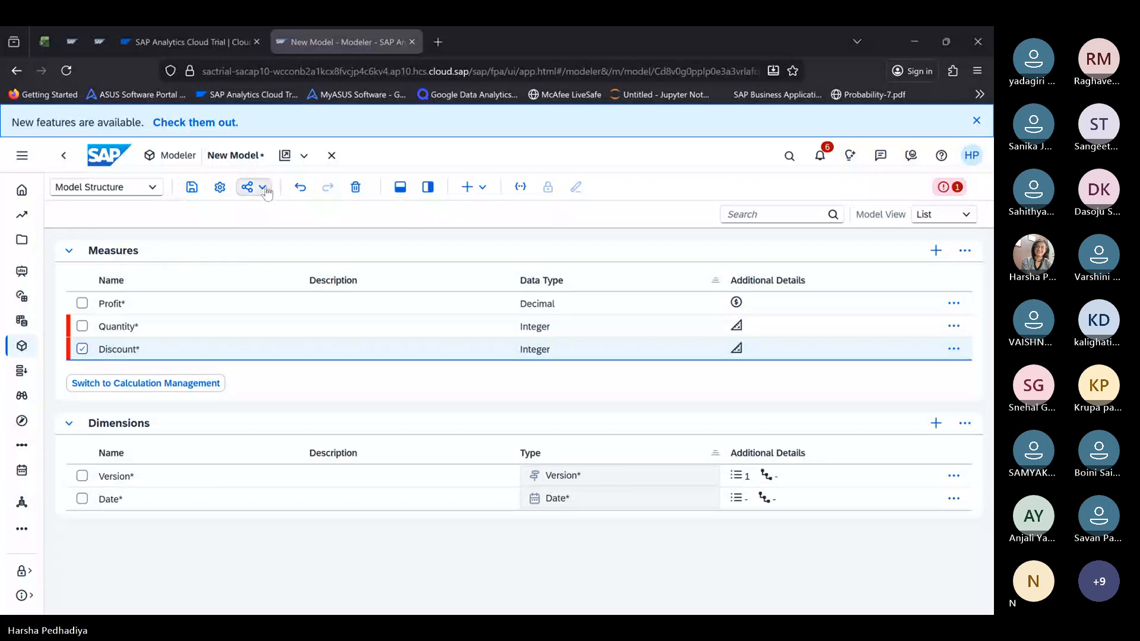
Step: Try to save the model, check the validation details and show the properties of the affected Quantity measure
click(191, 188)
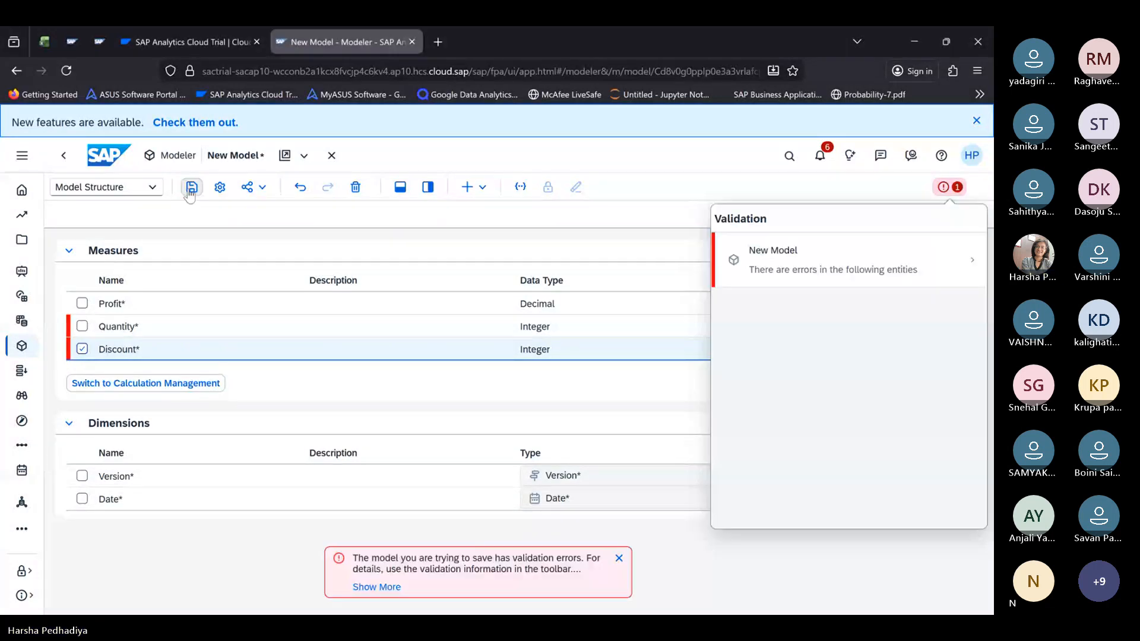
click(902, 259)
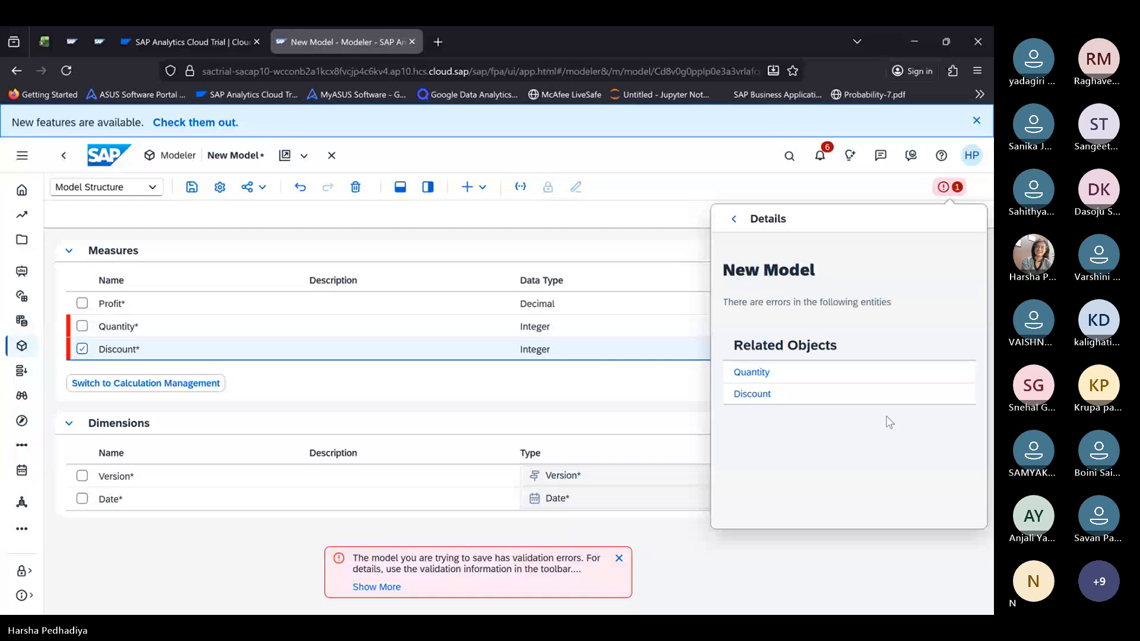
click(751, 372)
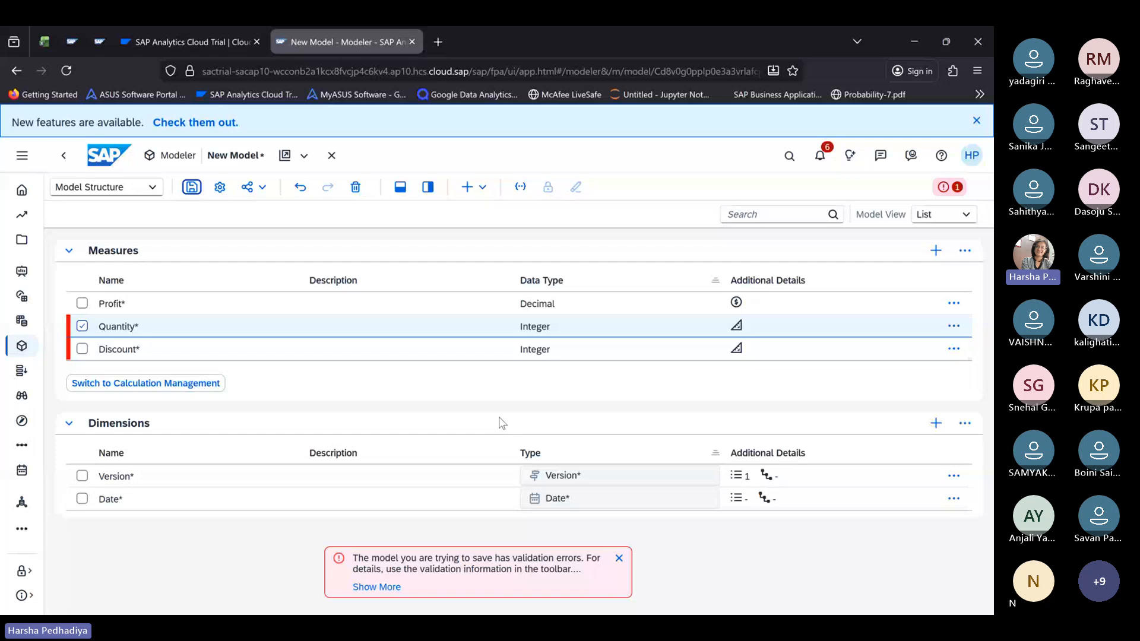
click(429, 188)
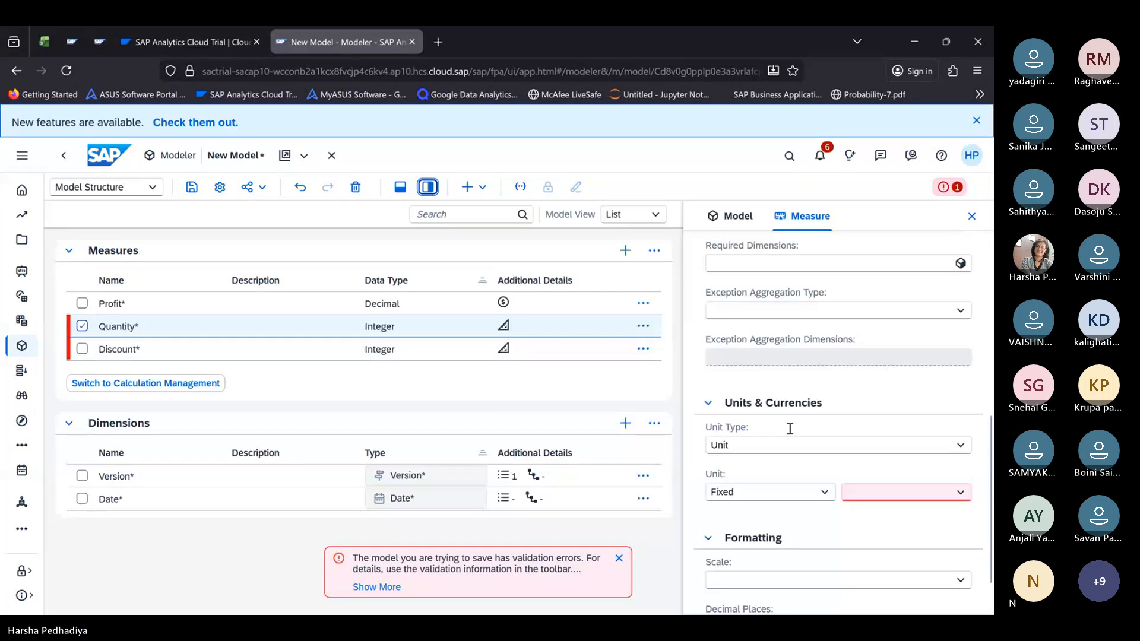
click(865, 492)
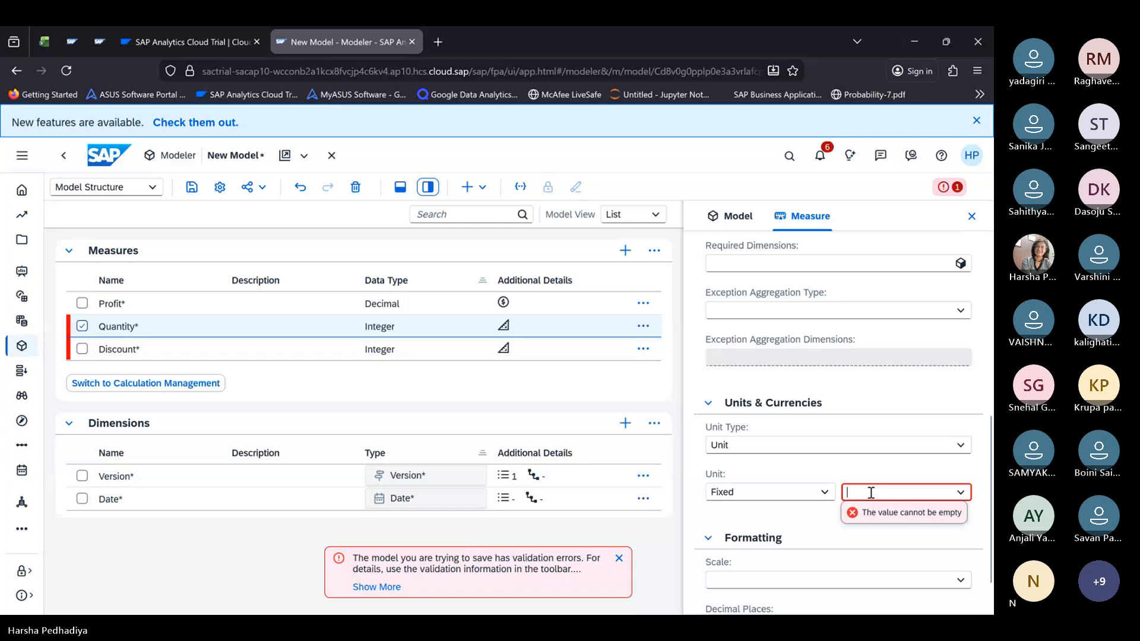
text(2)
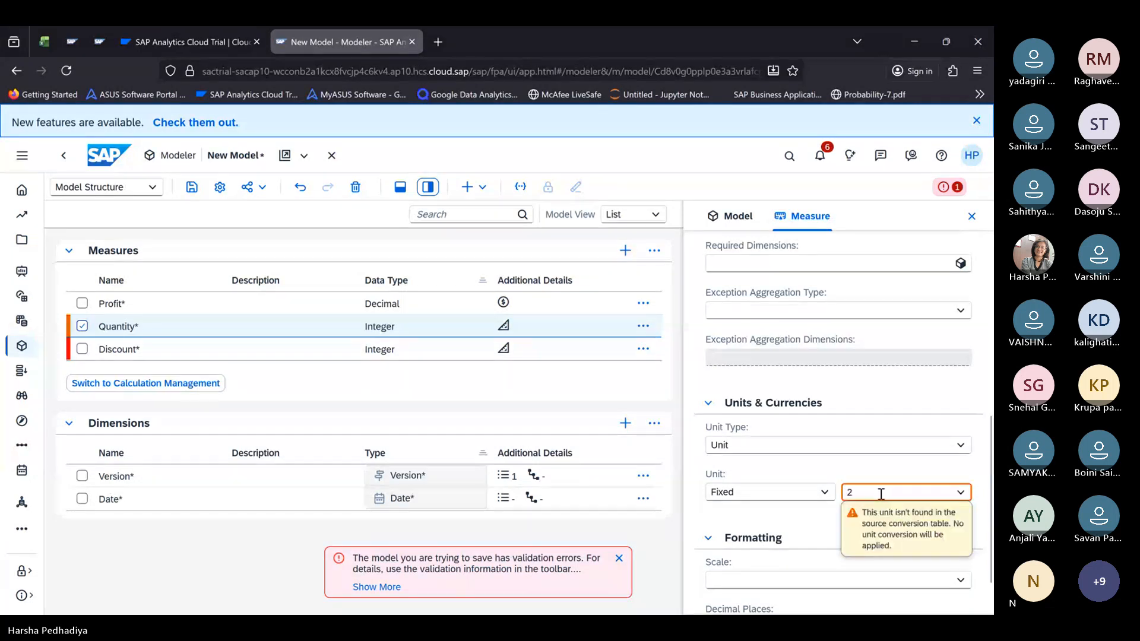
key(BackSpace)
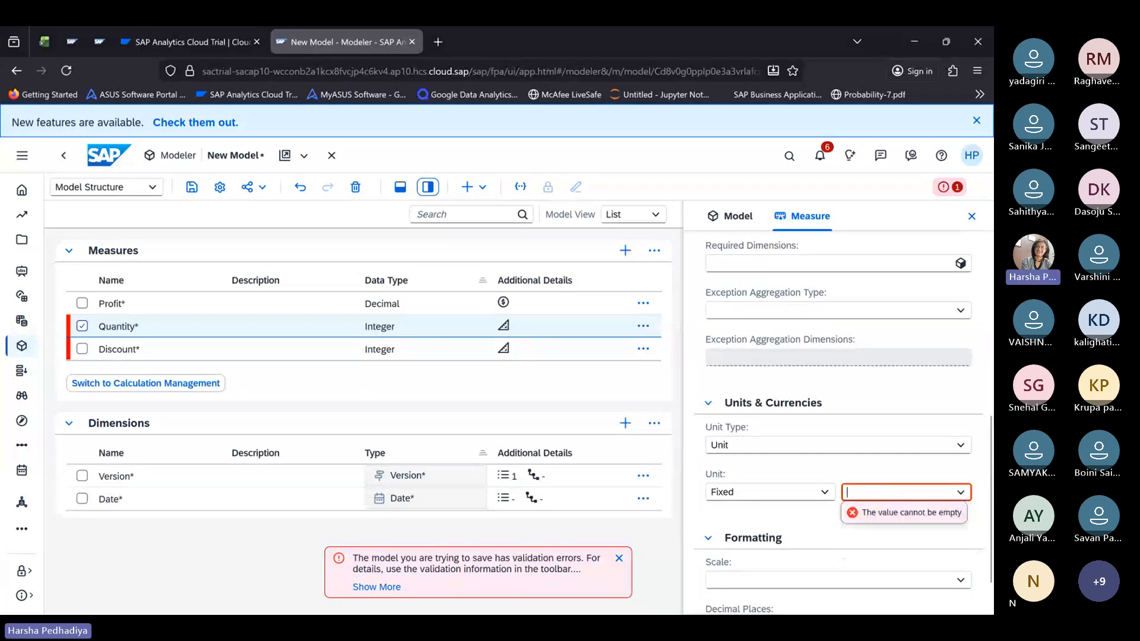
Step: Change the source of the Quantity measure's unit to From Dimension
scroll(797, 446, down, 1)
click(797, 446)
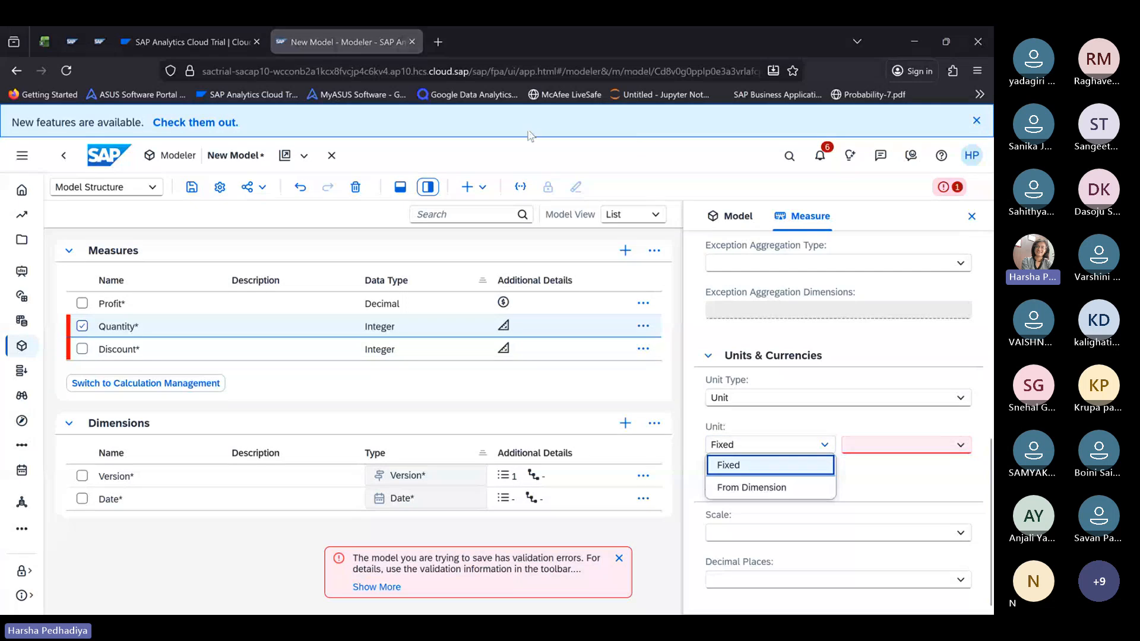
click(772, 488)
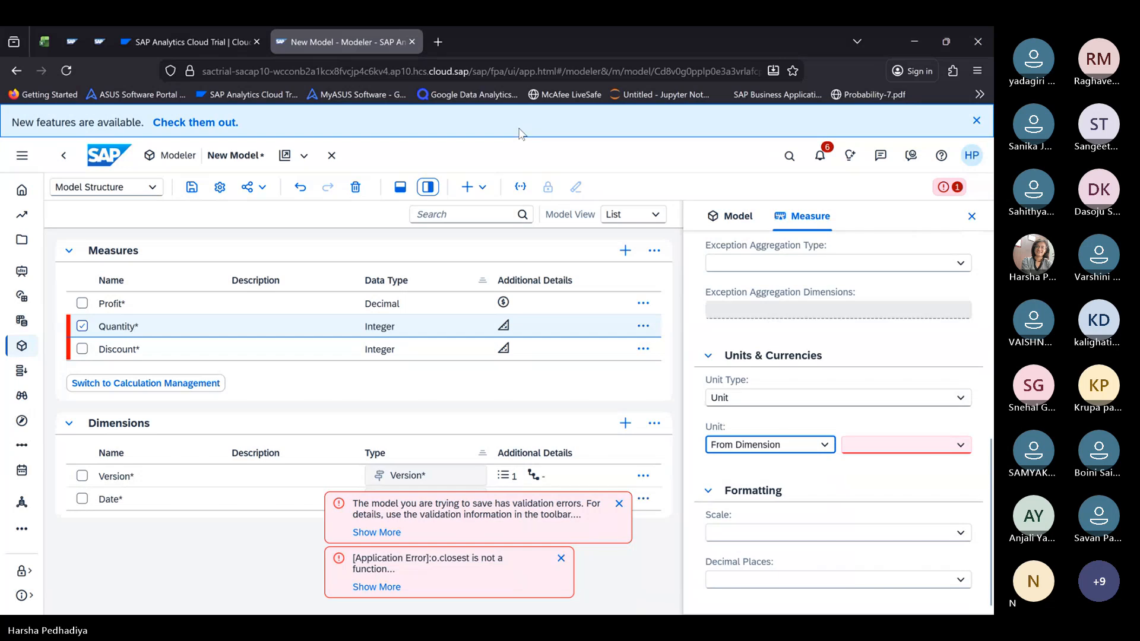
Step: Dismiss the error messages, set the Quantity measure's unit type to None and close its details
click(619, 504)
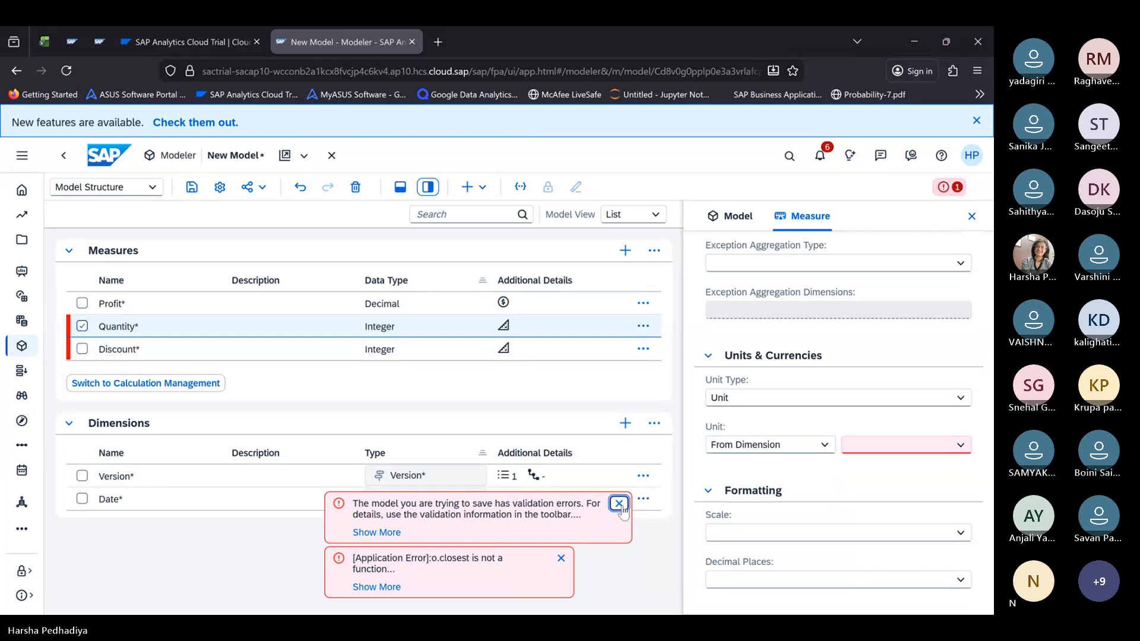
click(619, 504)
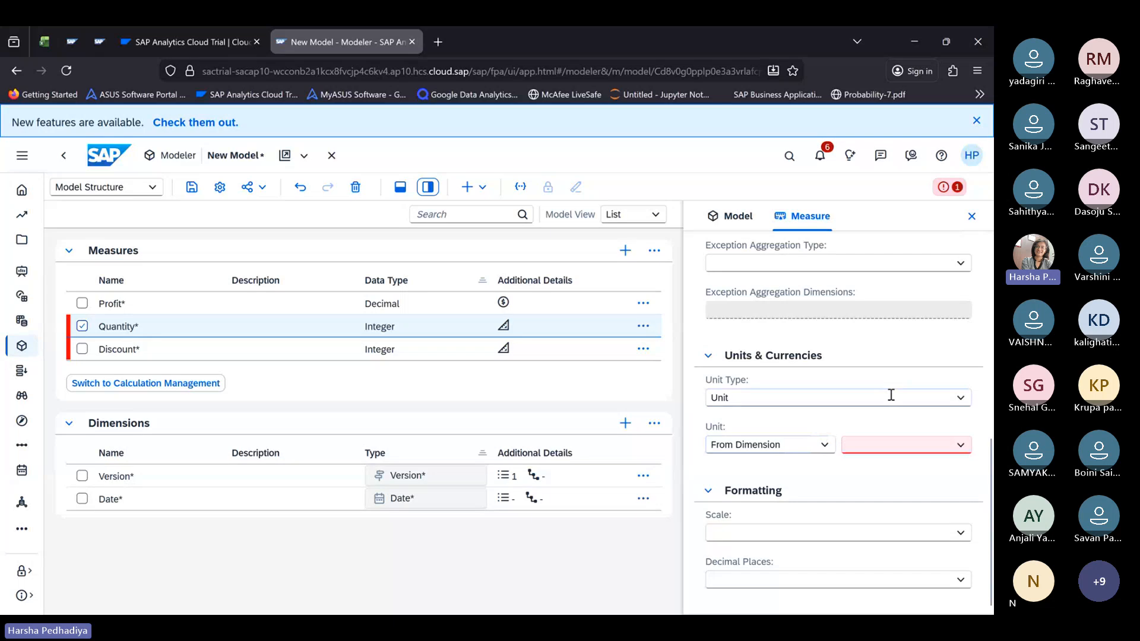
click(944, 394)
click(944, 396)
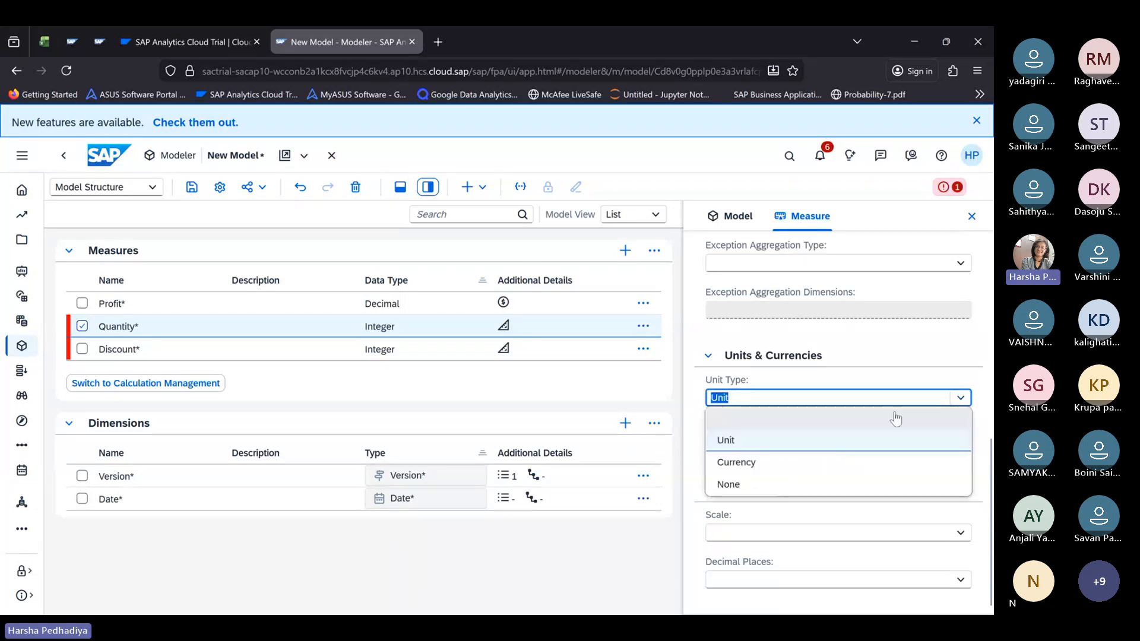
click(729, 484)
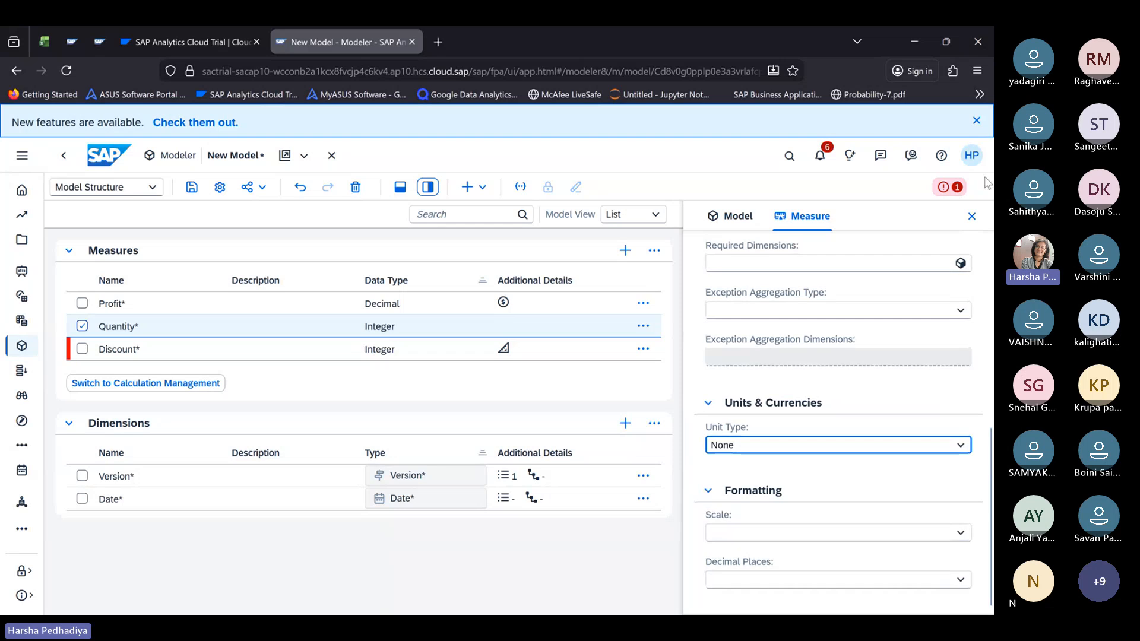
click(972, 217)
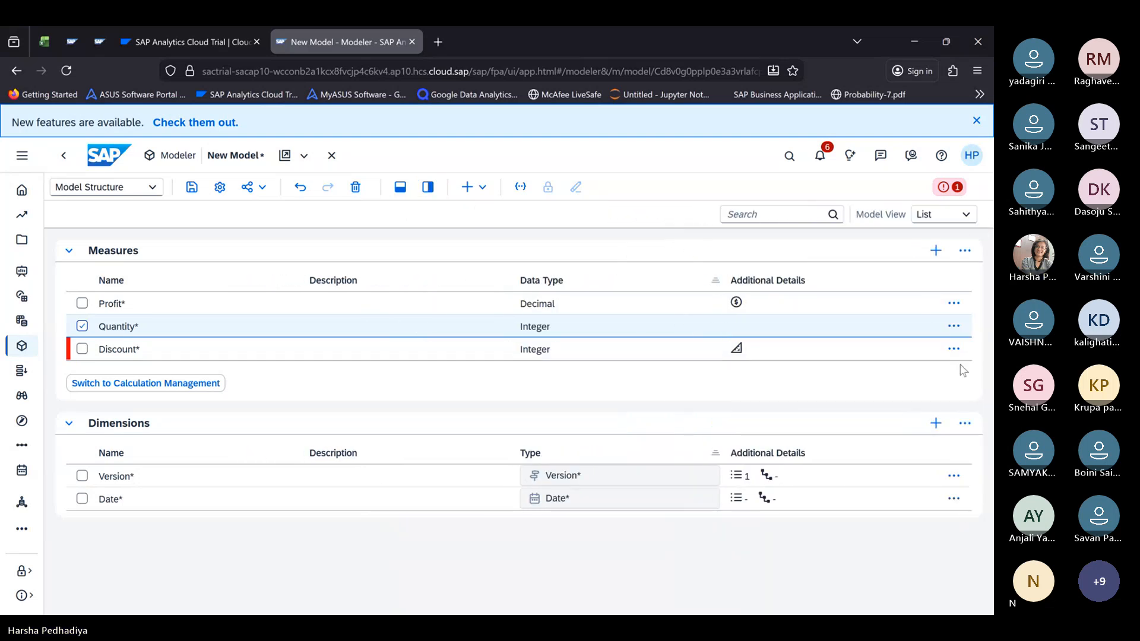
Step: Set the Discount measure's unit type to None and close the measure details
click(952, 350)
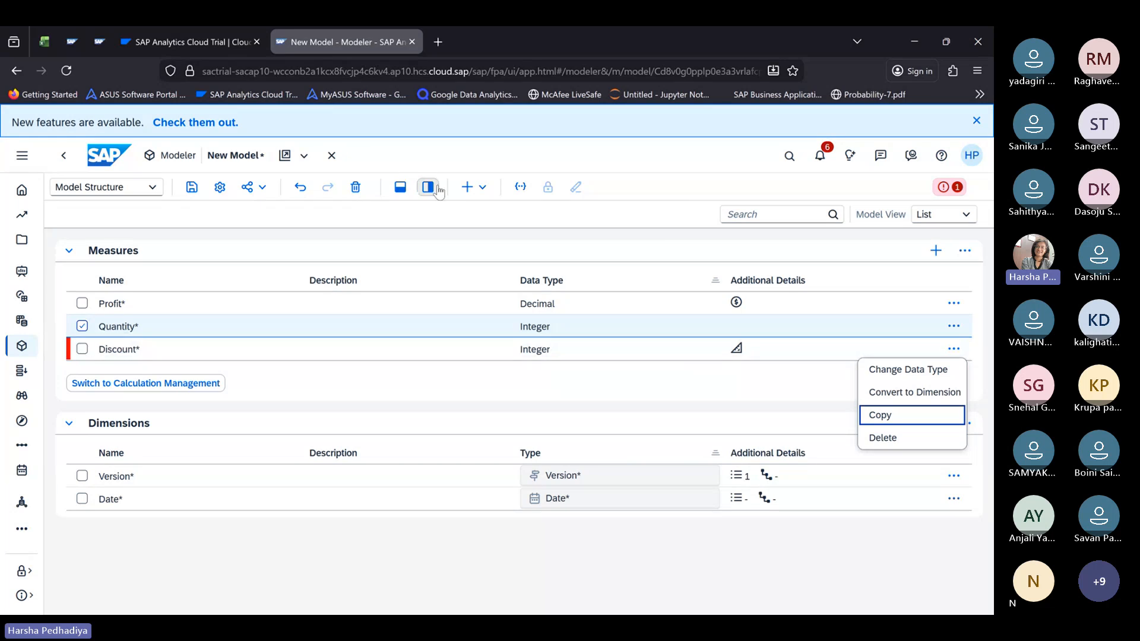
click(535, 357)
click(535, 355)
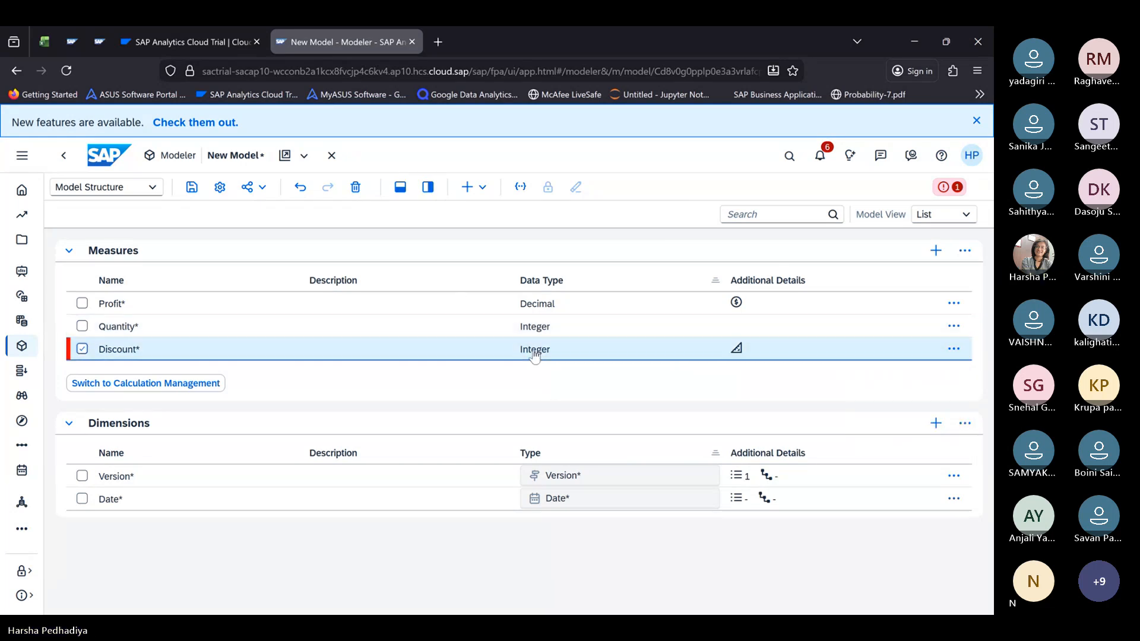
click(428, 187)
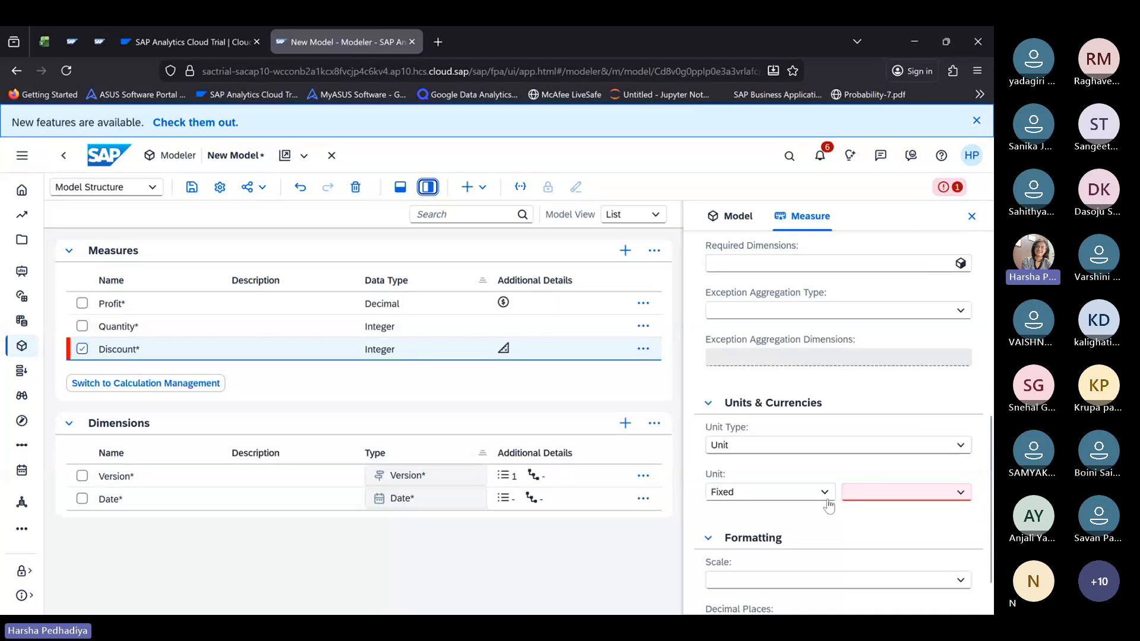
click(959, 446)
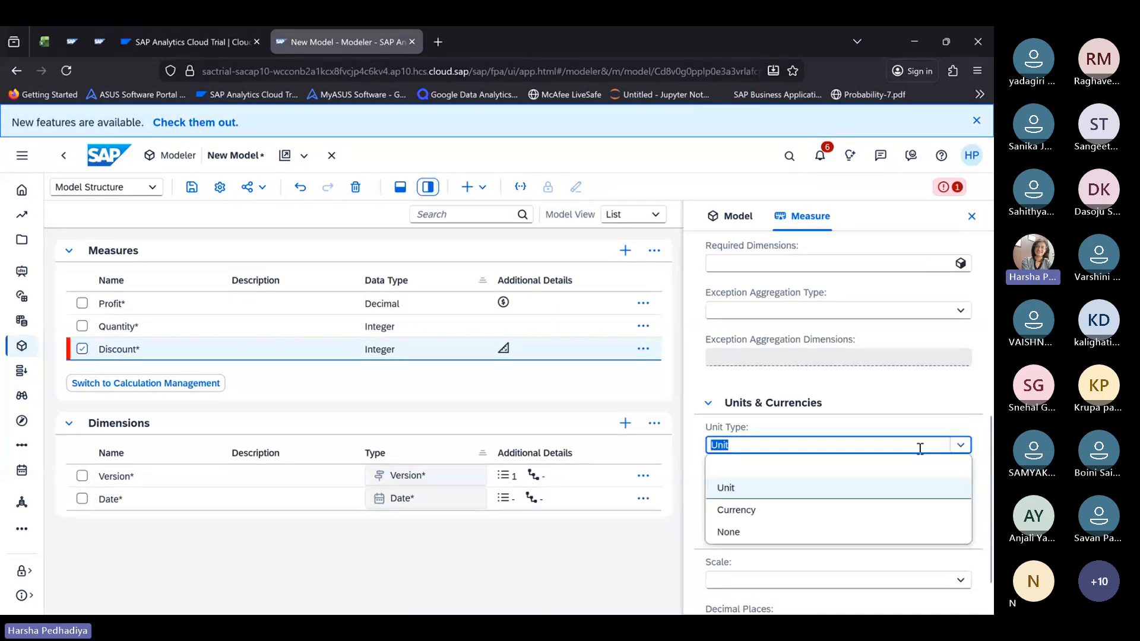
click(746, 532)
click(971, 215)
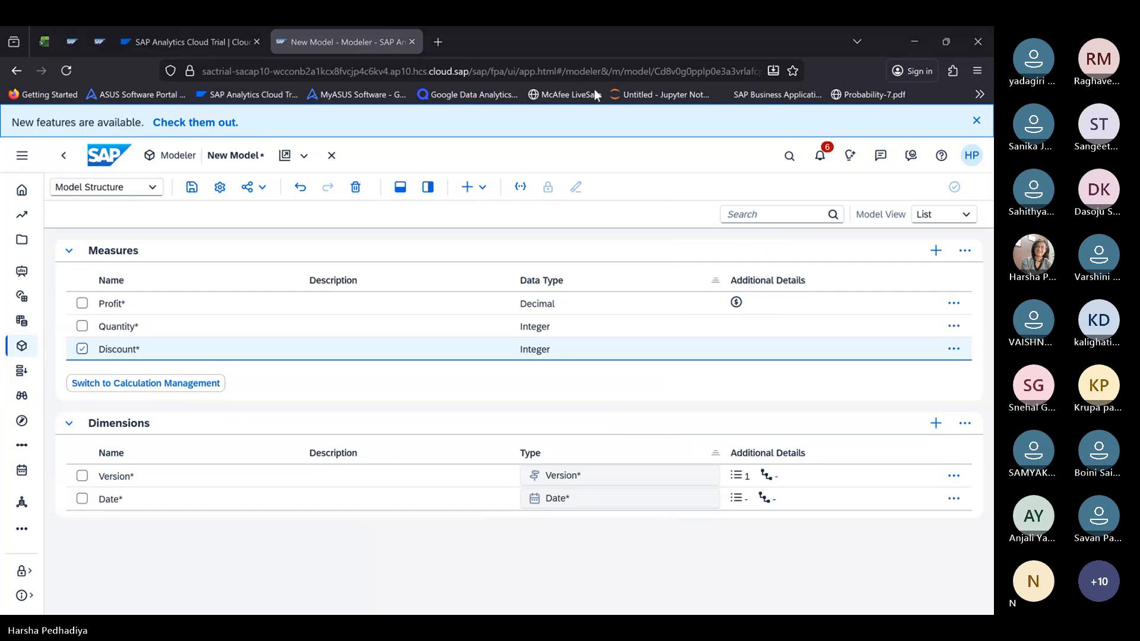
Step: Back out of saving the model and review its general and planning settings
click(191, 189)
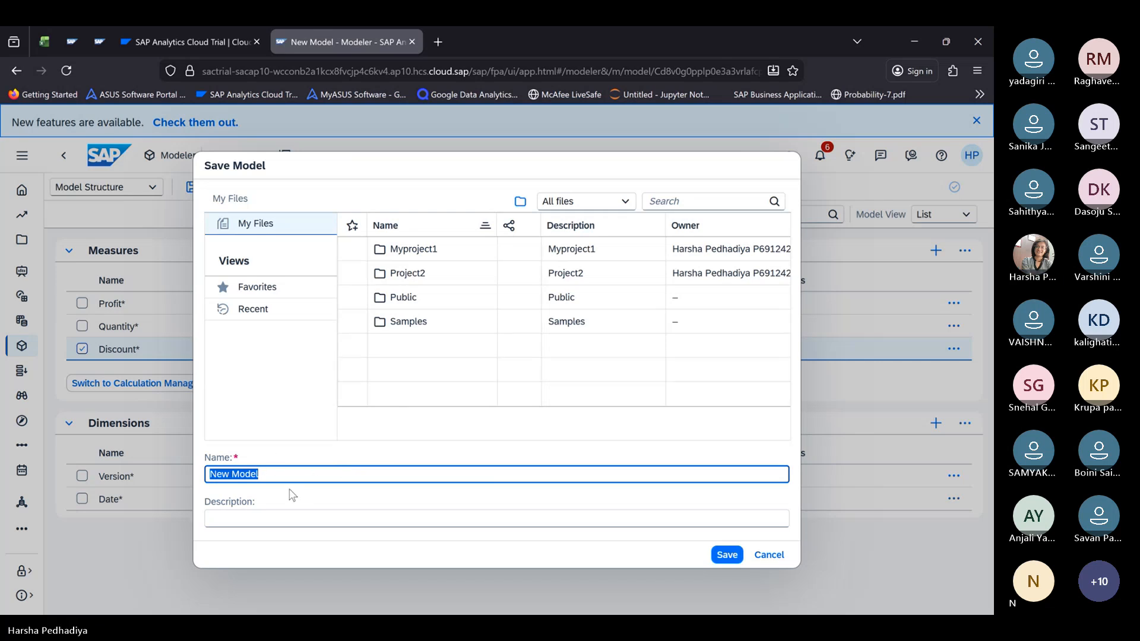
click(767, 555)
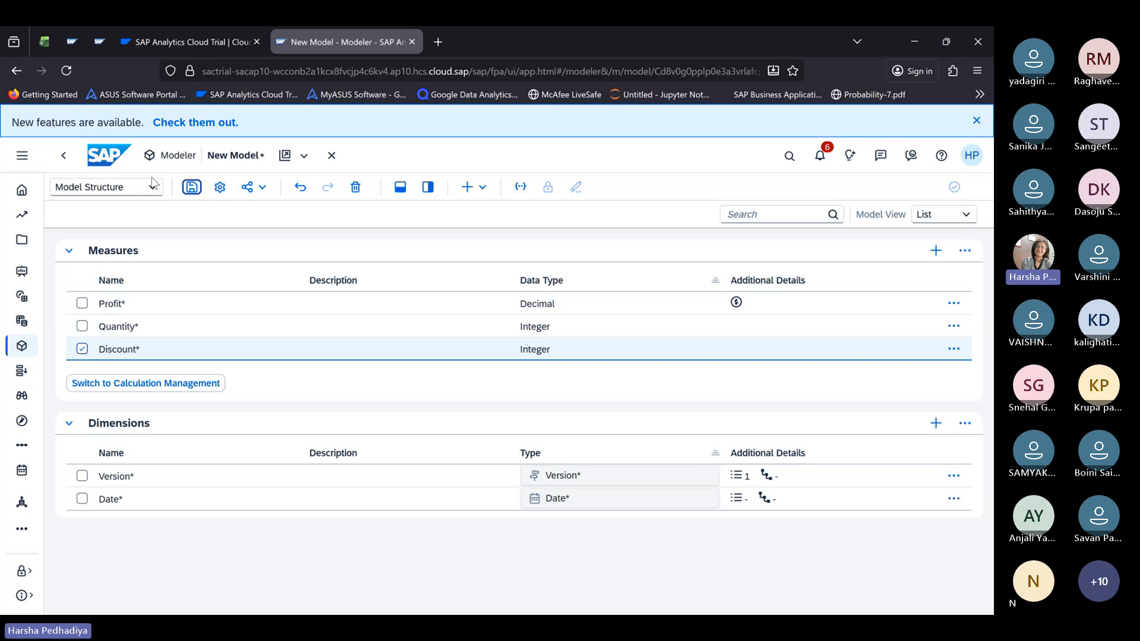
click(218, 189)
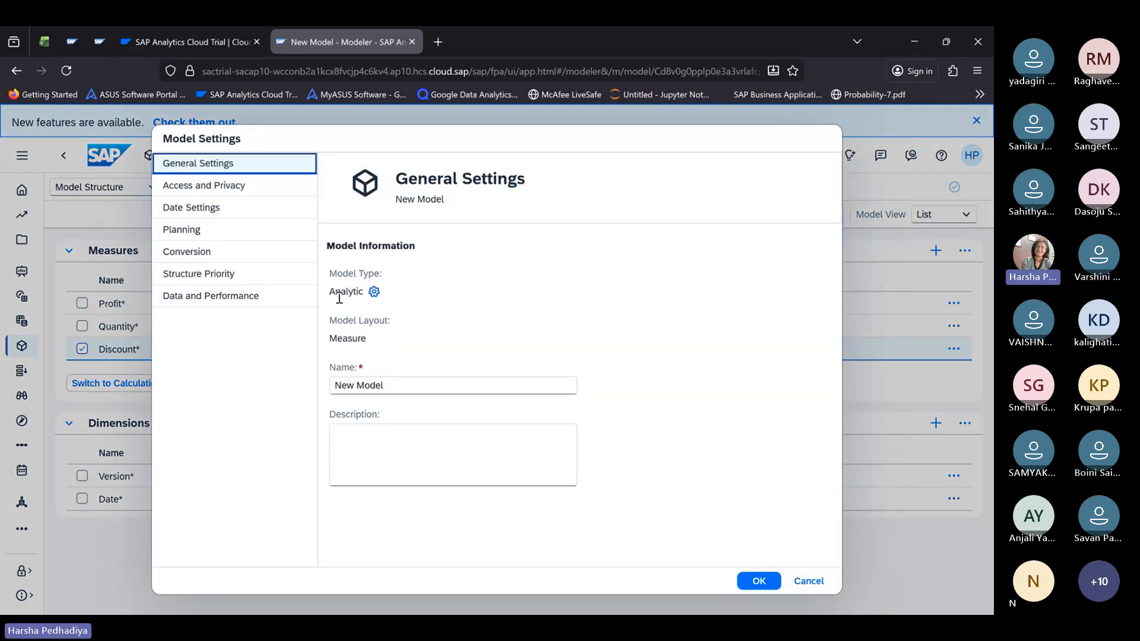
click(374, 292)
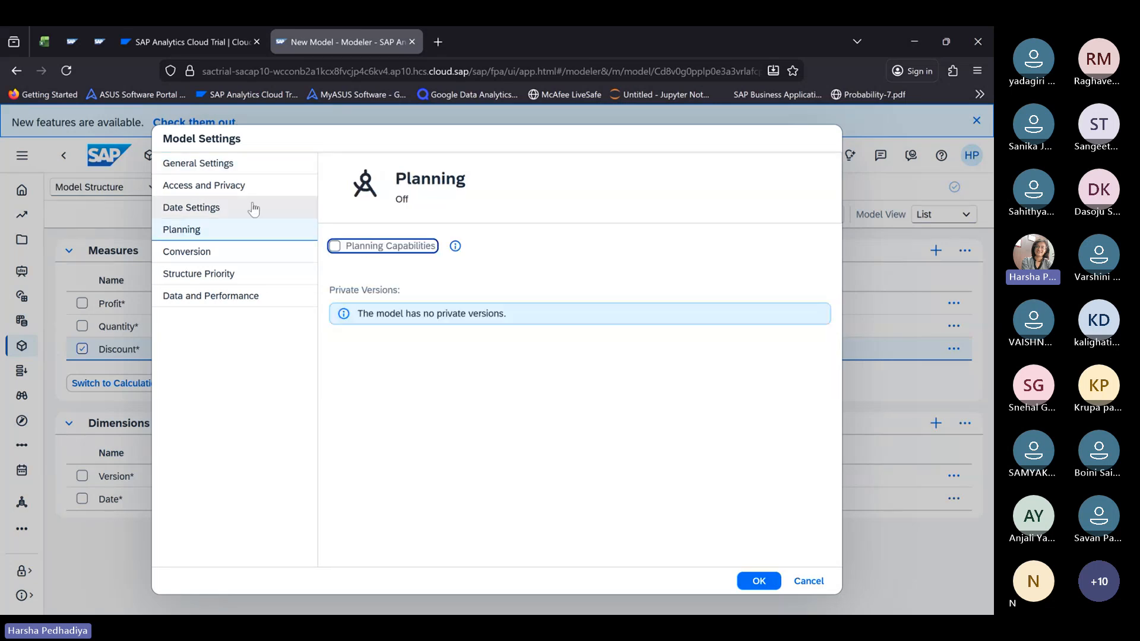
click(210, 165)
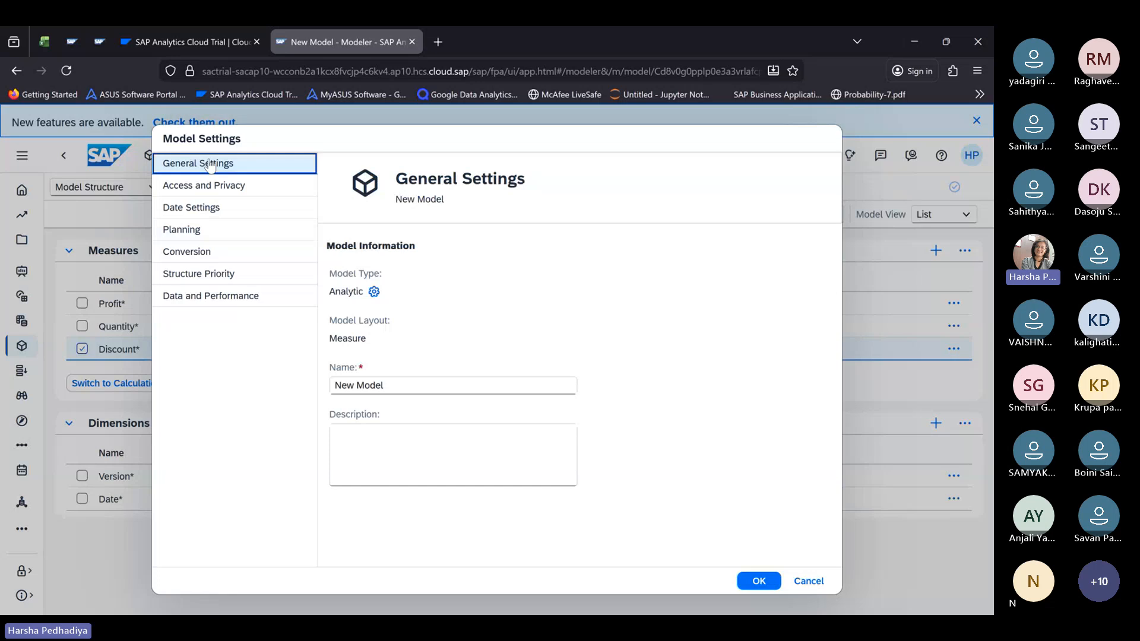
click(760, 580)
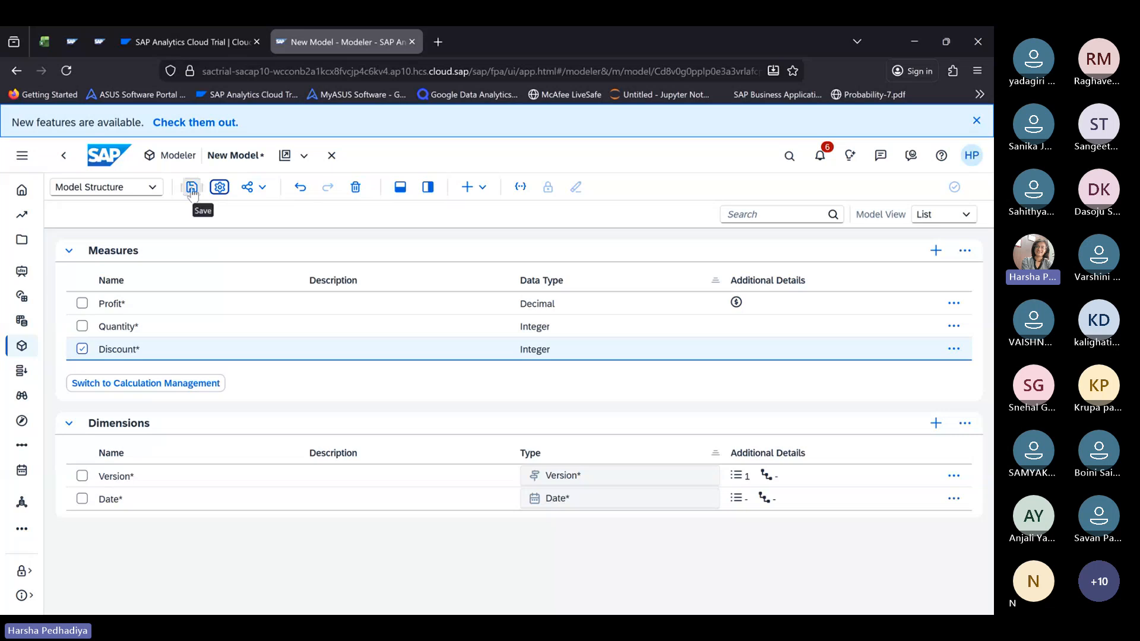
Step: Save the model in My Files under the name Superstore2
click(192, 190)
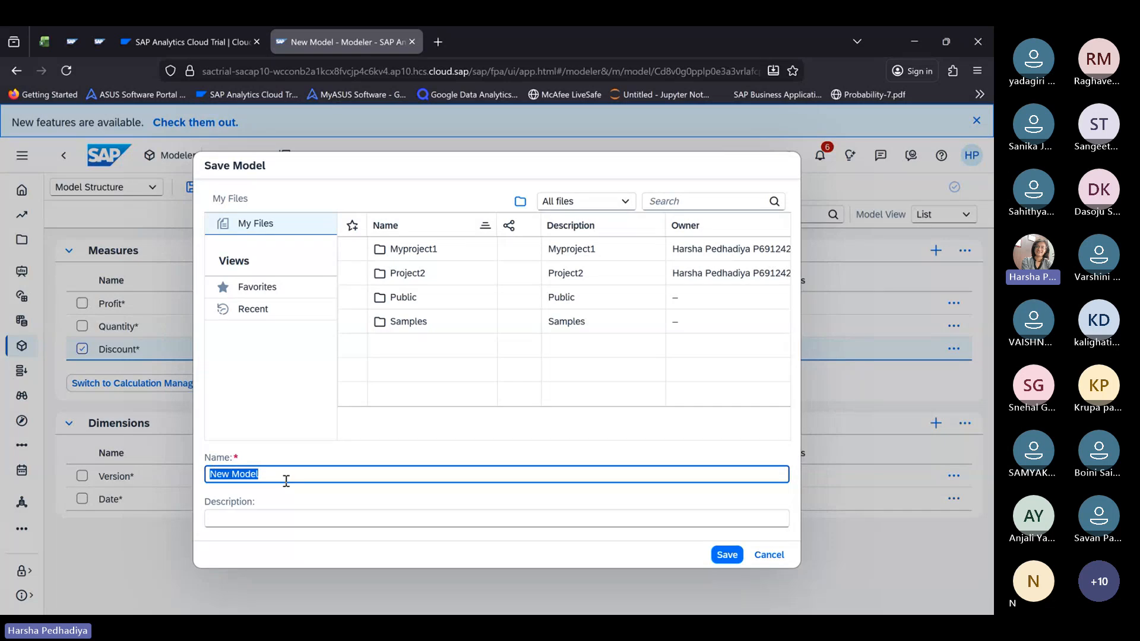
text(Superstore2)
click(728, 556)
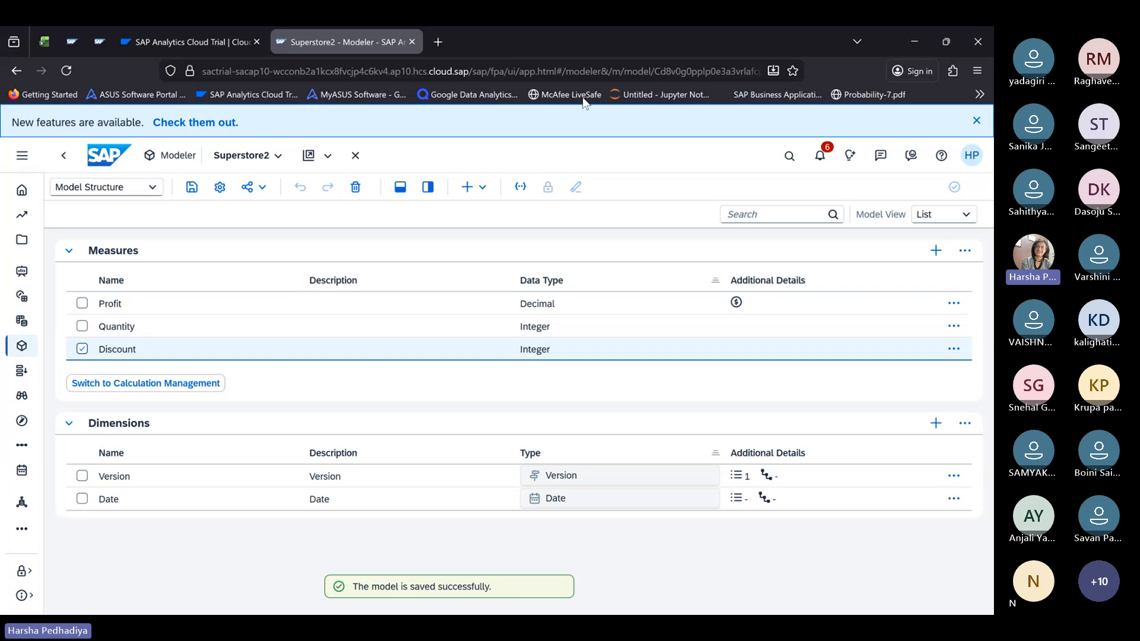
Step: In the model's data management, create a file import job from the Orders sheet of Sample SuperStore.xlsx, using the first row as column headers
click(153, 187)
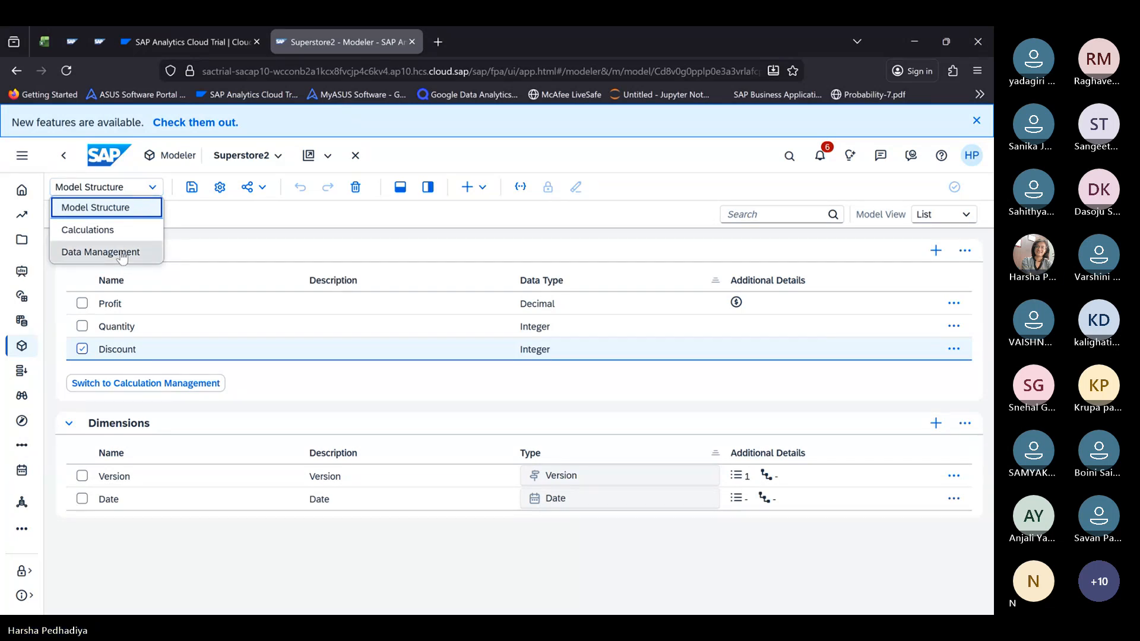
click(122, 254)
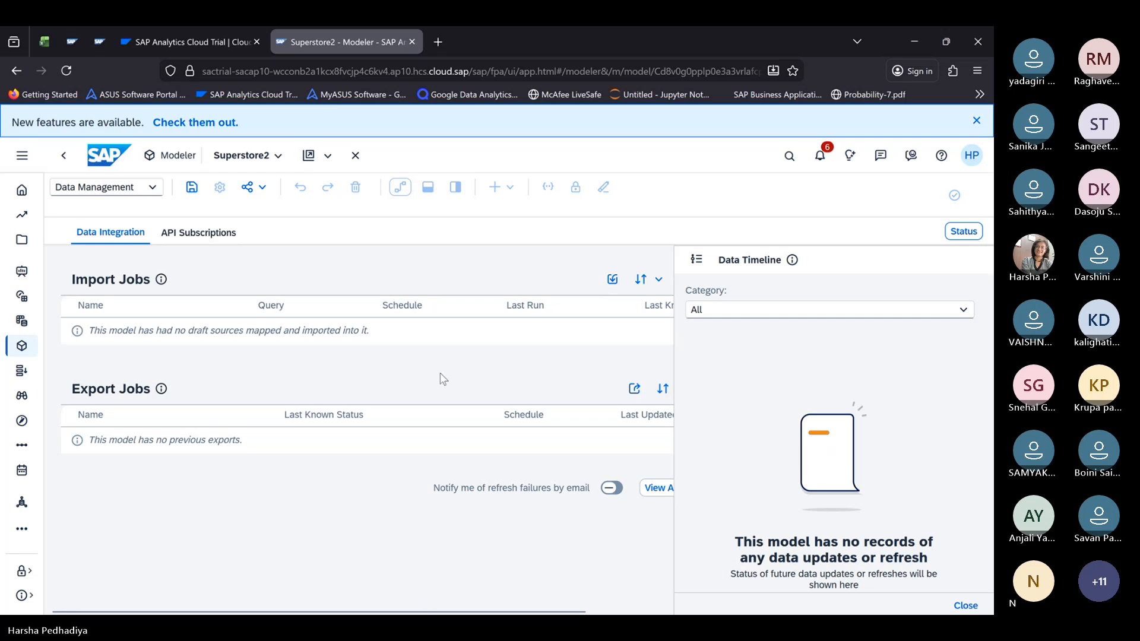
click(615, 280)
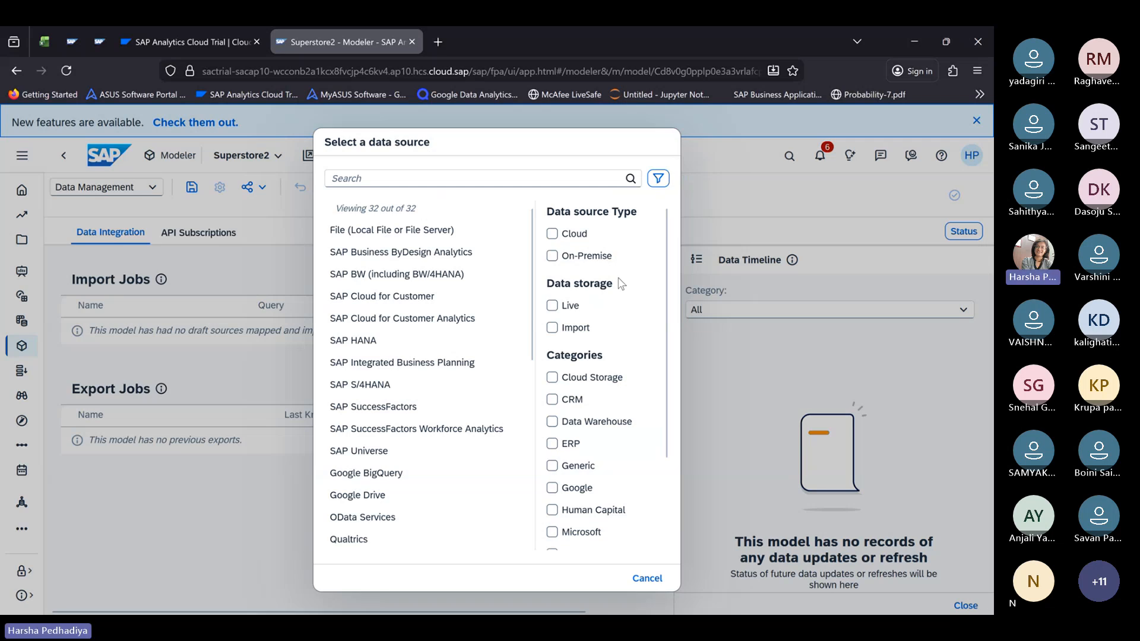
click(424, 230)
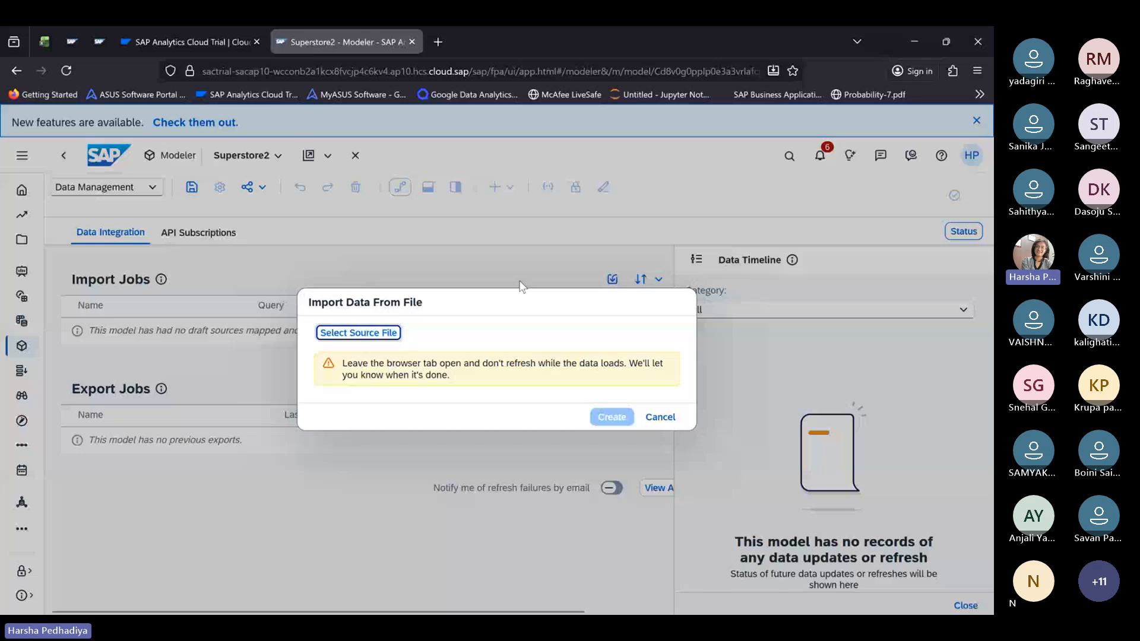
click(381, 336)
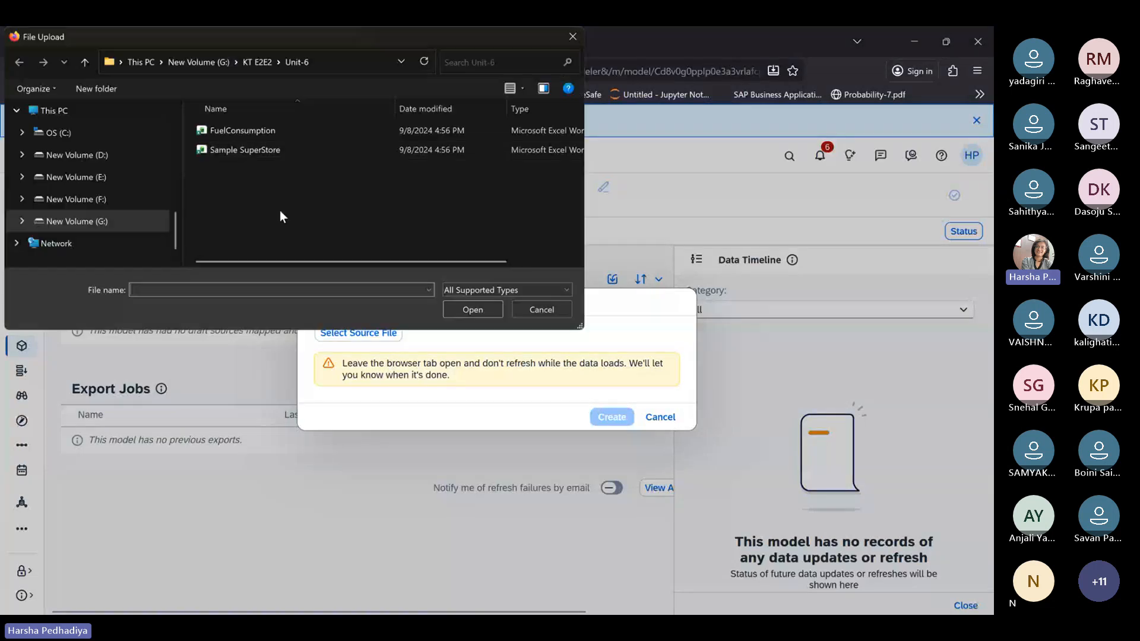
double_click(242, 149)
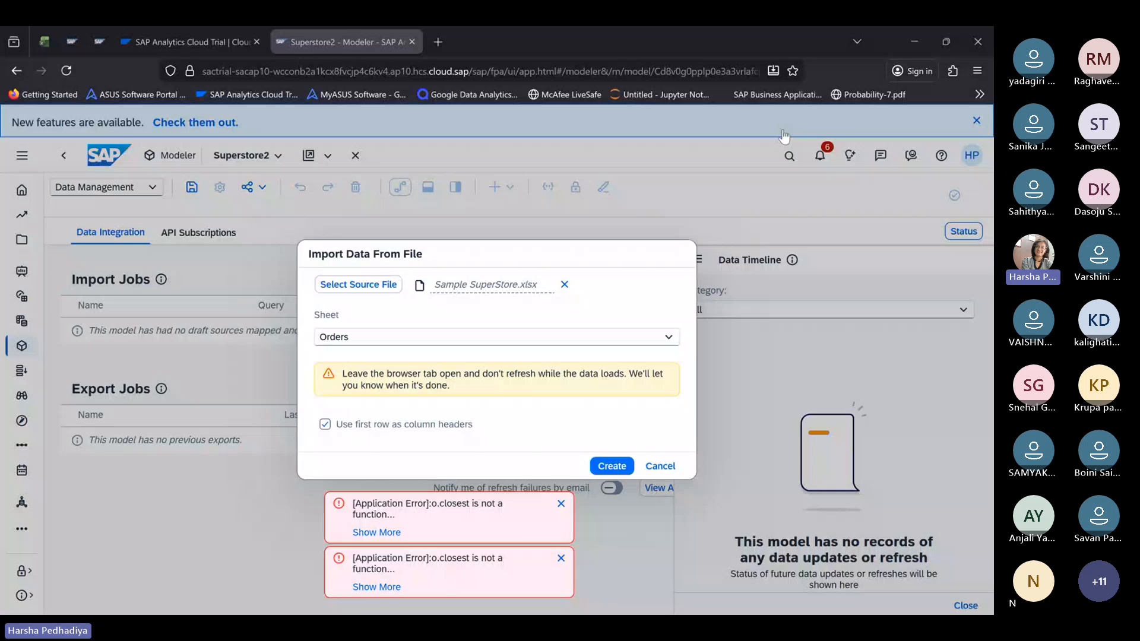
click(611, 466)
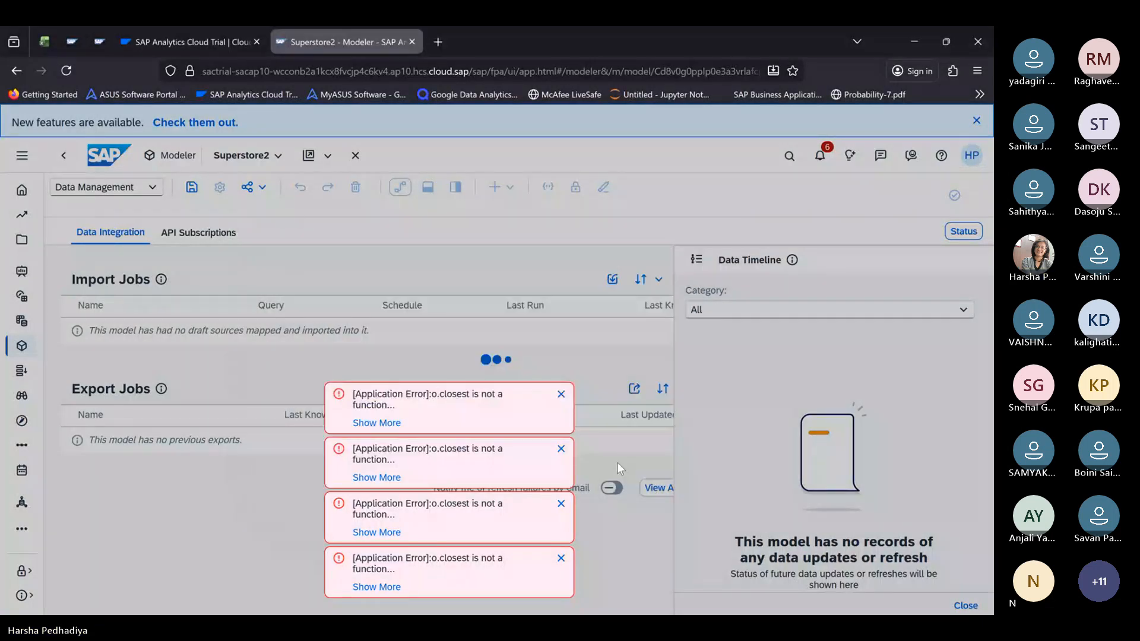
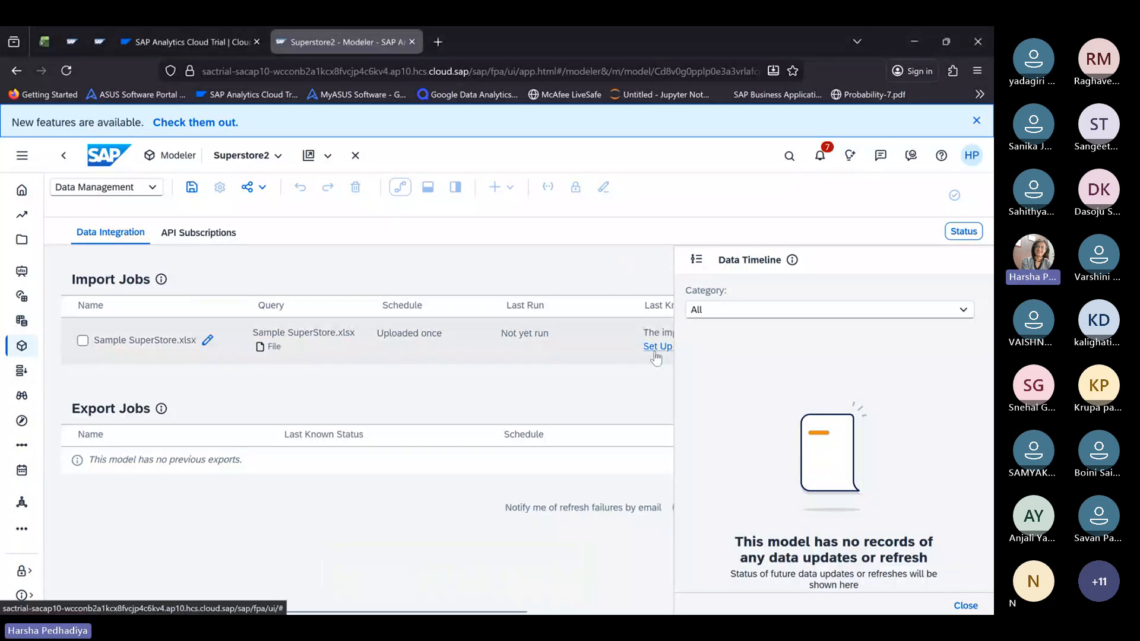
Step: Hide the data timeline, open the import setup for the Sample SuperStore.xlsx job and look through its data rows
click(963, 230)
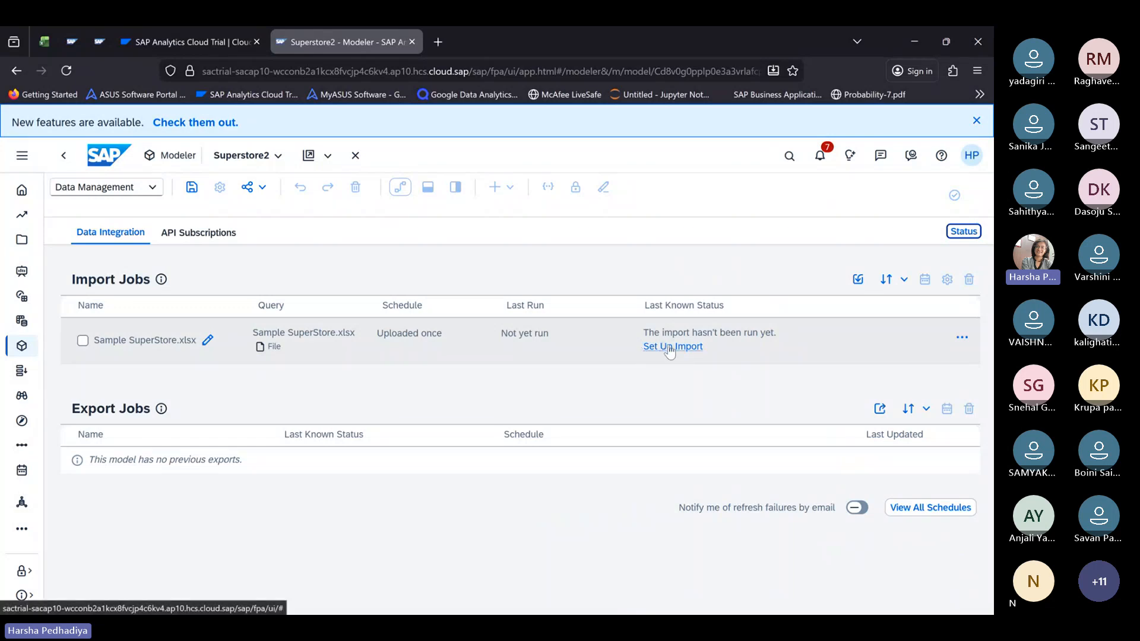
triple_click(670, 349)
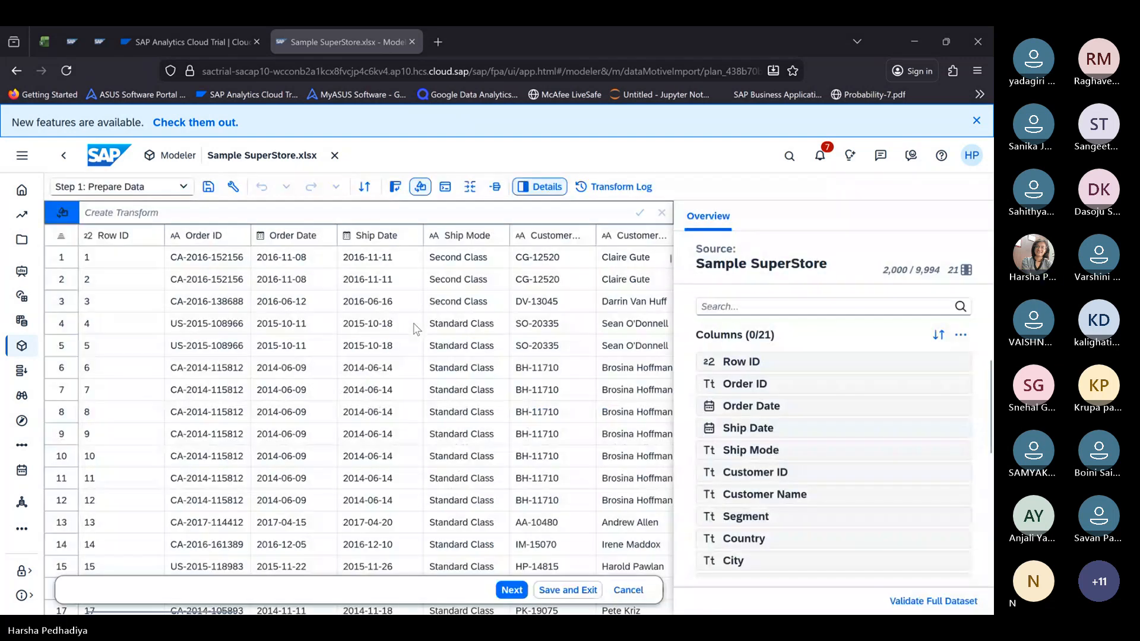
scroll(463, 392, down, 15)
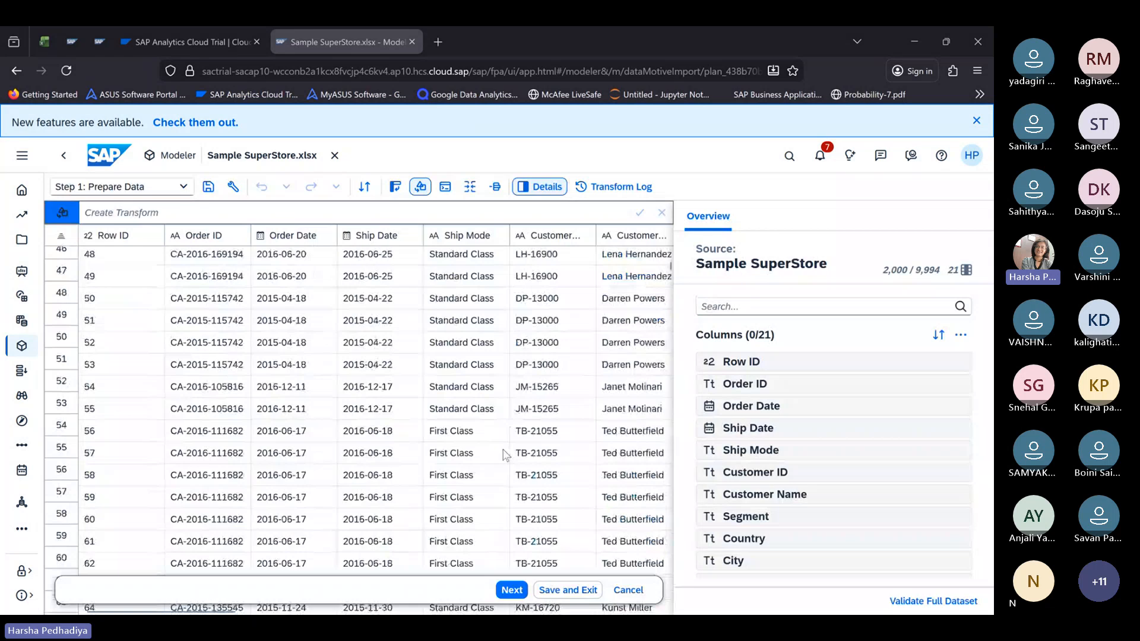
scroll(505, 454, down, 6)
scroll(497, 610, down, 5)
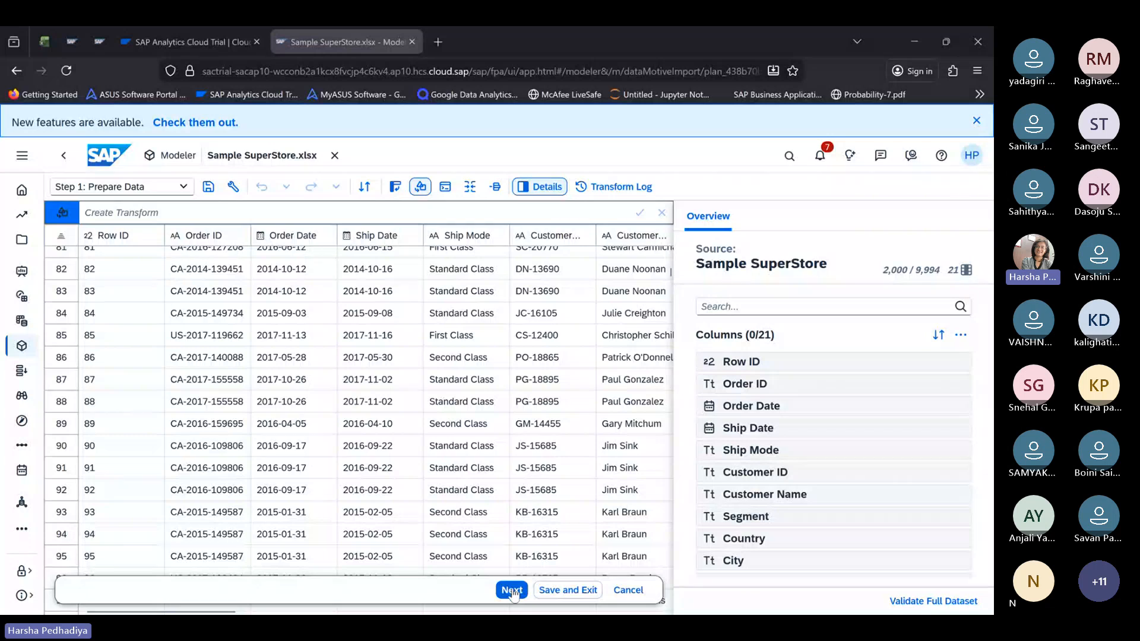
Step: Continue to the fact mapping, map the Order Date source column to the Date dimension and dismiss the date warning
click(512, 590)
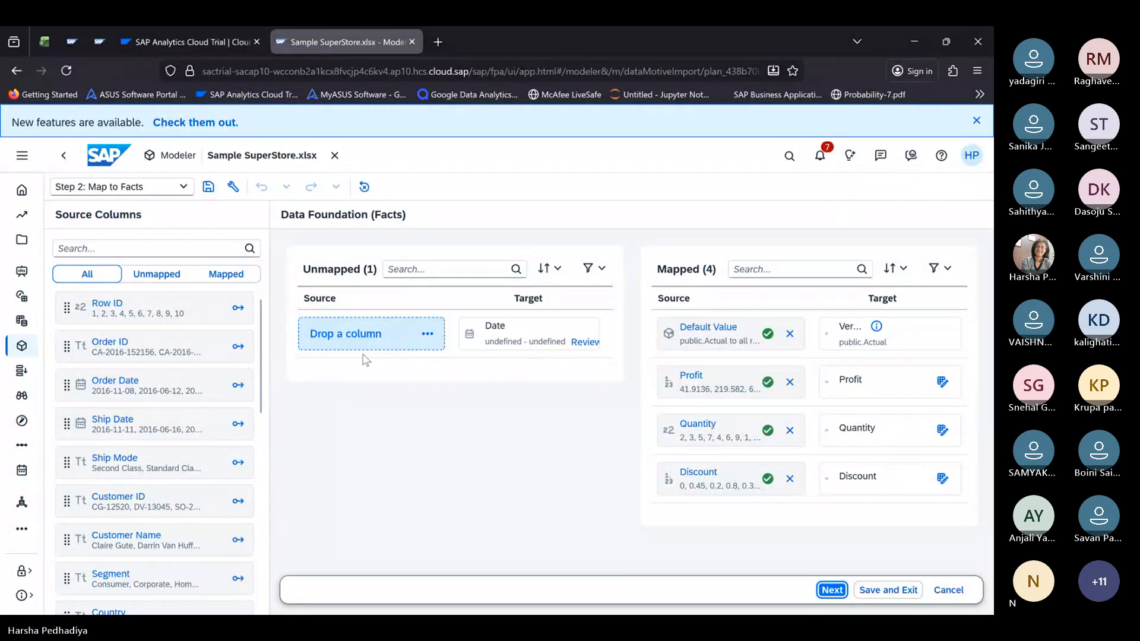
scroll(136, 392, down, 4)
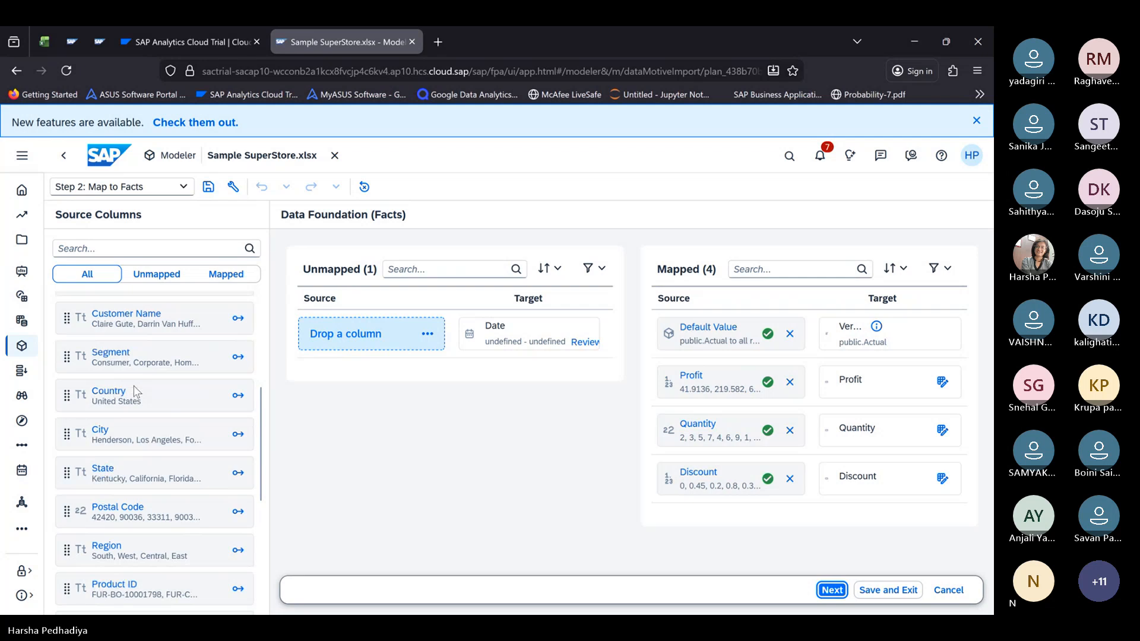
scroll(136, 391, up, 4)
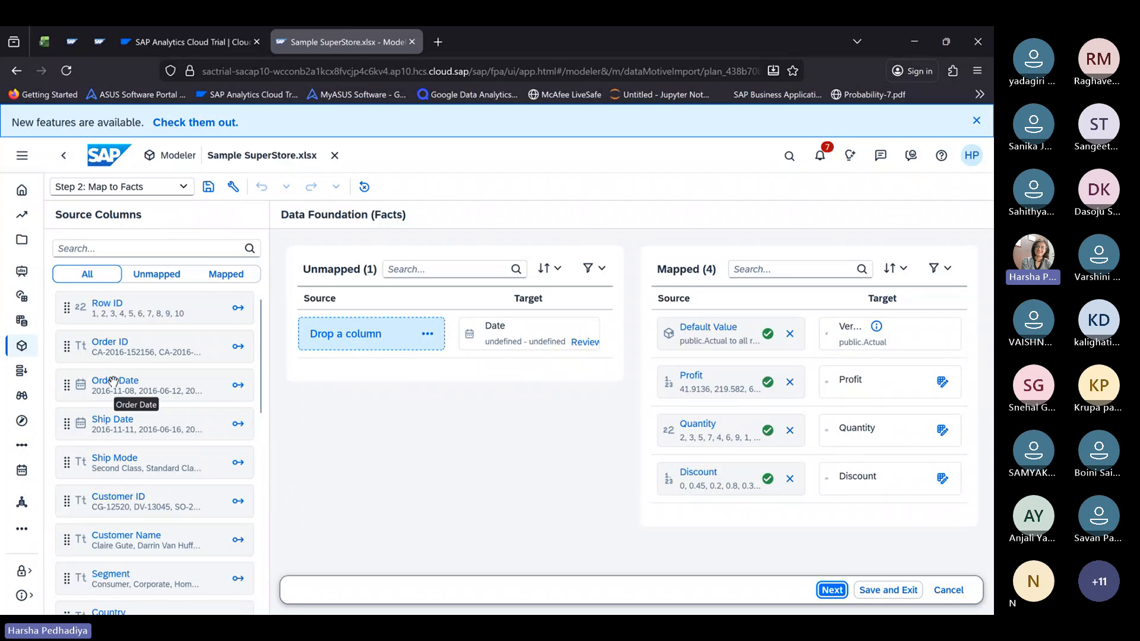
drag(113, 381, 371, 330)
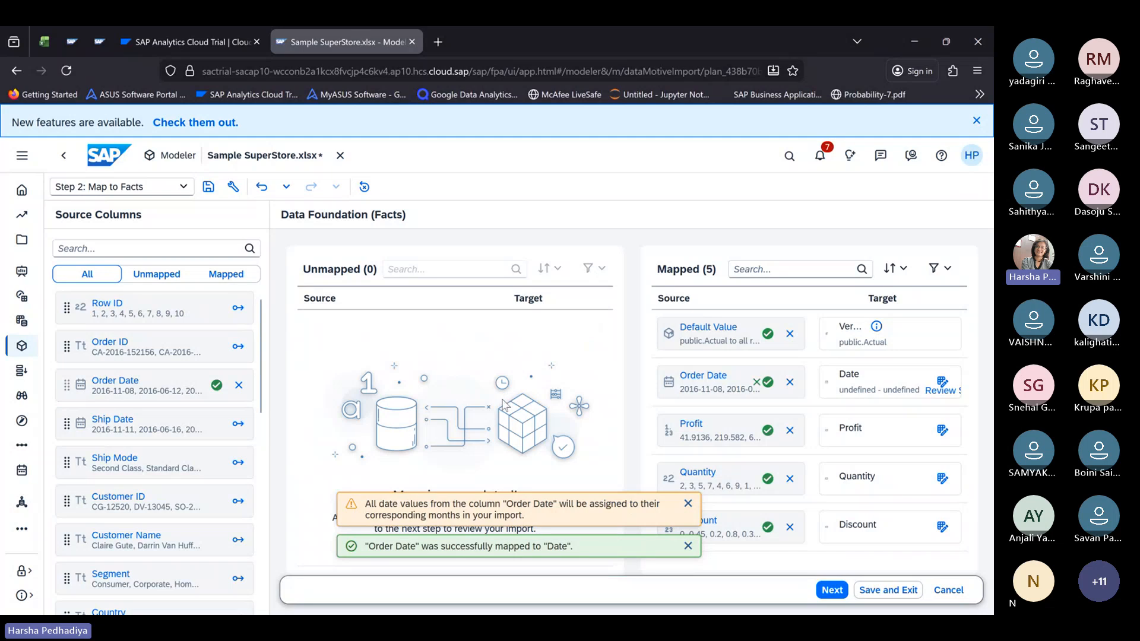
click(688, 504)
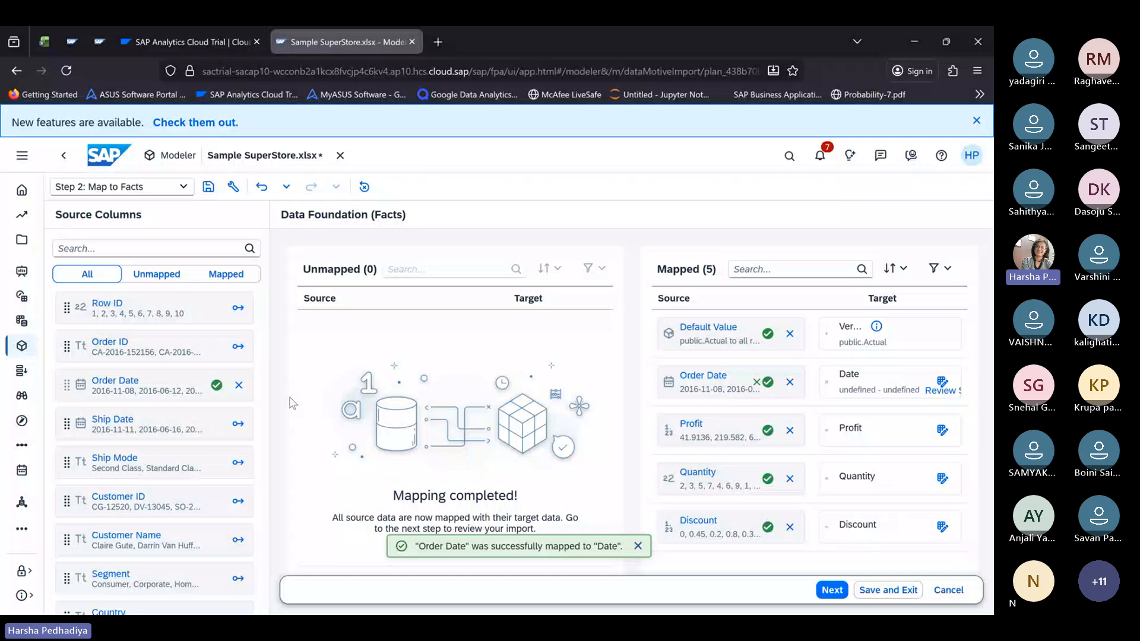
Step: Continue past the dimension properties to the import review and run the Sample SuperStore.xlsx import with the proposed settings
click(832, 591)
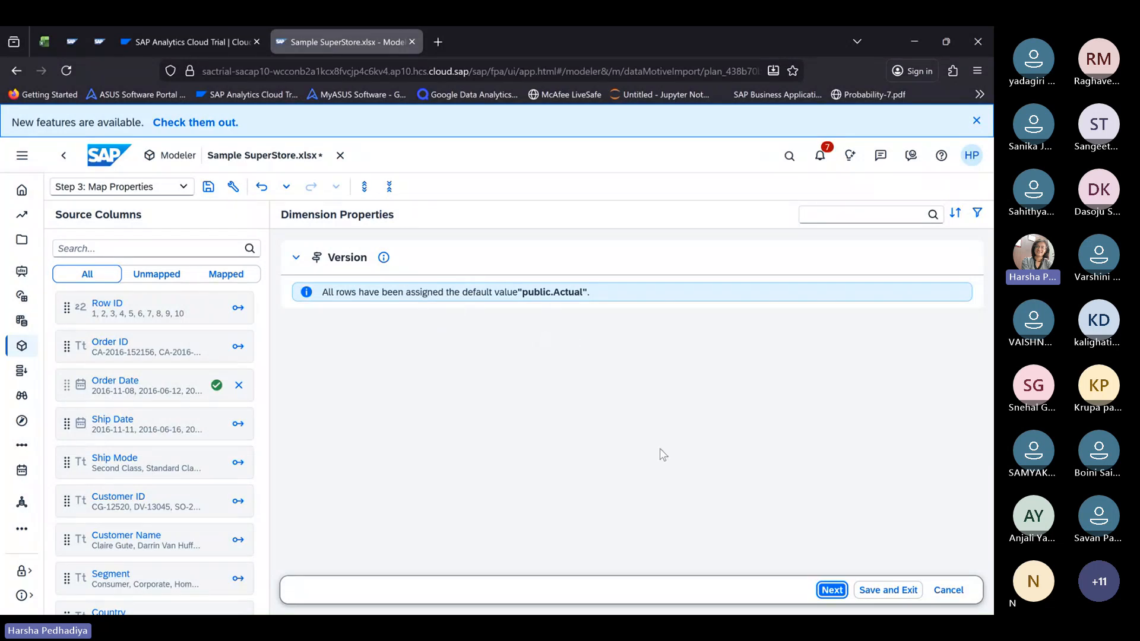
click(831, 590)
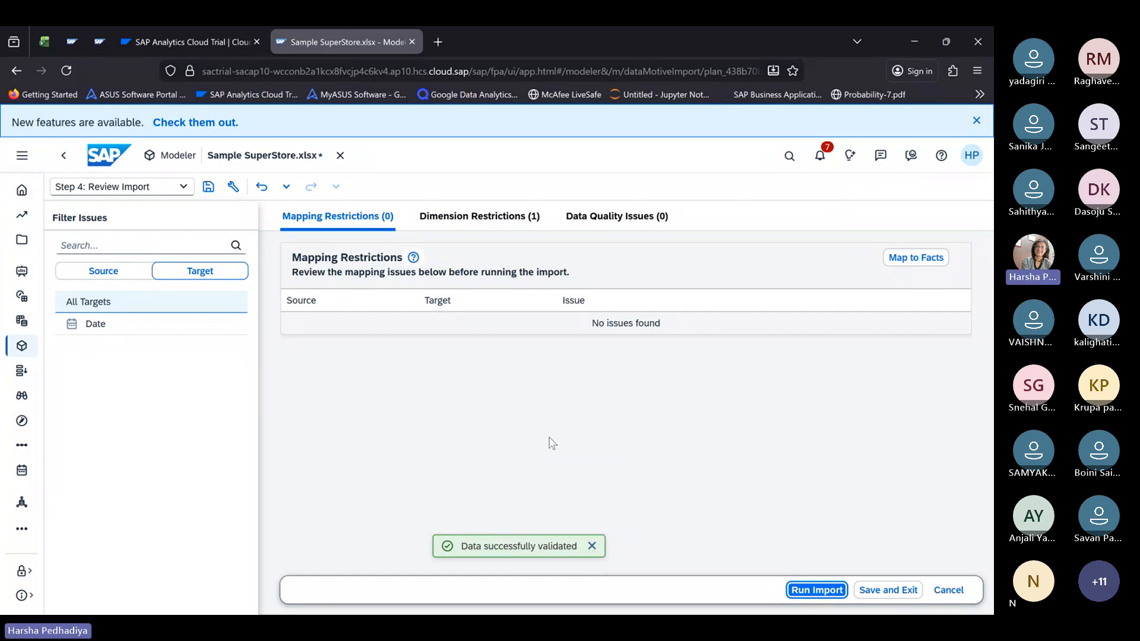
click(814, 592)
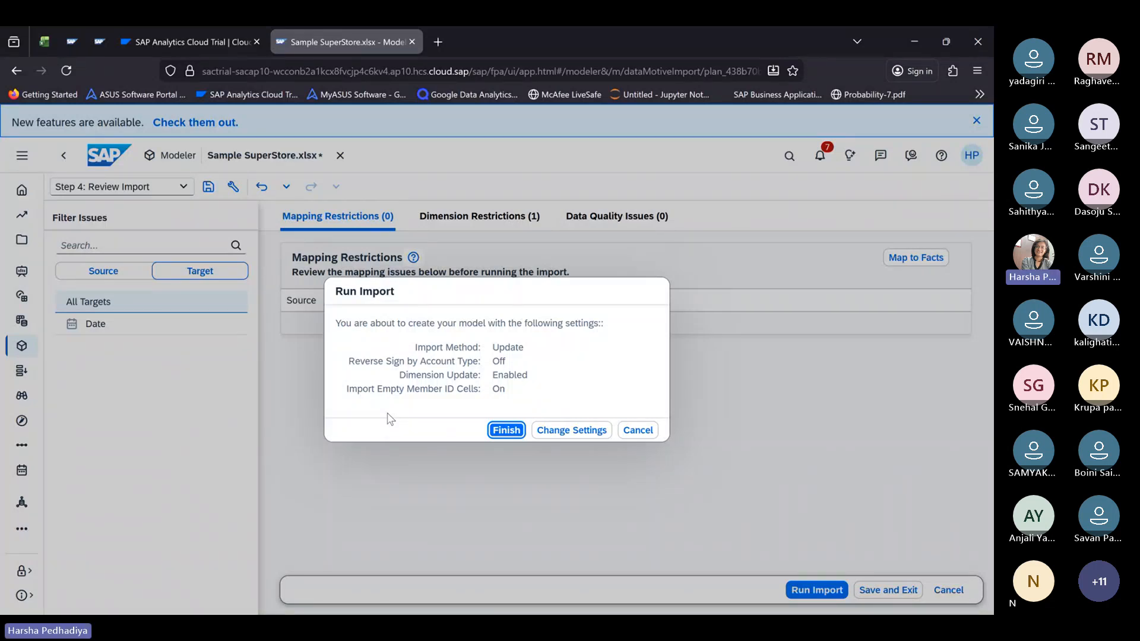
click(508, 429)
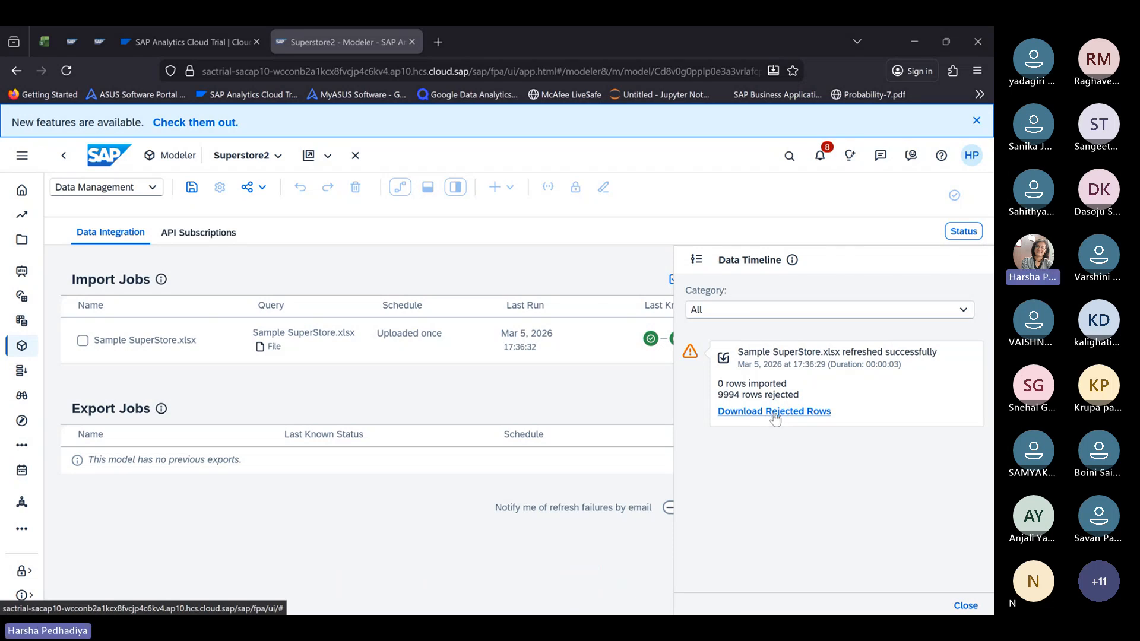
Step: Hide the data timeline, delete the Sample SuperStore.xlsx import job from the model and dismiss the error message
click(963, 231)
click(741, 359)
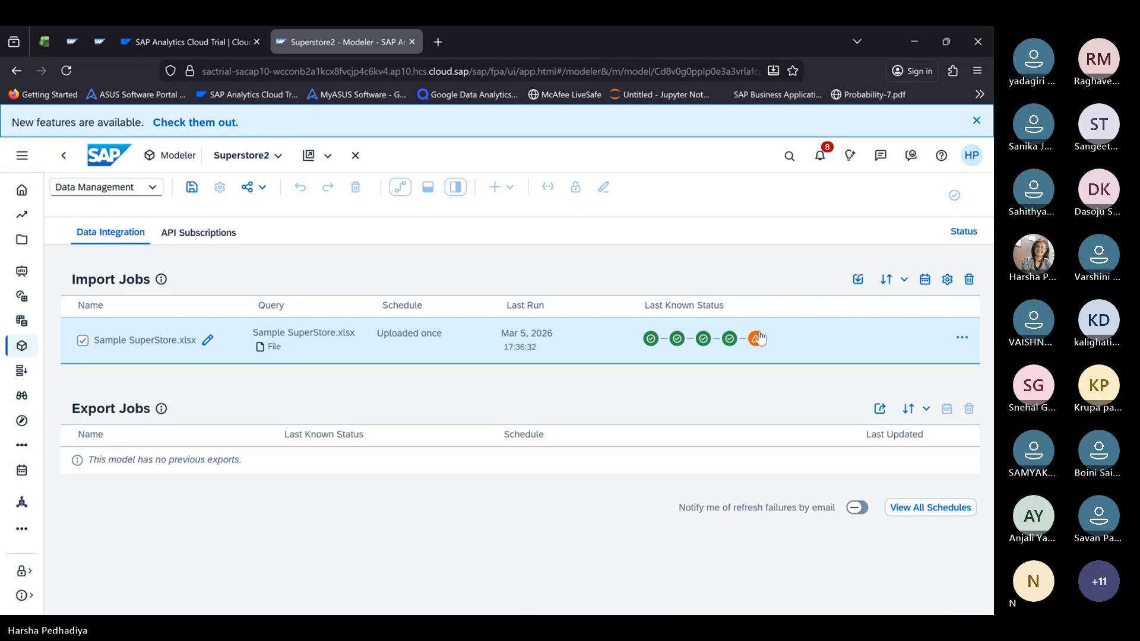
click(961, 338)
mouse_move(936, 363)
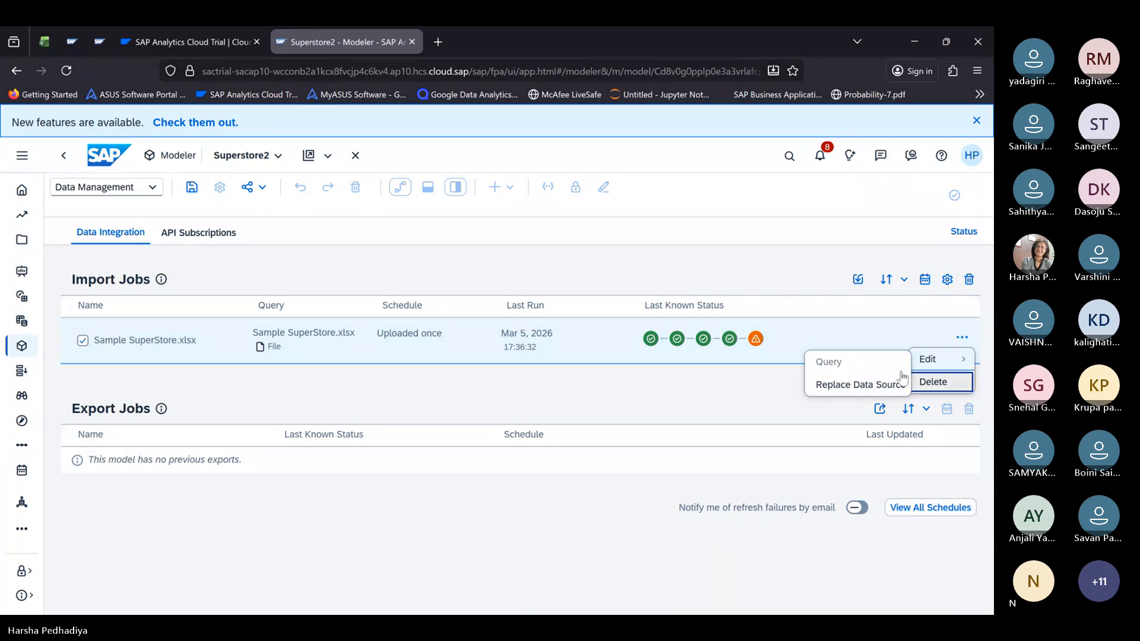
click(959, 341)
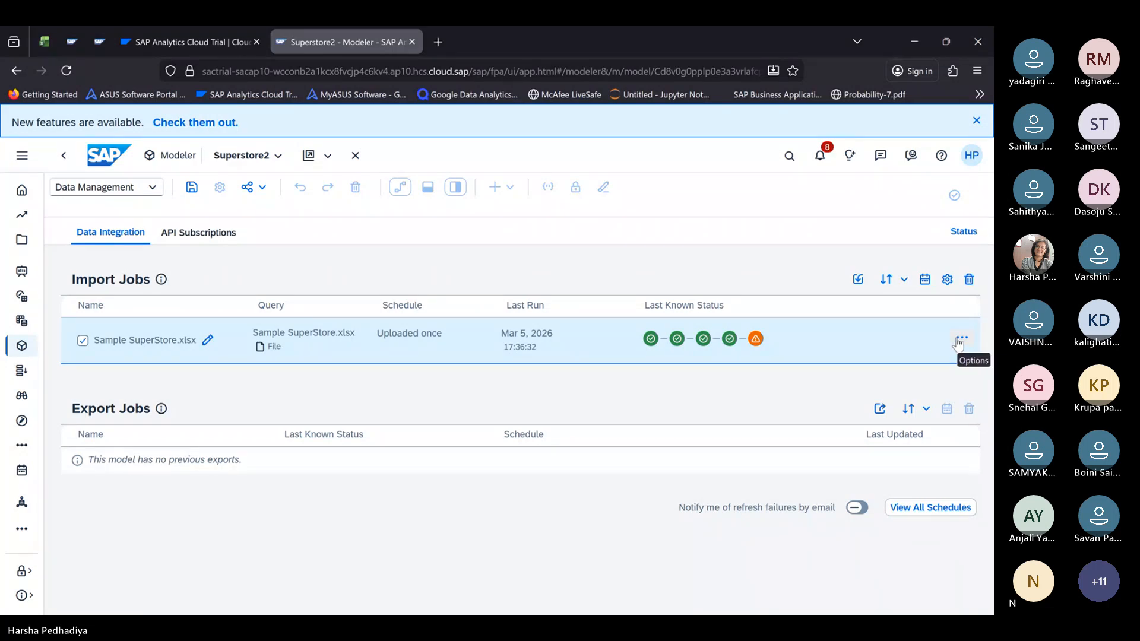
click(960, 340)
click(939, 383)
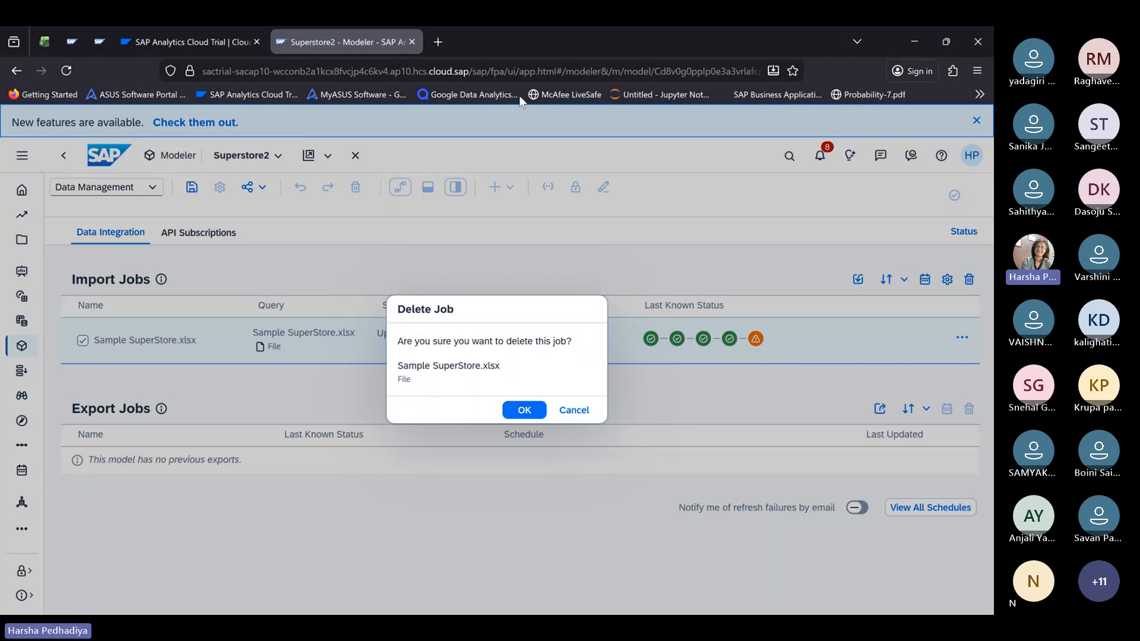
click(522, 410)
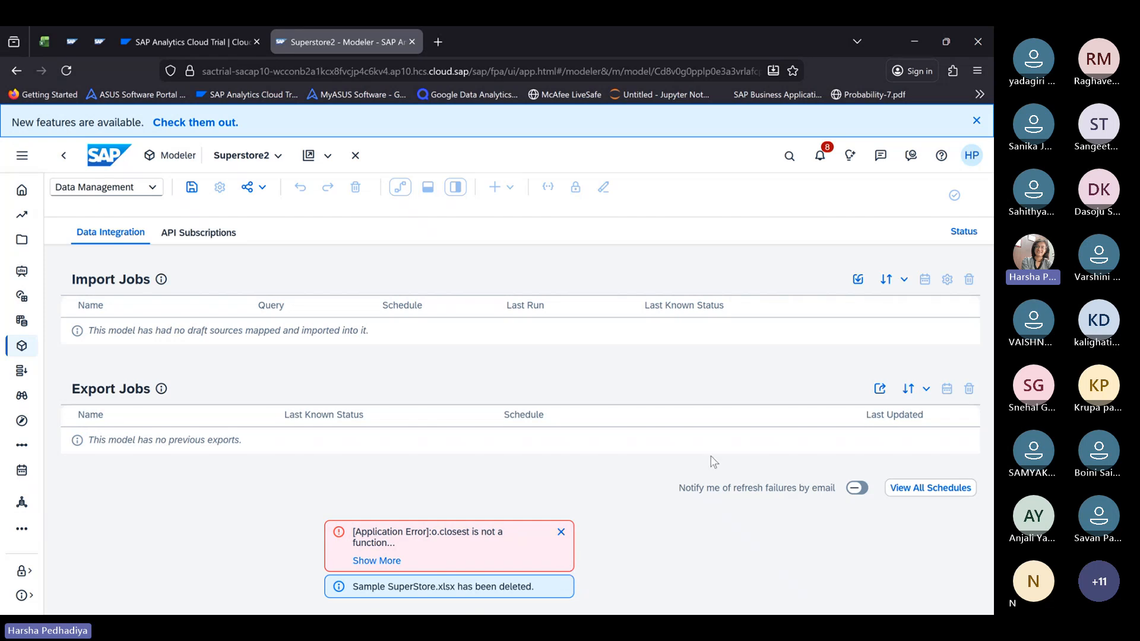
click(560, 533)
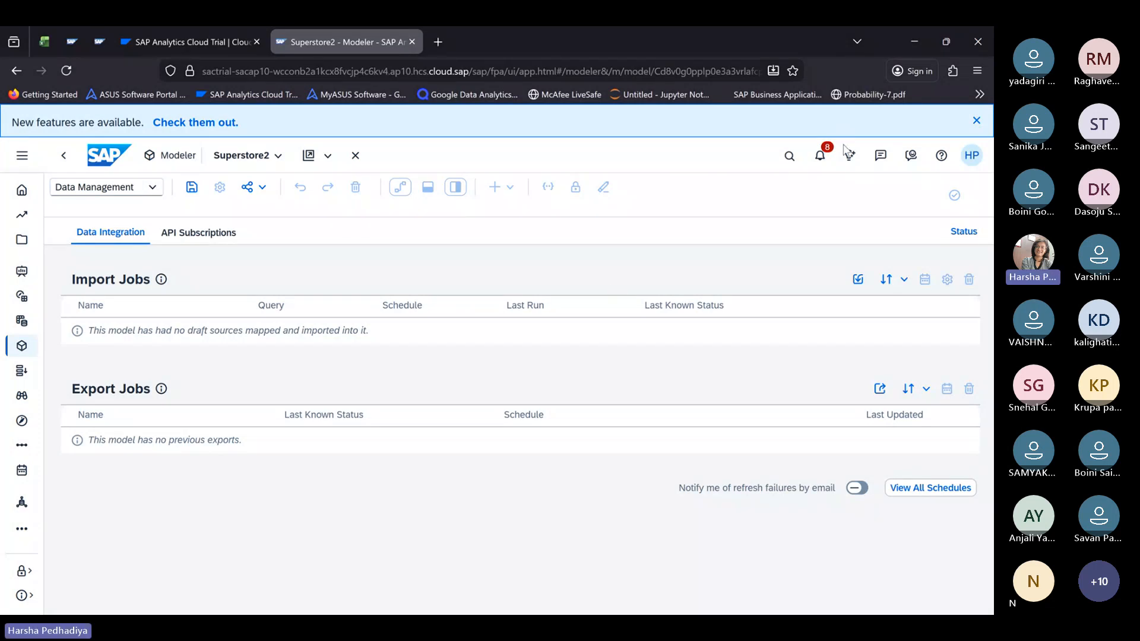
Step: Create a new file import job from the Orders sheet of Sample SuperStore.xlsx with first-row column headers, dismissing the error messages
click(859, 279)
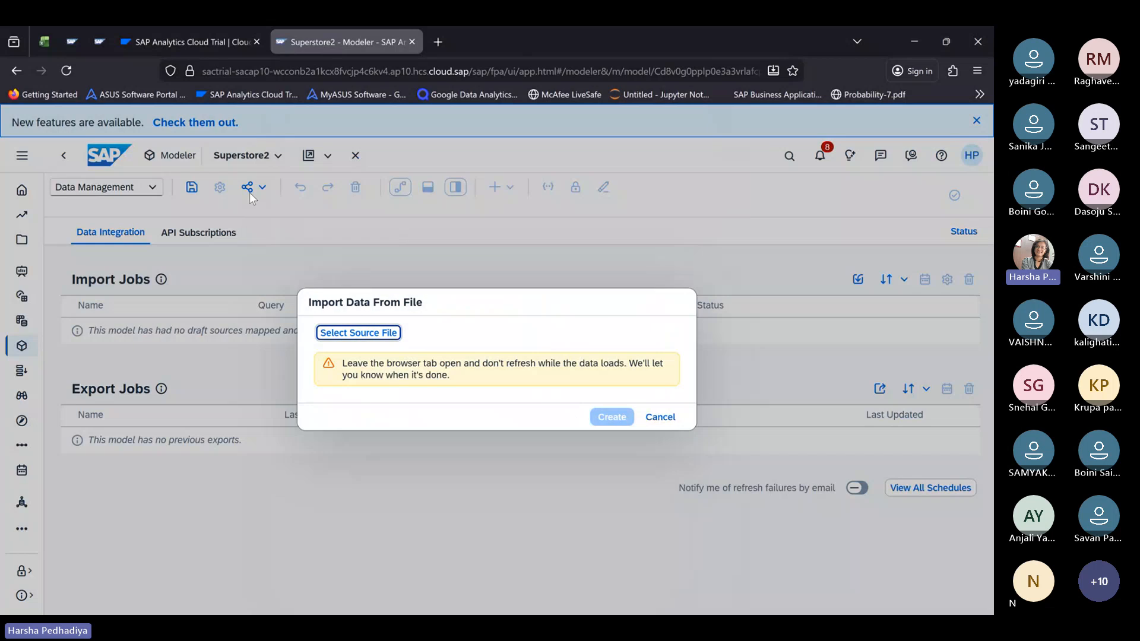
click(362, 332)
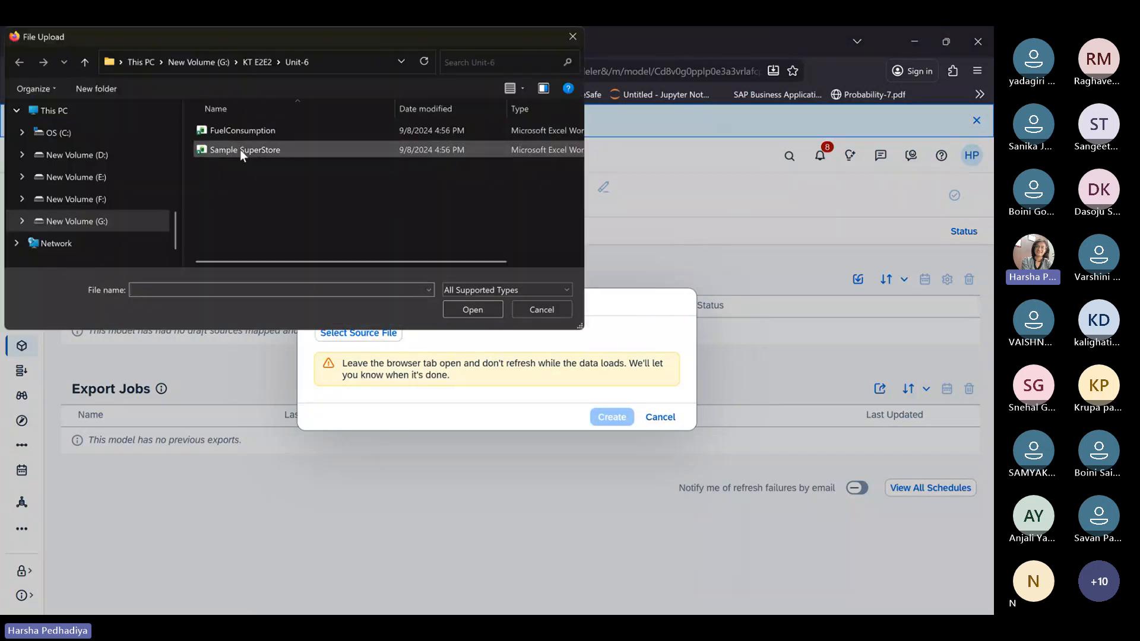
click(240, 150)
click(473, 309)
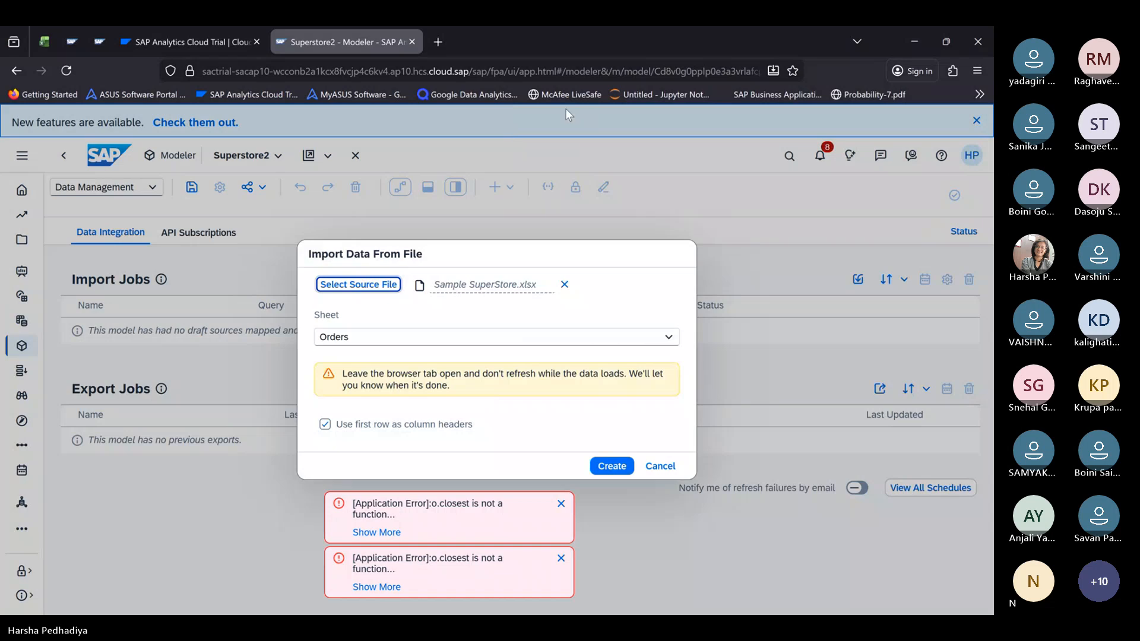
click(612, 466)
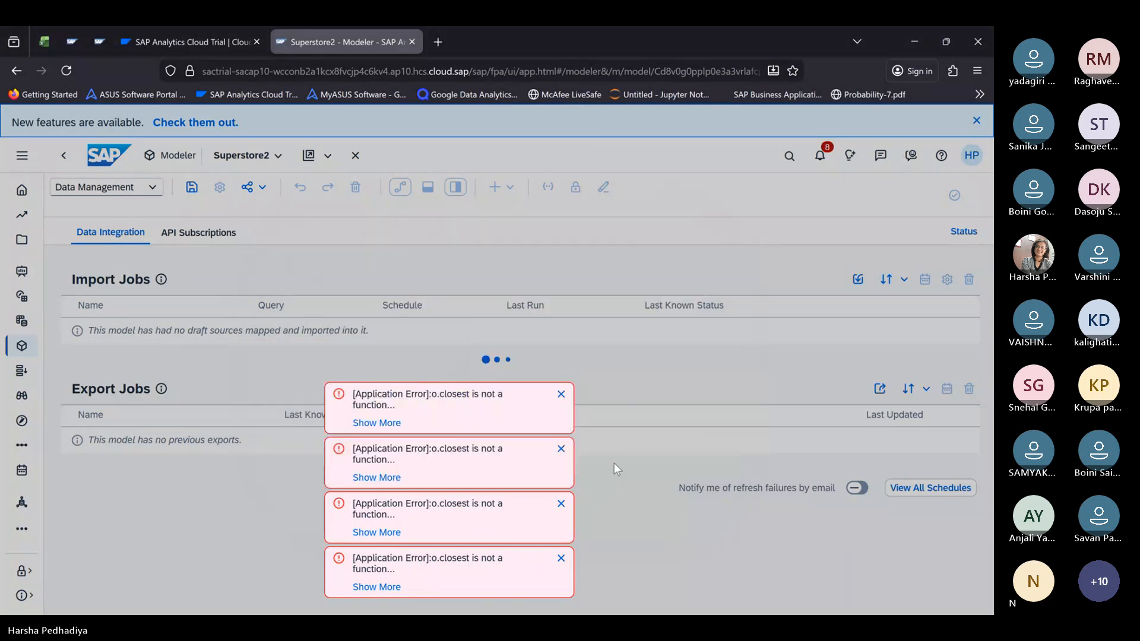
click(557, 363)
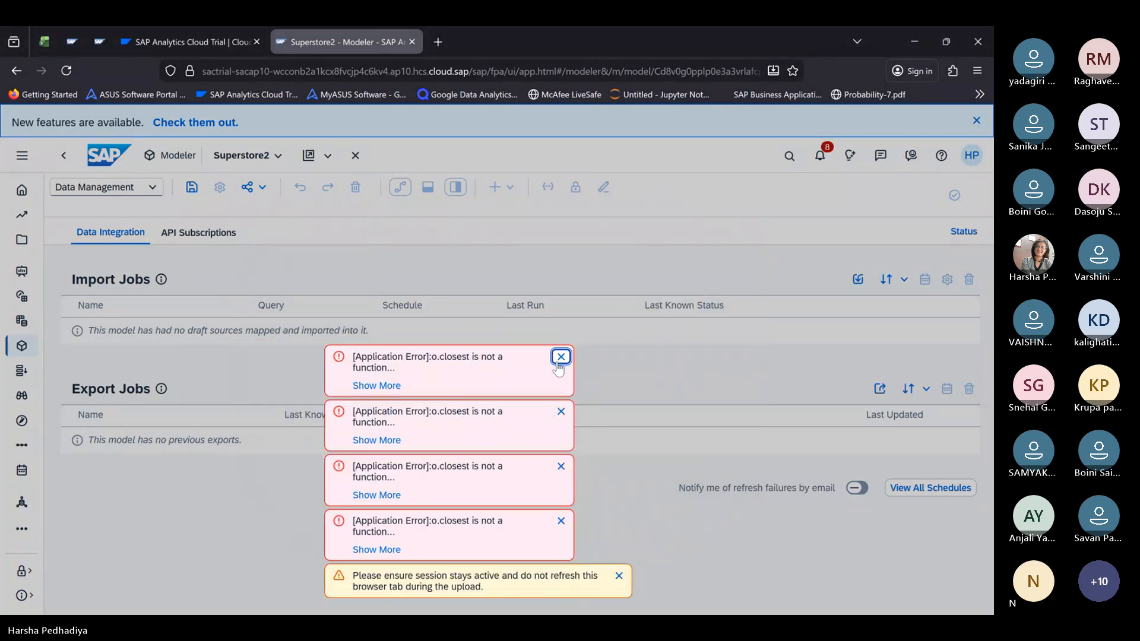
click(561, 411)
click(560, 466)
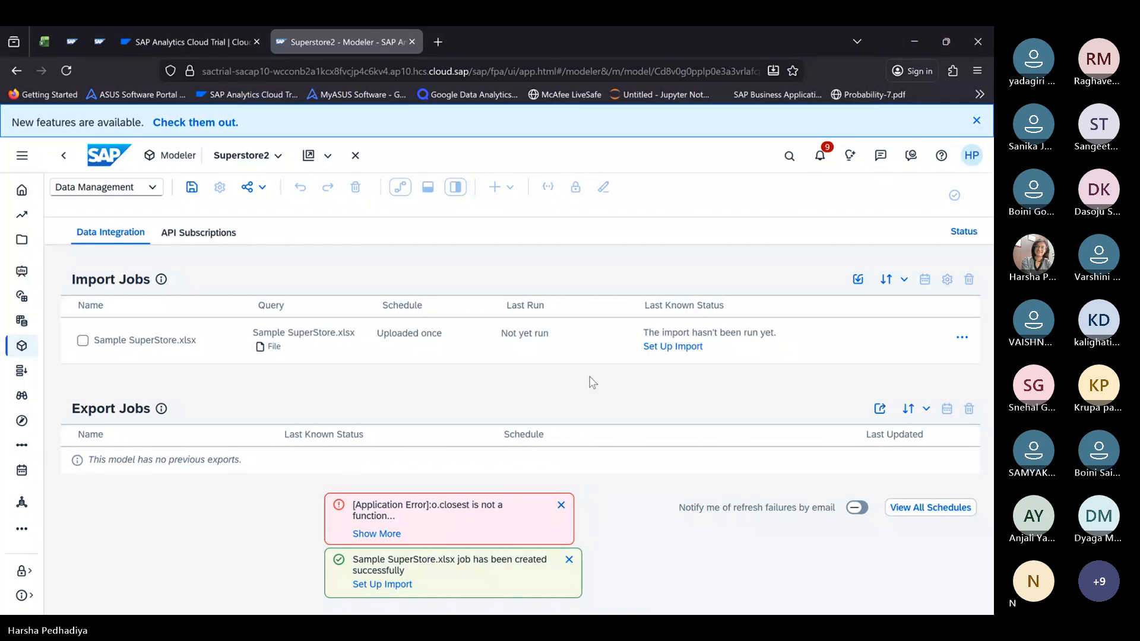
Step: Open the import setup of the new Sample SuperStore.xlsx job, continue to the fact mapping and look through the source columns
click(689, 349)
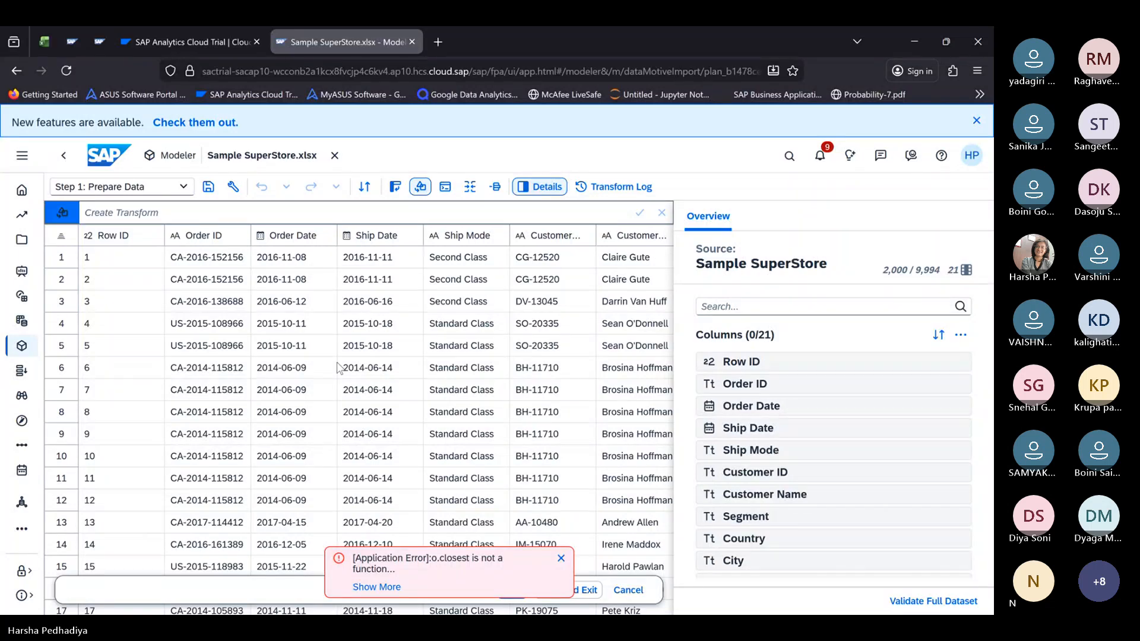
click(560, 558)
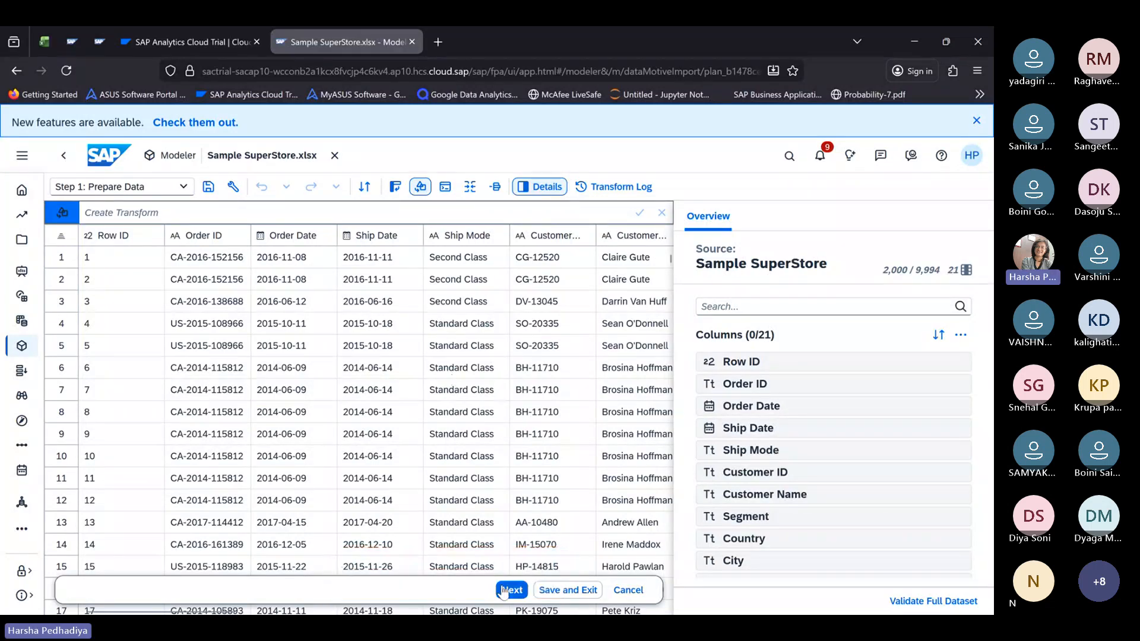
click(509, 593)
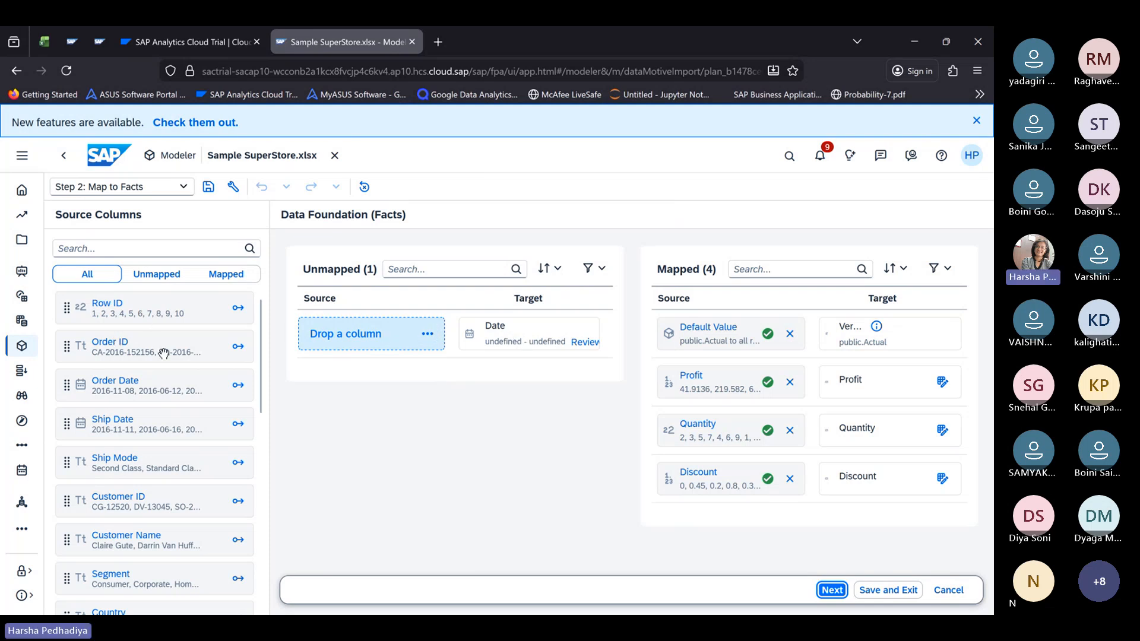
scroll(178, 453, down, 1)
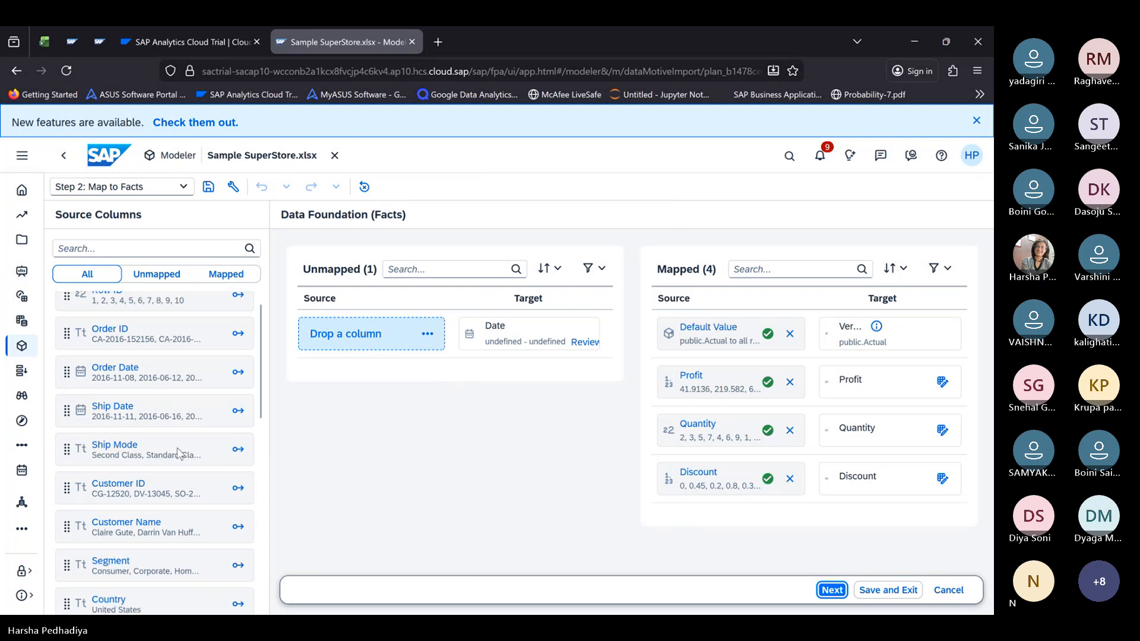
scroll(178, 453, down, 8)
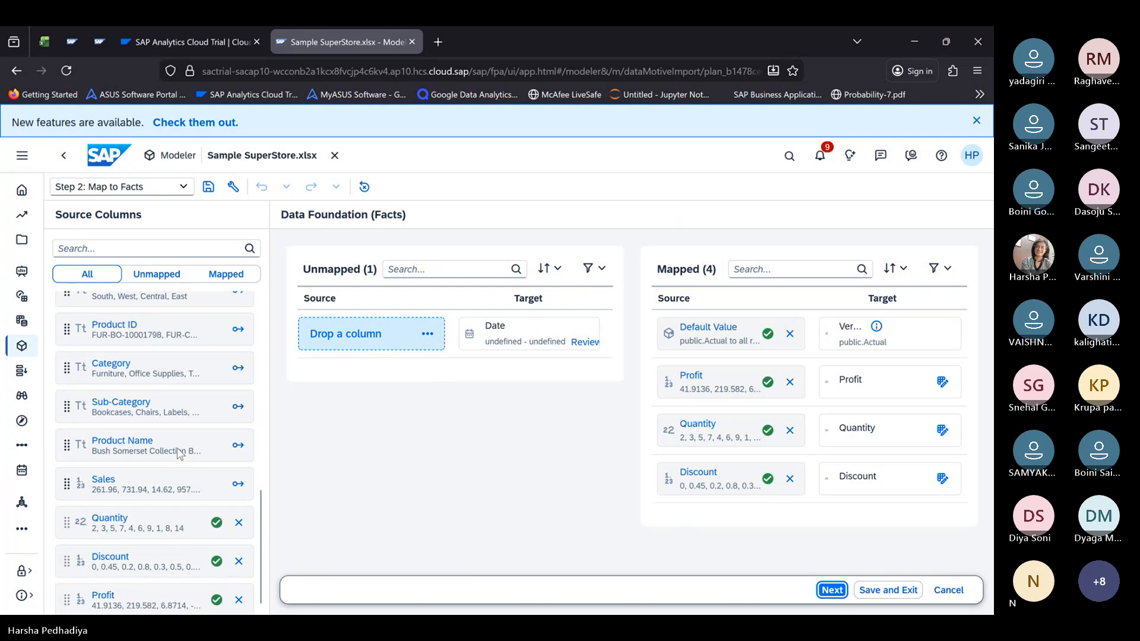
scroll(178, 453, up, 2)
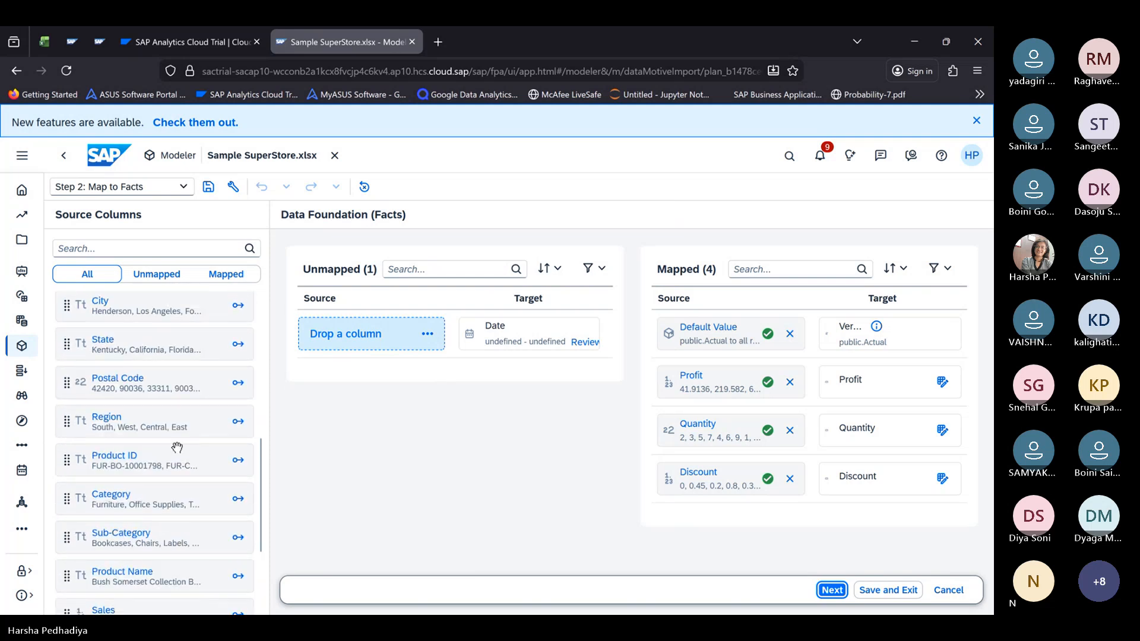
scroll(177, 447, up, 6)
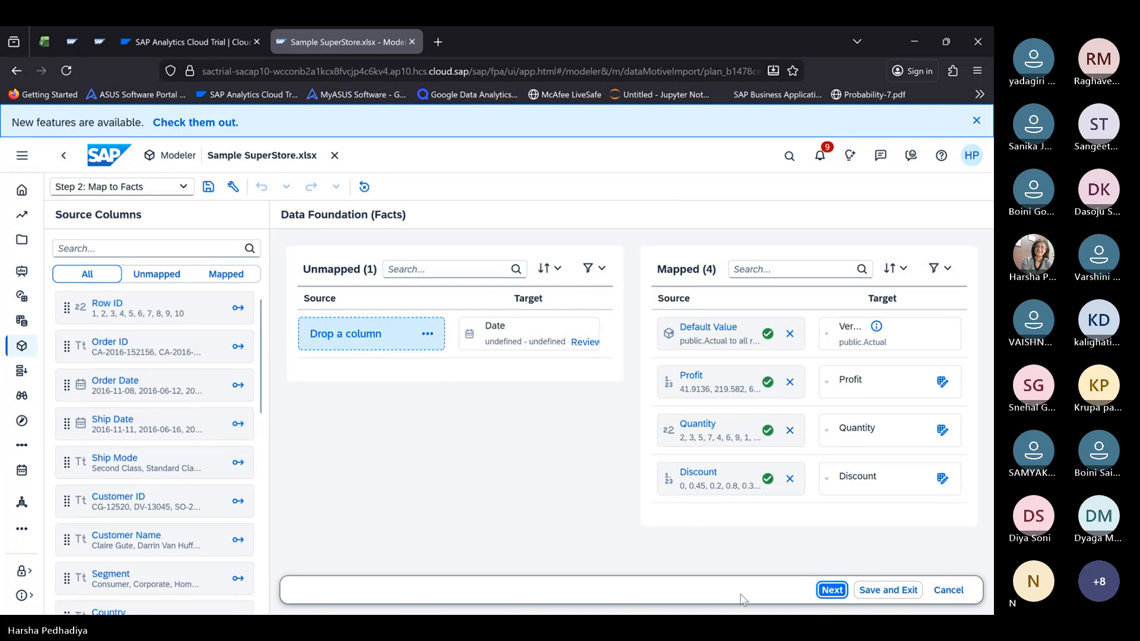
Step: Review the import's mapping restrictions with the Date dimension left unmapped, and return to the fact mapping
click(831, 590)
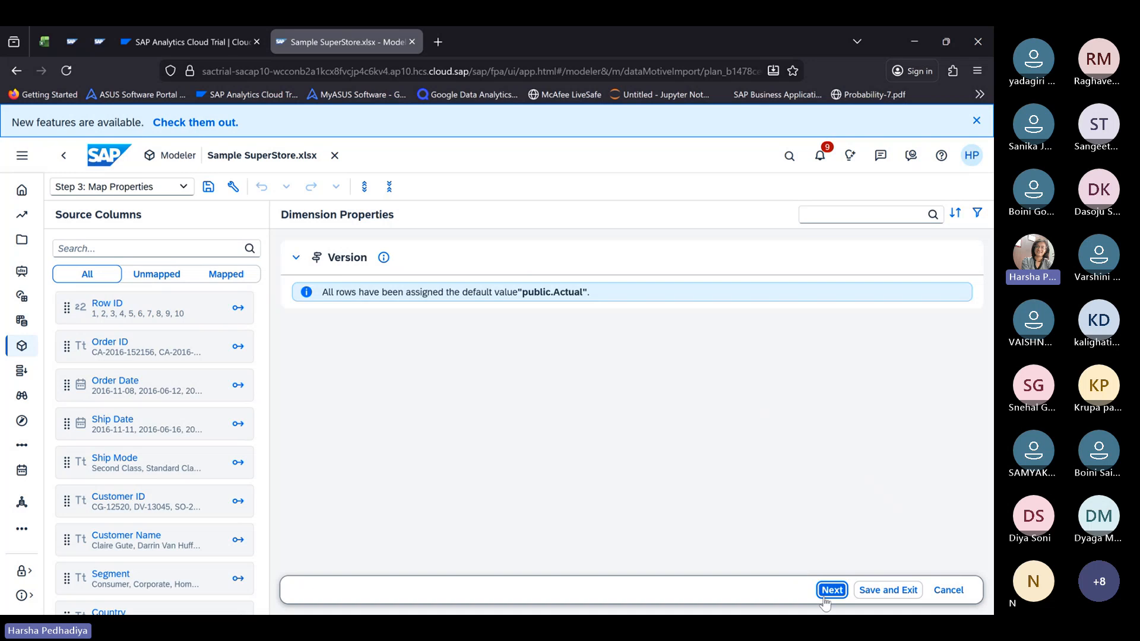
click(833, 590)
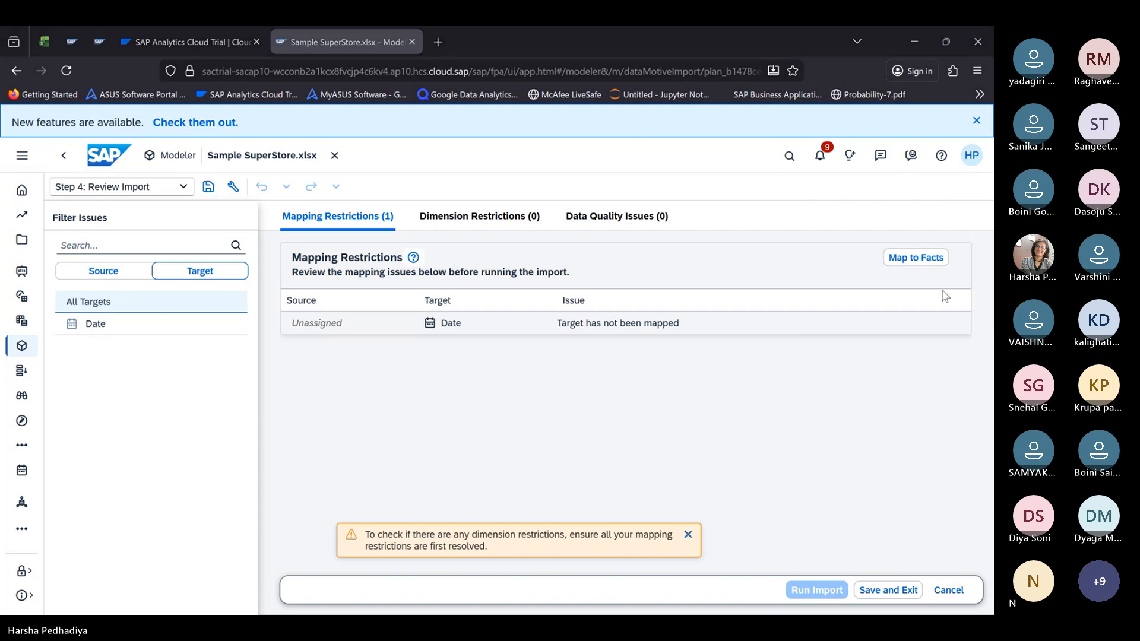
click(908, 261)
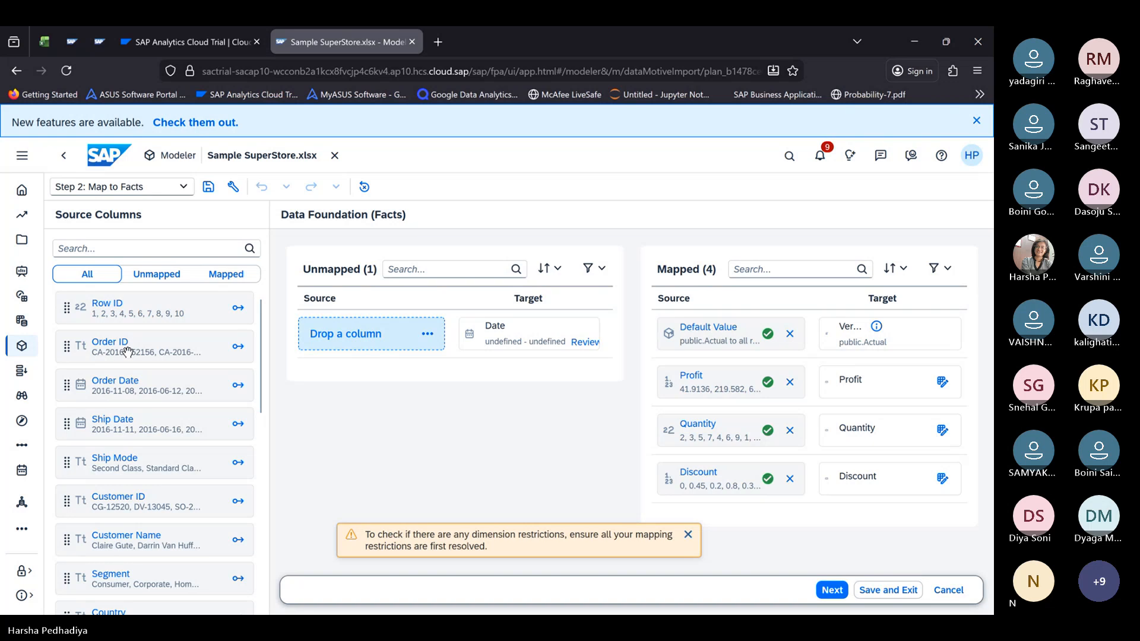
Step: Map the Order ID source column to the Date dimension and run the import with the proposed settings
drag(128, 351, 391, 352)
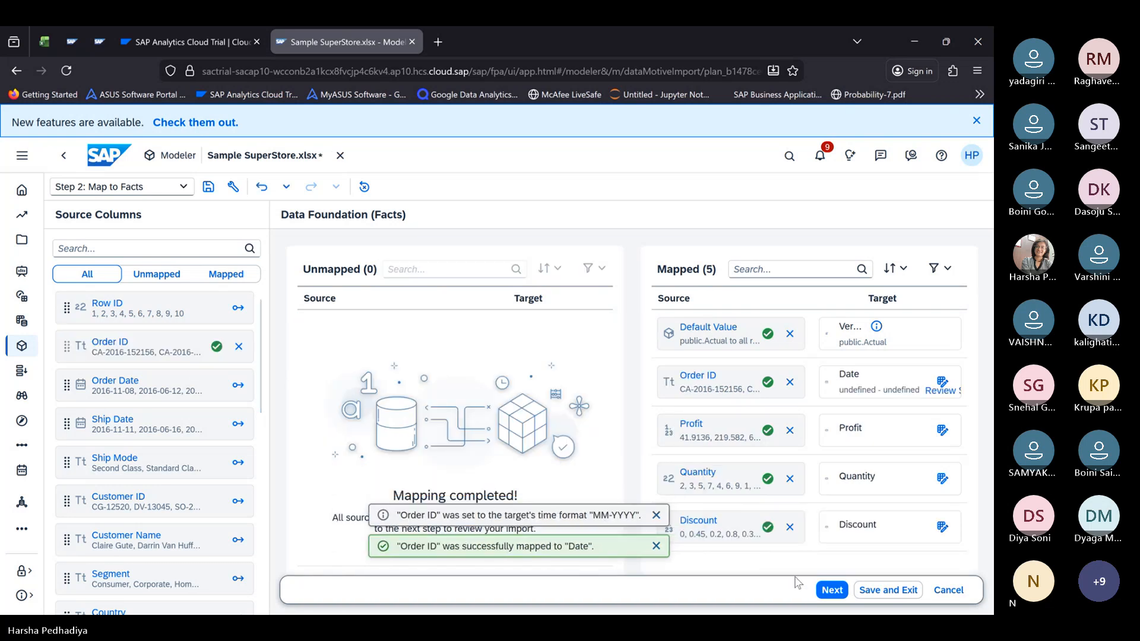
click(832, 591)
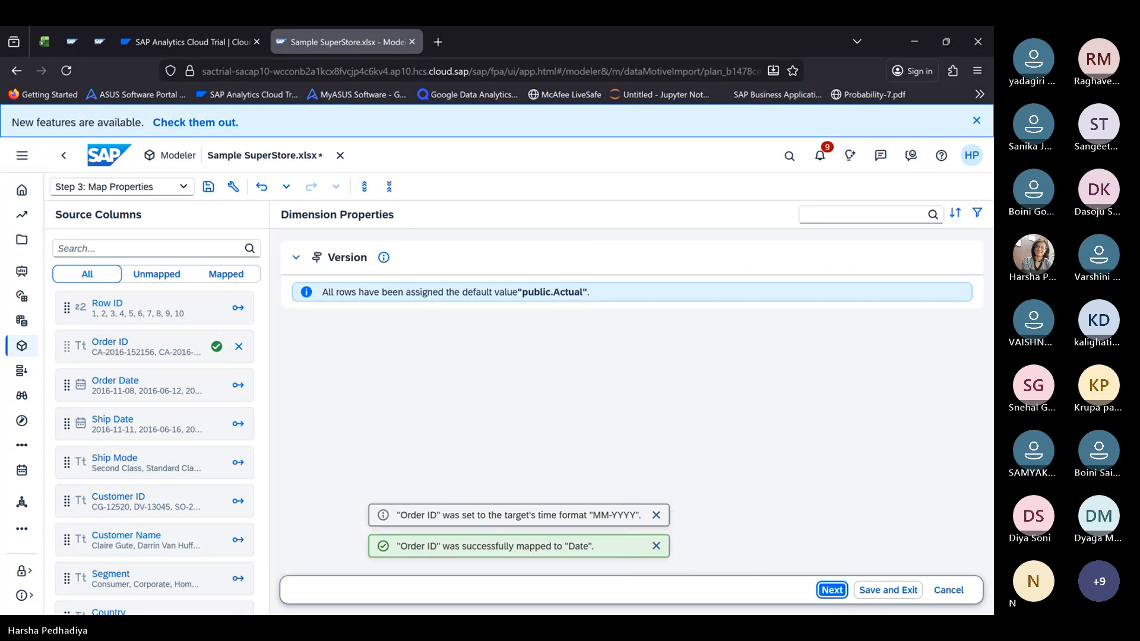
click(831, 591)
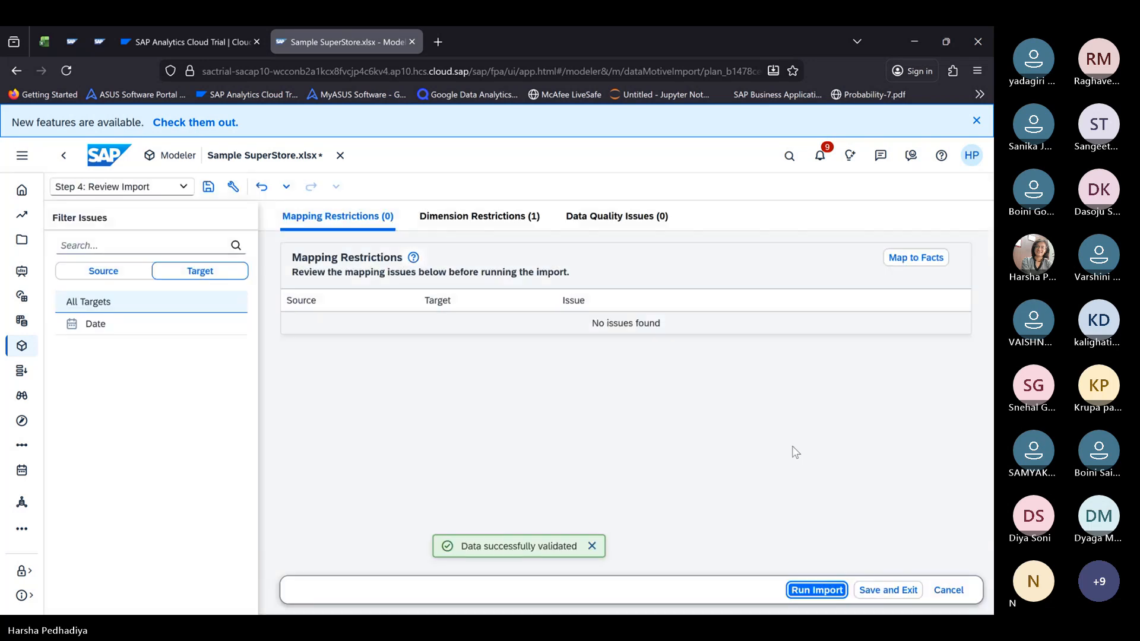
click(819, 589)
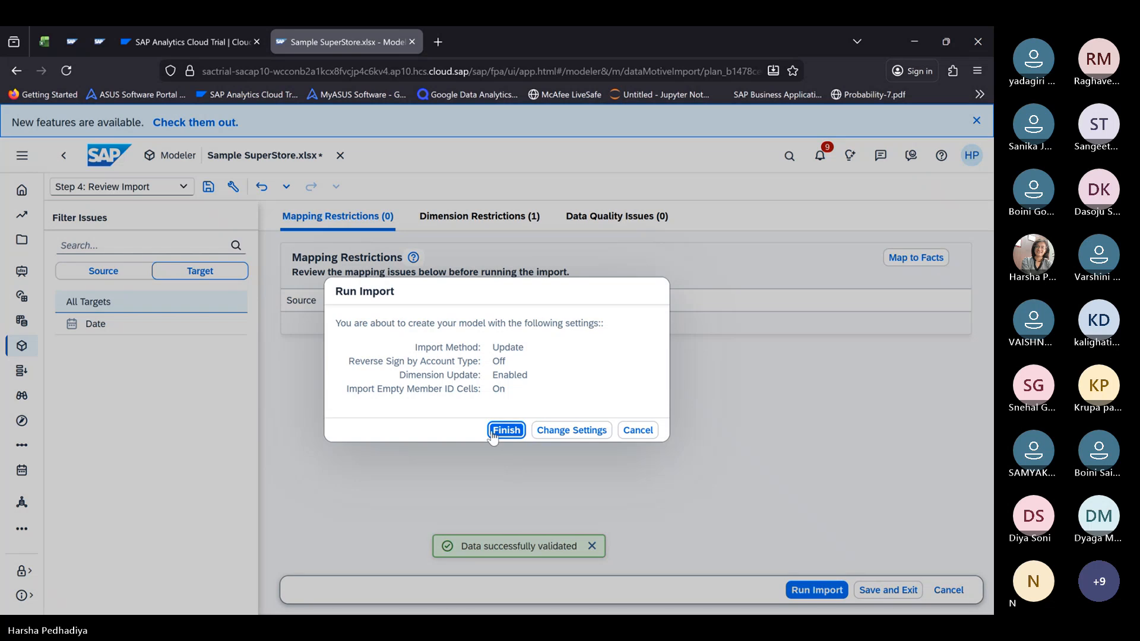
click(492, 435)
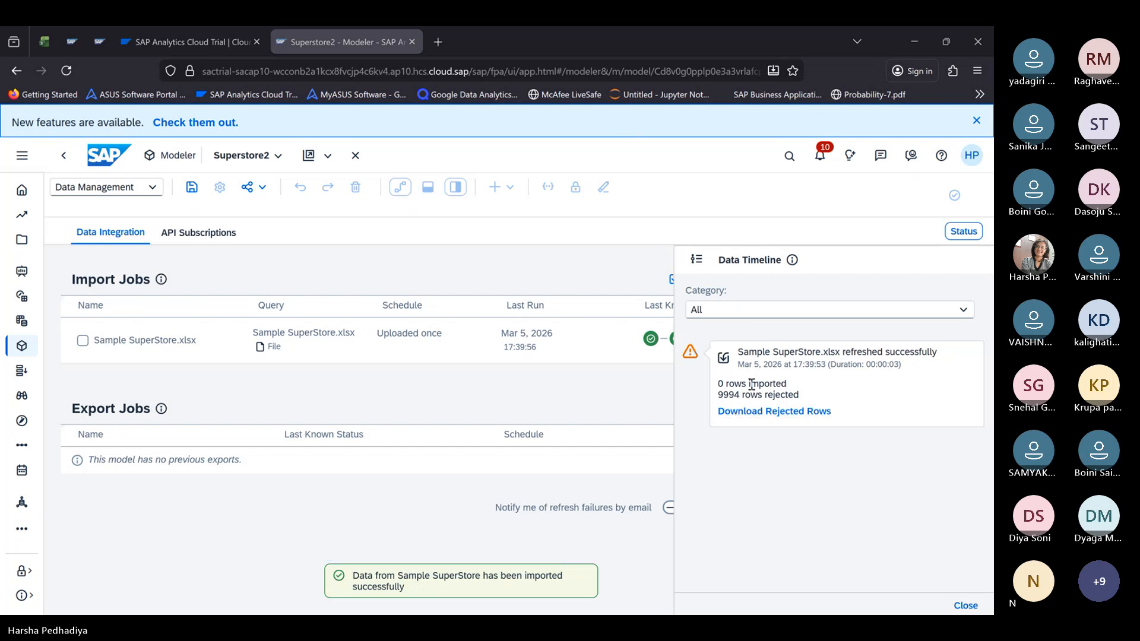
Step: Download the rejected rows of the Sample SuperStore.xlsx import and hide the data timeline
click(725, 363)
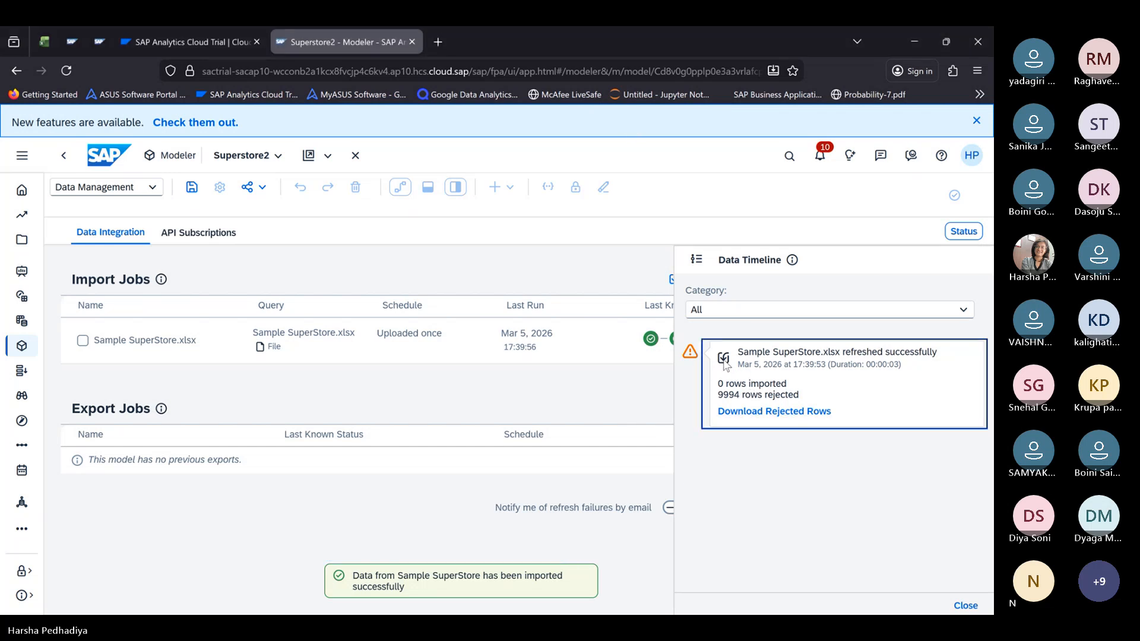
click(748, 415)
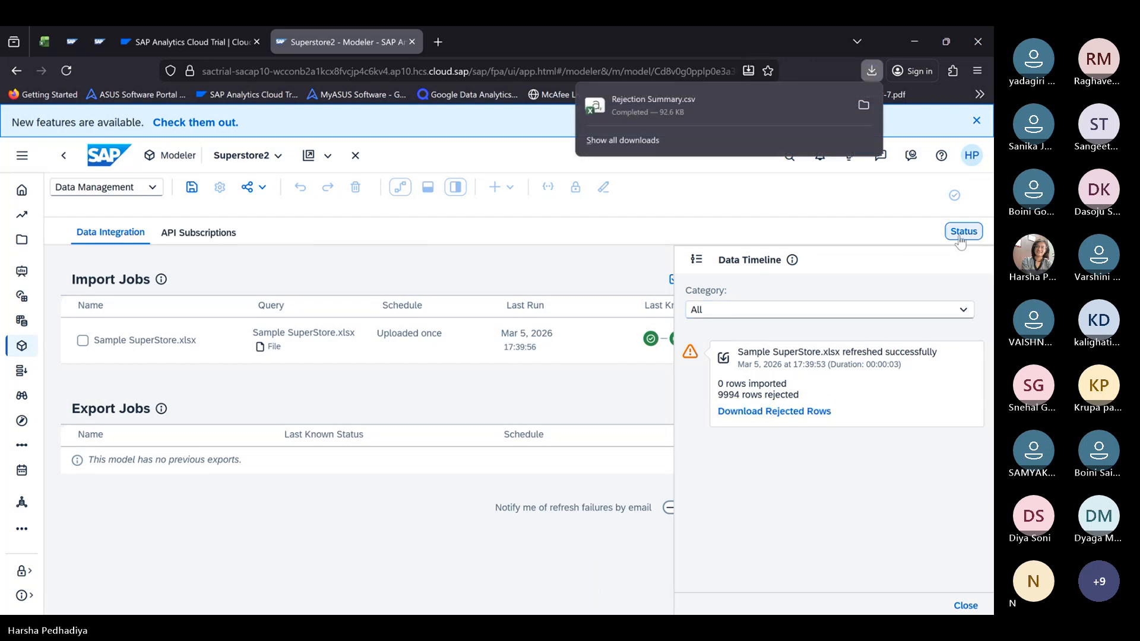
click(581, 115)
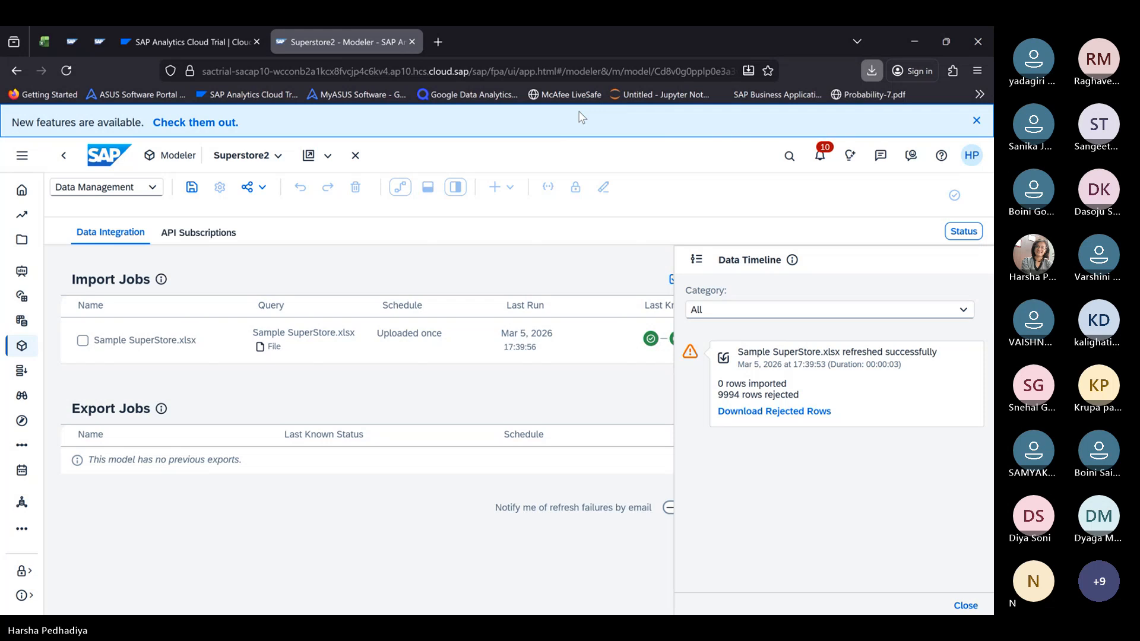
click(964, 231)
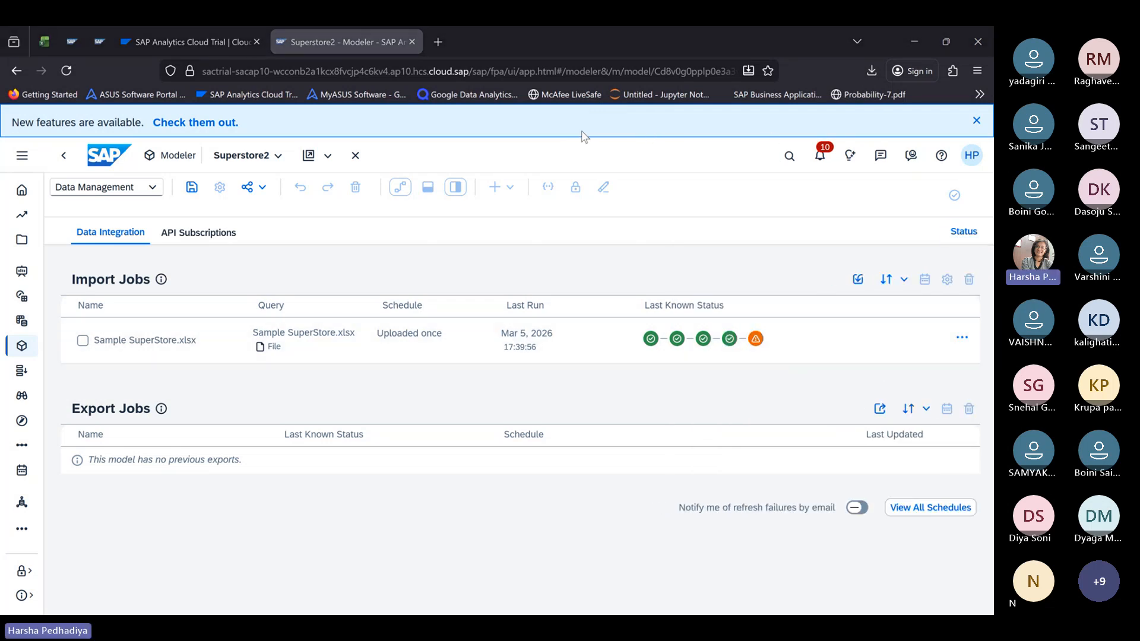
Step: Create another file import job from Sample SuperStore.xlsx using the Orders sheet with the first row as column headers
click(858, 279)
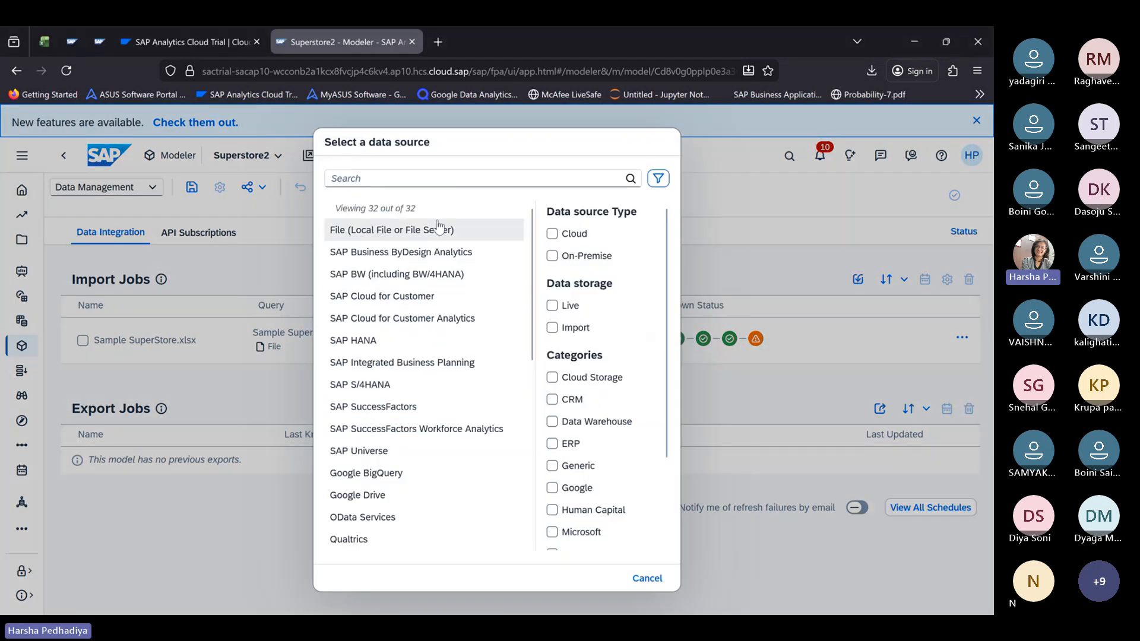
click(334, 232)
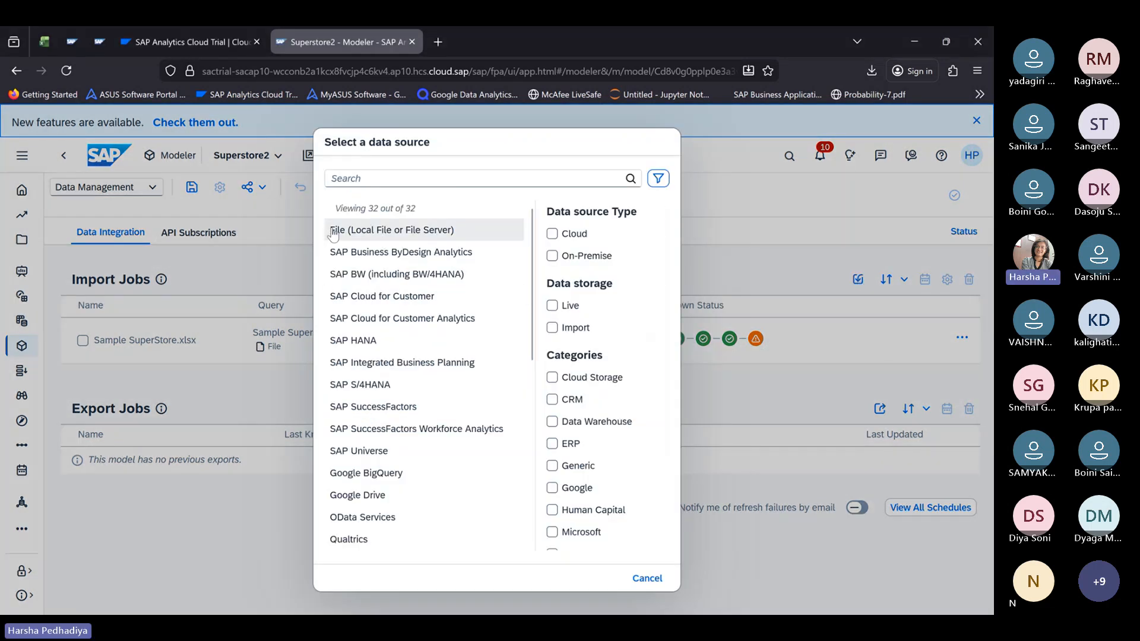
click(357, 333)
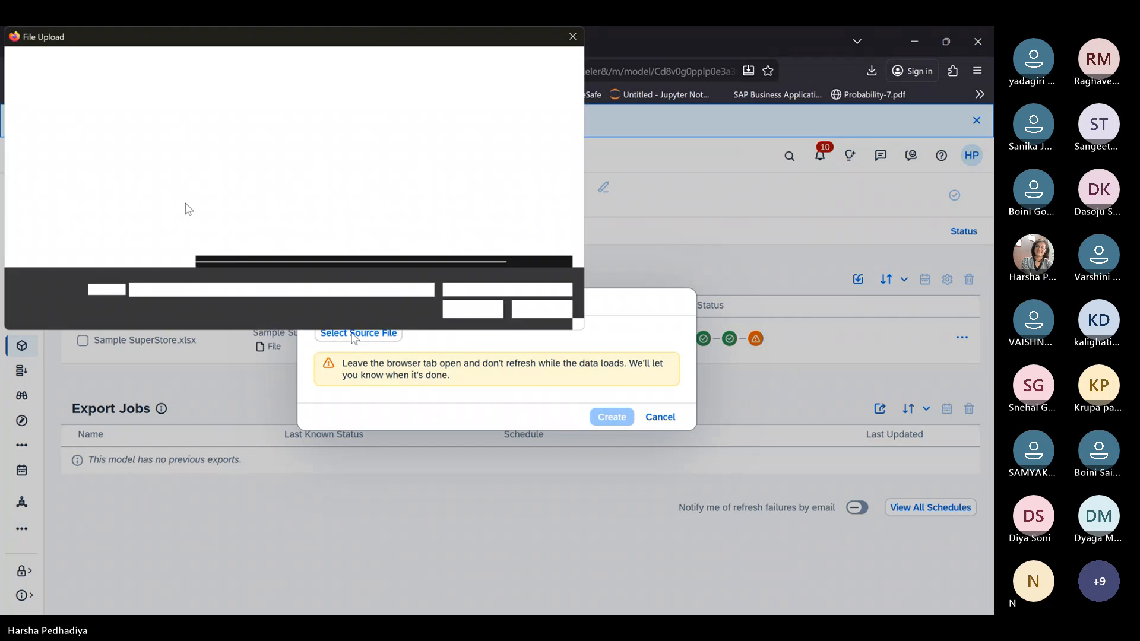
click(254, 148)
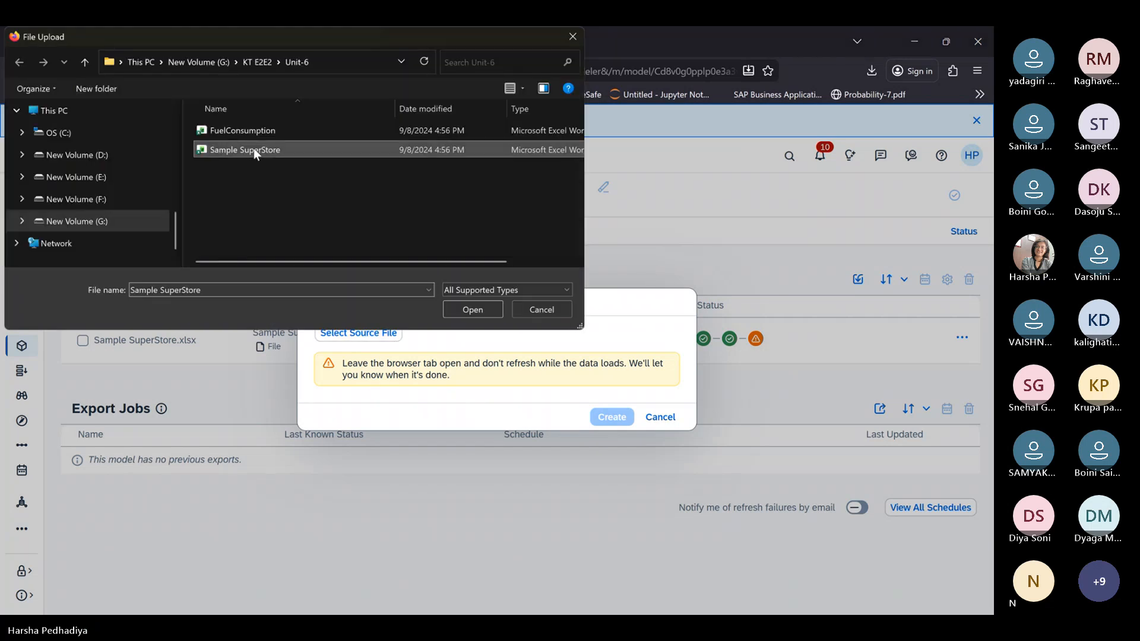
click(479, 310)
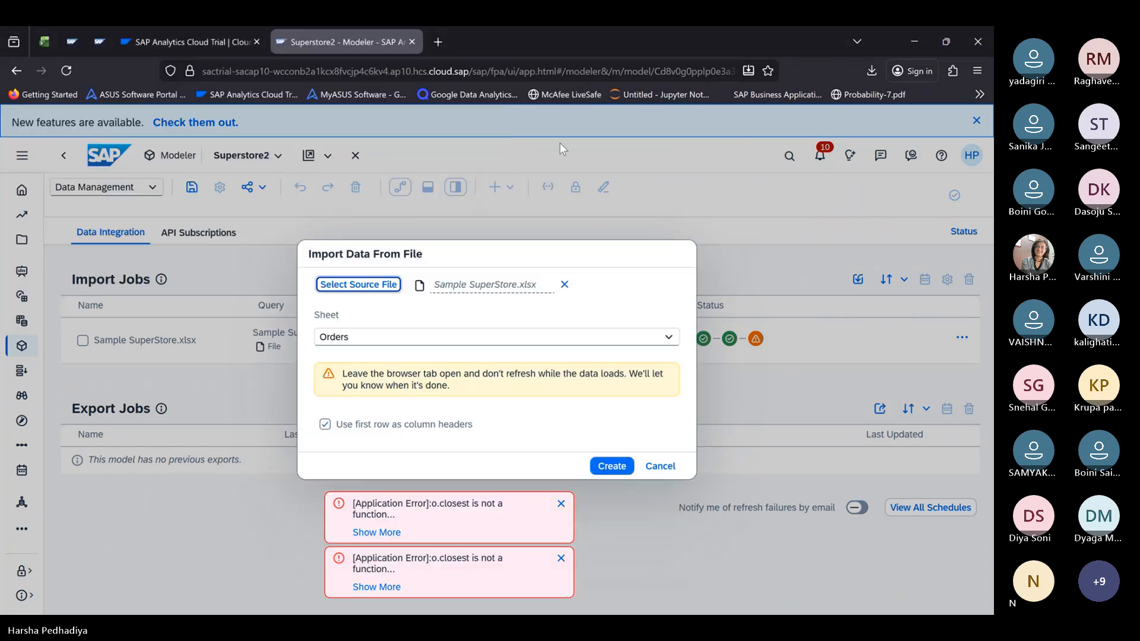
click(615, 464)
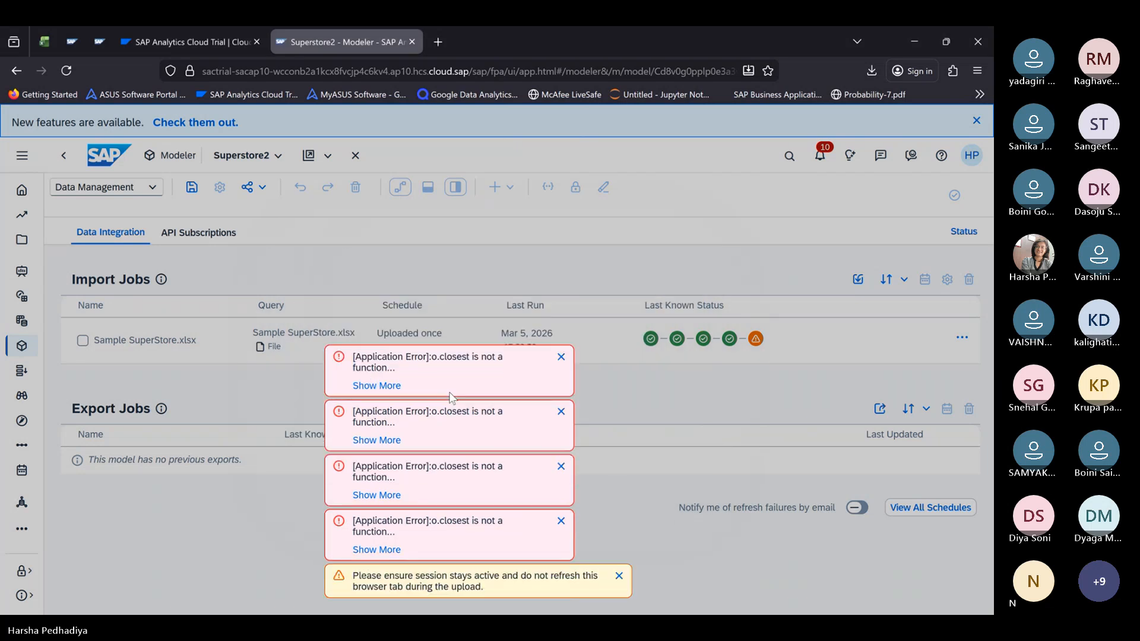
click(560, 411)
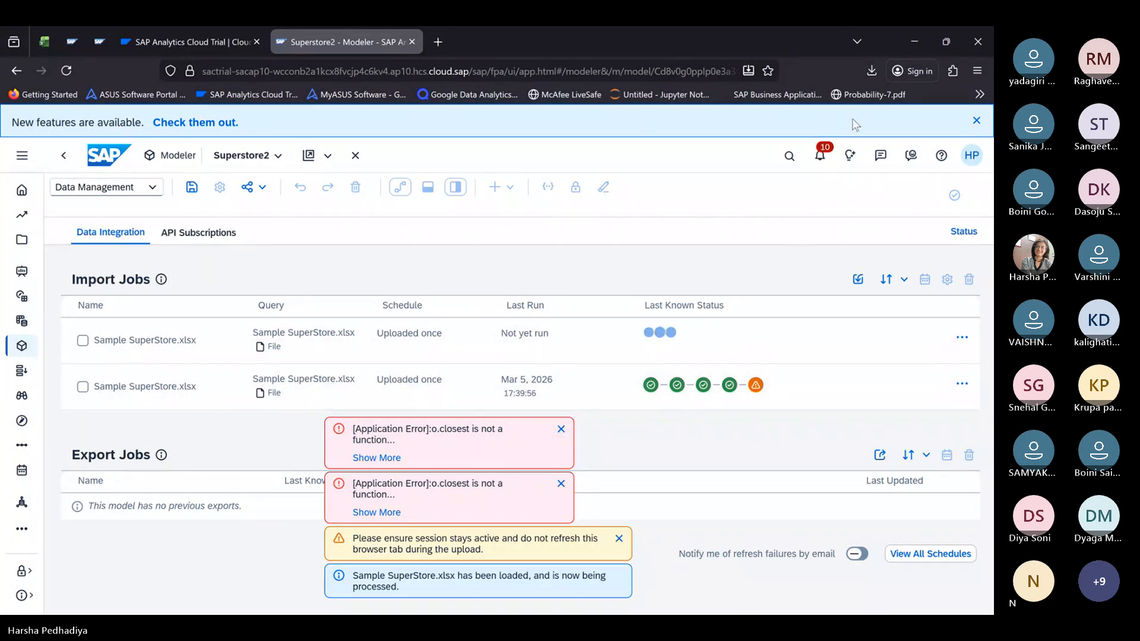
Step: Delete the earlier Sample SuperStore.xlsx import job that has already been run
click(961, 383)
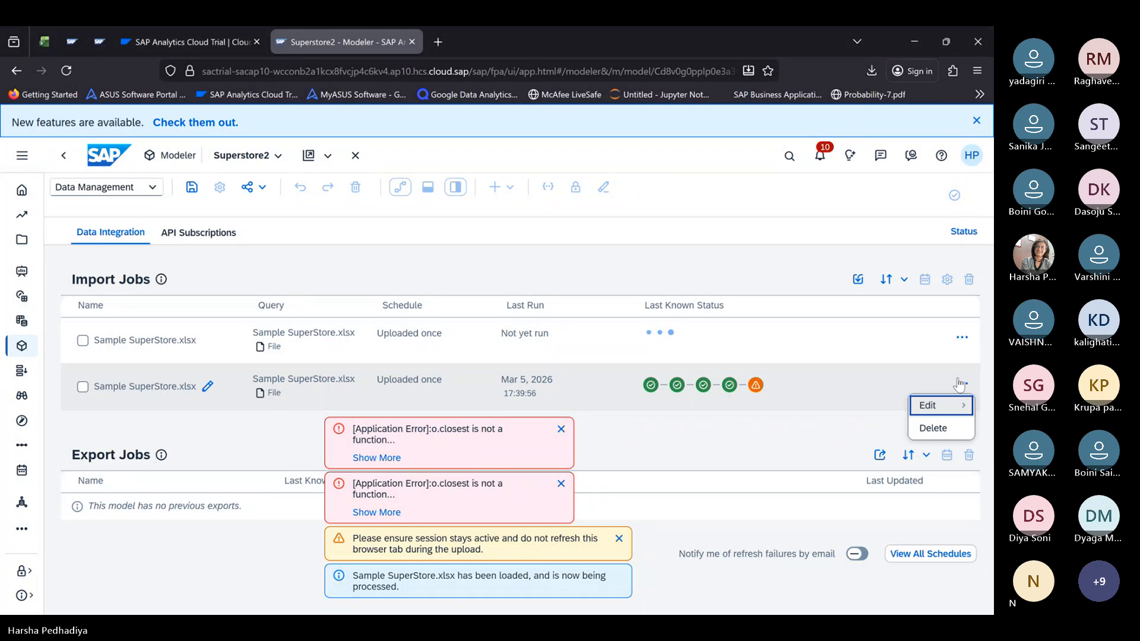
click(930, 432)
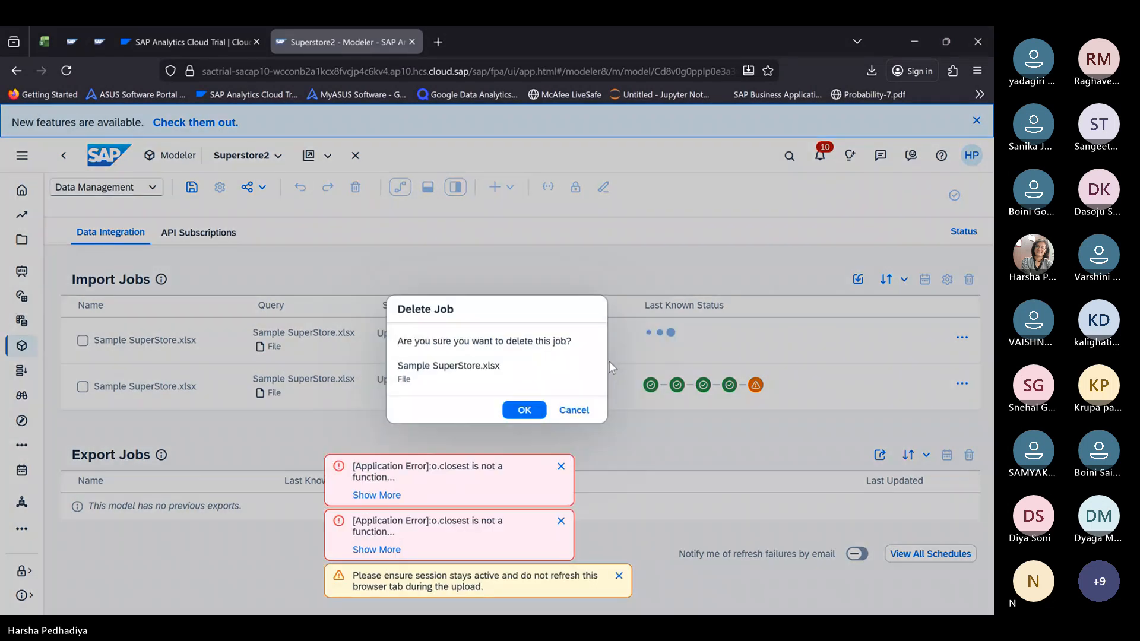
click(525, 411)
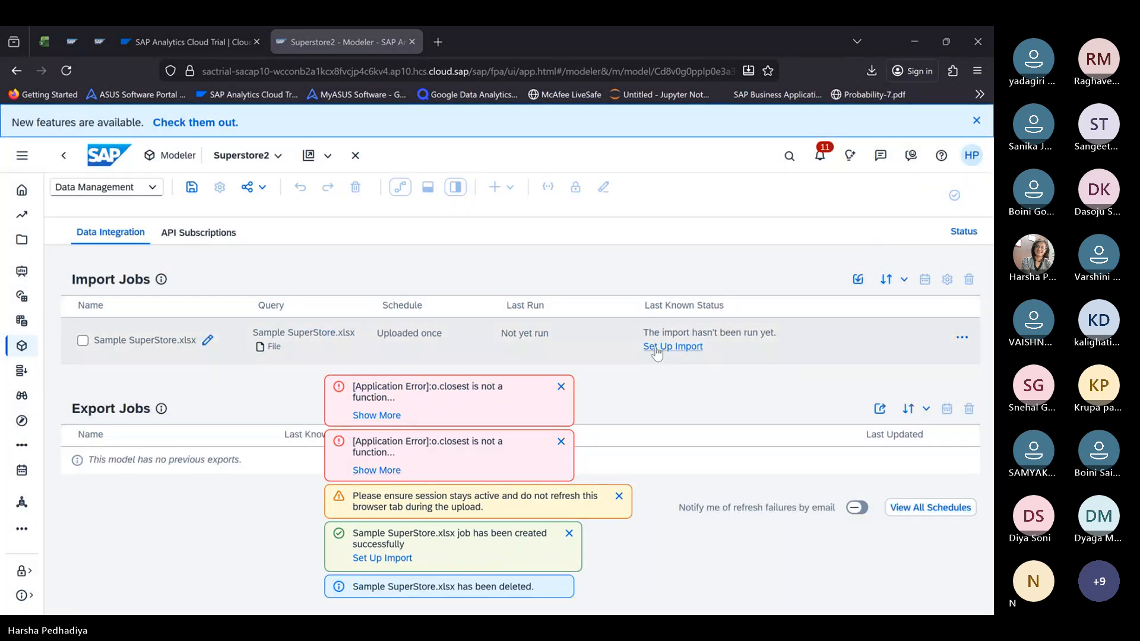
Step: Open the import setup of the remaining Sample SuperStore.xlsx job, dismiss the notifications and continue from data preparation to the fact mapping
click(659, 349)
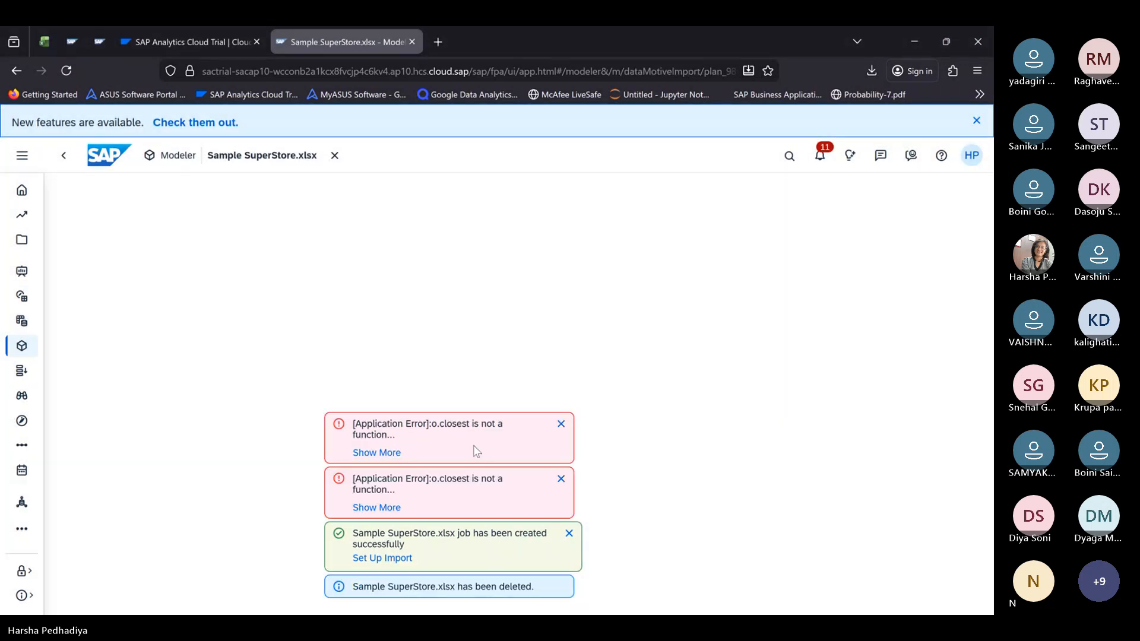
click(559, 425)
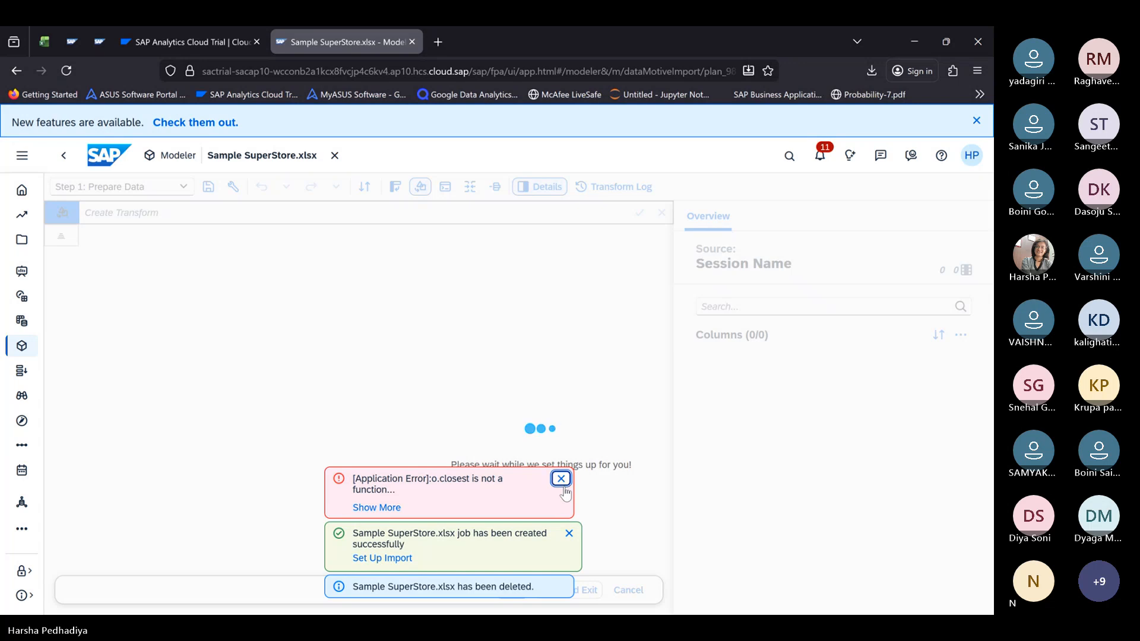
click(560, 478)
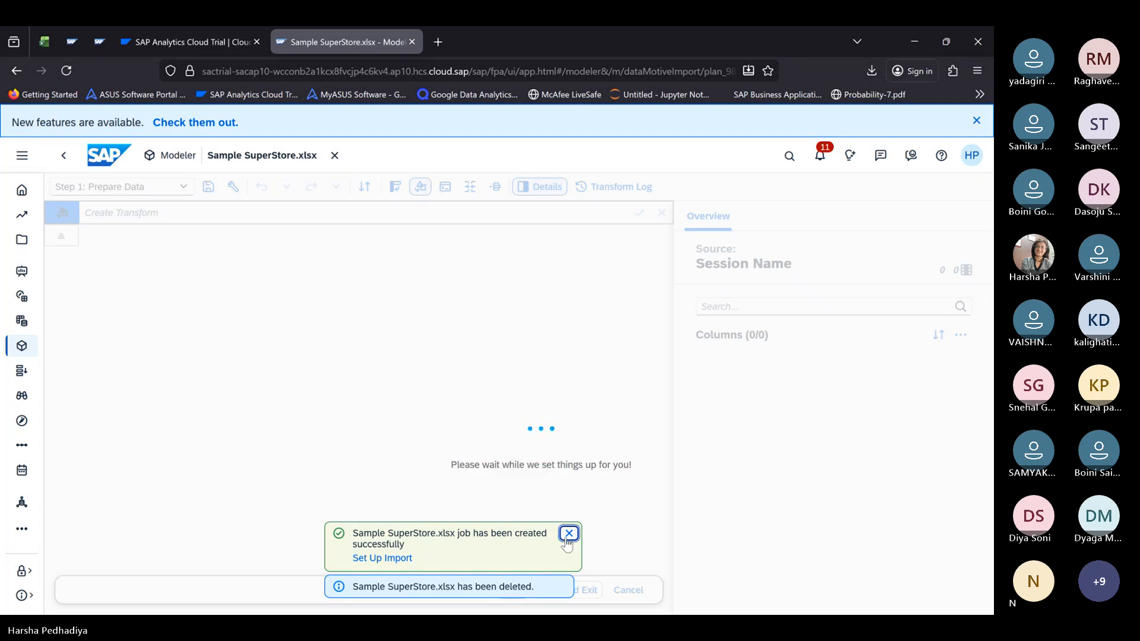
click(568, 534)
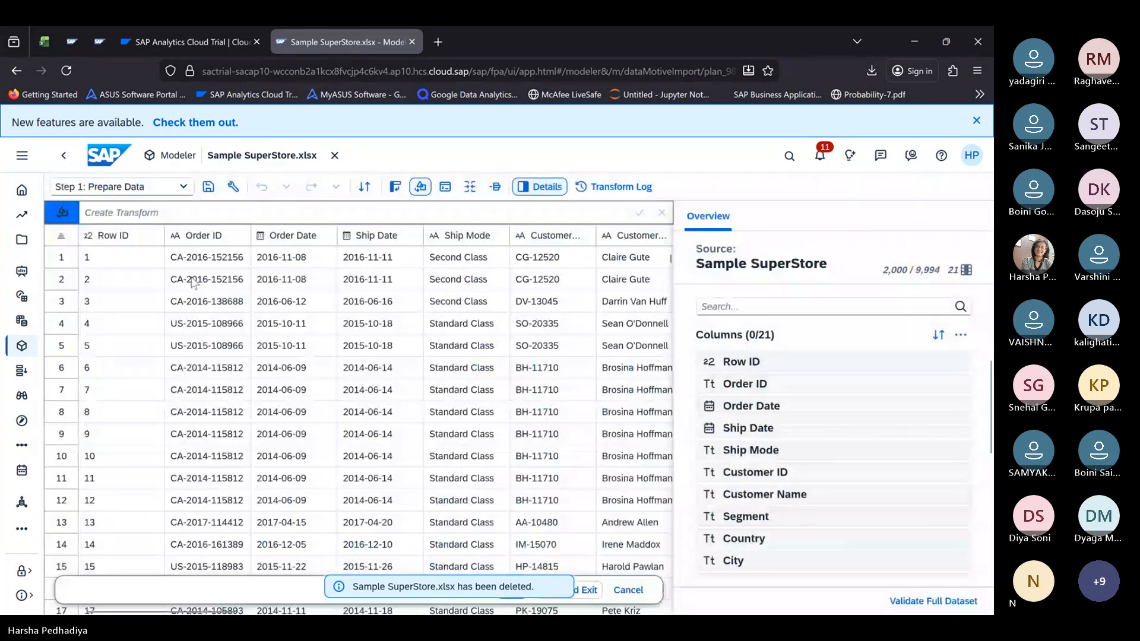
scroll(328, 446, down, 3)
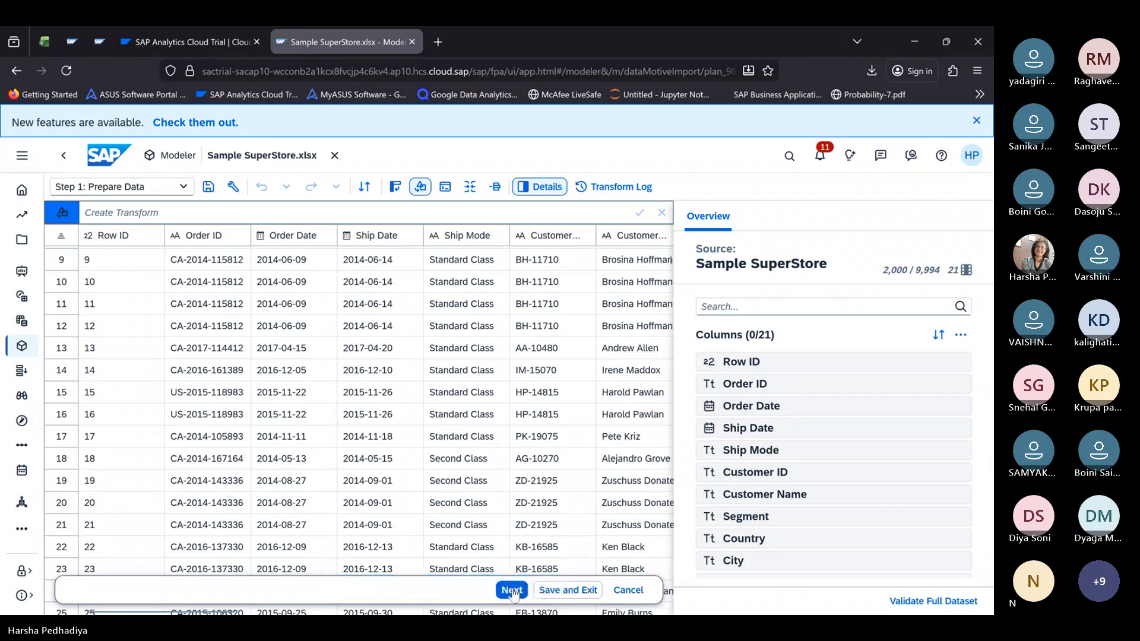
click(511, 591)
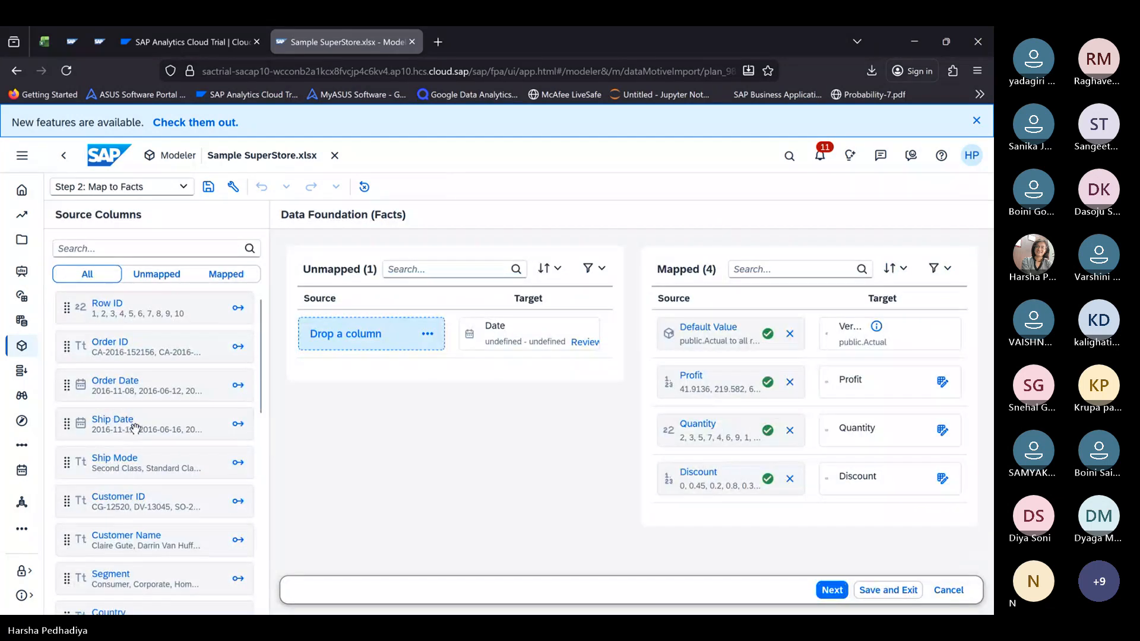
Step: Try the Ship Date source column for the Date dimension up to the import review, and remove that mapping
drag(133, 423, 374, 336)
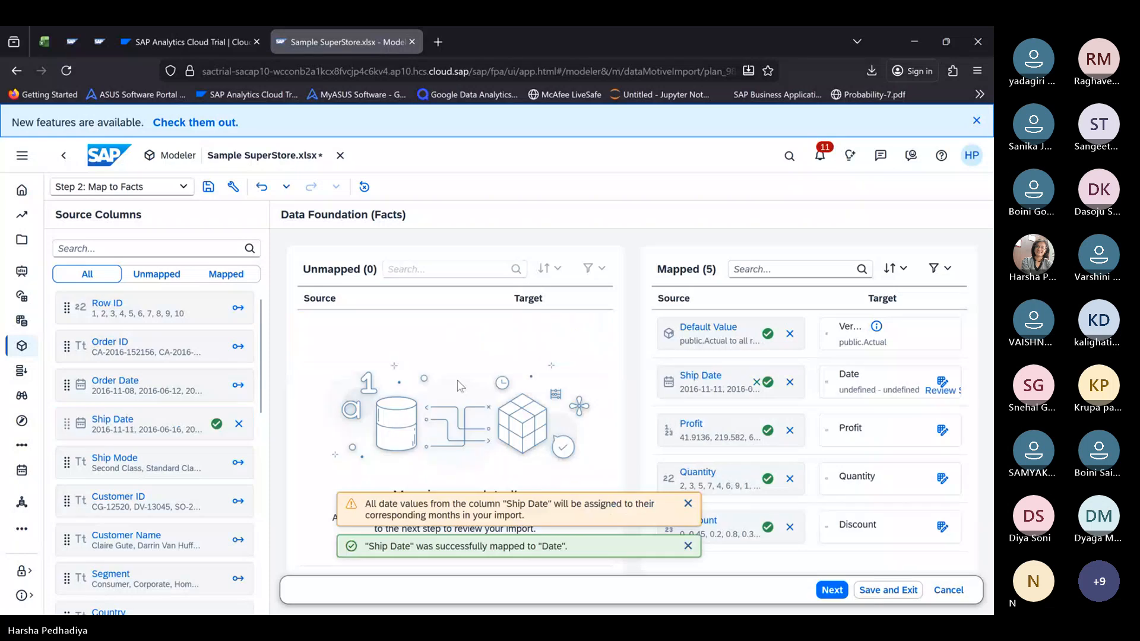
click(833, 590)
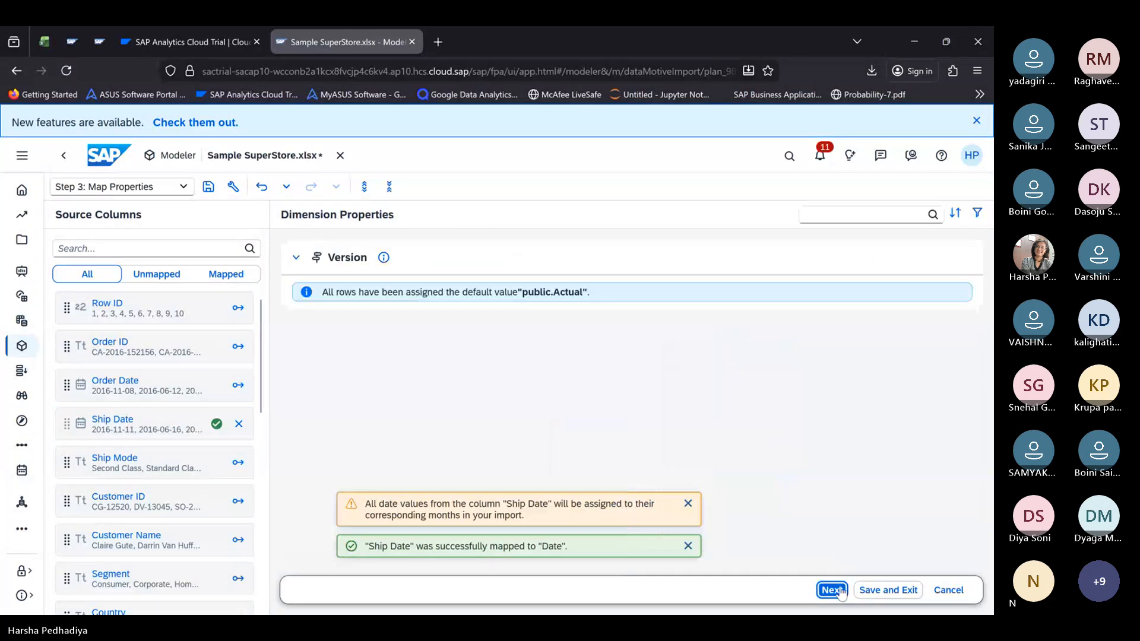
click(841, 593)
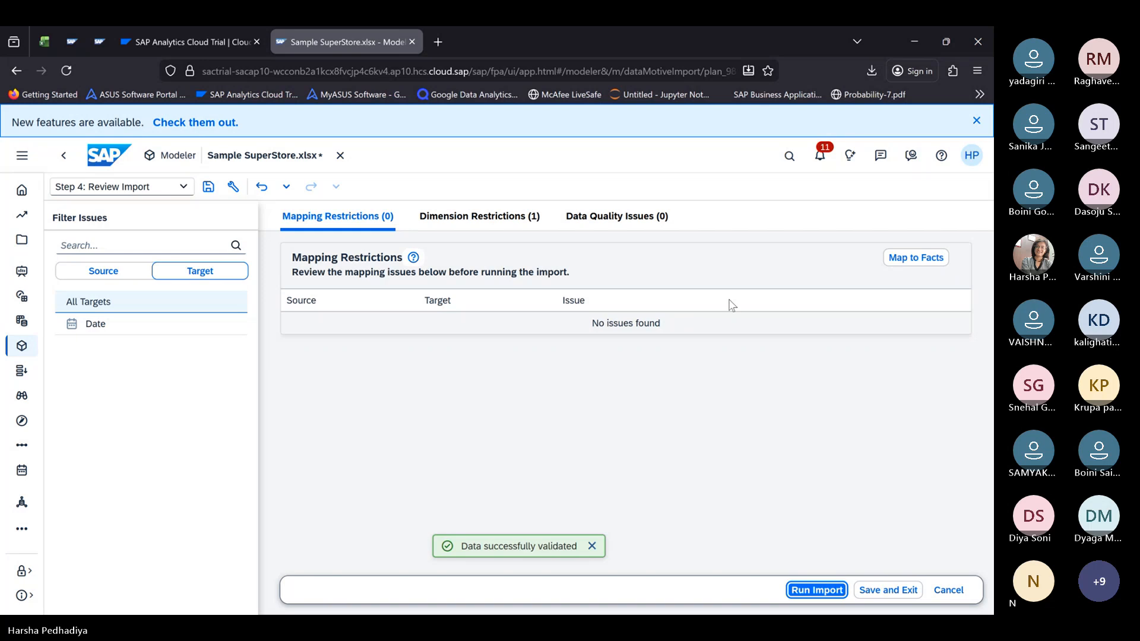
click(924, 261)
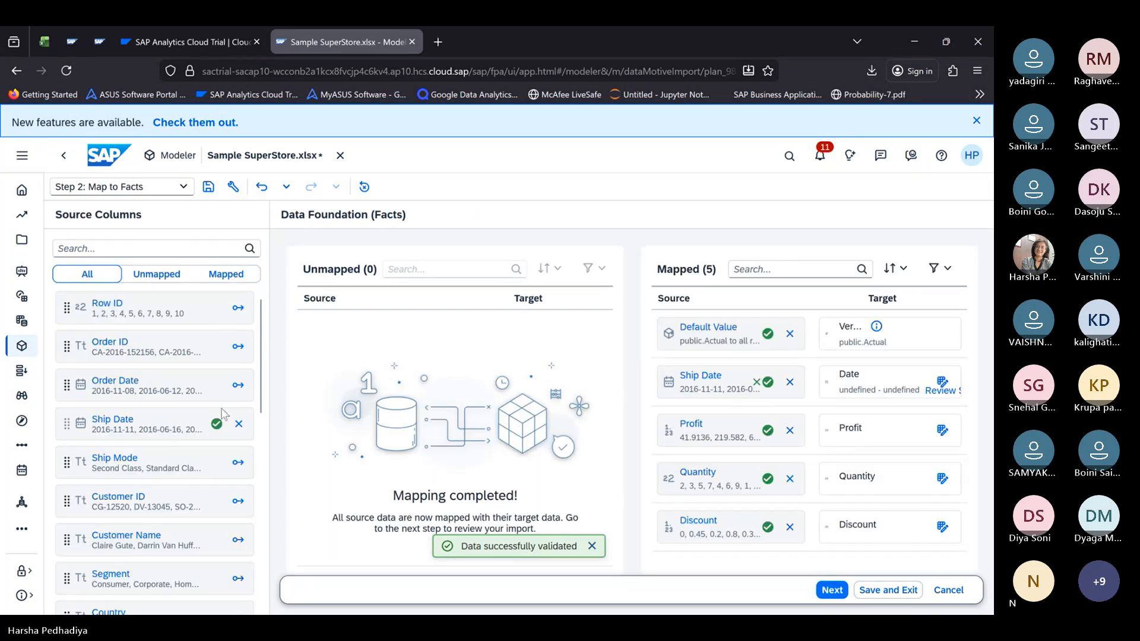
click(240, 425)
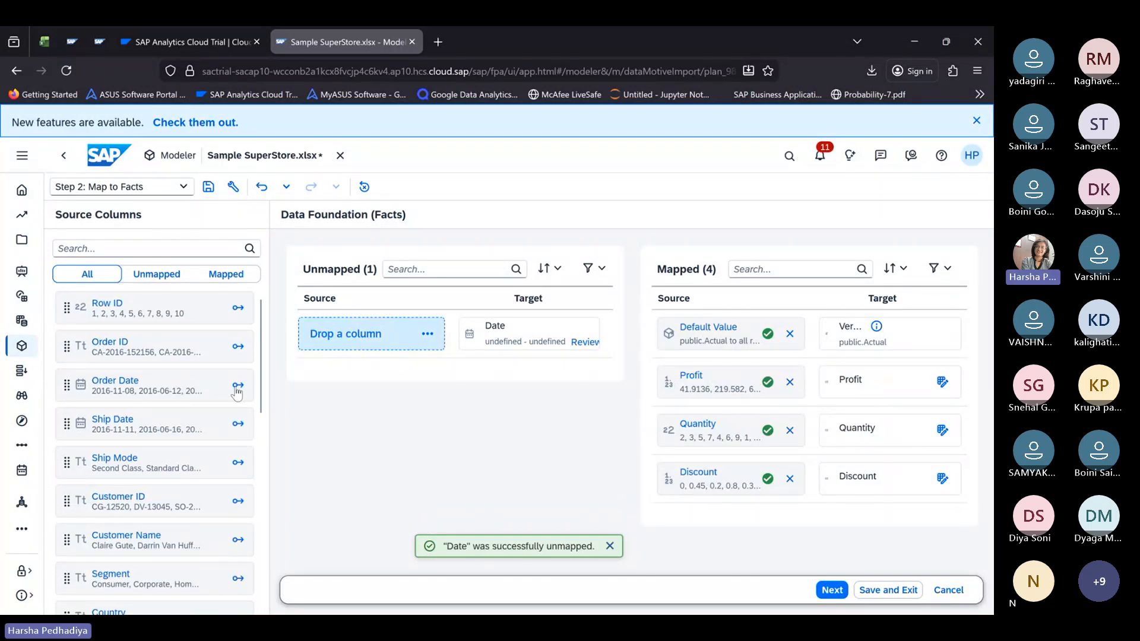
Step: Map the Order Date source column to the Date dimension and continue through the dimension properties to the import review
drag(213, 380, 383, 337)
click(688, 473)
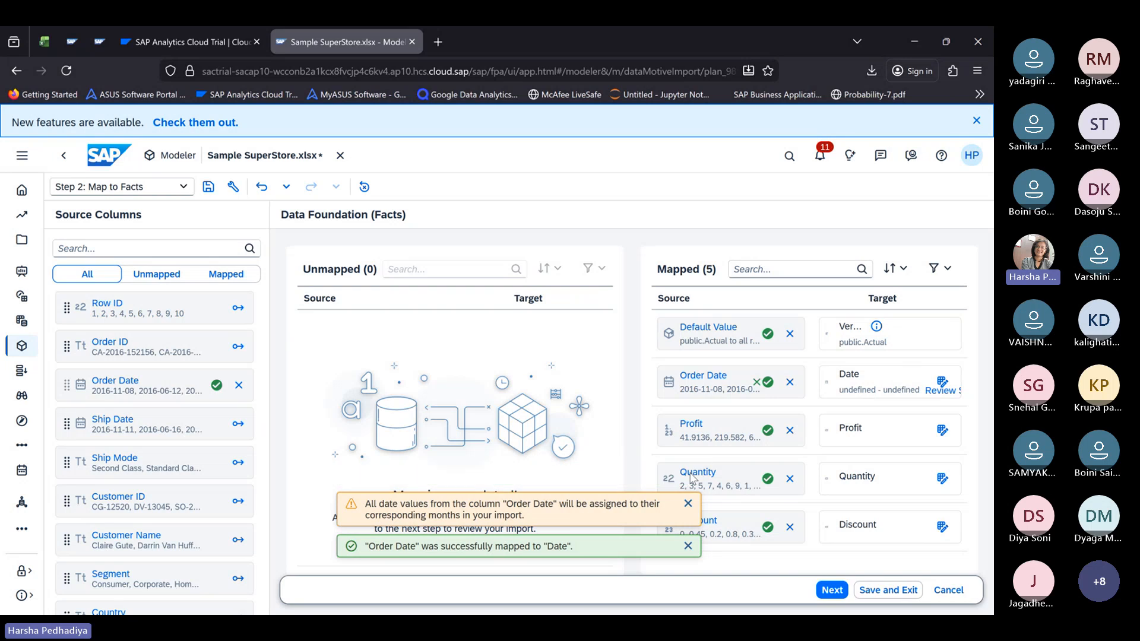
click(687, 504)
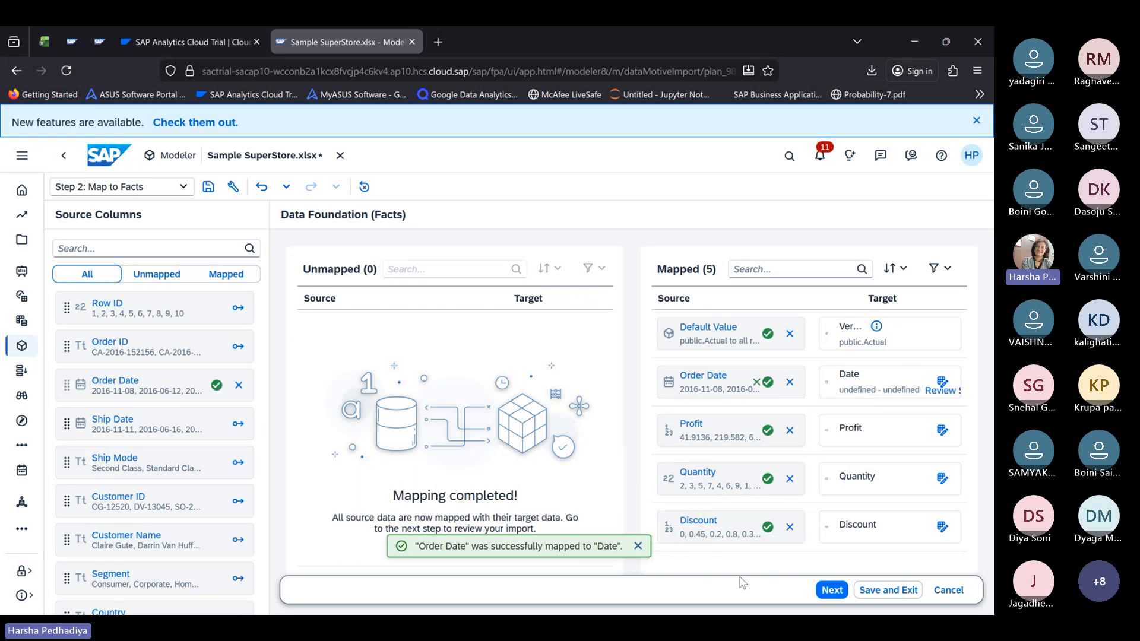
click(833, 592)
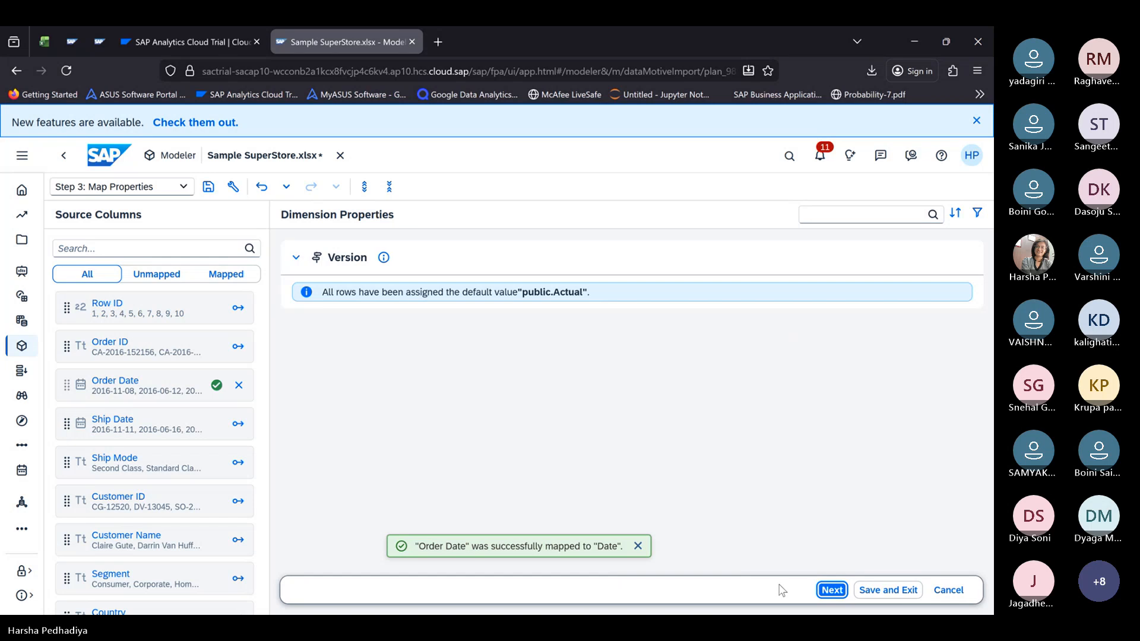
click(832, 589)
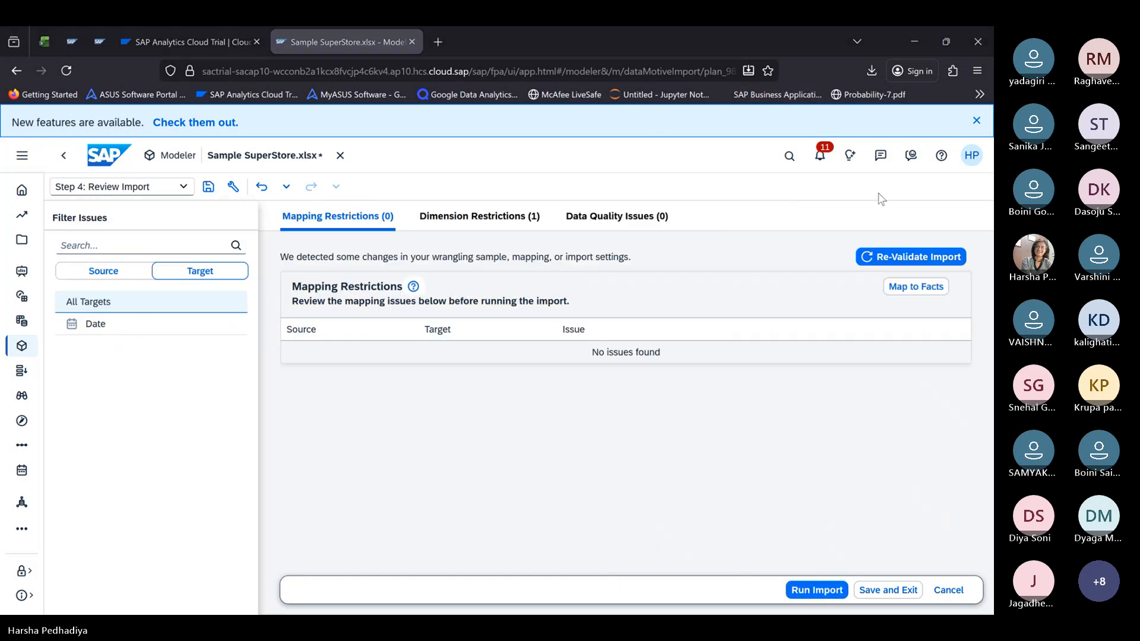
Step: Validate the changed import mapping and run the Sample SuperStore.xlsx import with the proposed settings
click(816, 590)
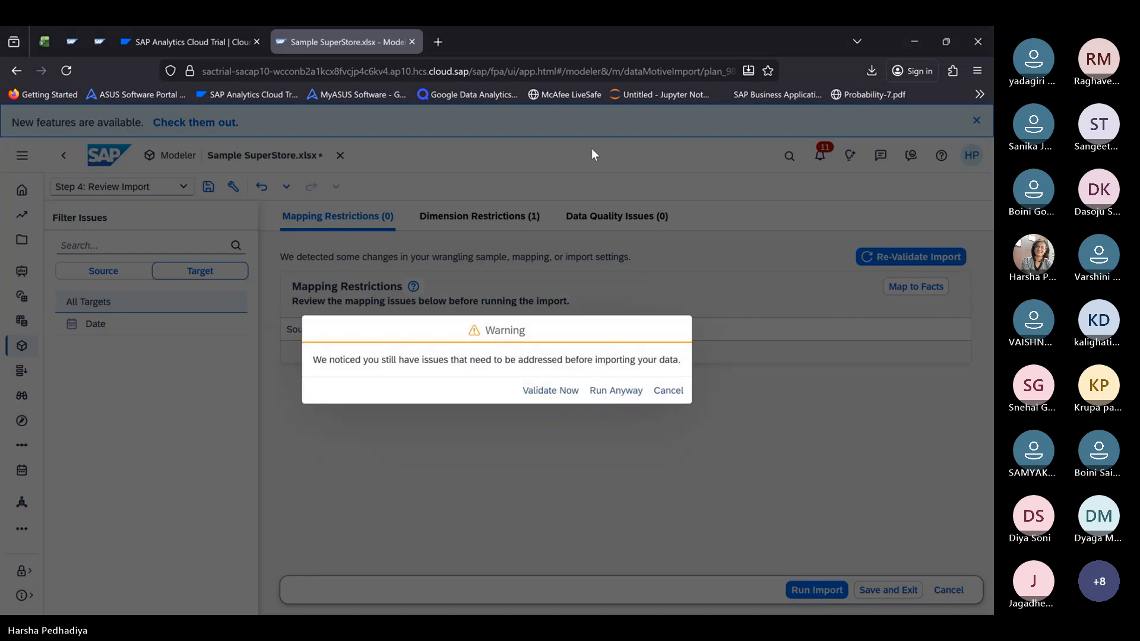
click(554, 391)
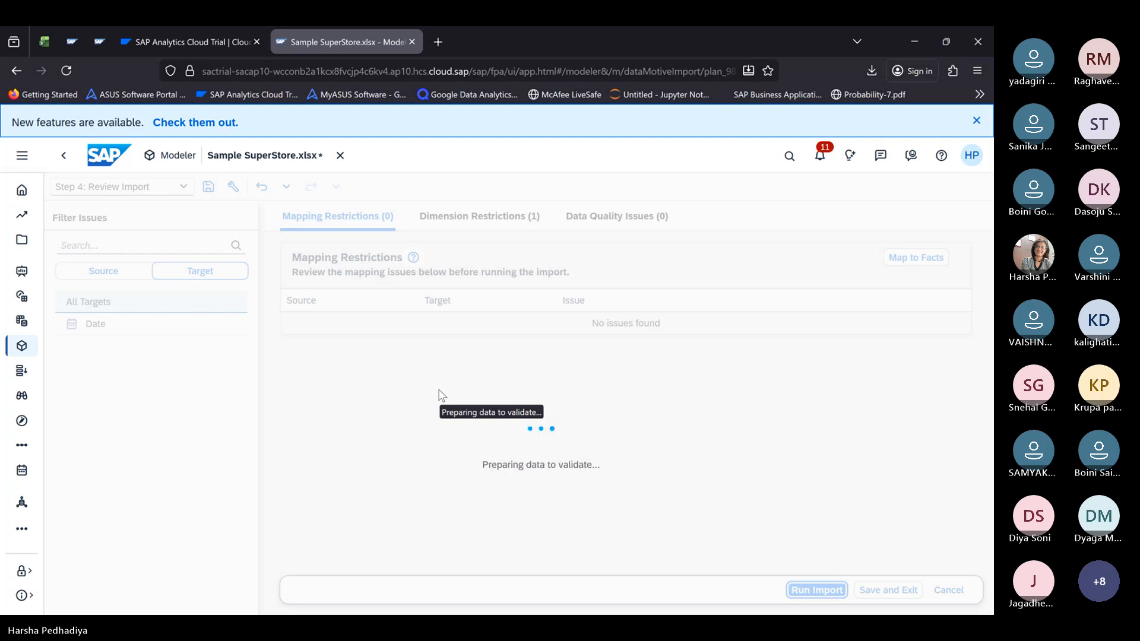
click(817, 590)
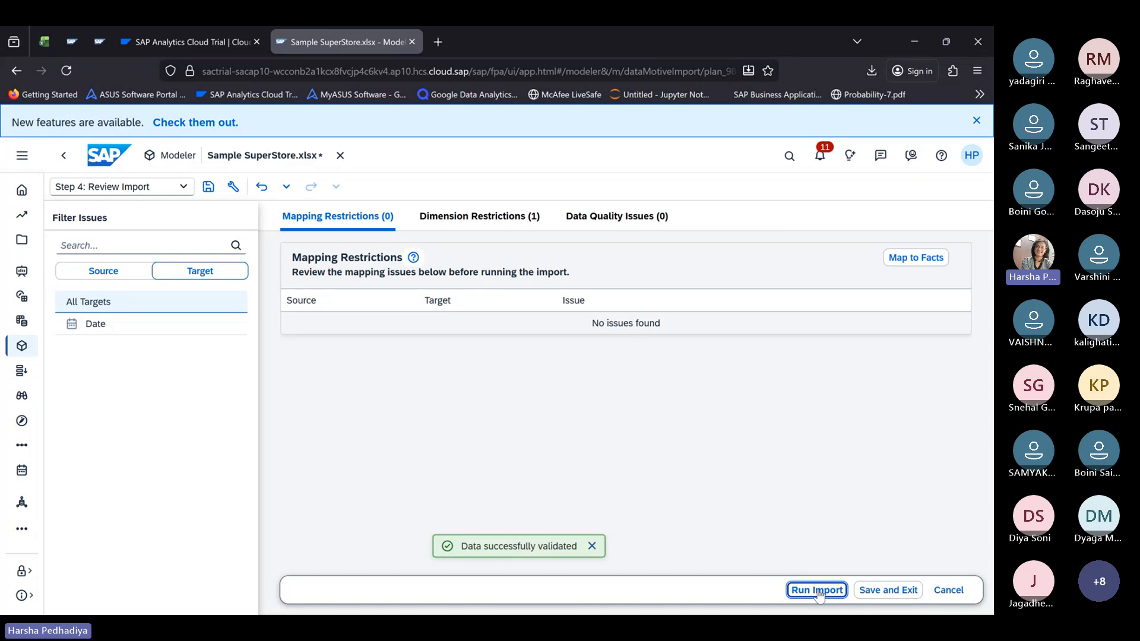
click(506, 430)
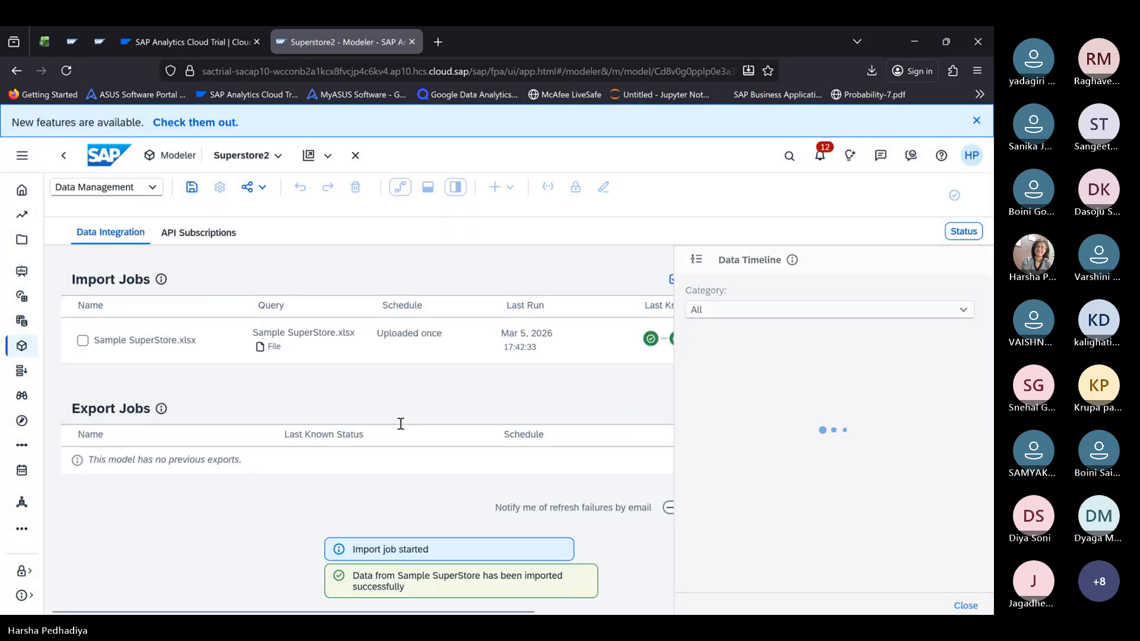
Step: Save the Superstore2 model, including from its model structure view, and return to the data management view
click(192, 192)
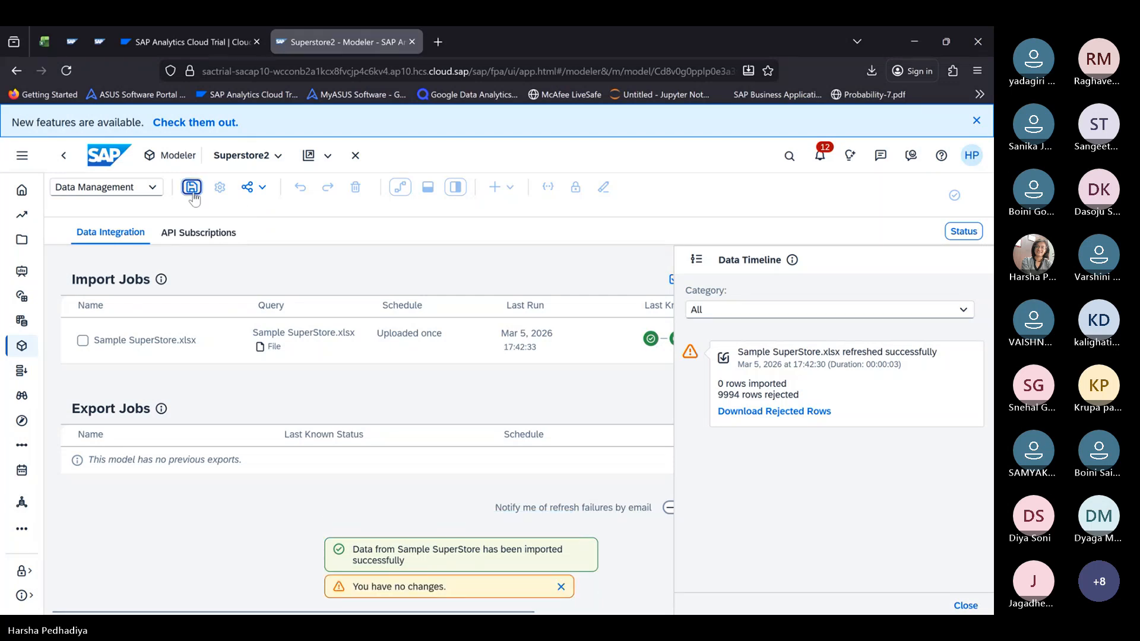
click(149, 189)
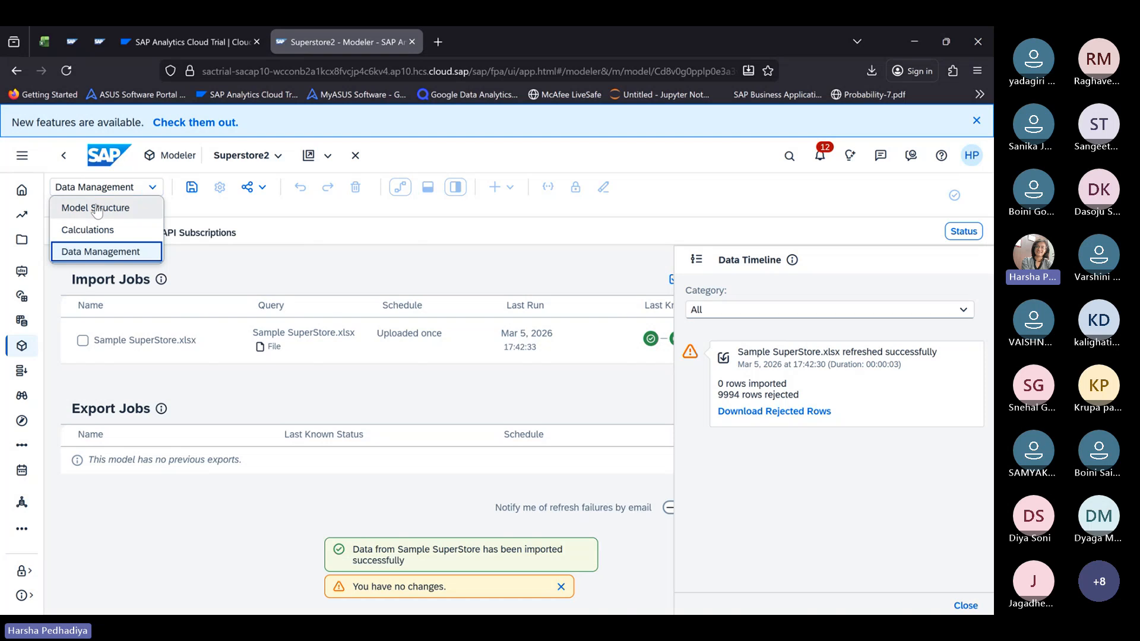
click(96, 209)
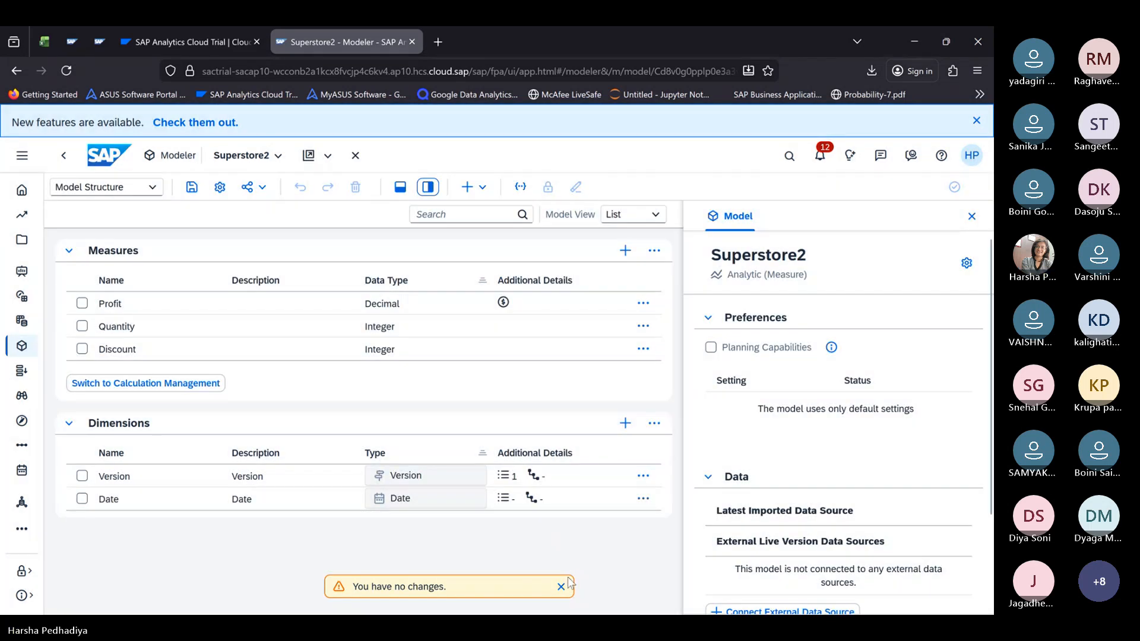
click(561, 587)
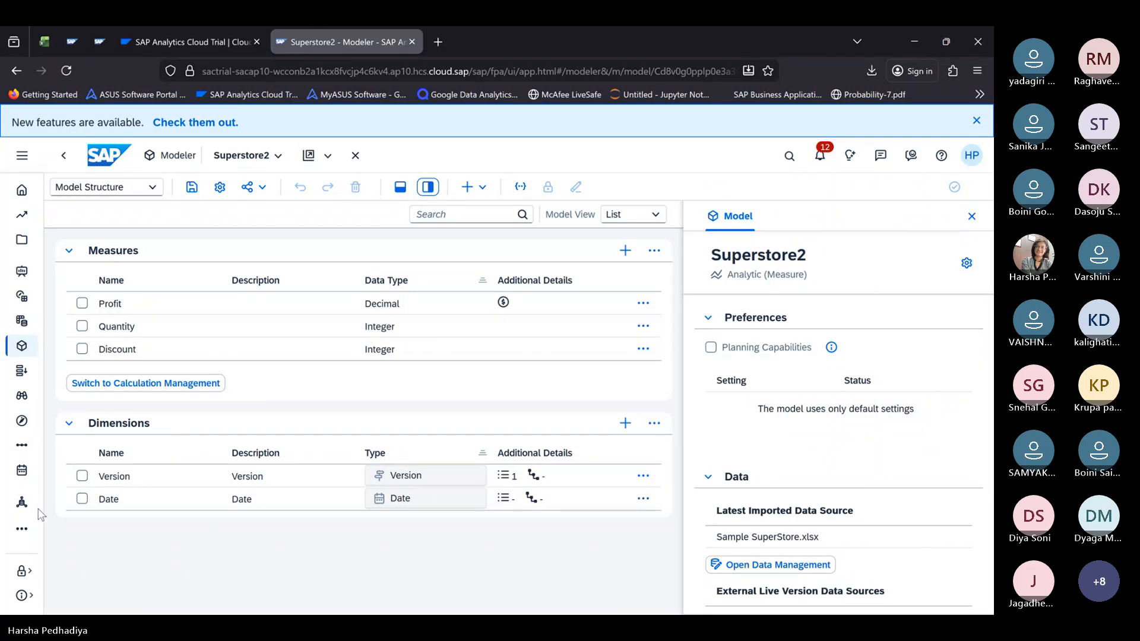
click(192, 187)
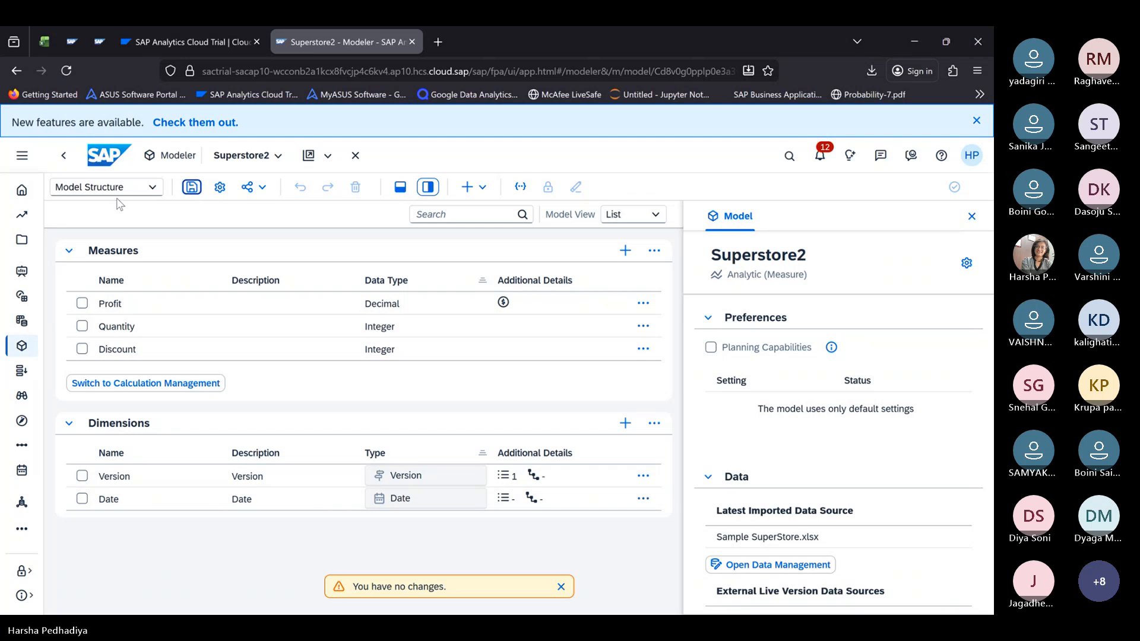
click(151, 189)
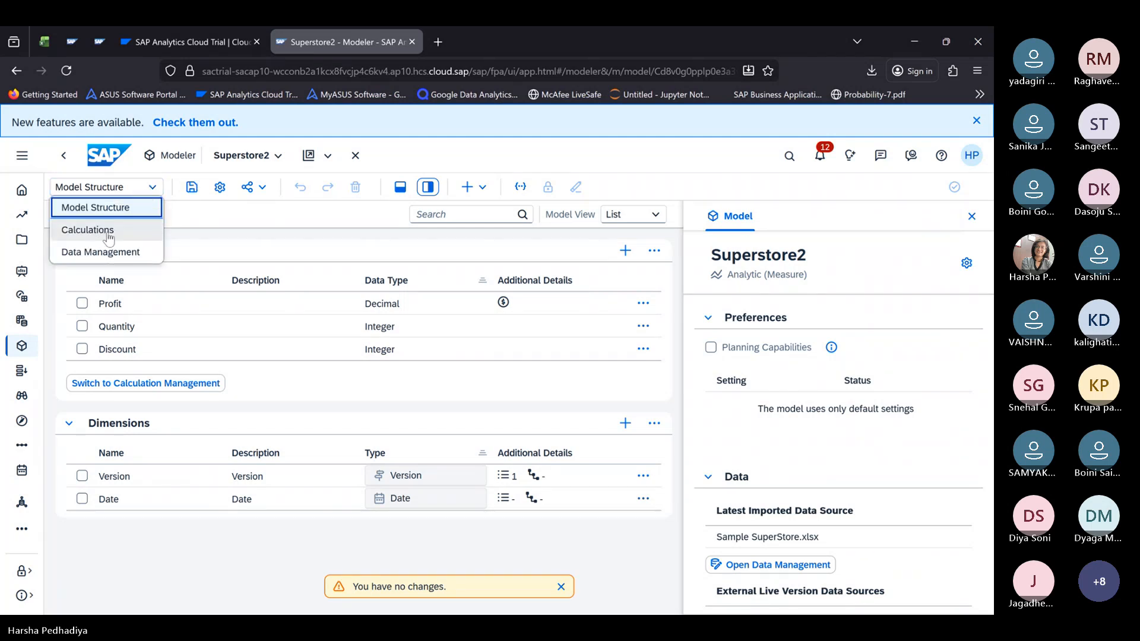
click(102, 252)
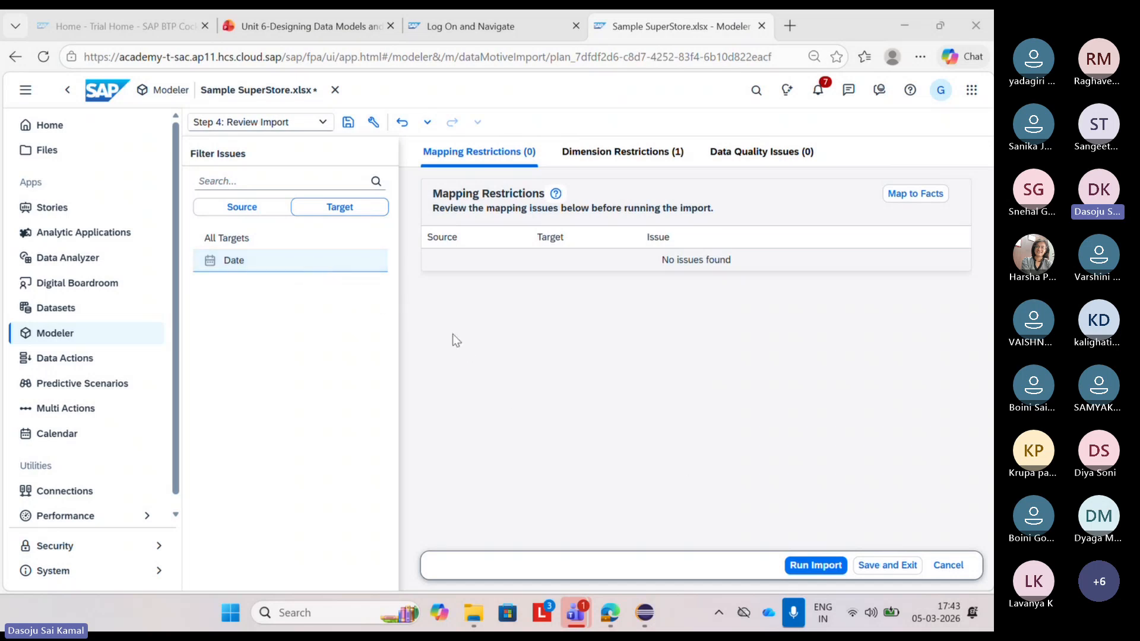
Step: Run the reviewed Sample SuperStore.xlsx import into the SuperStore model and open the details of its latest run status
click(804, 560)
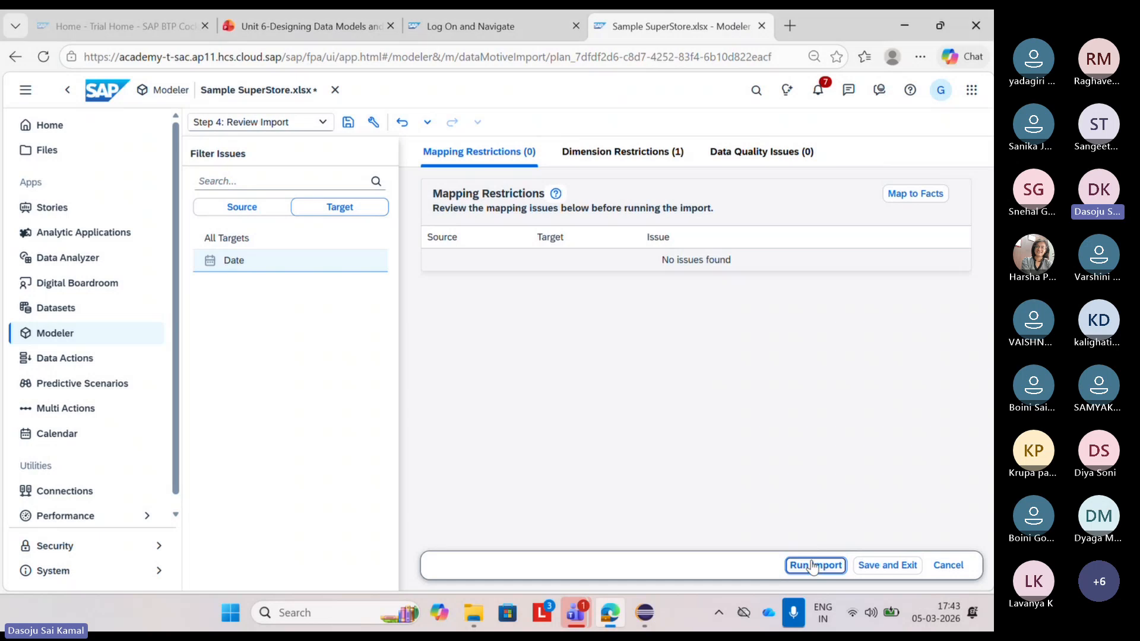
click(526, 404)
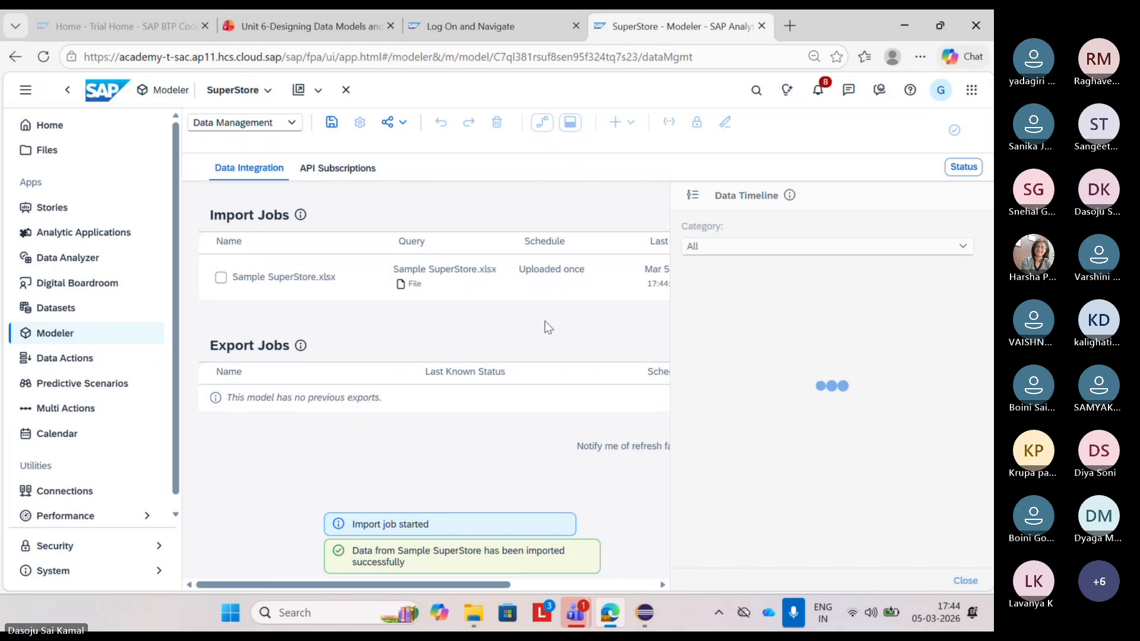
click(961, 168)
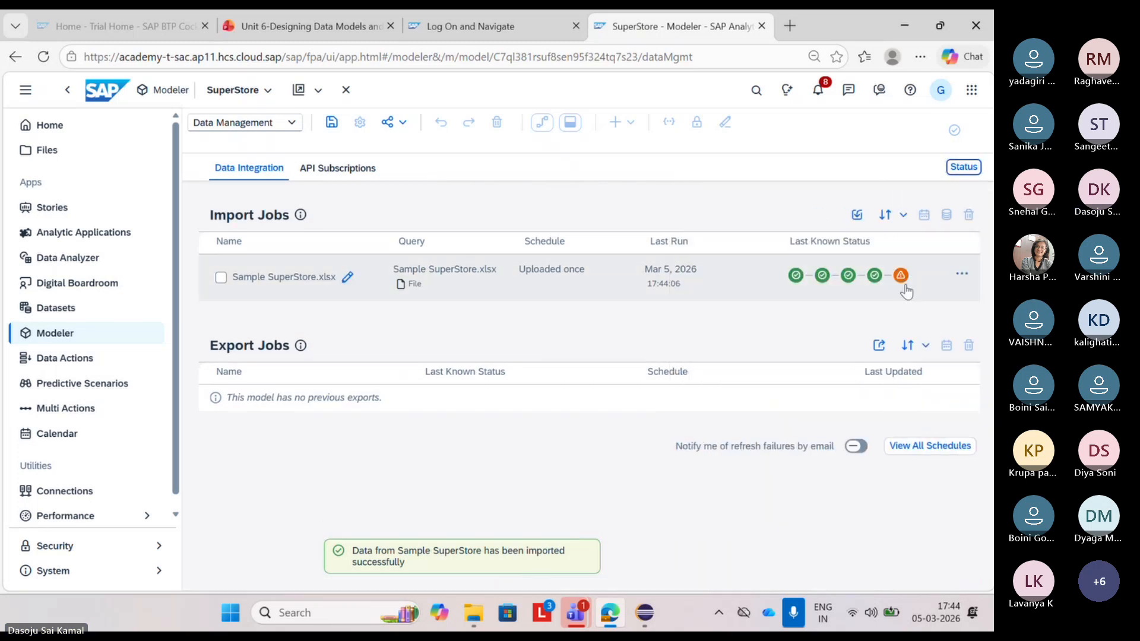
click(901, 276)
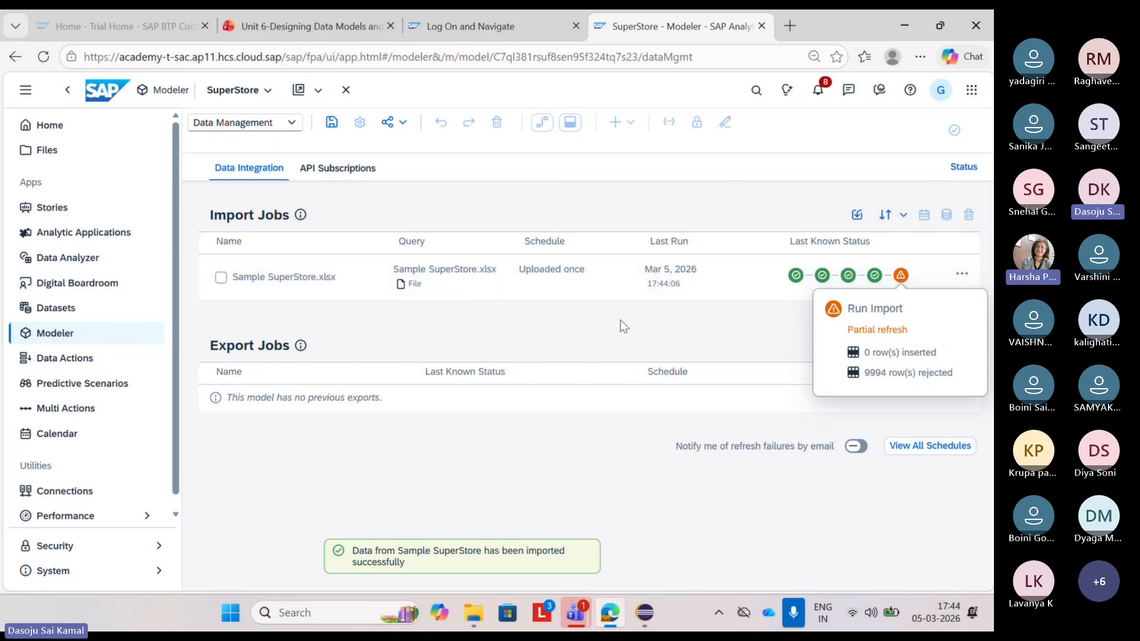
Step: Switch to the Microsoft Teams meeting window and stop sharing the screen
mouse_move(575, 613)
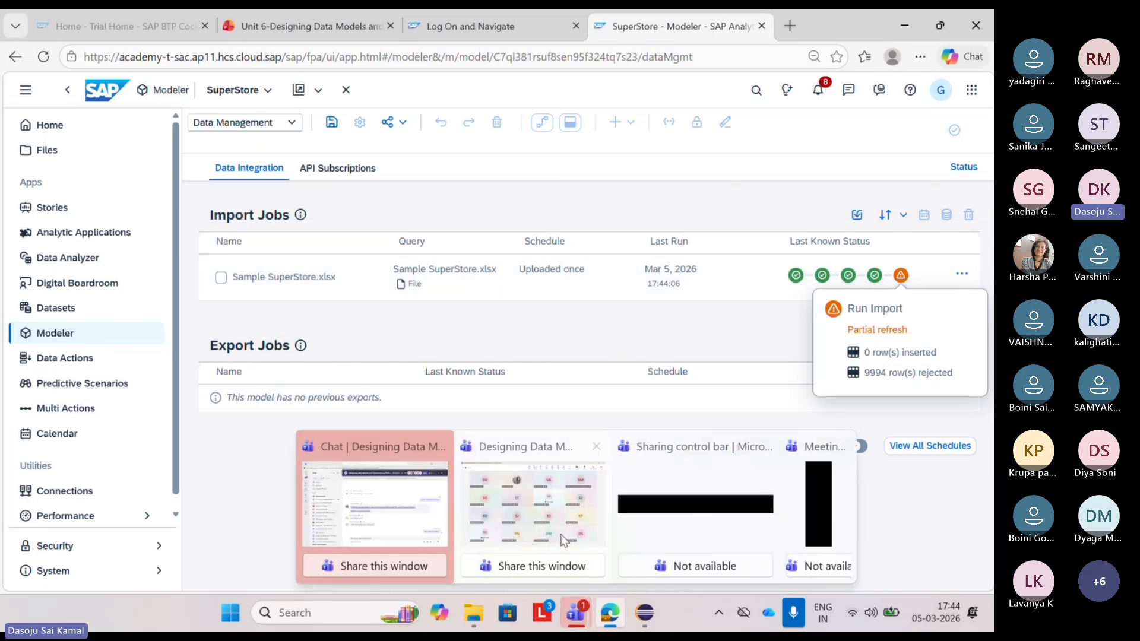
click(563, 539)
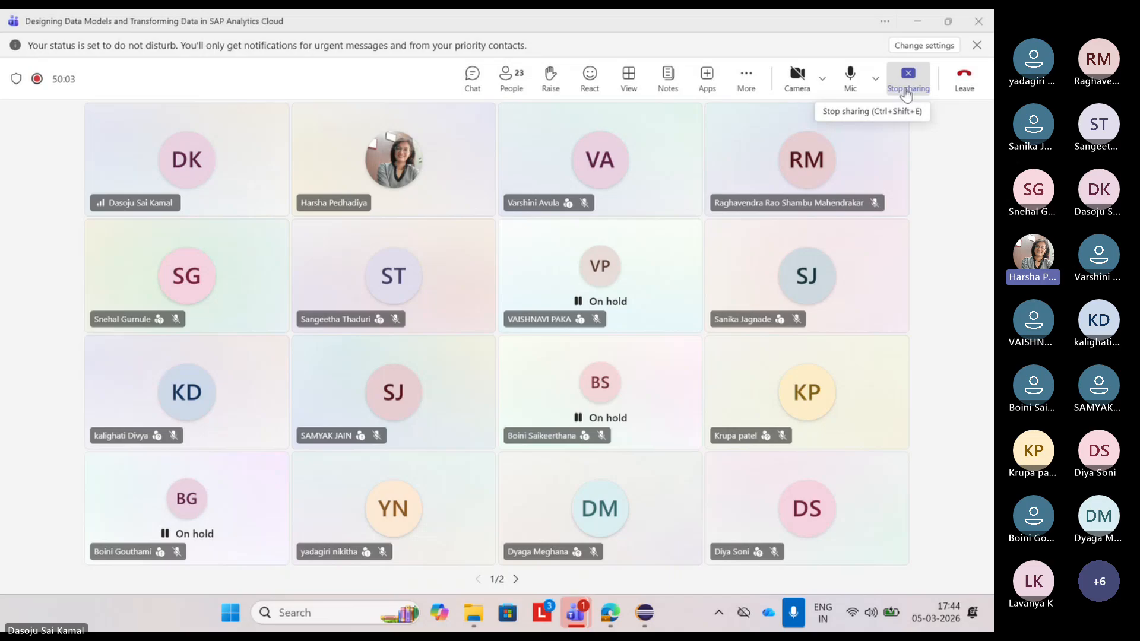
click(905, 92)
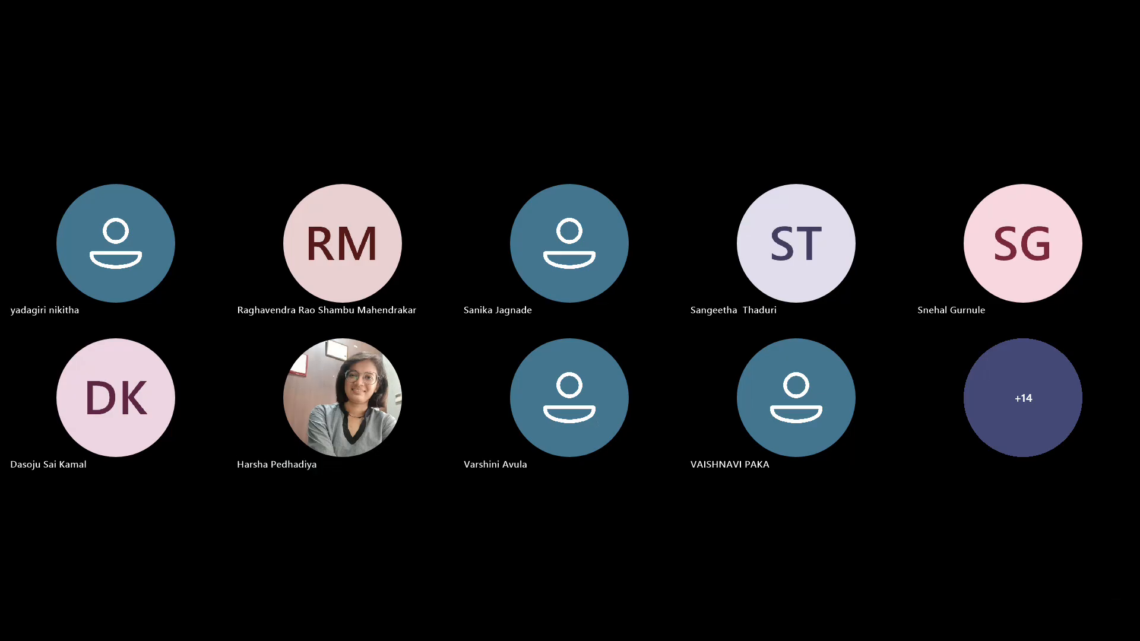